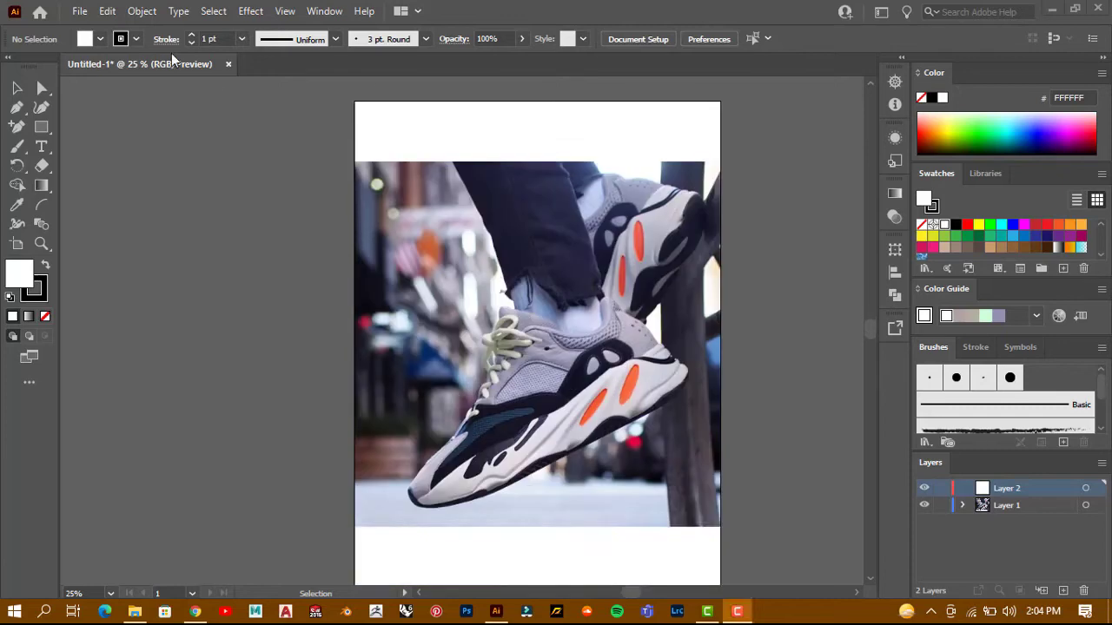
Make the sneaker photo's Layer 1 a template layer with the image dimmed to 50%
double_click(1046, 505)
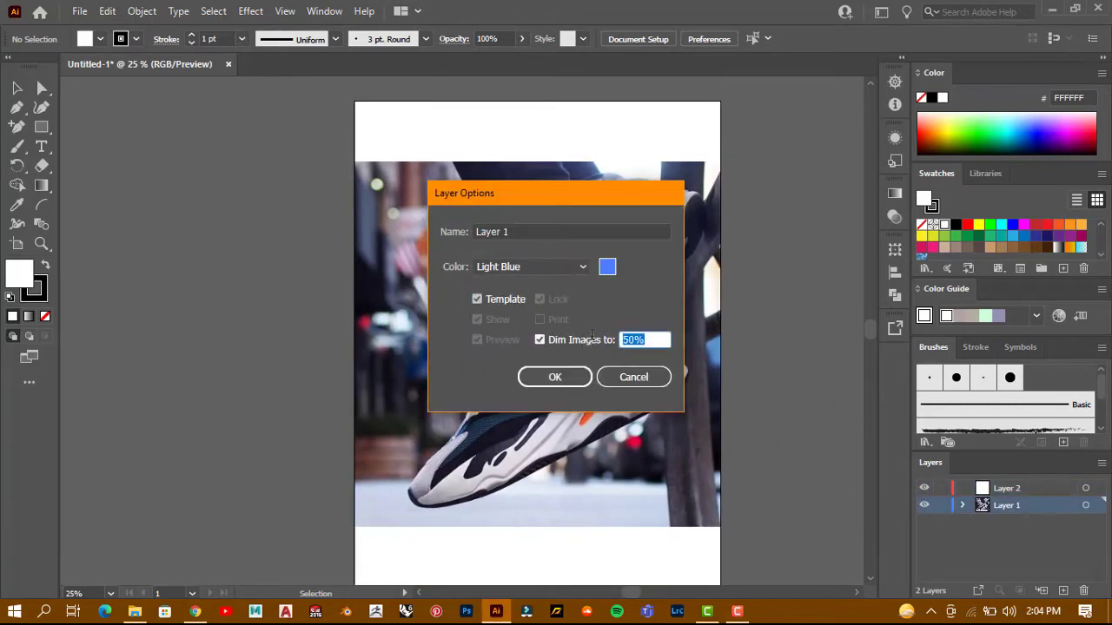
key(Return)
key(p)
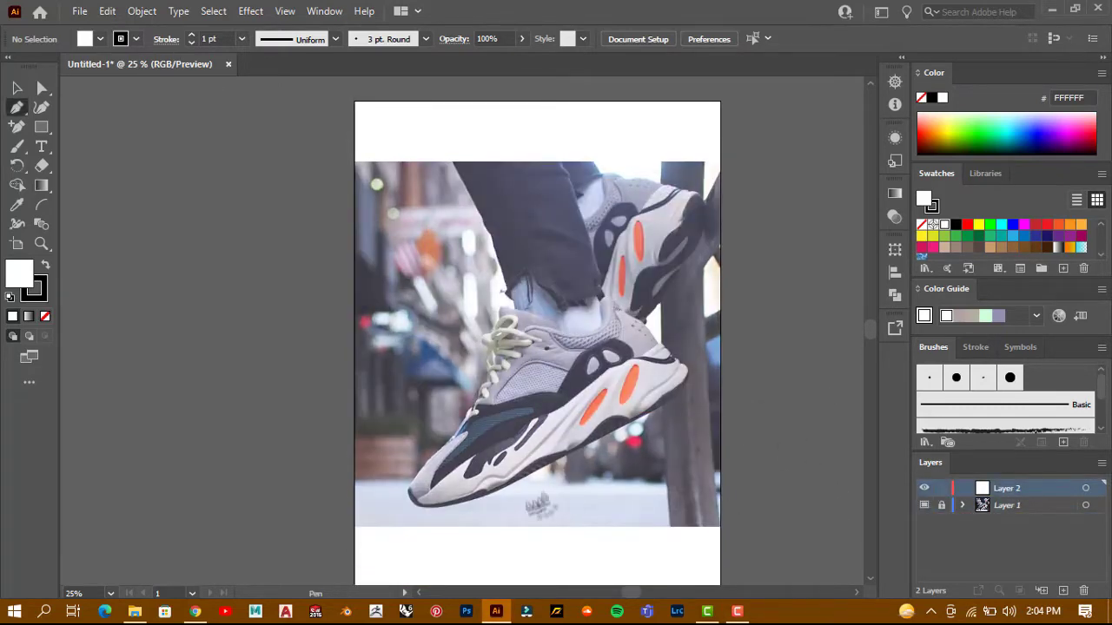
Start the toe-strip outline at its tip and place smooth anchors along its upper edge
scroll(359, 436, up, 4)
scroll(359, 436, up, 1)
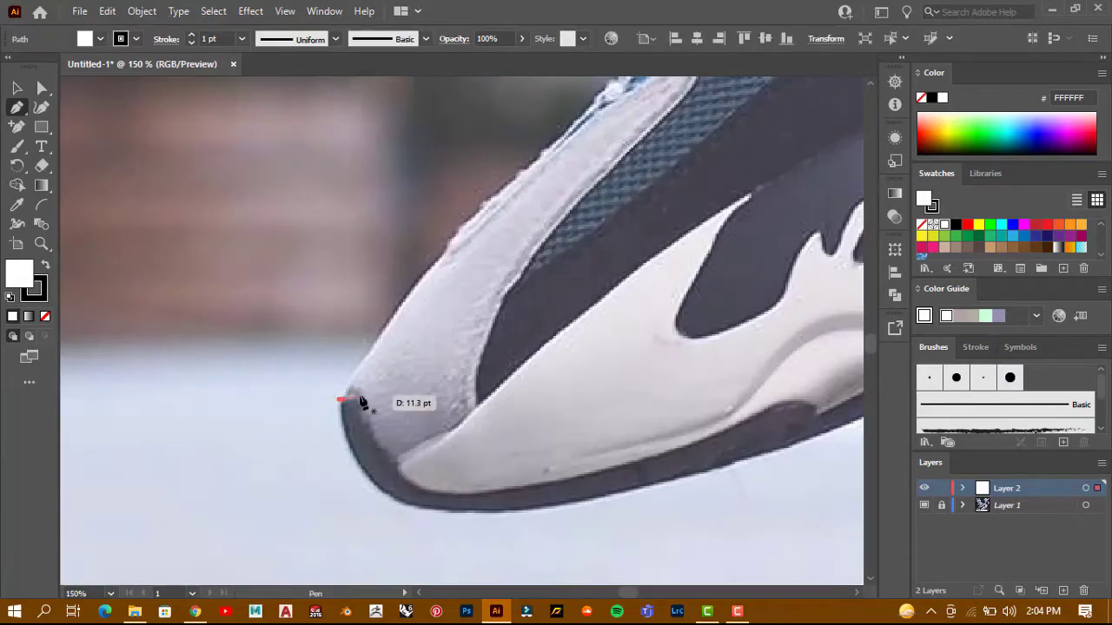
drag(363, 402, 357, 424)
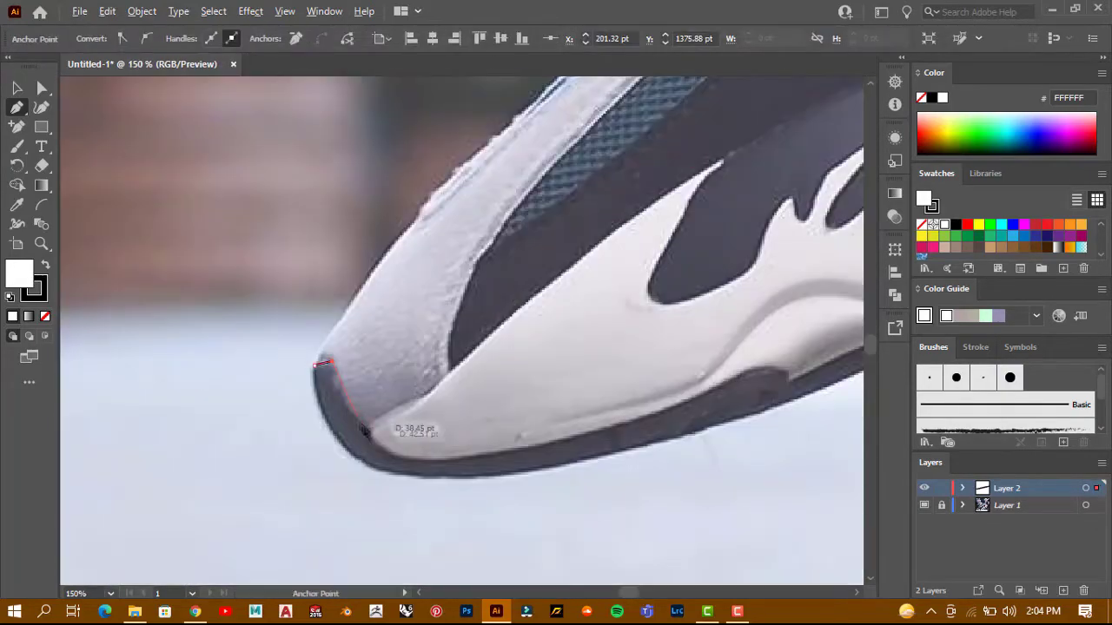
scroll(330, 374, down, 2)
scroll(364, 404, up, 3)
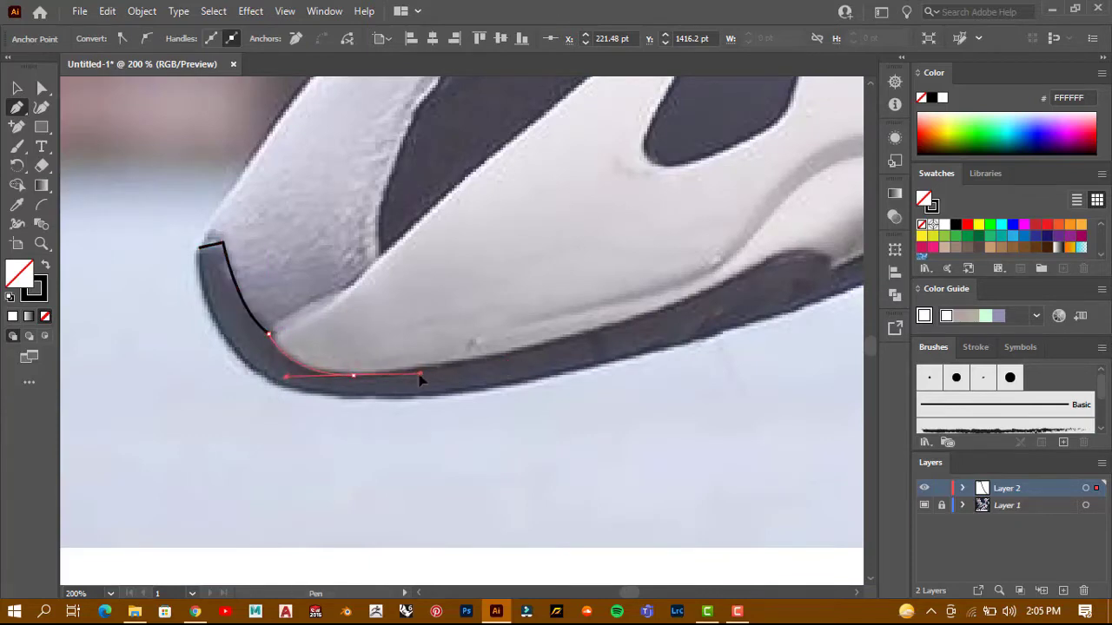
drag(466, 368, 467, 369)
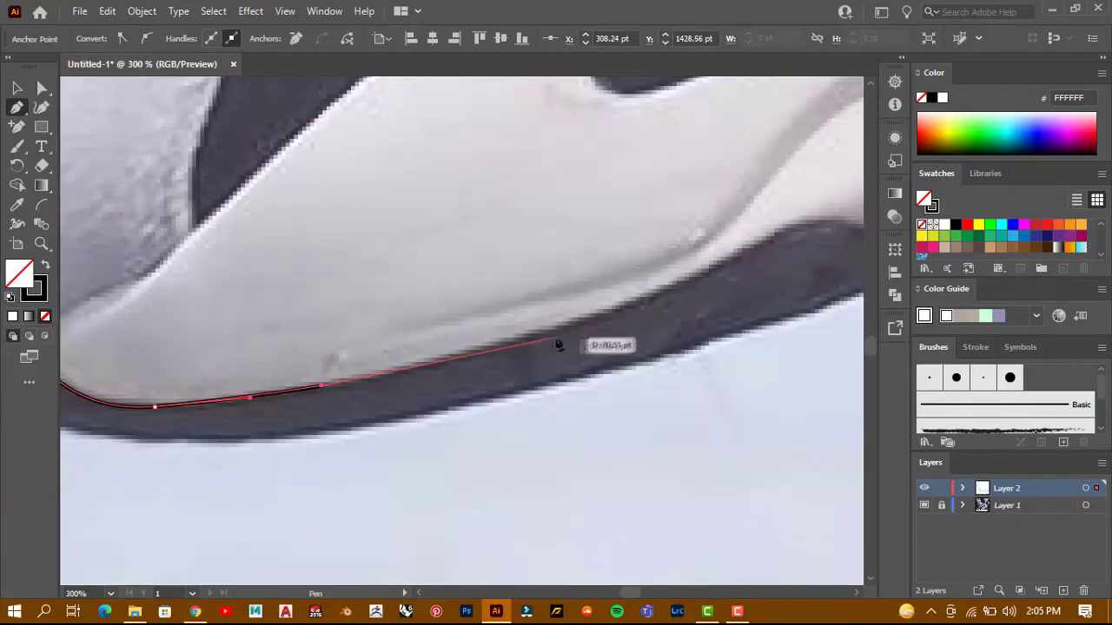
scroll(504, 347, down, 2)
scroll(640, 278, up, 2)
drag(518, 328, 517, 328)
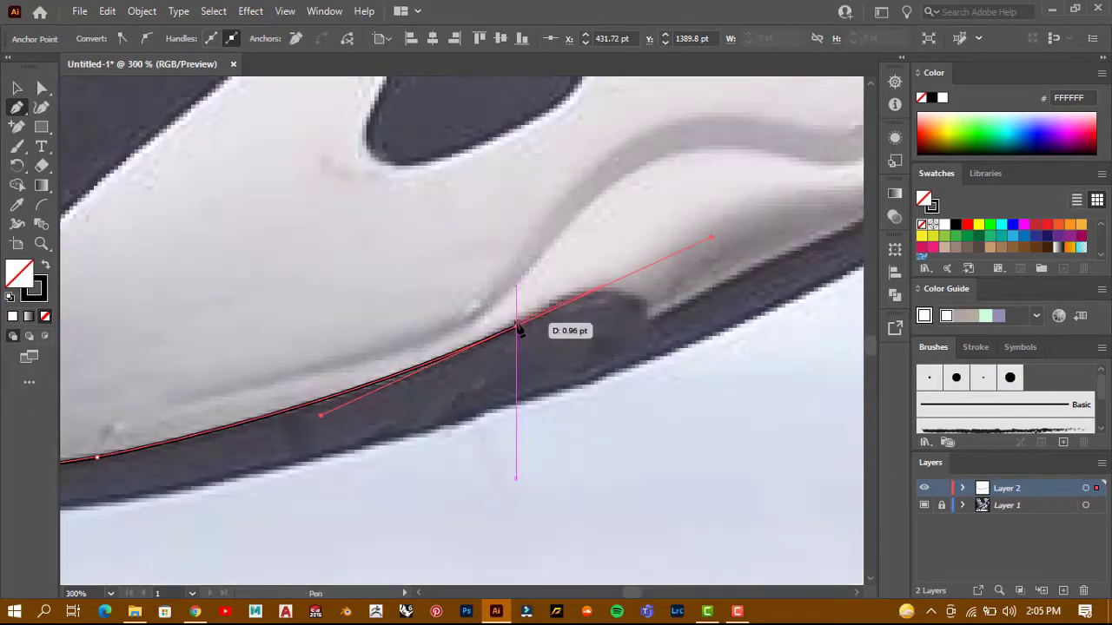
drag(647, 329, 647, 328)
Curve the outline around the strip's far end and sole bottom, closing it at the toe tip
scroll(647, 329, down, 3)
scroll(556, 360, up, 3)
drag(556, 361, 539, 423)
drag(541, 489, 540, 489)
scroll(559, 364, down, 3)
scroll(529, 405, up, 2)
drag(532, 411, 311, 425)
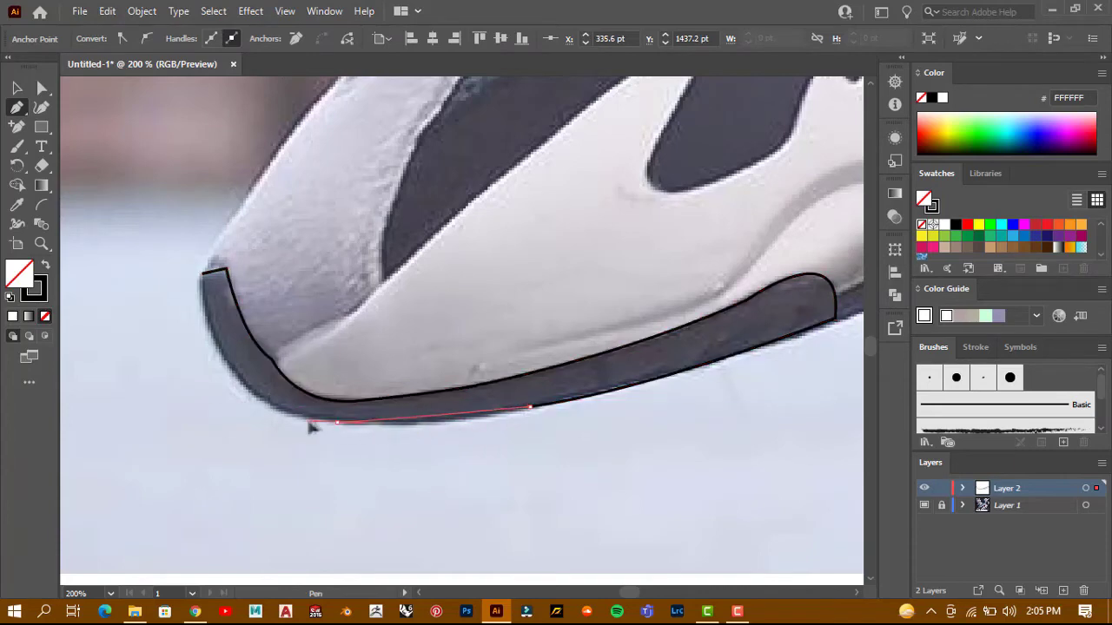
drag(258, 415, 253, 408)
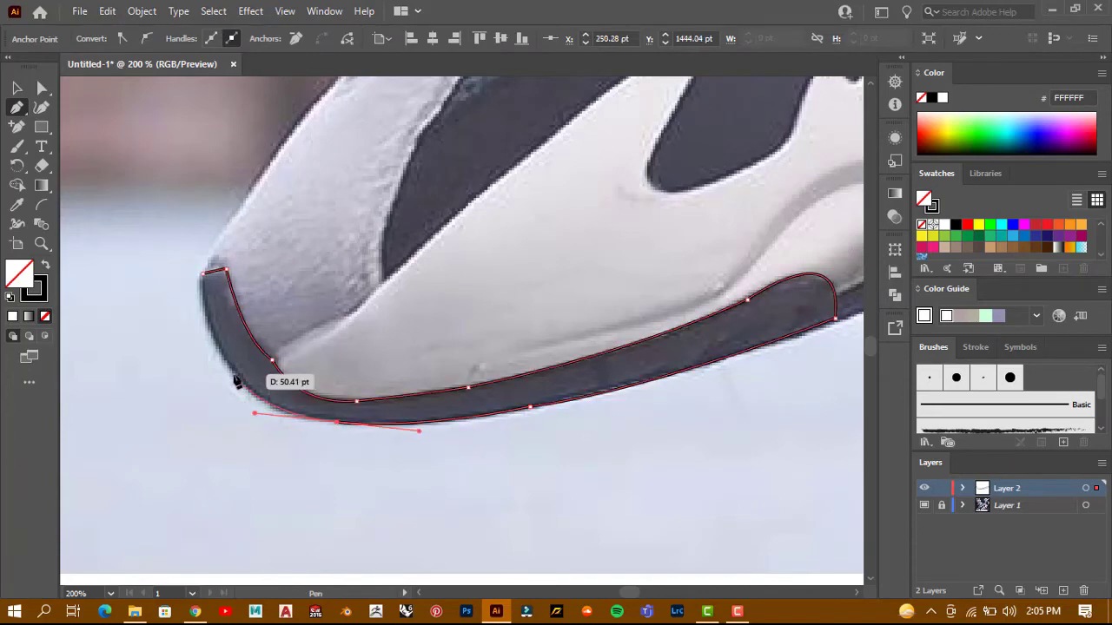
scroll(261, 382, up, 1)
scroll(273, 361, up, 1)
Select the traced outline, then hide and reshow the photo to check the trace
key(v)
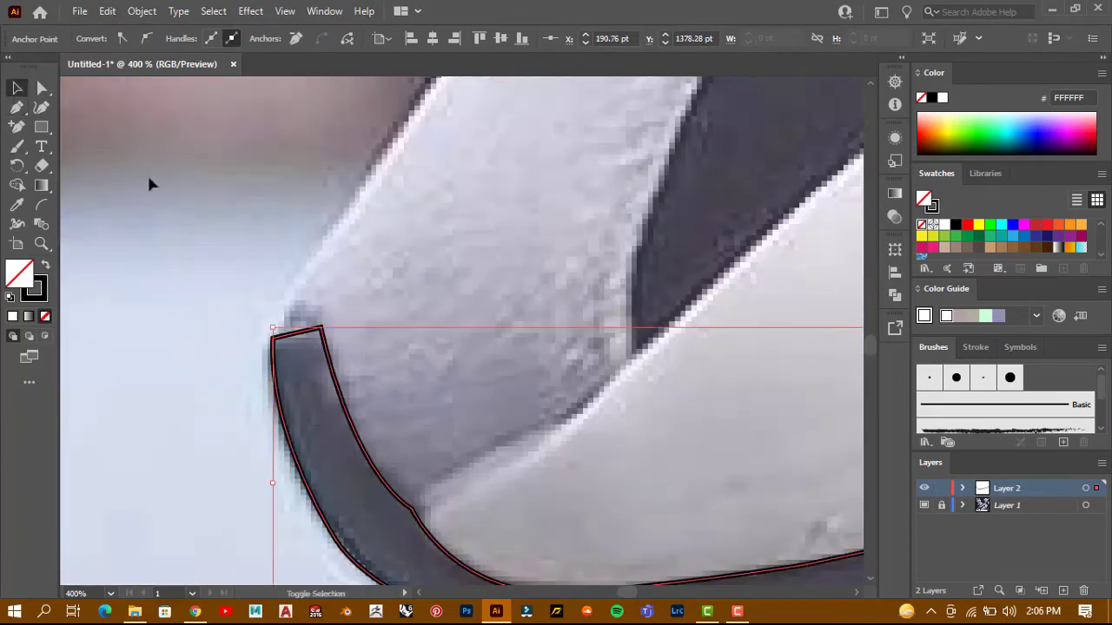
click(148, 178)
scroll(148, 178, down, 3)
scroll(291, 365, up, 2)
drag(179, 172, 261, 226)
click(174, 348)
scroll(313, 346, down, 3)
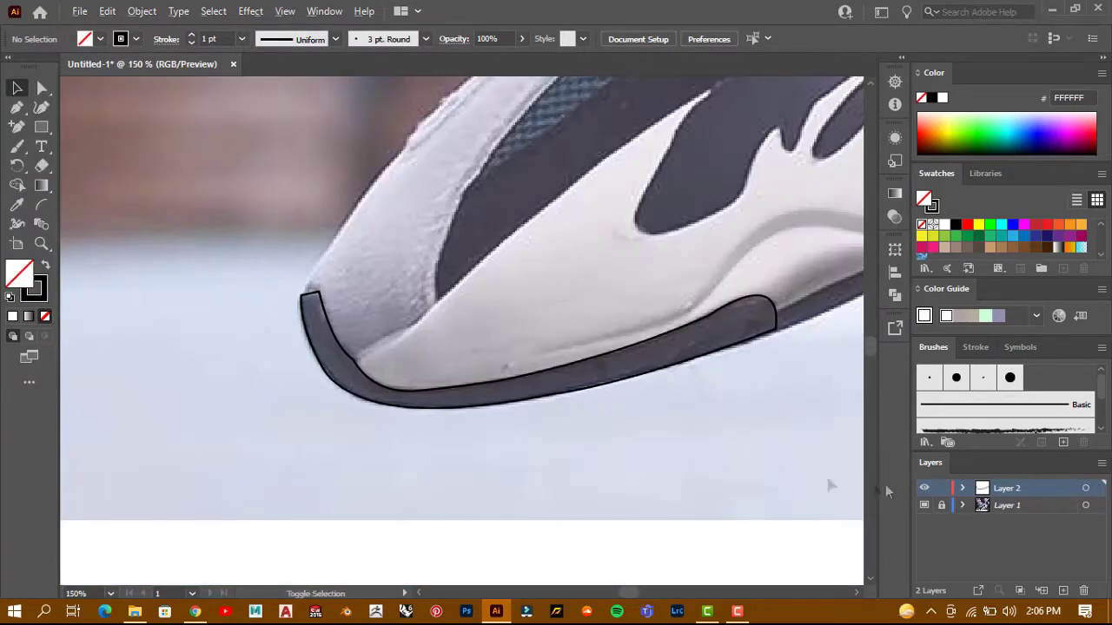
click(924, 505)
click(924, 506)
scroll(336, 399, up, 4)
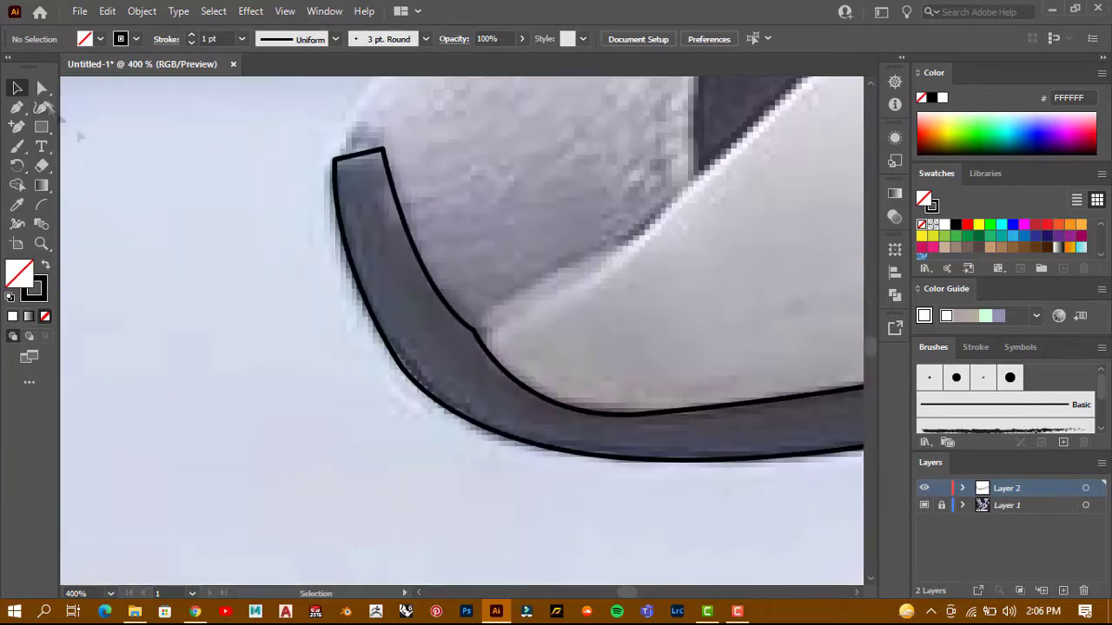
Nudge the outline's left-edge anchor with Direct Selection, then resume the path from its endpoint
click(397, 360)
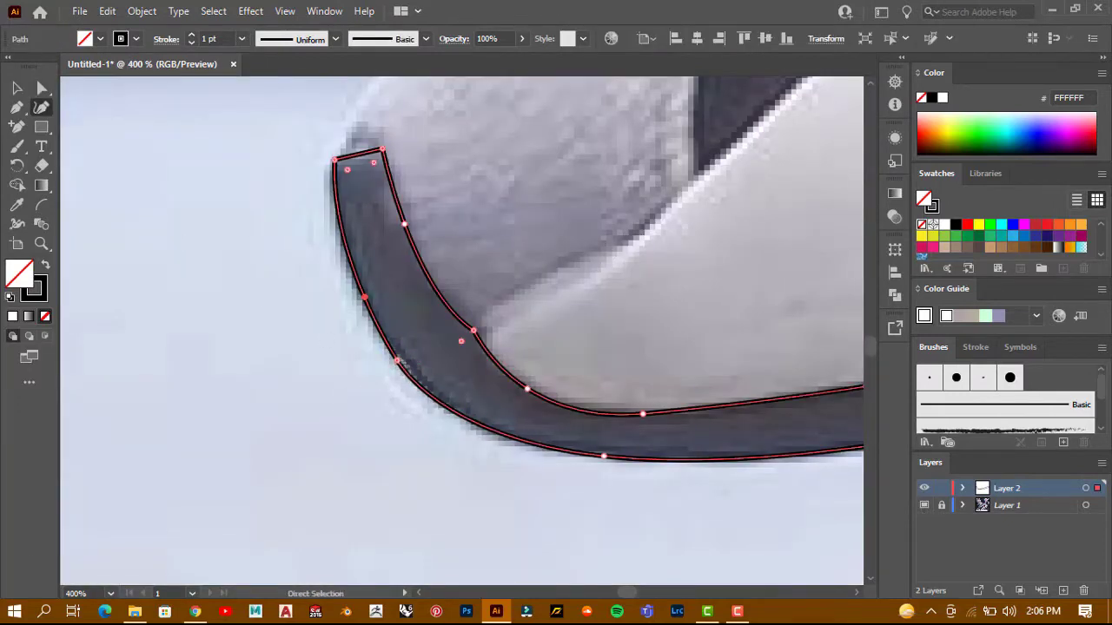
key(a)
drag(388, 349, 388, 347)
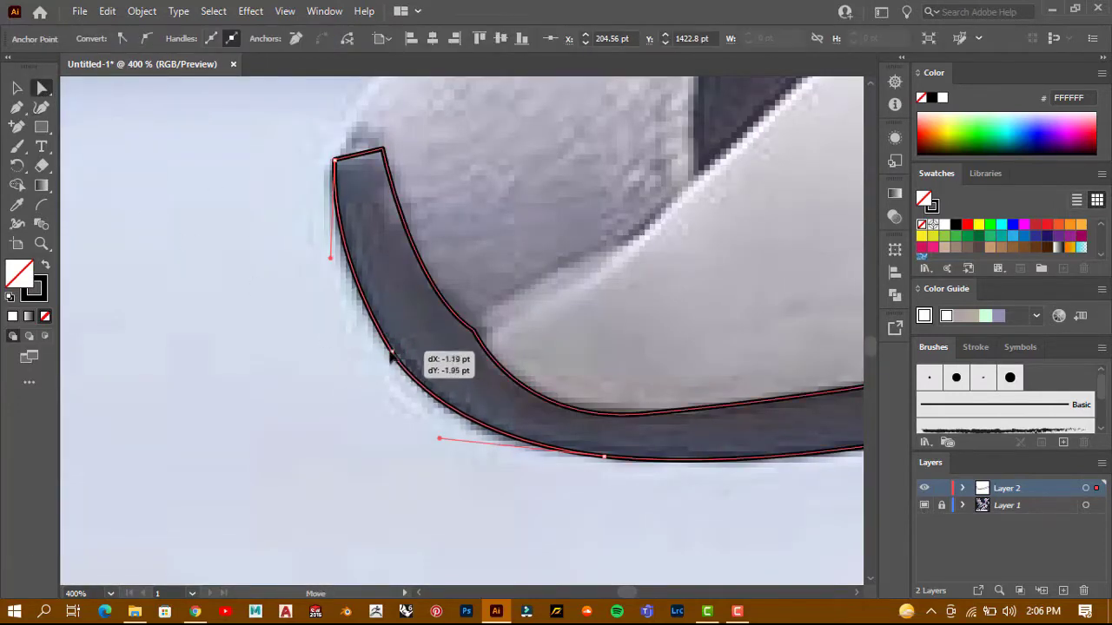
click(339, 376)
scroll(339, 376, down, 5)
scroll(608, 339, up, 3)
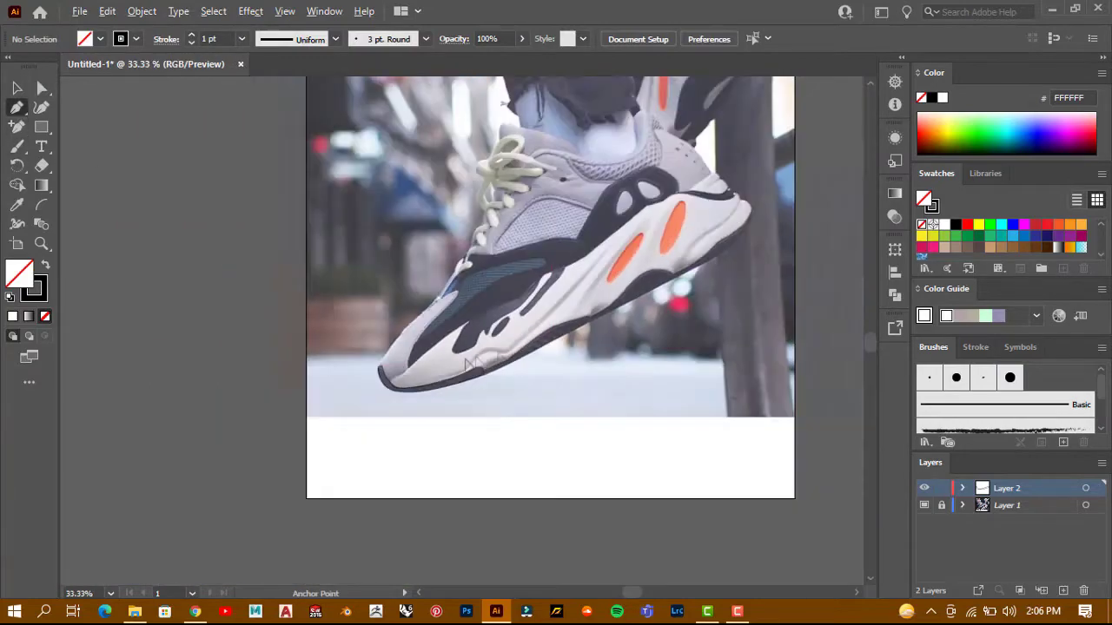
click(322, 462)
Add anchors along the midsole's lower edge and up the sole edge
click(470, 395)
click(530, 372)
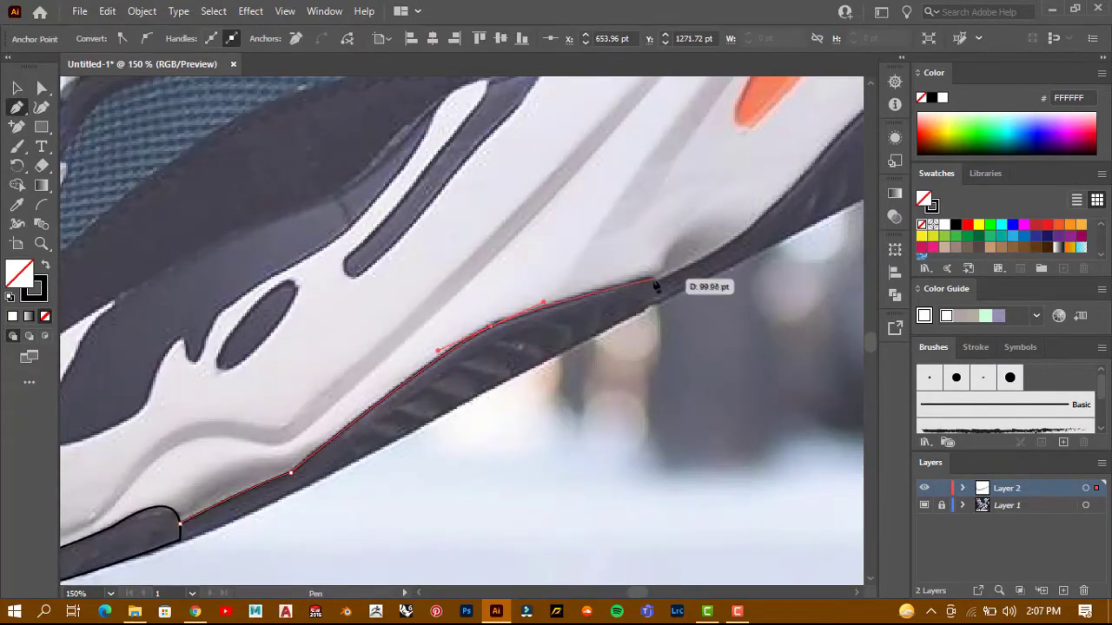
click(656, 286)
scroll(656, 287, down, 3)
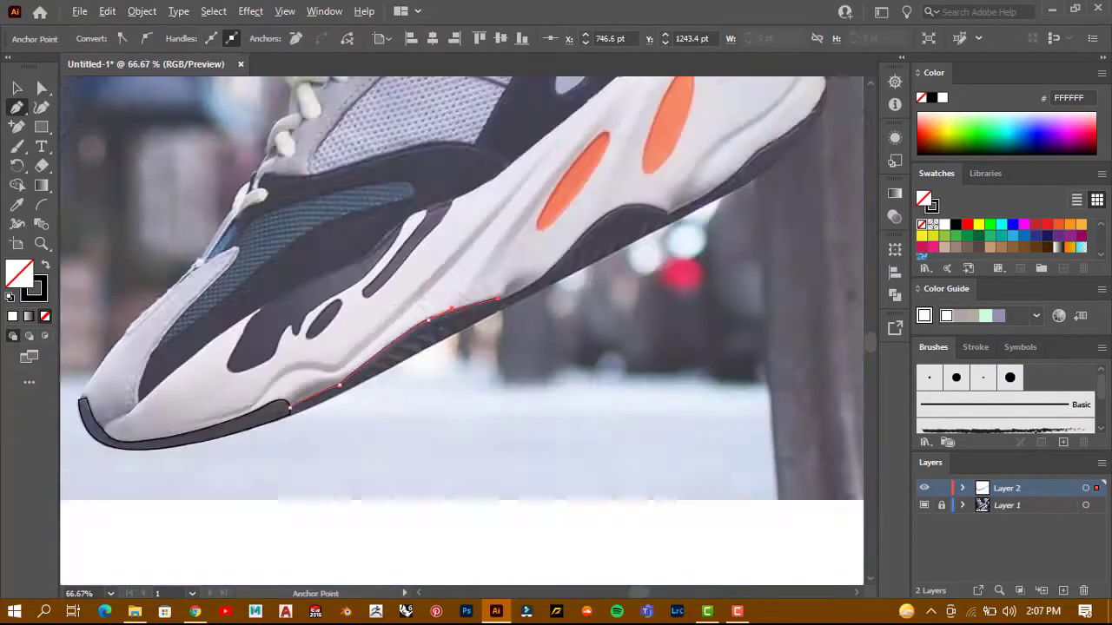
scroll(347, 380, up, 4)
click(398, 363)
scroll(398, 363, up, 1)
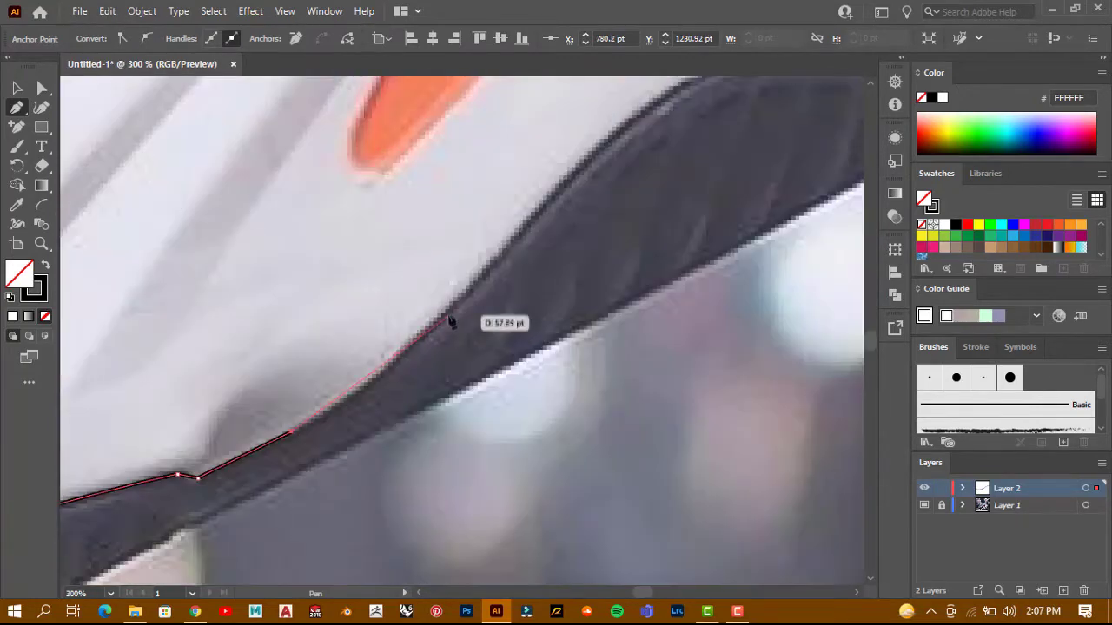
scroll(534, 226, up, 3)
scroll(533, 226, right, 3)
Pull smooth curved anchors along the dark sole band's top edge
mouse_move(517, 248)
mouse_down()
mouse_move(650, 247)
mouse_move(656, 283)
mouse_move(728, 335)
mouse_up()
drag(658, 296, 703, 330)
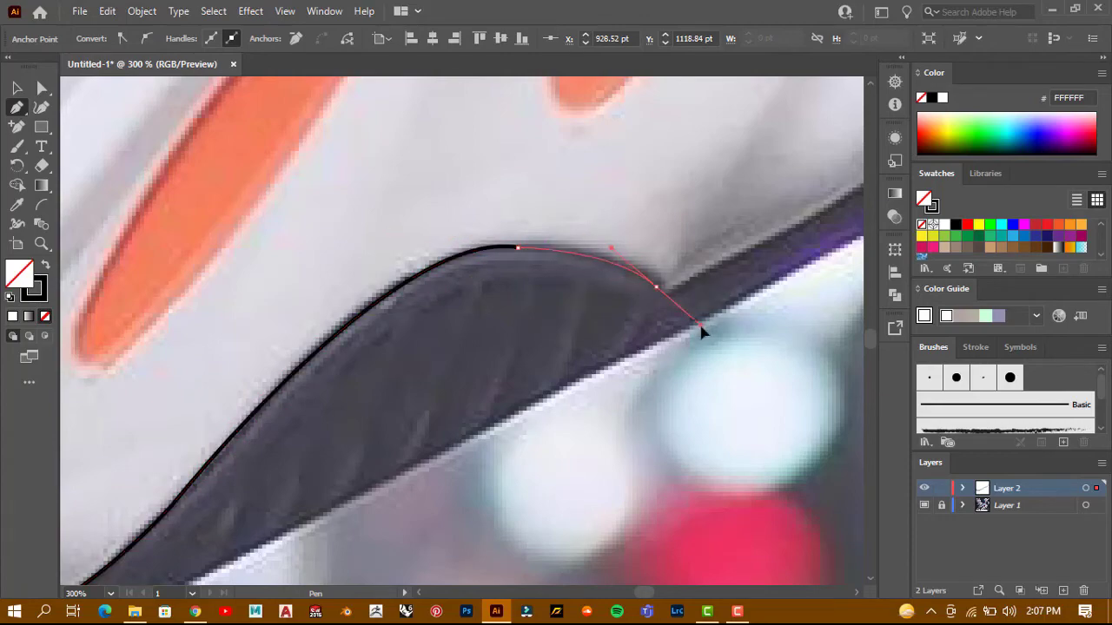
scroll(497, 363, up, 2)
scroll(497, 363, down, 4)
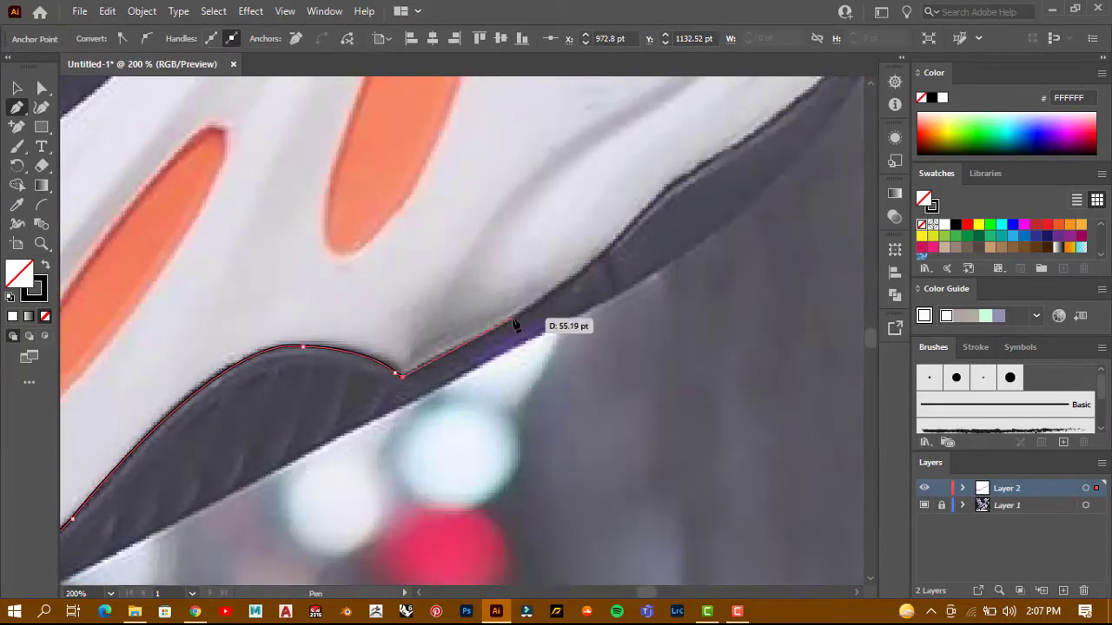
scroll(489, 326, up, 1)
scroll(569, 245, down, 2)
scroll(650, 190, up, 1)
drag(650, 191, 671, 130)
scroll(656, 196, up, 2)
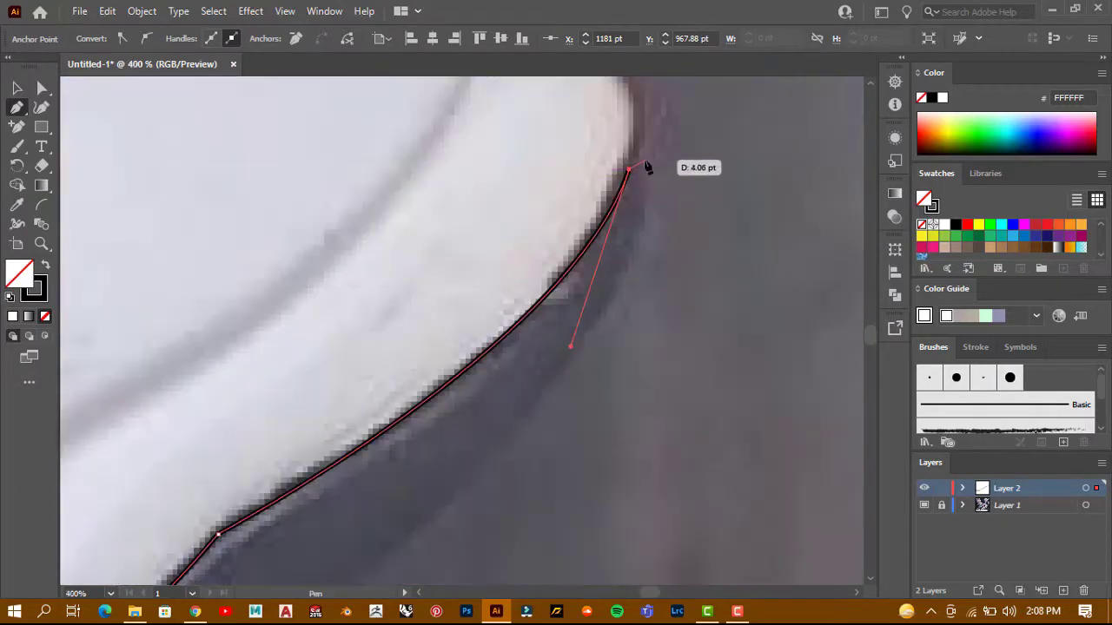
scroll(608, 285, down, 1)
Curve the outline back along the sole's lower edge to finish it
drag(551, 352, 492, 392)
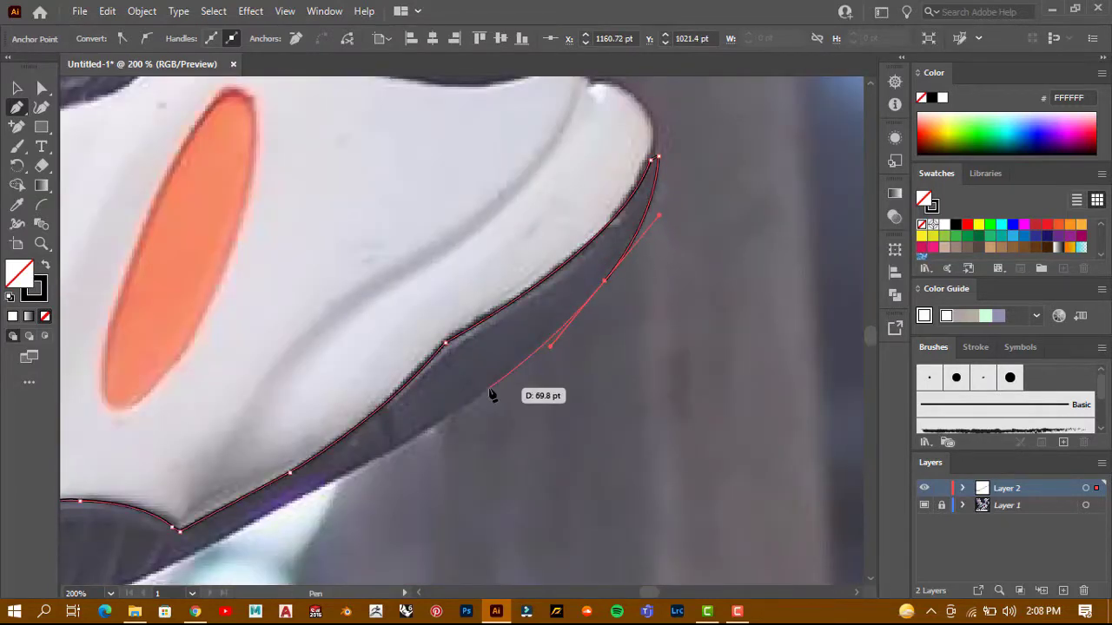
drag(535, 314, 531, 311)
scroll(629, 277, down, 1)
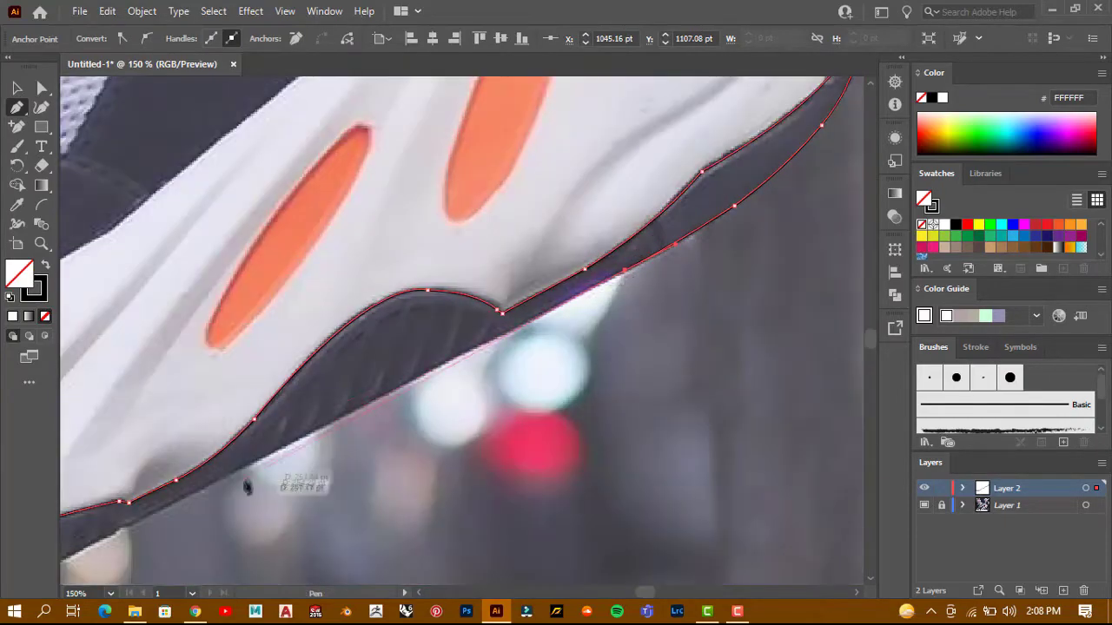
scroll(229, 484, down, 1)
scroll(372, 412, up, 2)
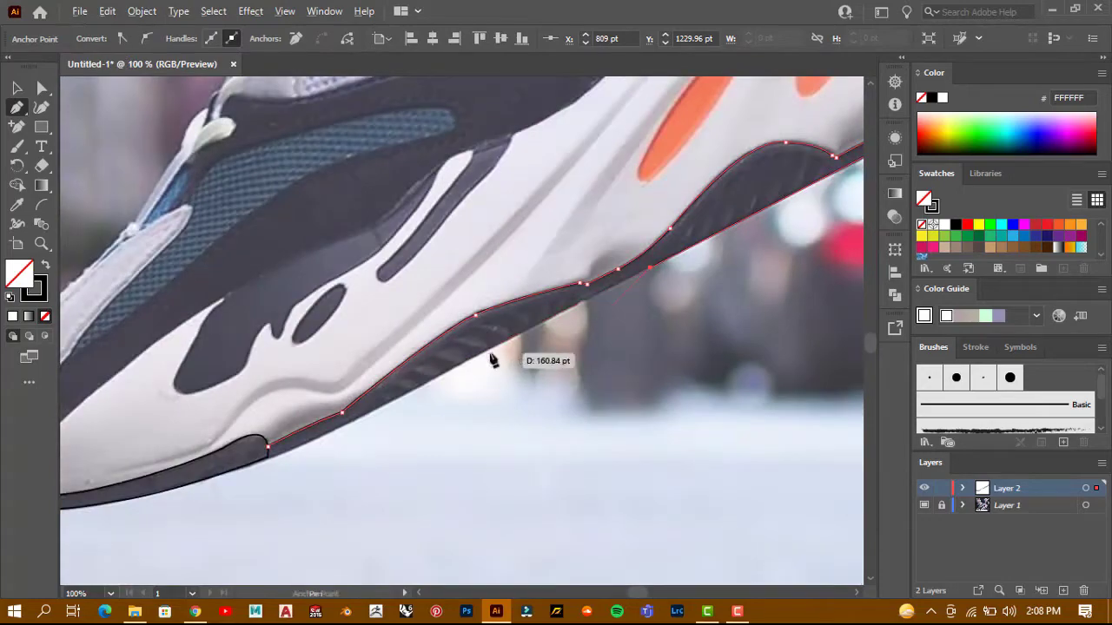
scroll(491, 359, up, 1)
scroll(300, 458, up, 2)
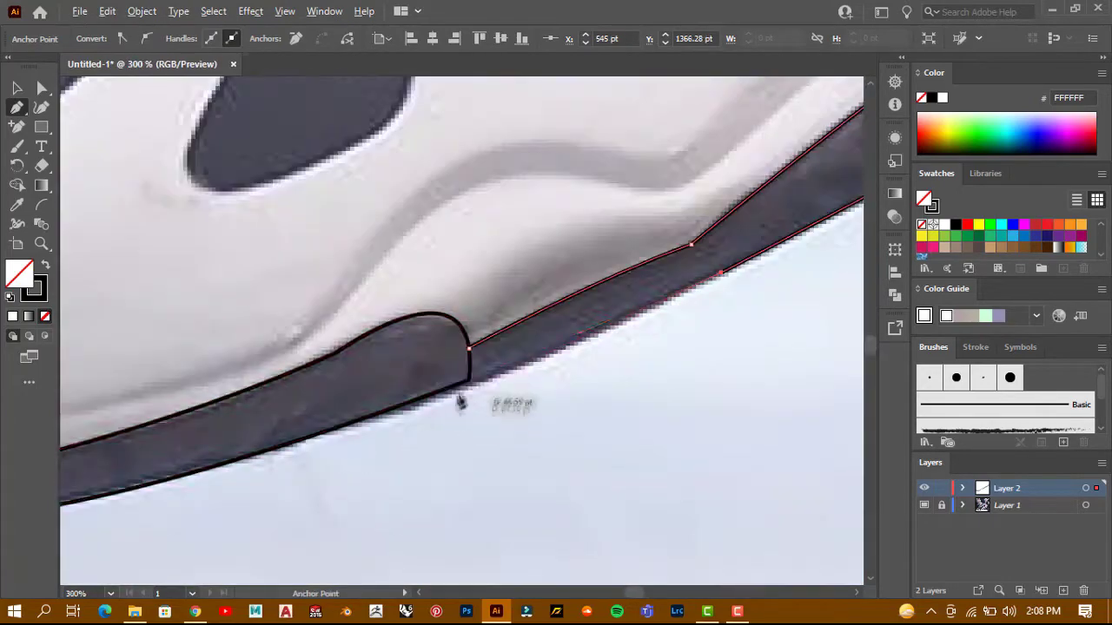
scroll(372, 411, down, 1)
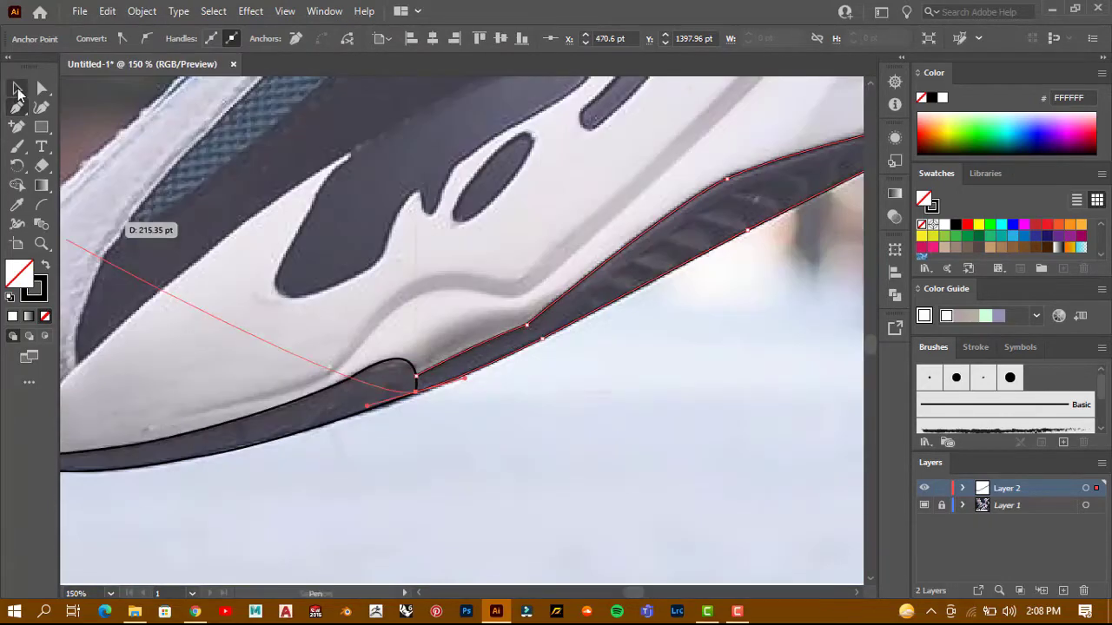
scroll(372, 411, down, 1)
Select the sole outline to show its anchors and pick the anchor at the dip
ctrl+click(287, 364)
scroll(274, 359, up, 1)
scroll(288, 318, up, 1)
click(389, 419)
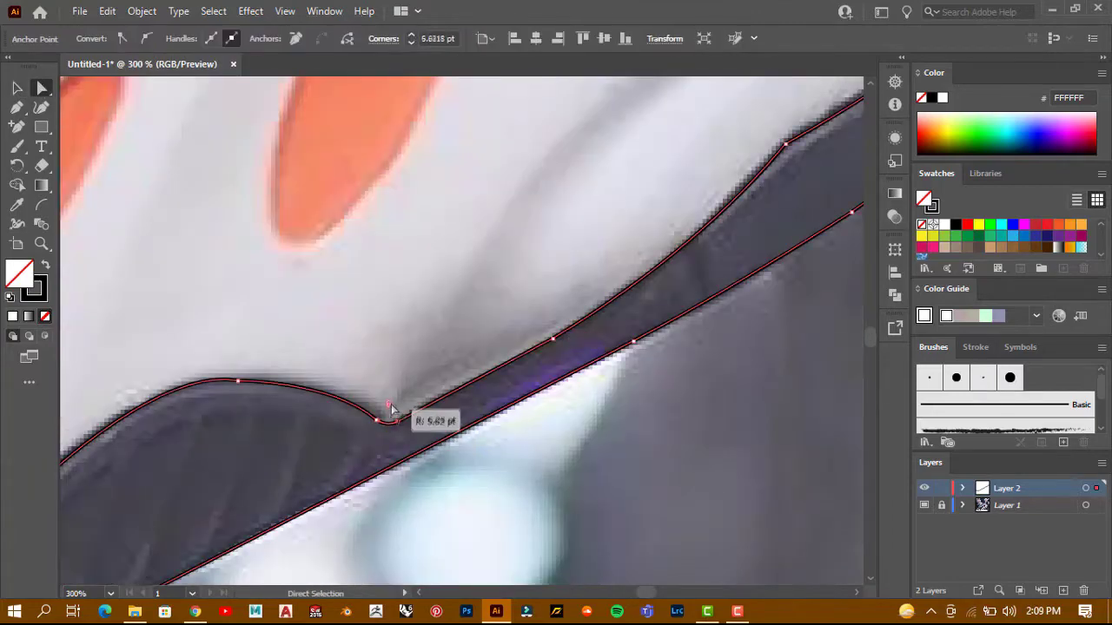
scroll(521, 330, down, 1)
scroll(674, 240, up, 1)
scroll(699, 226, down, 2)
scroll(699, 227, up, 6)
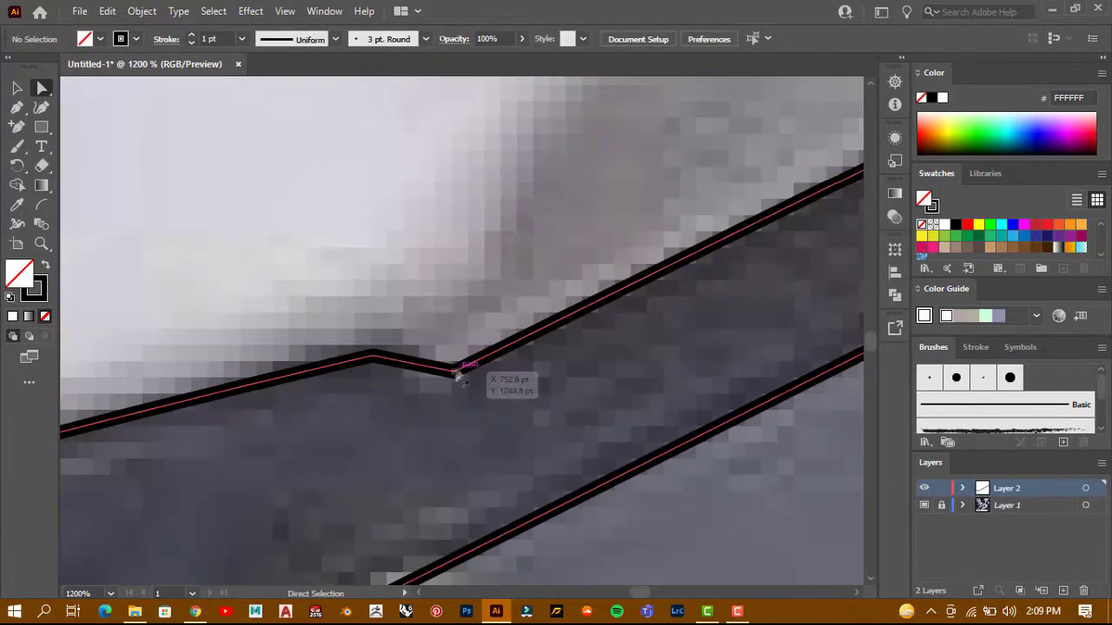
click(371, 359)
scroll(322, 257, down, 10)
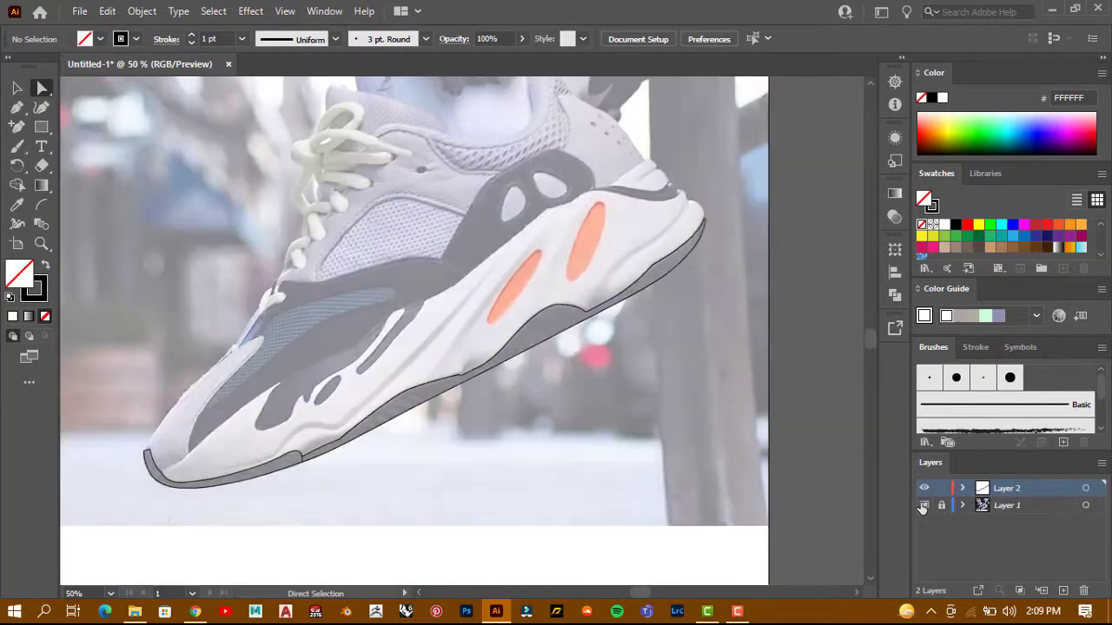
scroll(417, 347, up, 2)
Begin a new Pen outline at the toe's dark panel
key(p)
scroll(148, 433, up, 4)
click(126, 413)
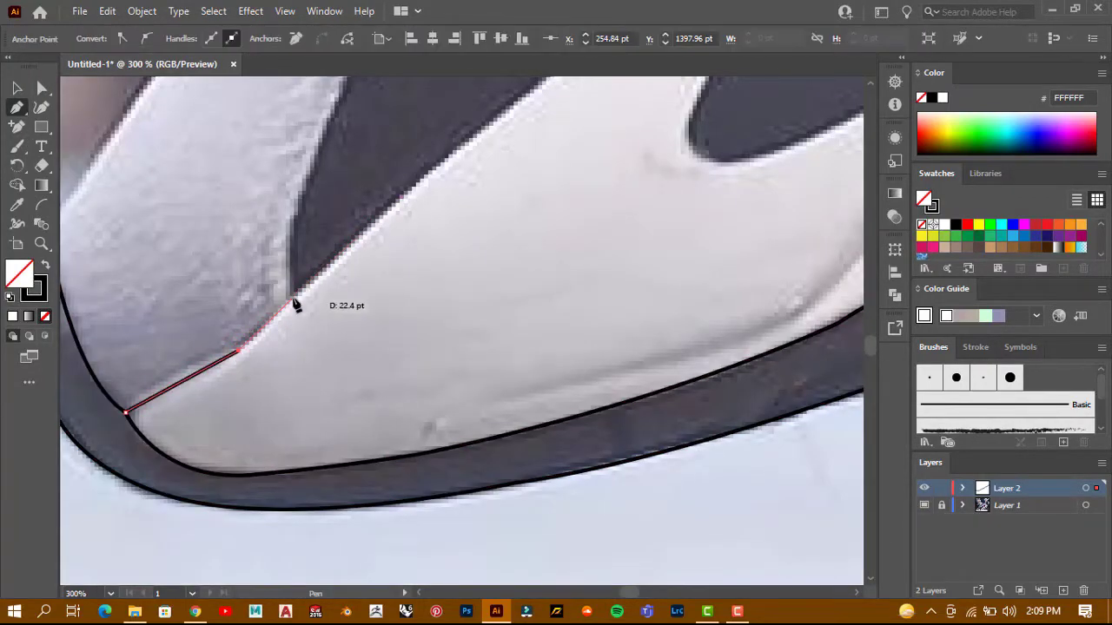
Place anchors along the dark panel's upper edge up to its pointed tip
scroll(293, 303, down, 3)
scroll(278, 321, up, 1)
click(280, 319)
click(412, 245)
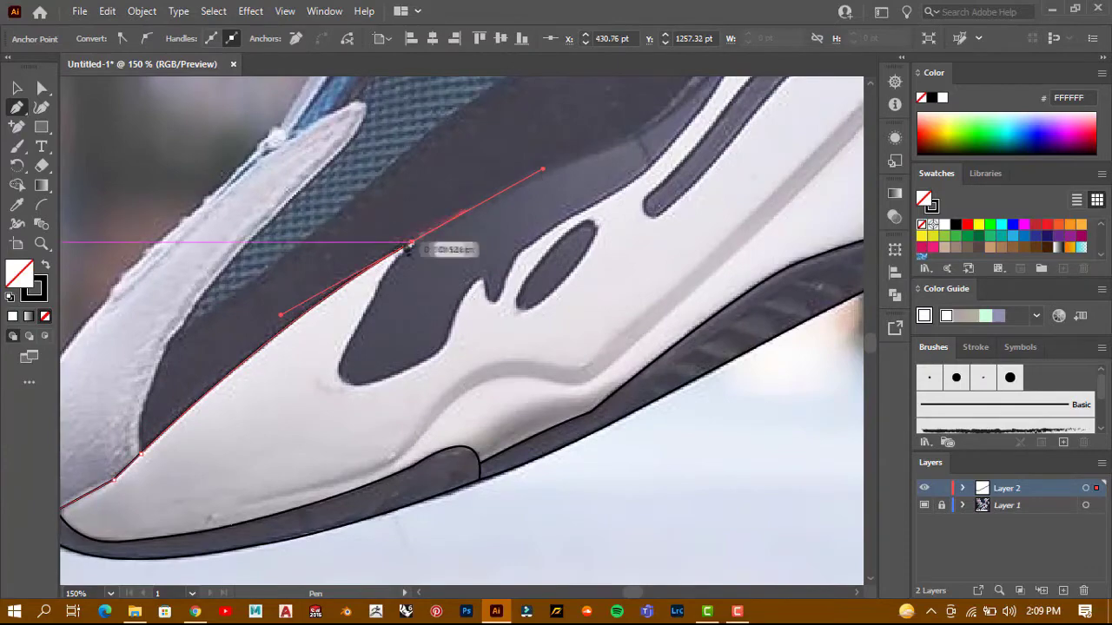
scroll(420, 250, up, 4)
drag(398, 238, 388, 269)
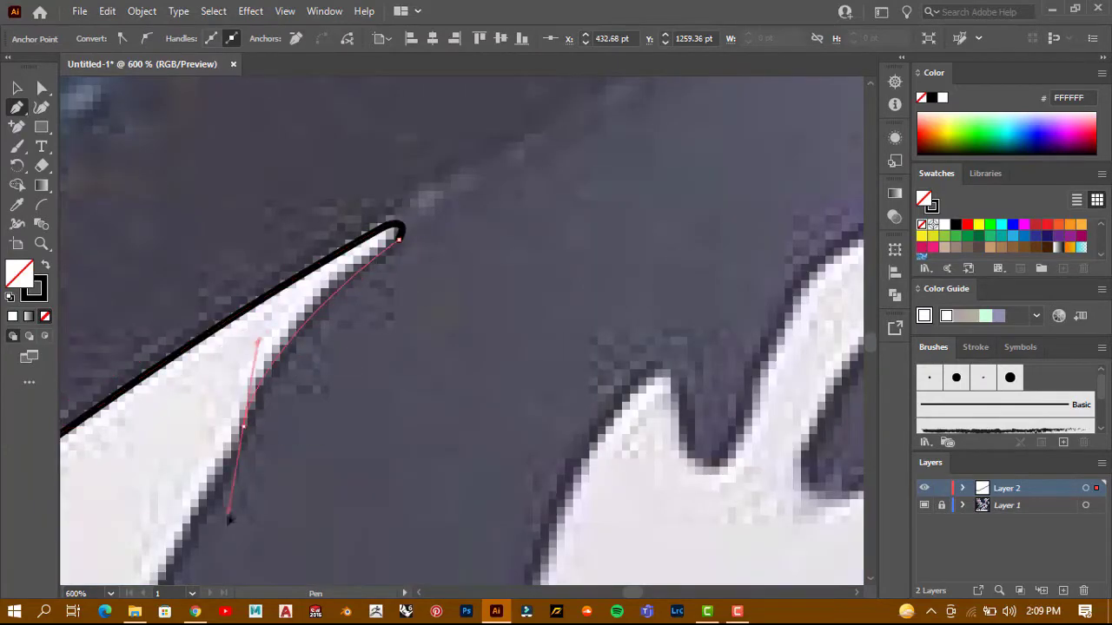
scroll(397, 240, up, 2)
click(375, 185)
Curve the outline down the panel's inner edge, around its rounded bottom and upward
drag(287, 371, 275, 381)
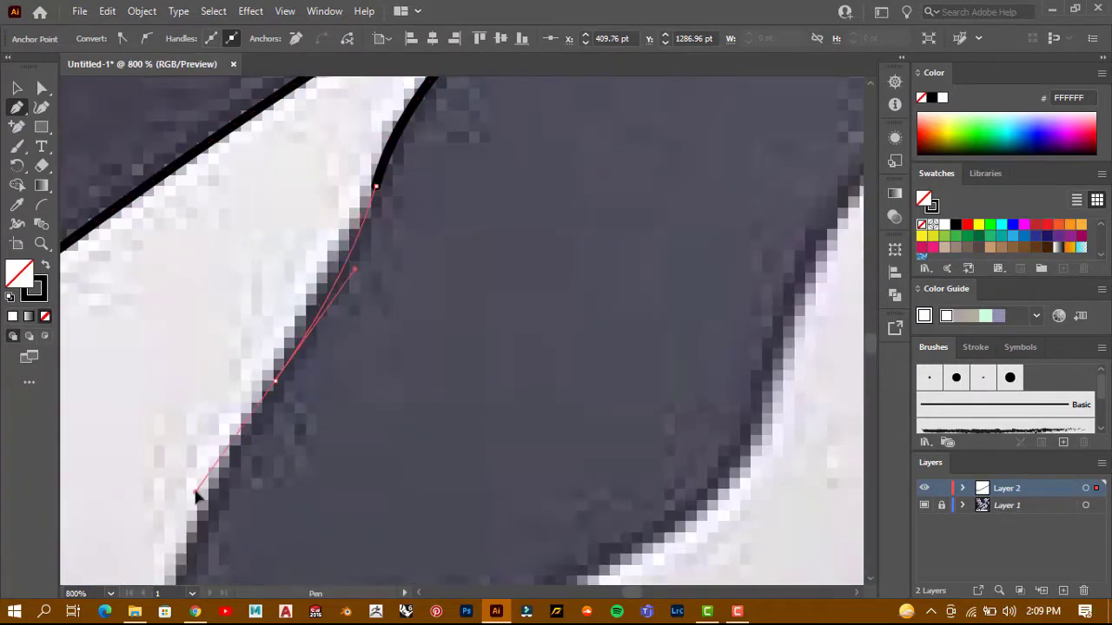
scroll(239, 439, down, 3)
scroll(214, 457, up, 2)
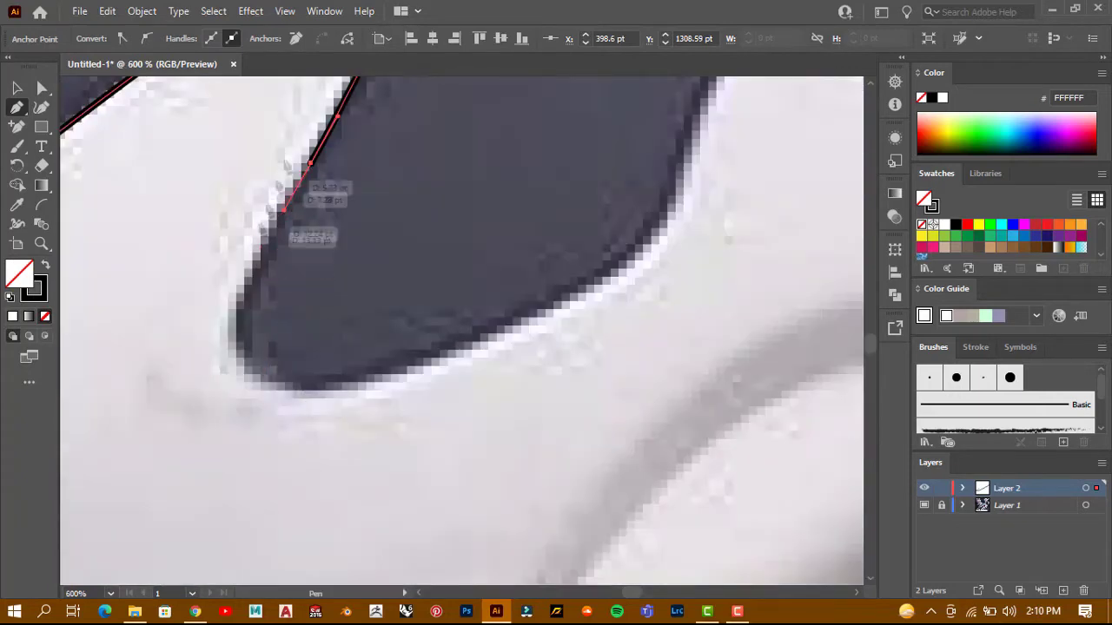
click(304, 189)
mouse_move(284, 386)
mouse_down()
mouse_move(369, 400)
mouse_move(374, 390)
mouse_up()
scroll(374, 391, down, 1)
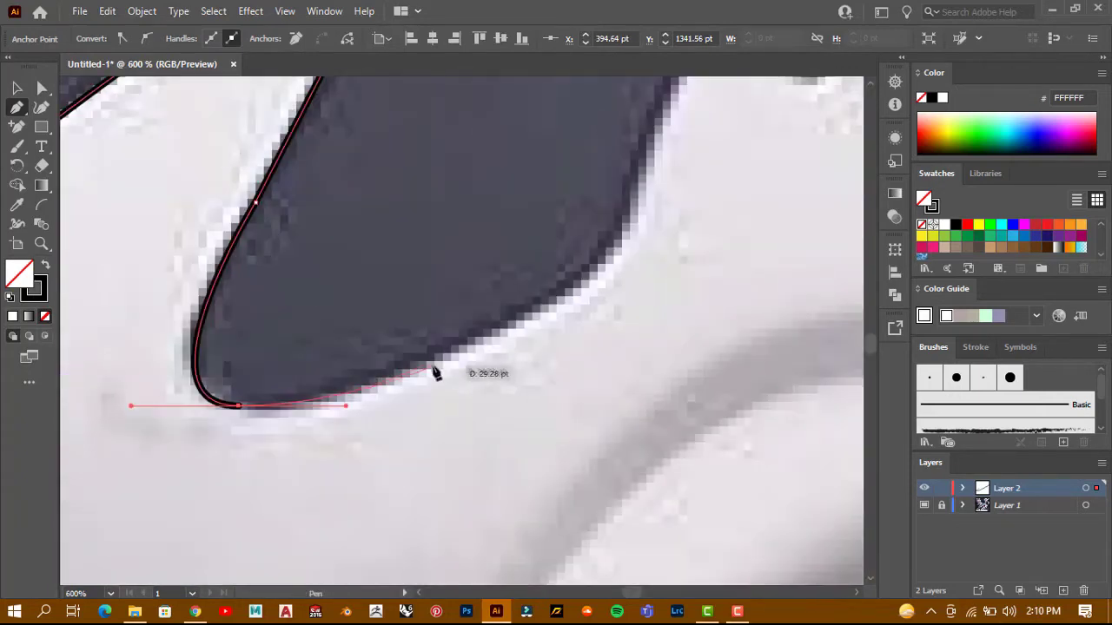
scroll(356, 426, down, 1)
drag(516, 295, 518, 228)
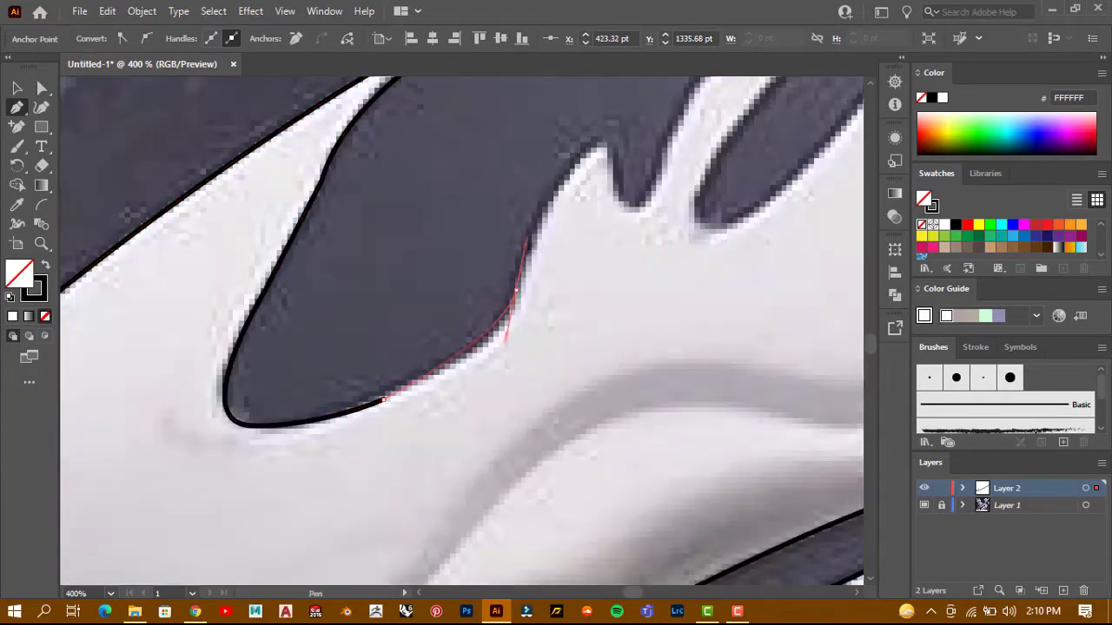
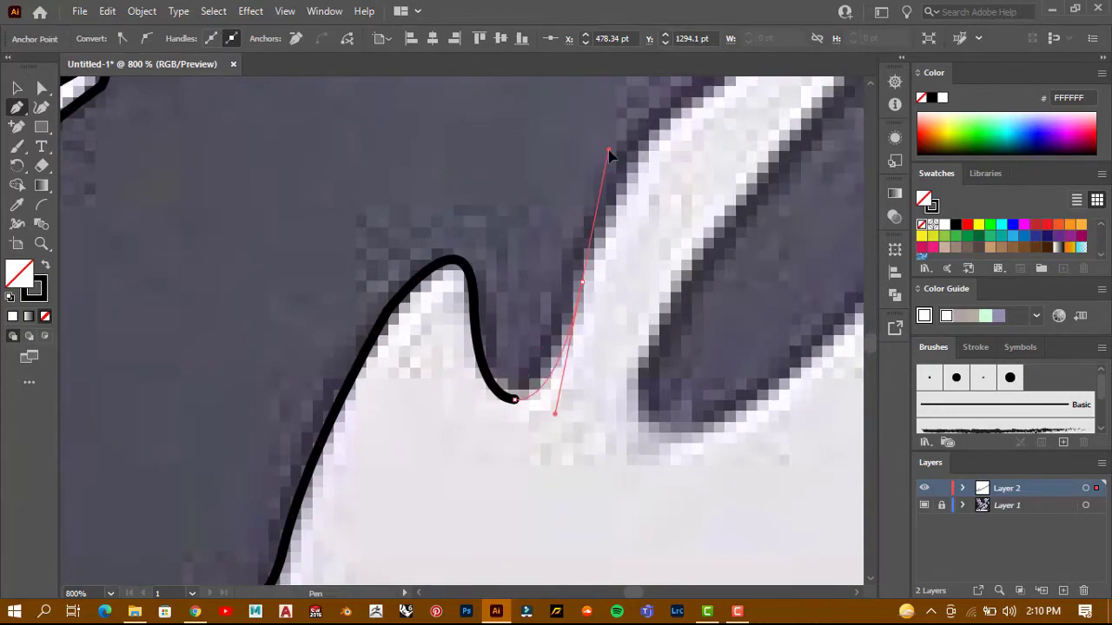
Pen-trace the sole's wavy upper edge with curved points along the panel edge and tip
scroll(611, 154, down, 1)
scroll(523, 248, up, 2)
drag(521, 237, 610, 178)
scroll(610, 178, down, 2)
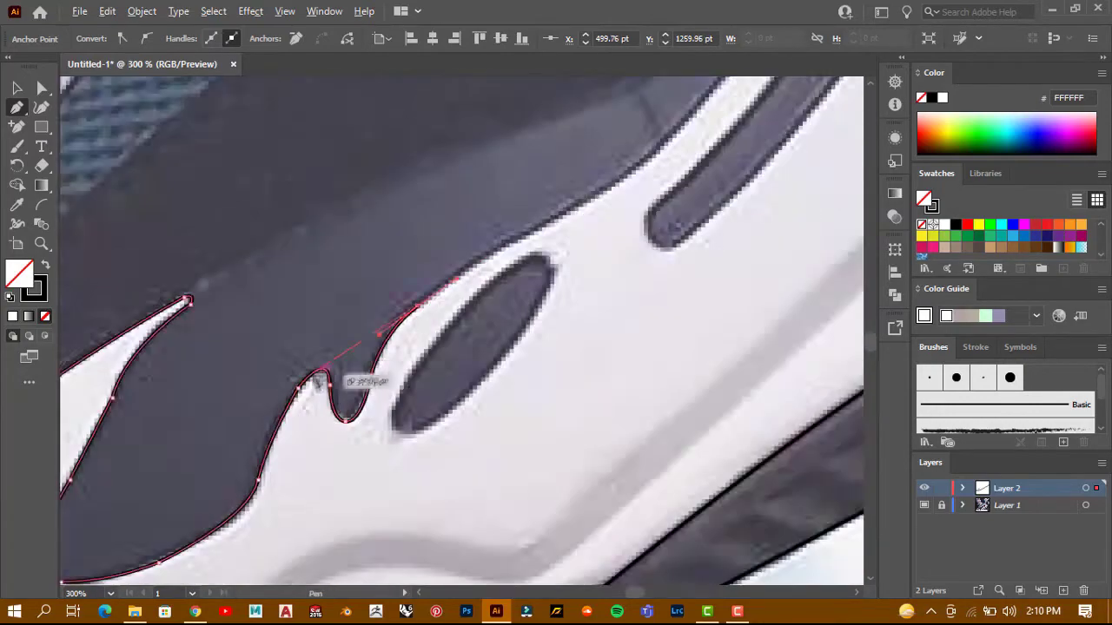
scroll(496, 293, up, 1)
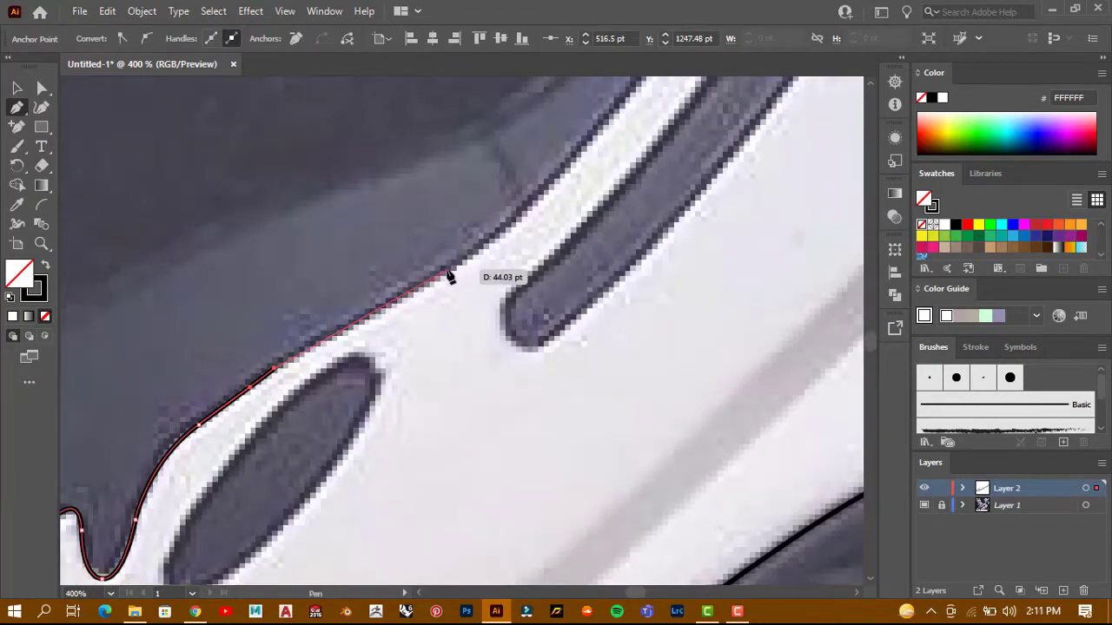
scroll(449, 276, down, 3)
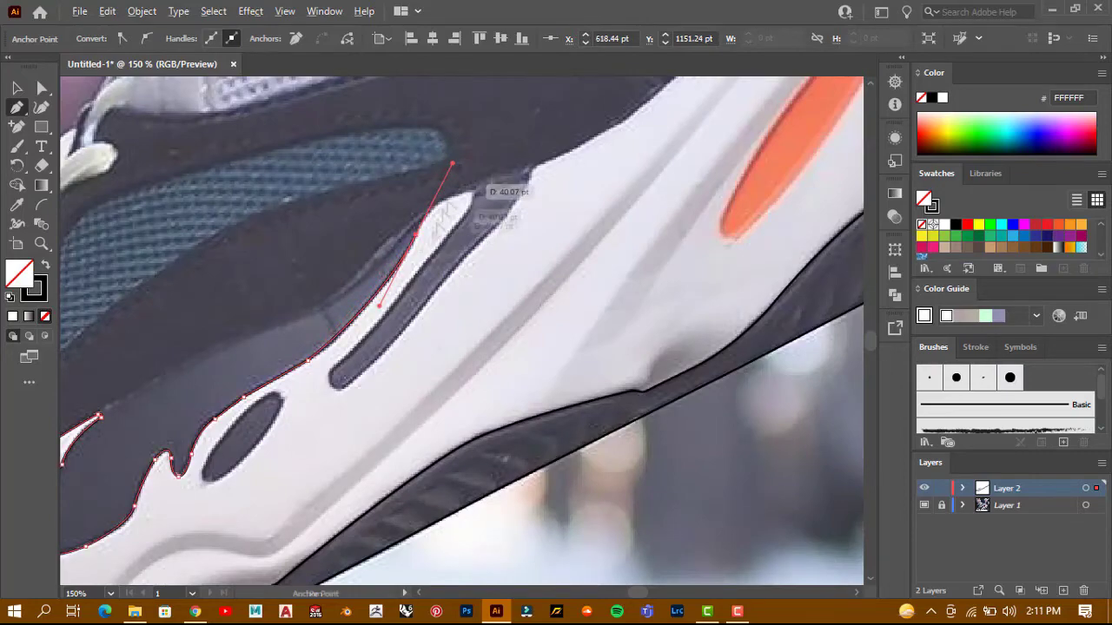
scroll(473, 180, up, 4)
mouse_move(346, 279)
mouse_down()
mouse_move(465, 275)
mouse_move(464, 261)
mouse_up()
drag(434, 372, 484, 234)
scroll(322, 455, down, 1)
scroll(322, 454, up, 2)
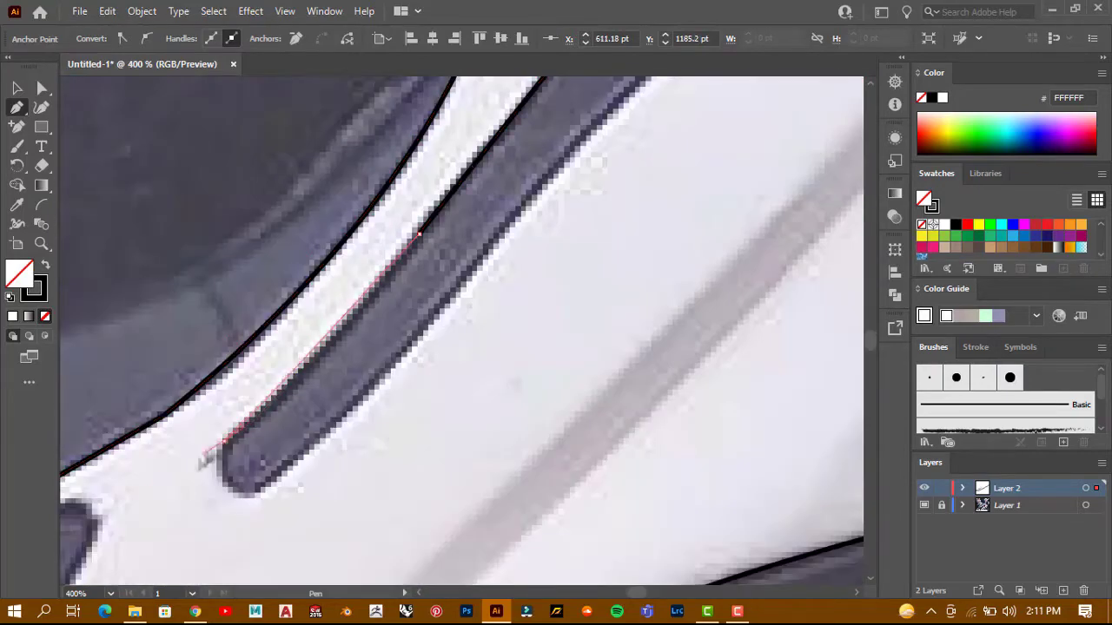
Continue the outline from the stripe tip, hugging the sole edge to the shoe-edge corner
click(224, 441)
mouse_move(269, 479)
mouse_down()
mouse_move(342, 426)
mouse_move(280, 485)
mouse_up()
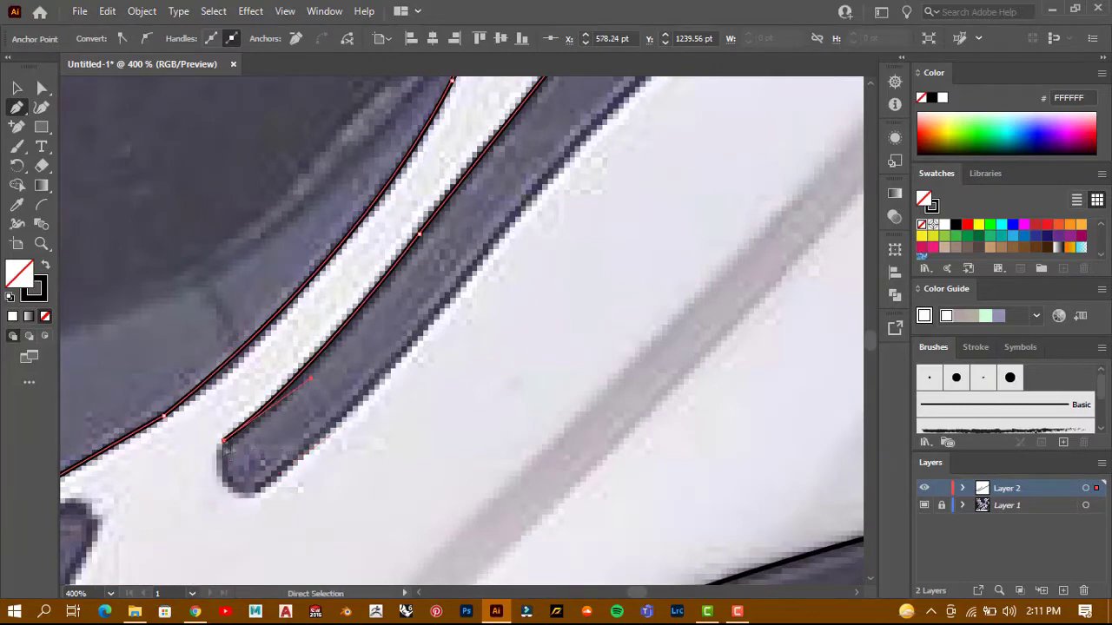
scroll(247, 506, down, 3)
drag(290, 387, 330, 325)
scroll(220, 451, up, 3)
drag(219, 450, 371, 289)
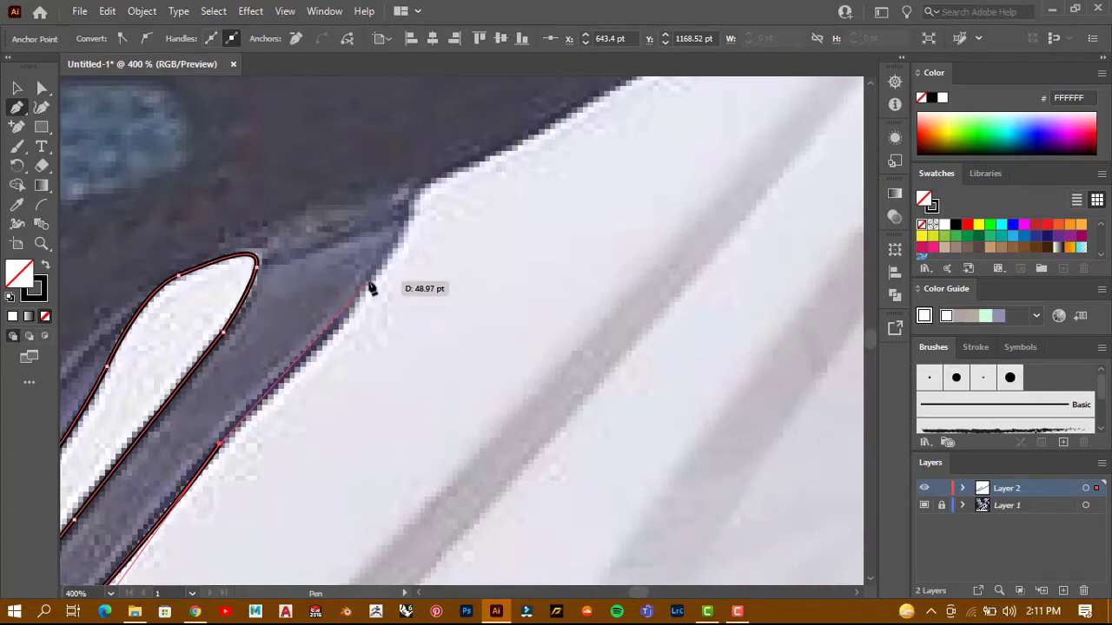
drag(418, 207, 385, 252)
scroll(248, 348, down, 2)
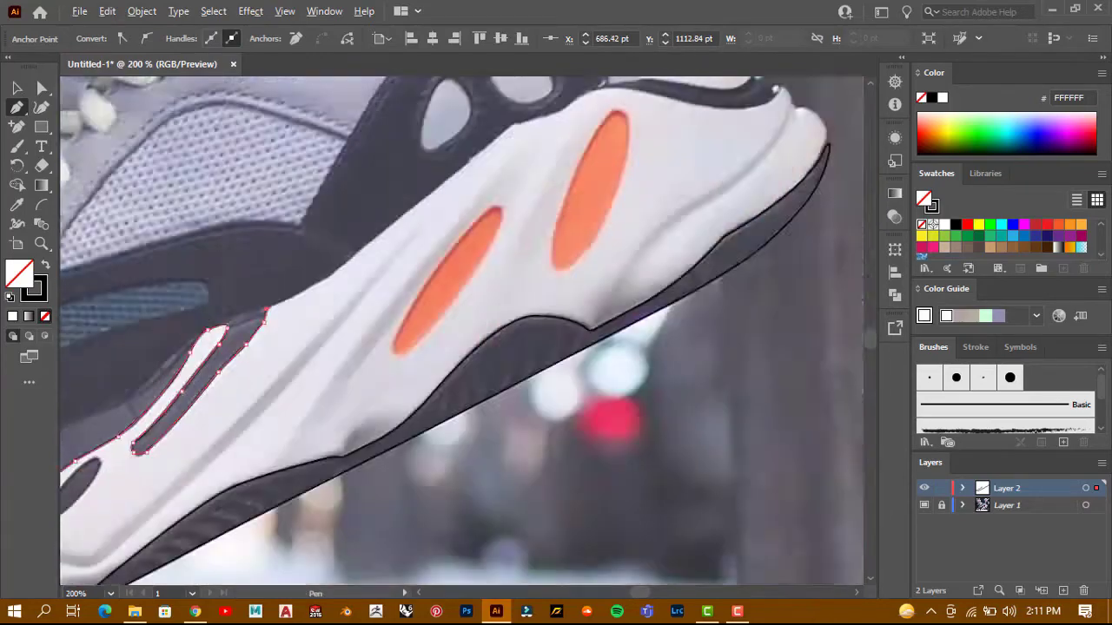
scroll(355, 314, down, 1)
click(480, 207)
scroll(360, 256, up, 2)
click(359, 255)
Carry the outline under the dark heel panel and curve it around the heel tip
scroll(318, 298, down, 3)
scroll(412, 267, up, 3)
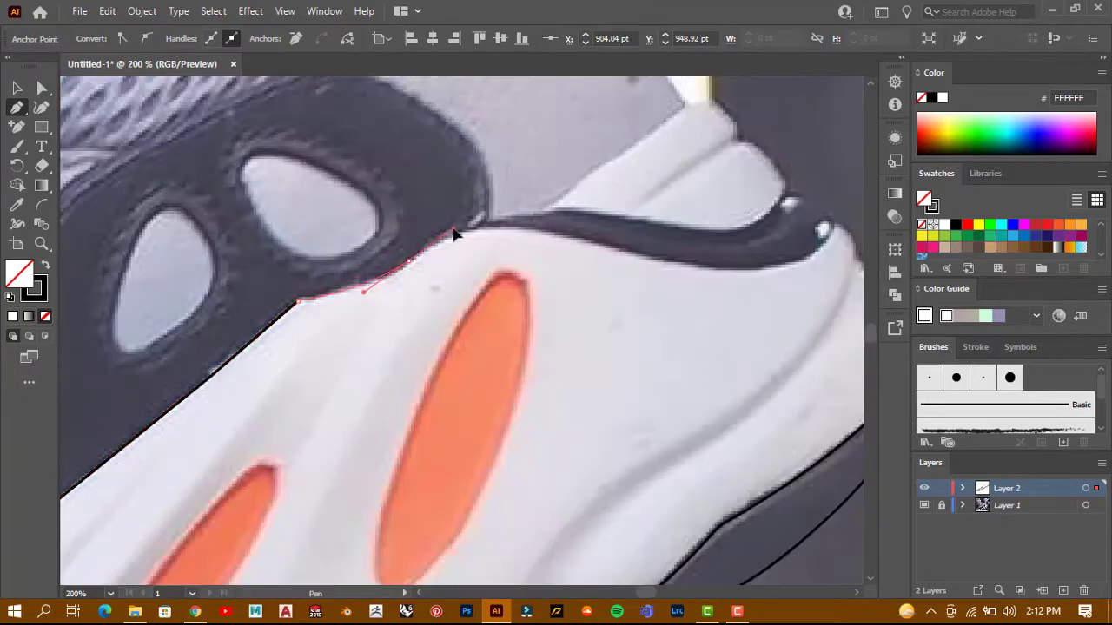
scroll(453, 233, down, 2)
scroll(390, 278, up, 2)
click(361, 262)
click(449, 297)
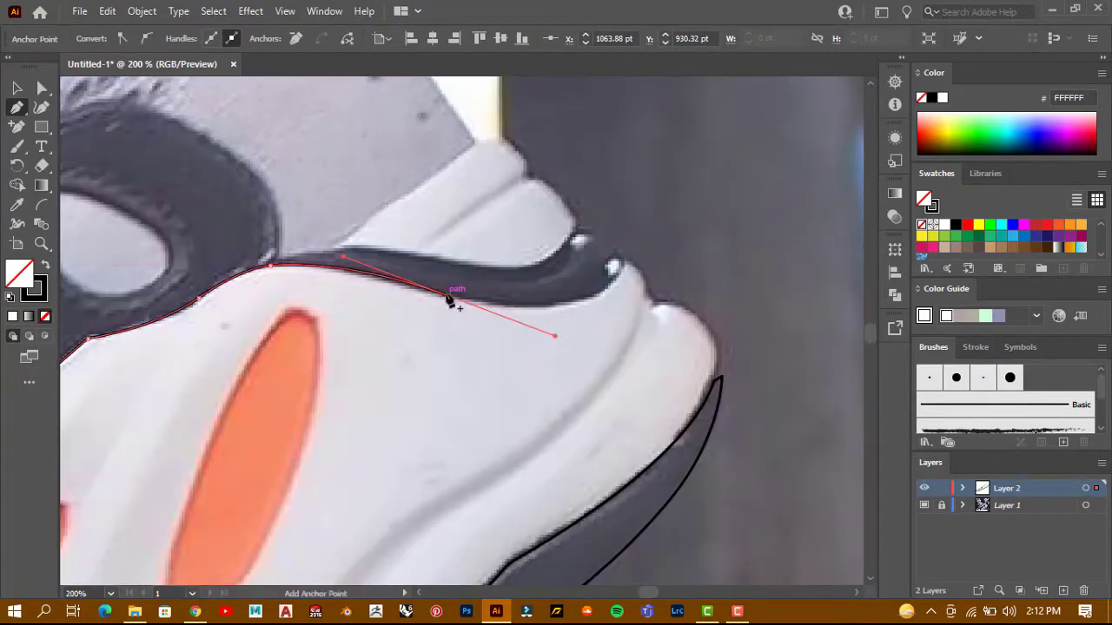
drag(597, 295, 631, 264)
mouse_move(657, 311)
mouse_down()
mouse_move(605, 279)
mouse_move(639, 297)
mouse_move(664, 279)
mouse_up()
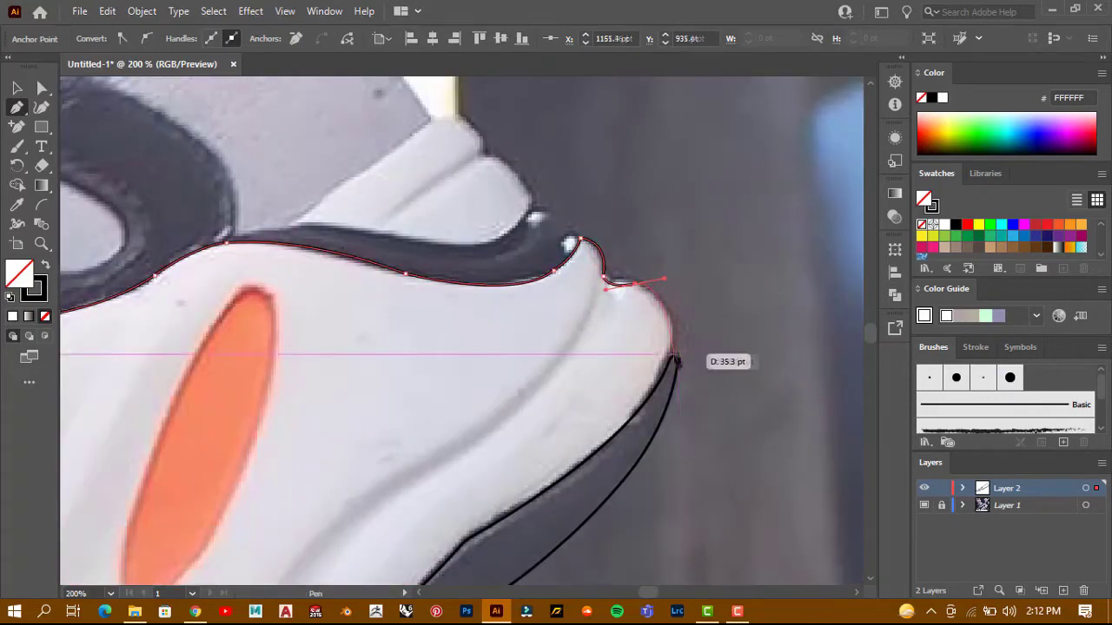
drag(671, 358, 660, 388)
Round off the sharp heel corner, then resume the path and close the outline
key(v)
click(274, 159)
scroll(670, 362, up, 5)
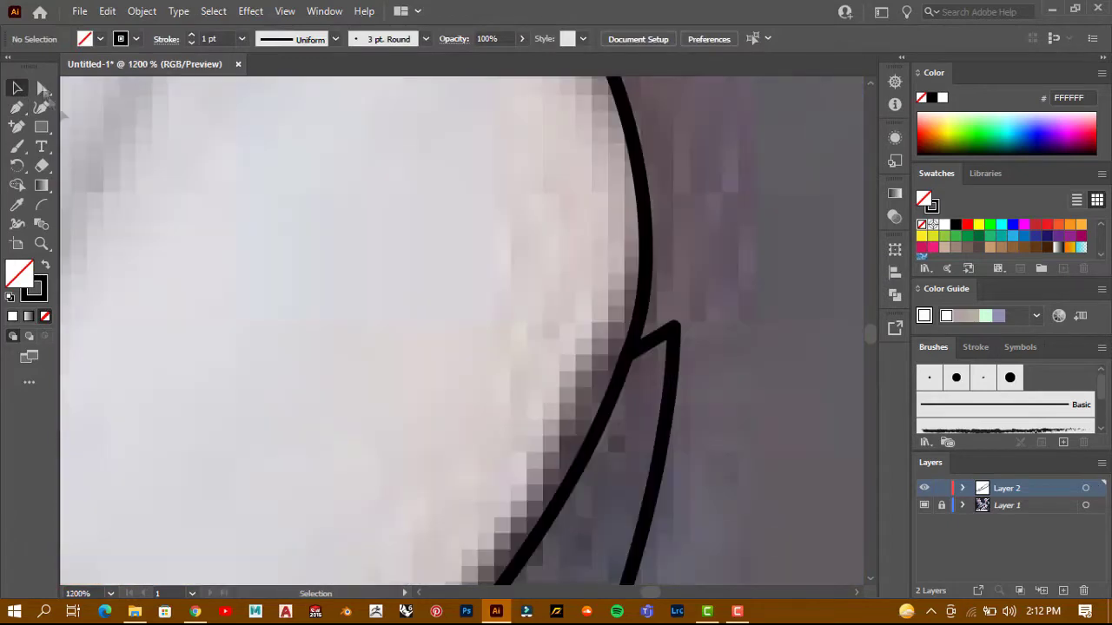
click(647, 348)
drag(664, 343, 694, 351)
click(347, 260)
key(p)
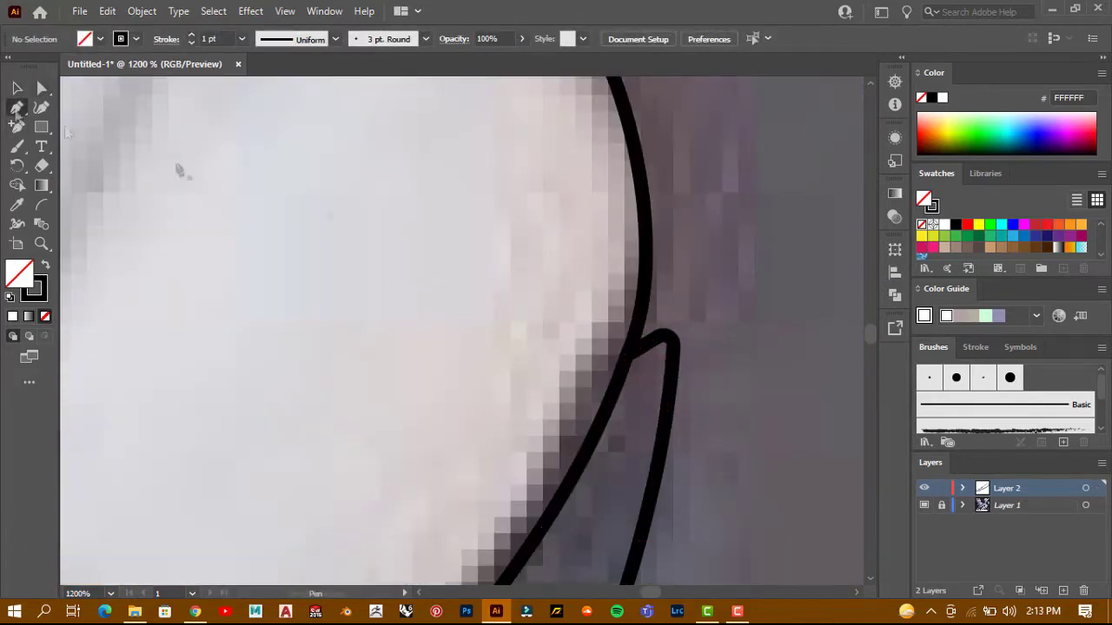
click(672, 346)
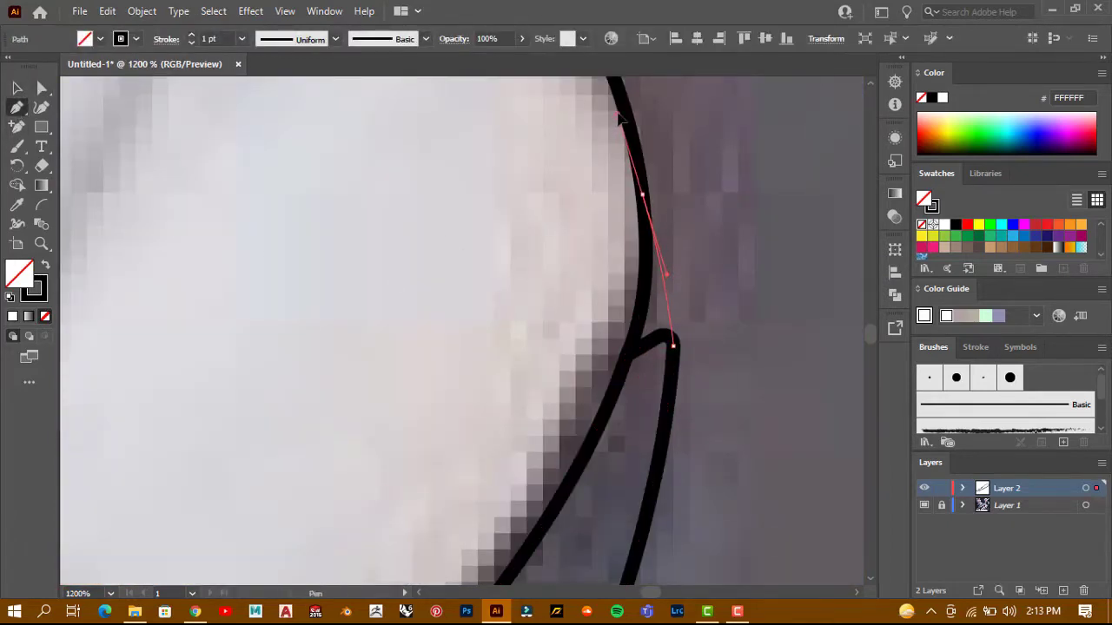
click(618, 116)
scroll(660, 304, down, 10)
Draw an ellipse over the right orange stripe and rotate it to match
key(v)
drag(40, 126, 87, 165)
drag(527, 399, 527, 401)
drag(564, 434, 541, 454)
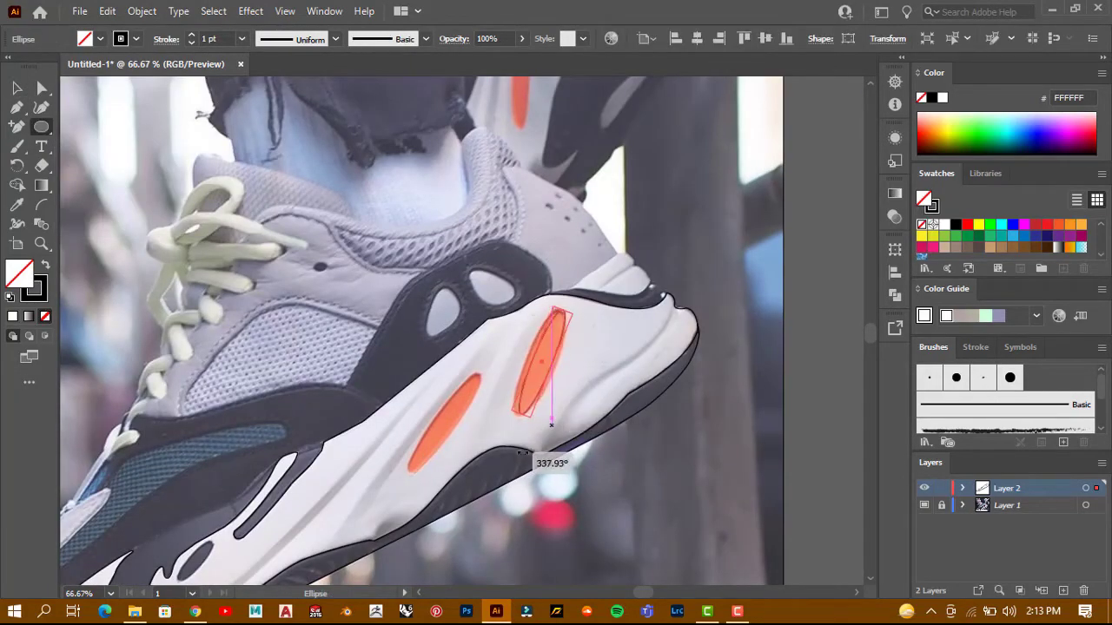
scroll(541, 451, up, 3)
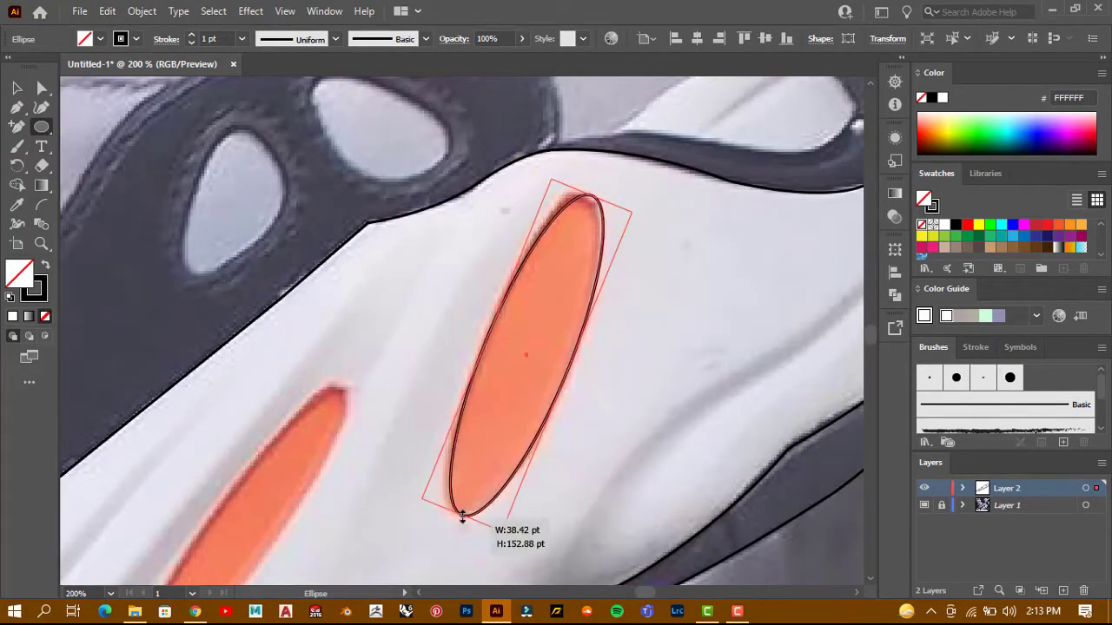
scroll(538, 356, down, 1)
scroll(522, 347, down, 3)
Alt-drag a copy onto the left orange stripe, rotate and narrow it, then preview outlines
click(15, 88)
drag(588, 233, 386, 330)
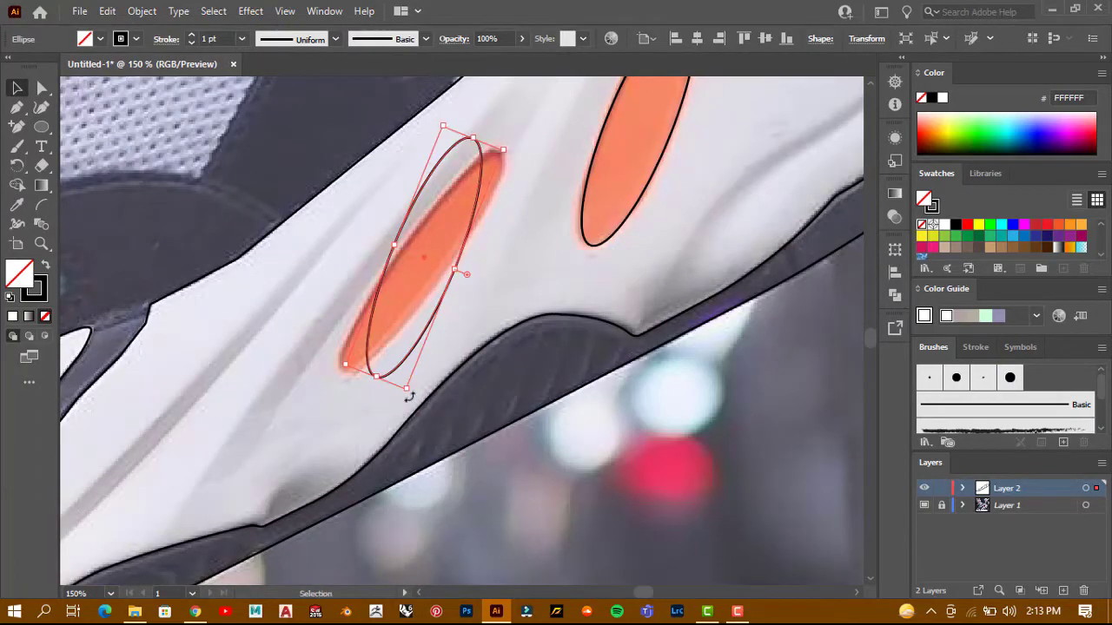
drag(509, 179, 556, 177)
drag(402, 243, 440, 276)
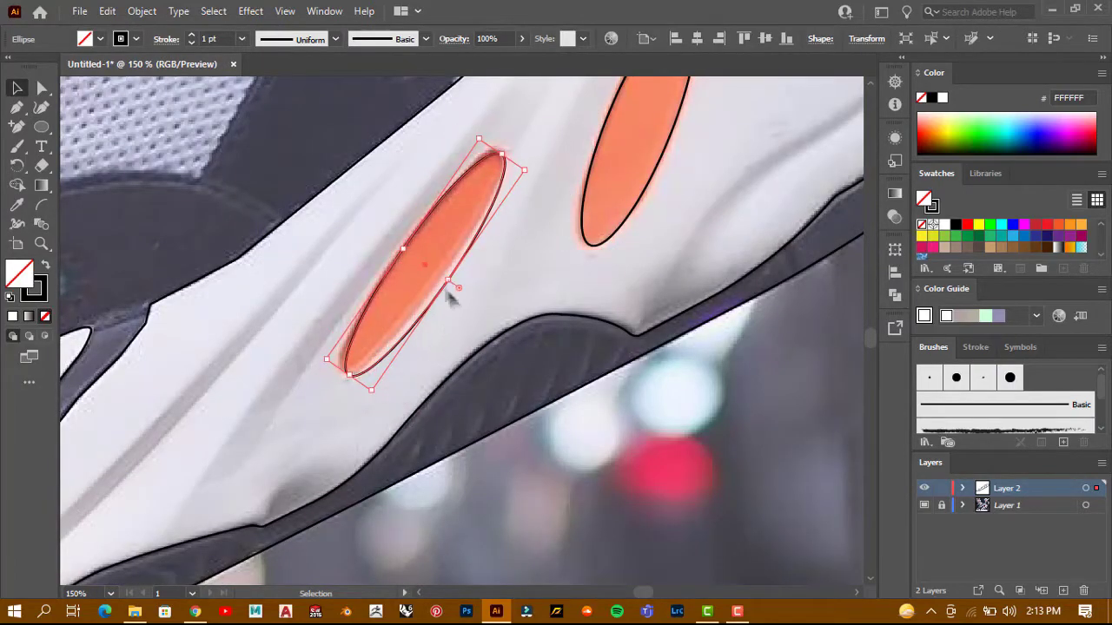
drag(502, 147, 521, 166)
click(504, 285)
scroll(504, 285, down, 5)
key(ctrl+y)
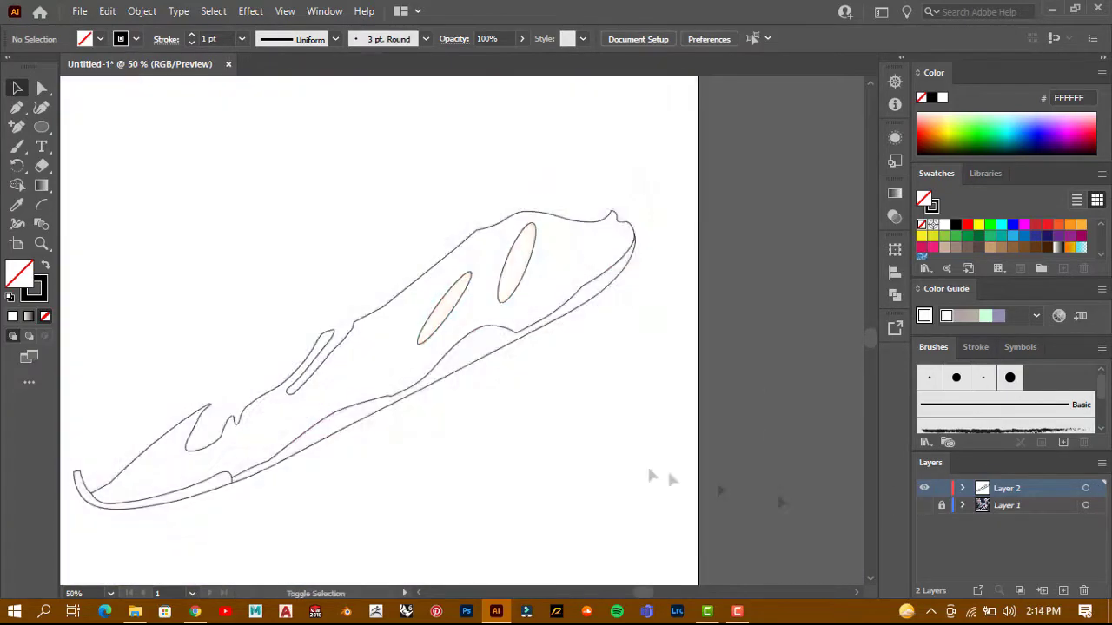
Back in colour preview, pen-draw the heel's top curve along the collar
scroll(635, 416, down, 2)
key(ctrl+y)
scroll(648, 307, up, 6)
key(p)
drag(587, 357, 616, 344)
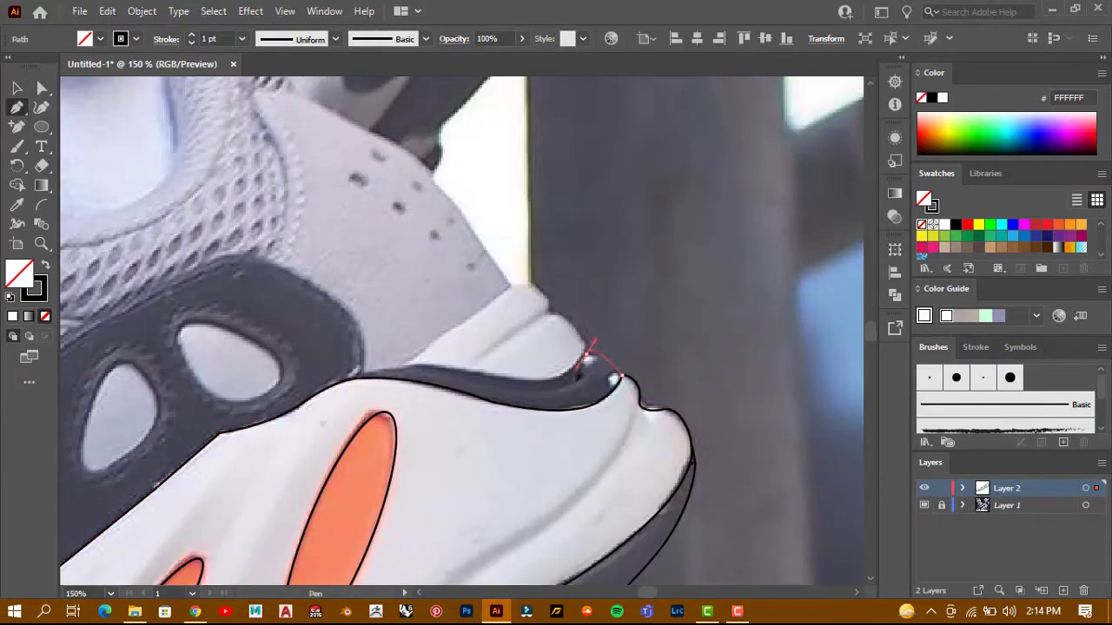
drag(356, 379, 295, 414)
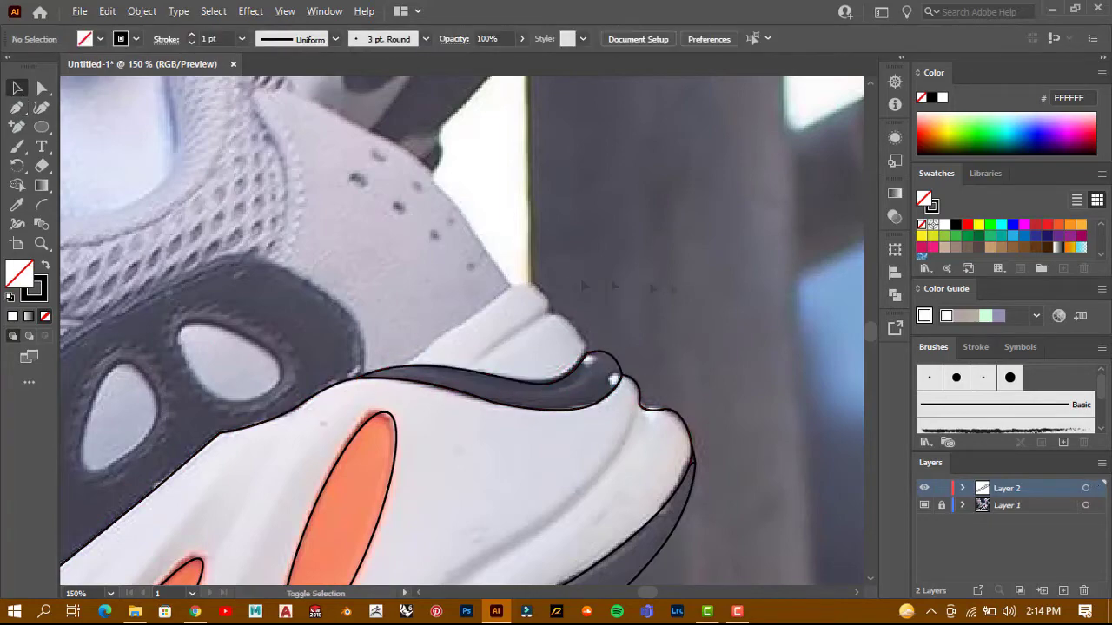
scroll(295, 414, down, 3)
scroll(265, 441, up, 3)
Start the ridge line near the toe and curve it over the raised bump
click(262, 436)
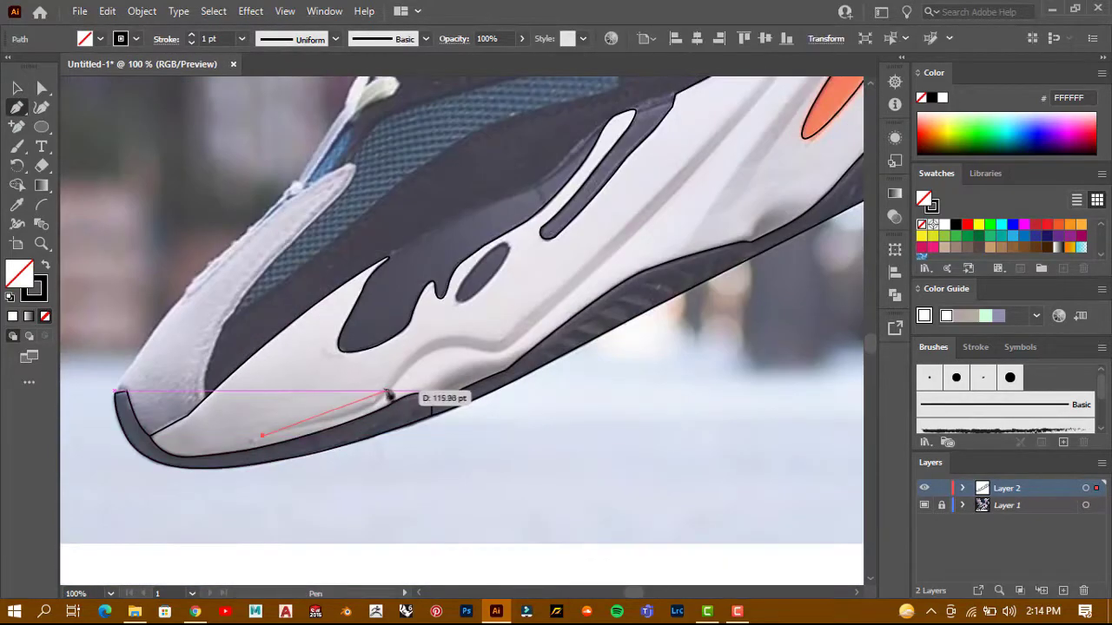
drag(324, 425, 376, 408)
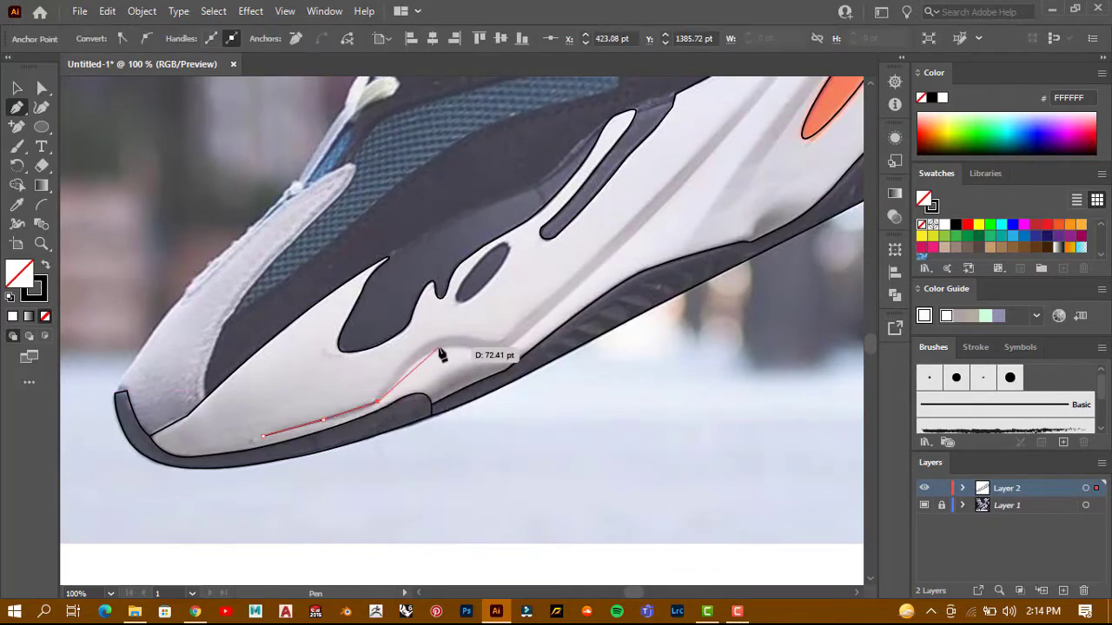
scroll(488, 361, up, 3)
drag(482, 333, 560, 359)
drag(348, 330, 416, 301)
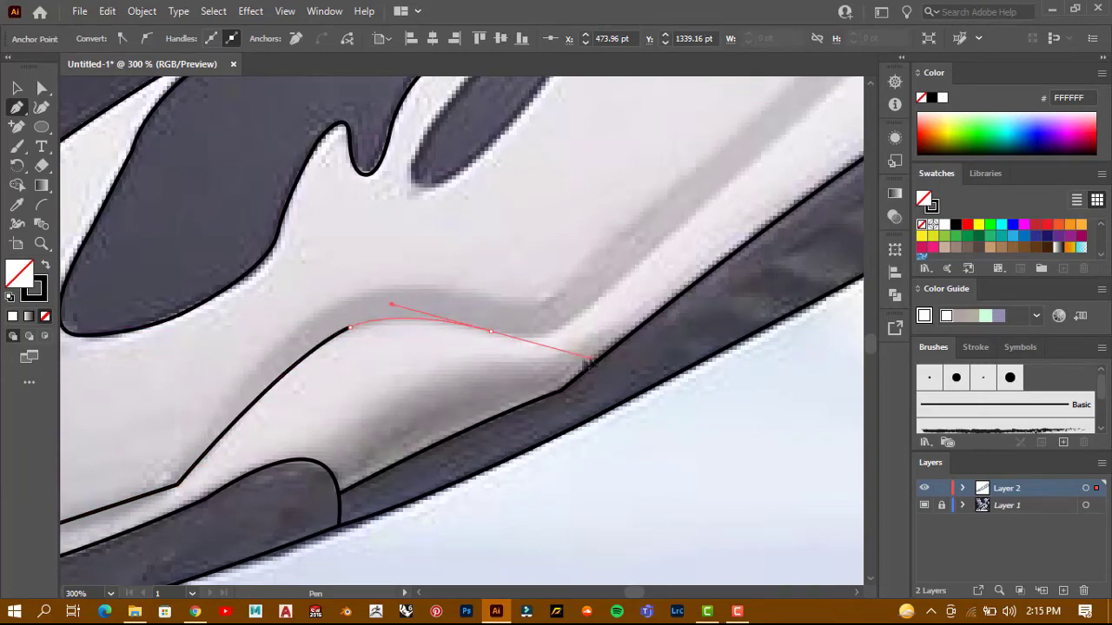
drag(582, 356, 581, 354)
Extend the ridge line up toward the orange oval
scroll(544, 347, down, 5)
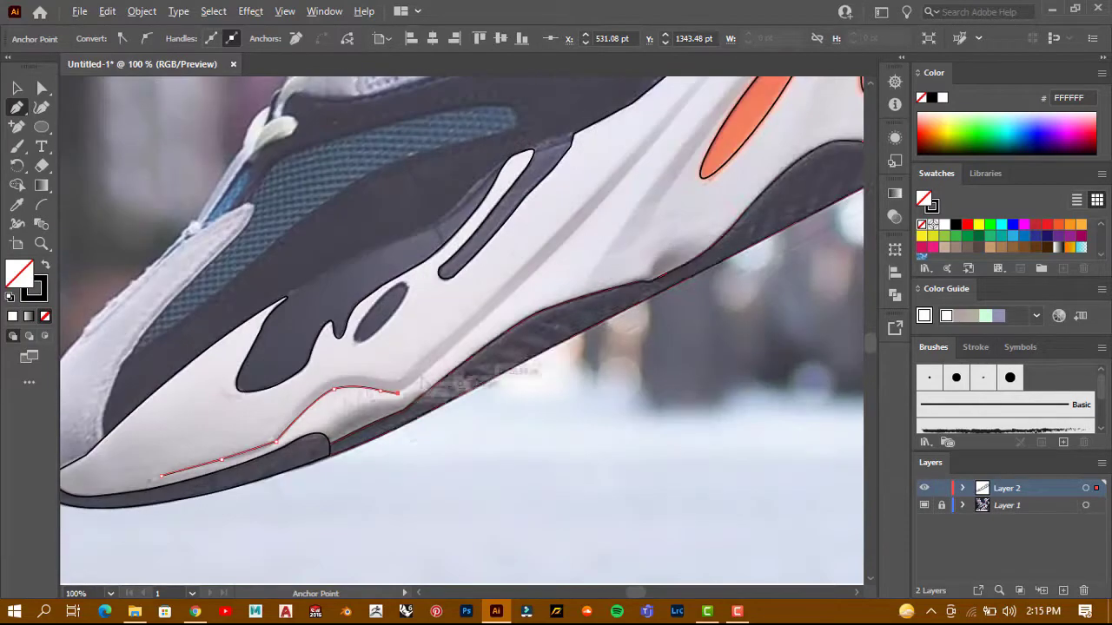
scroll(486, 303, up, 4)
scroll(487, 304, down, 4)
scroll(431, 366, up, 3)
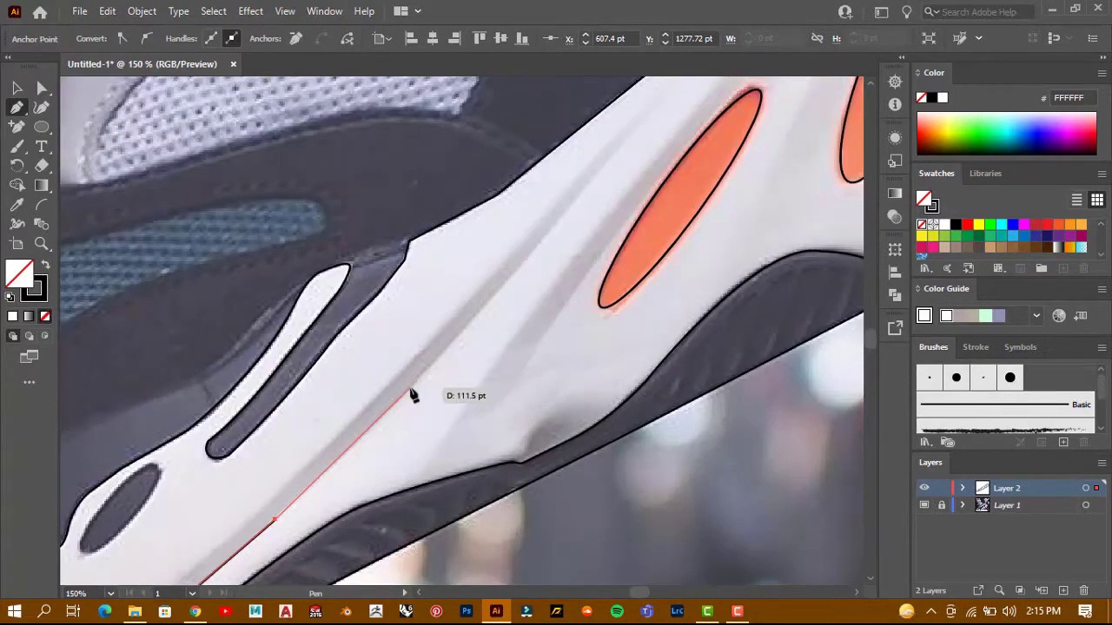
click(411, 392)
scroll(548, 200, up, 2)
scroll(547, 200, right, 2)
drag(550, 187, 613, 104)
scroll(264, 368, down, 3)
scroll(377, 293, up, 4)
Alt-drag a slightly offset copy of the ridge line as a parallel line
key(a)
click(340, 302)
key(v)
scroll(341, 302, down, 3)
scroll(304, 303, up, 2)
drag(306, 299, 306, 287)
scroll(306, 287, down, 3)
scroll(173, 365, up, 3)
Move the copied line's end anchors so they meet the sole edges
key(a)
drag(133, 403, 225, 388)
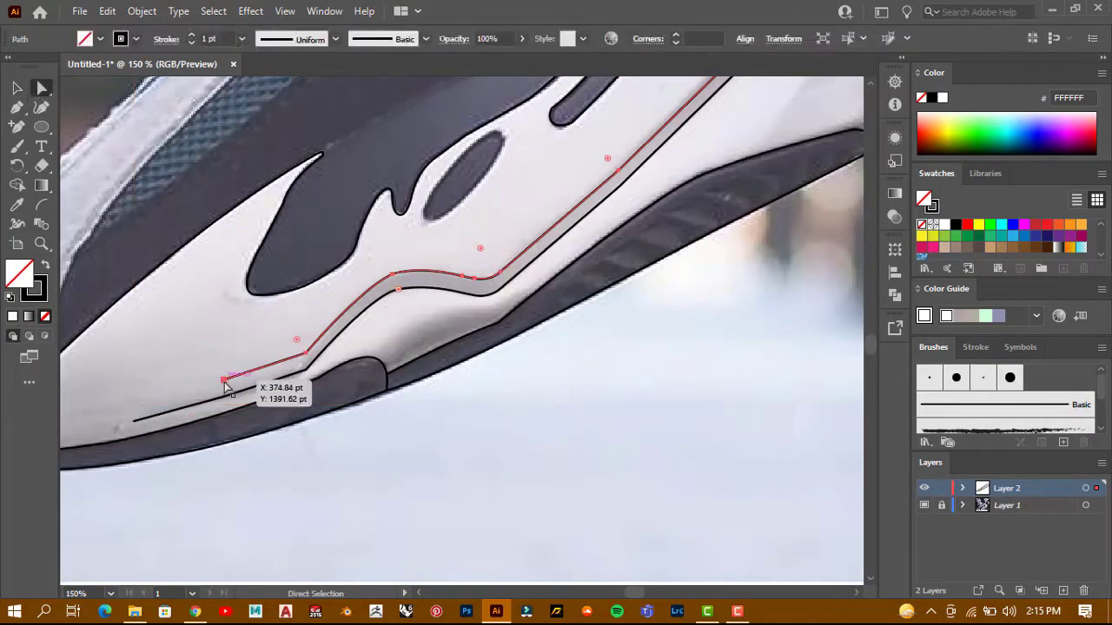
scroll(310, 348, up, 2)
drag(304, 358, 310, 348)
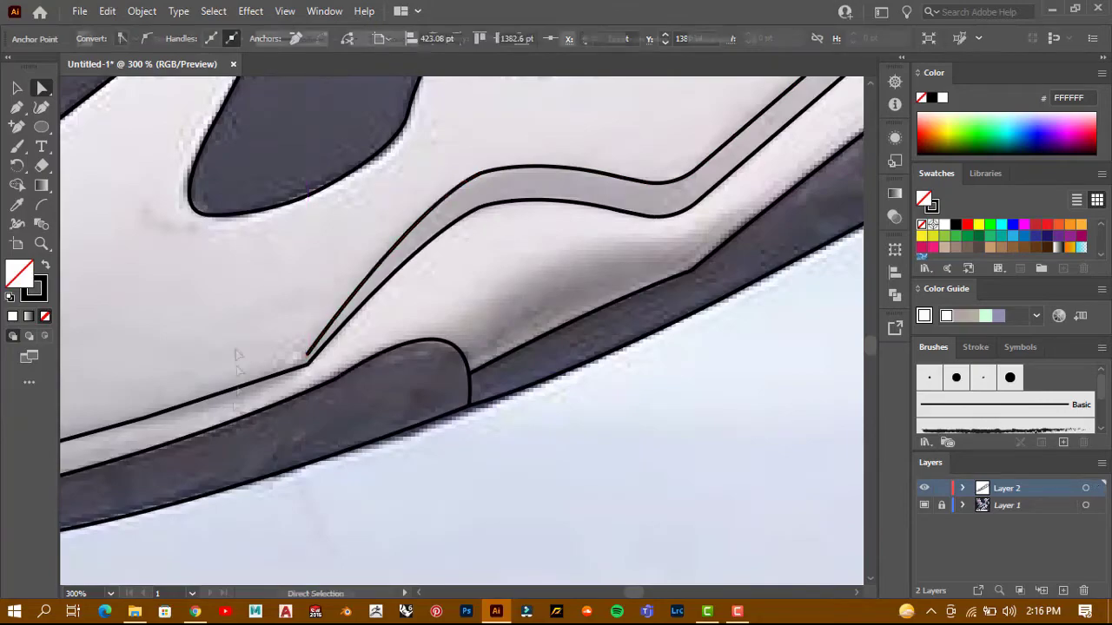
scroll(235, 350, down, 3)
scroll(439, 304, up, 3)
drag(548, 116, 543, 149)
scroll(544, 182, down, 2)
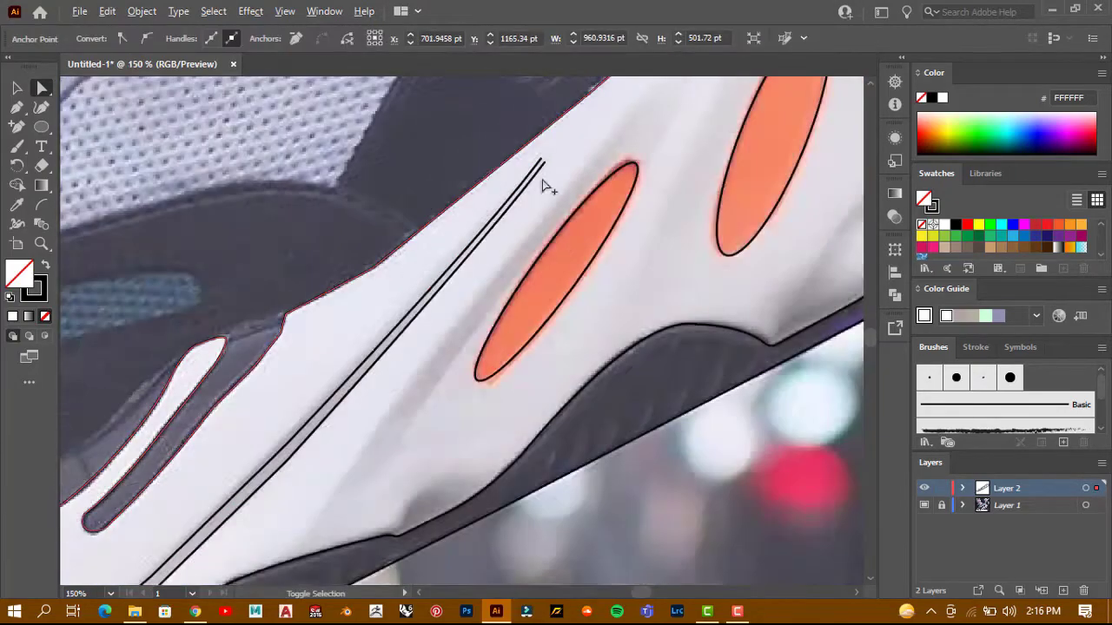
Draw two straight lines flanking the orange stripe
scroll(365, 317, up, 2)
click(339, 268)
scroll(228, 368, down, 3)
scroll(228, 367, down, 1)
key(p)
scroll(384, 233, up, 1)
click(156, 479)
click(389, 180)
click(210, 431)
click(349, 247)
ctrl+click(382, 279)
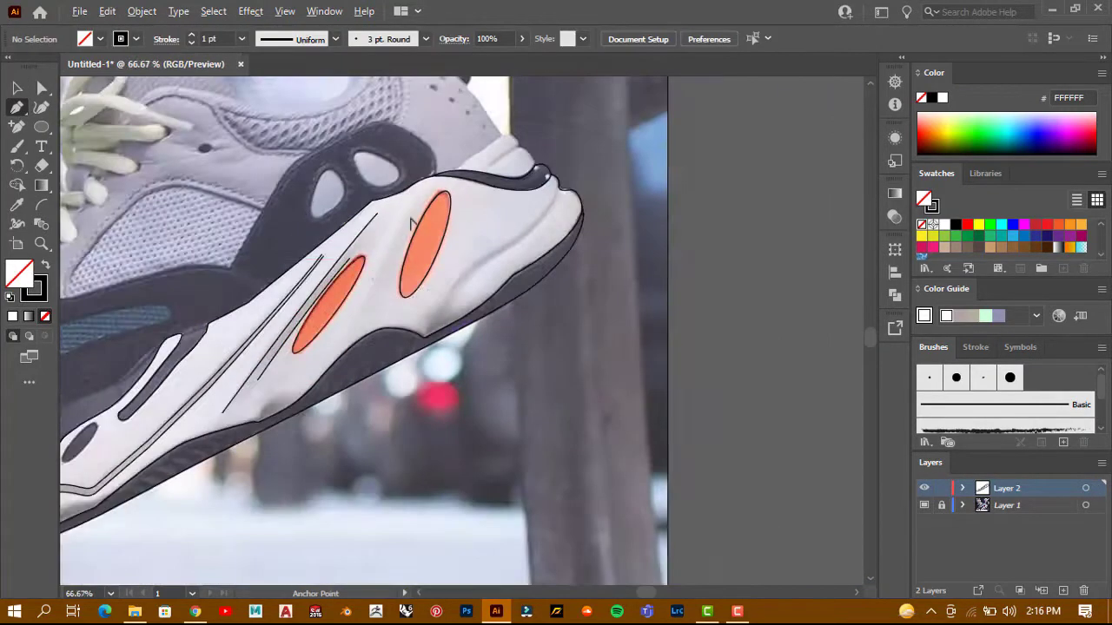
Trace the curved seam lines sweeping from the heel down to the toe, then zoom out
click(428, 182)
drag(328, 392, 323, 435)
key(ctrl)
click(634, 173)
drag(533, 274, 512, 289)
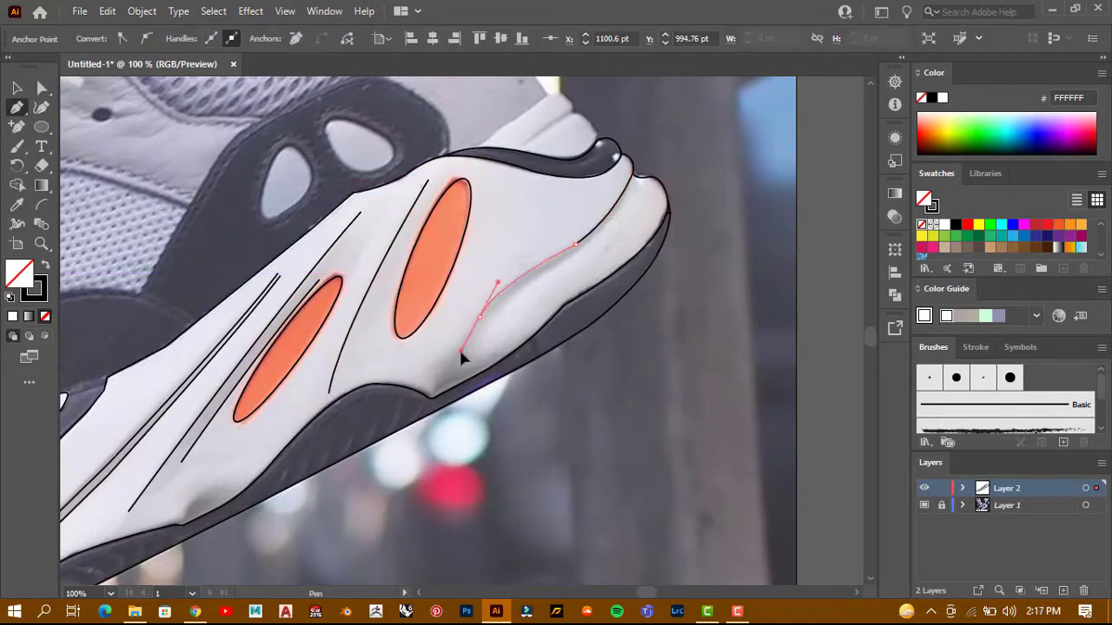
drag(438, 387, 474, 395)
ctrl+click(119, 121)
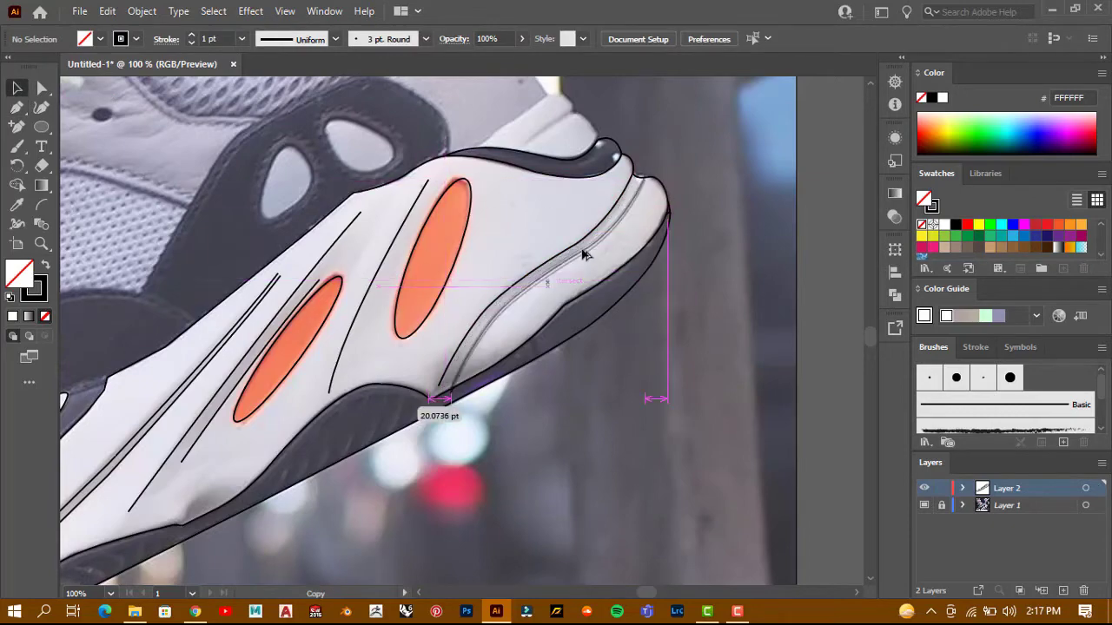
key(ctrl+minus)
key(ctrl+minus)
key(ctrl+minus)
scroll(611, 260, up, 5)
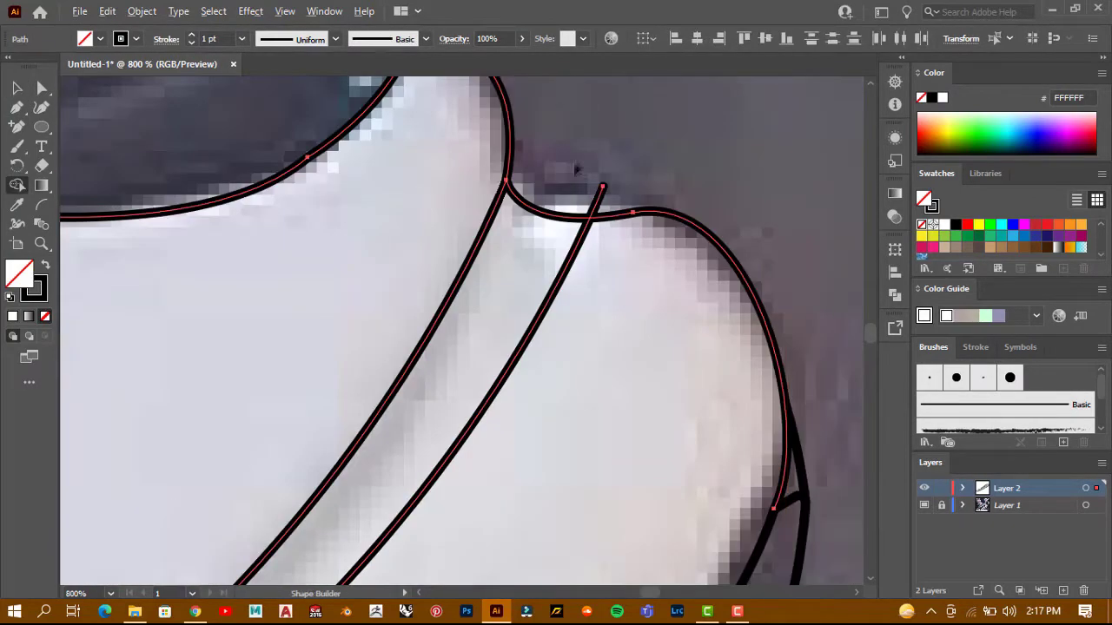
scroll(612, 261, down, 4)
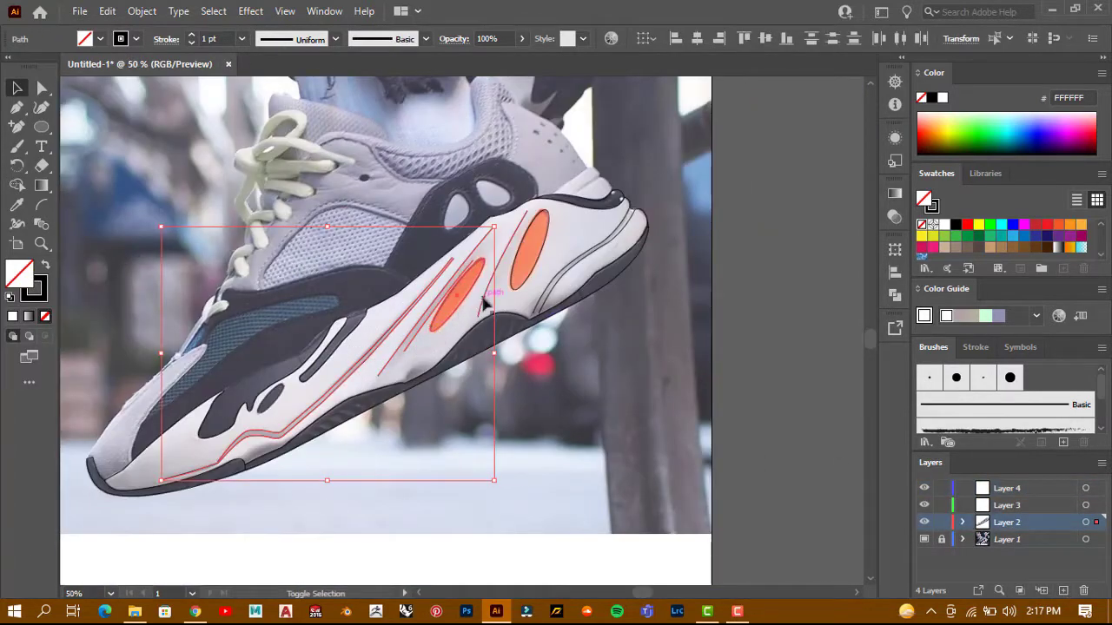
Move the selected path onto Layer 4 and make Layer 2 the drawing layer
drag(1096, 521, 1097, 488)
key(ctrl+shift+a)
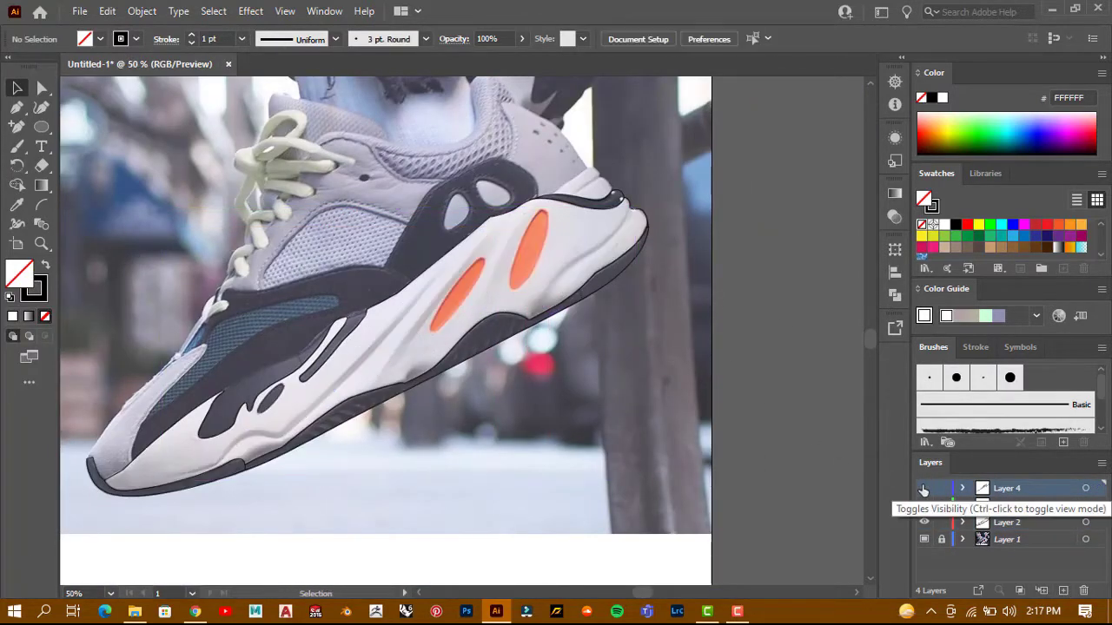
click(1005, 522)
key(ctrl+plus)
key(ctrl+plus)
key(ctrl+plus)
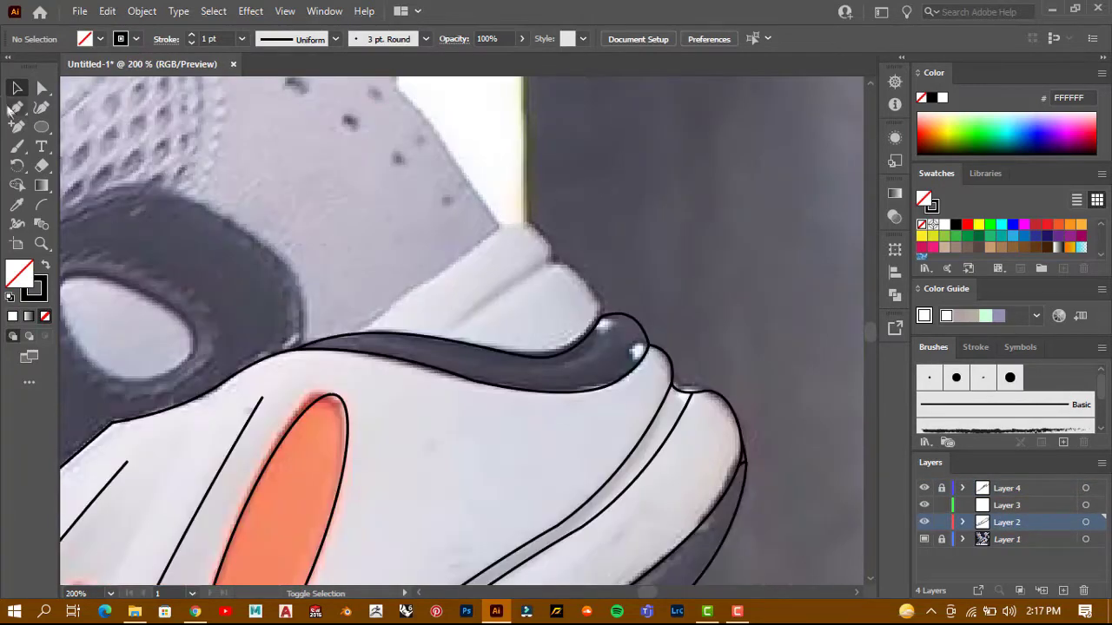
Outline the toe top above the sole and round its corners
click(358, 339)
click(504, 228)
click(530, 228)
click(552, 251)
scroll(553, 251, up, 2)
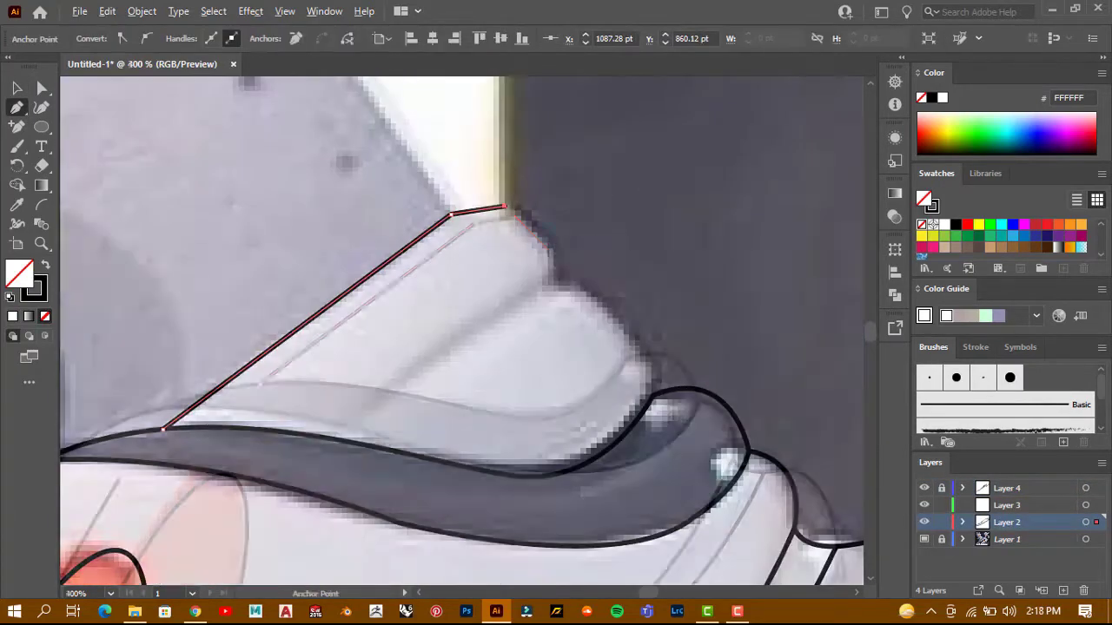
click(641, 341)
click(650, 367)
click(651, 397)
key(a)
click(502, 217)
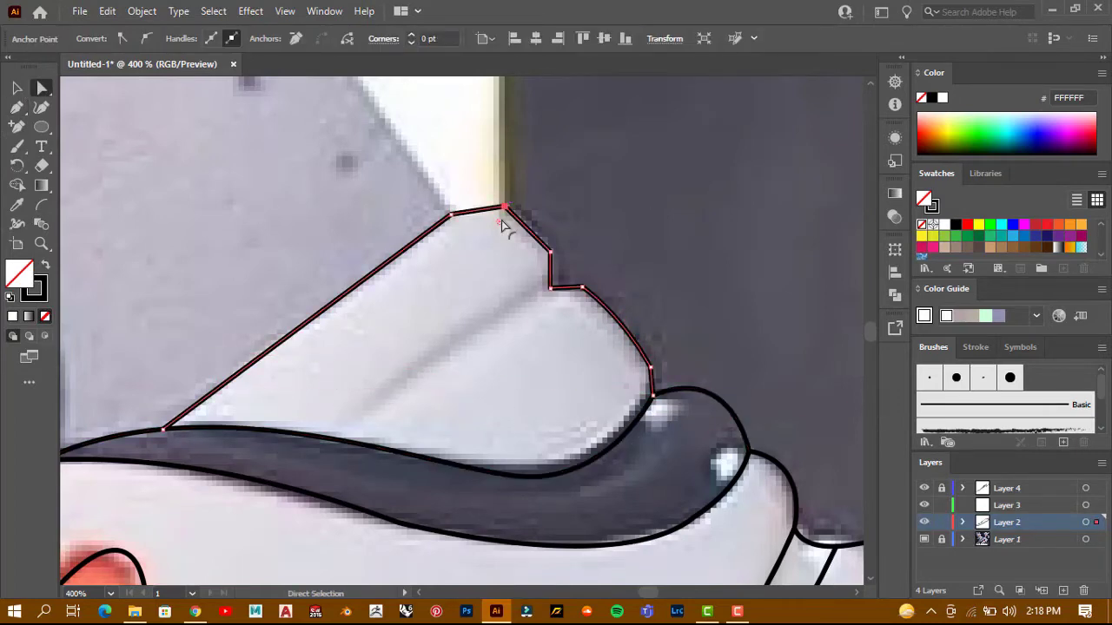
drag(521, 269, 575, 306)
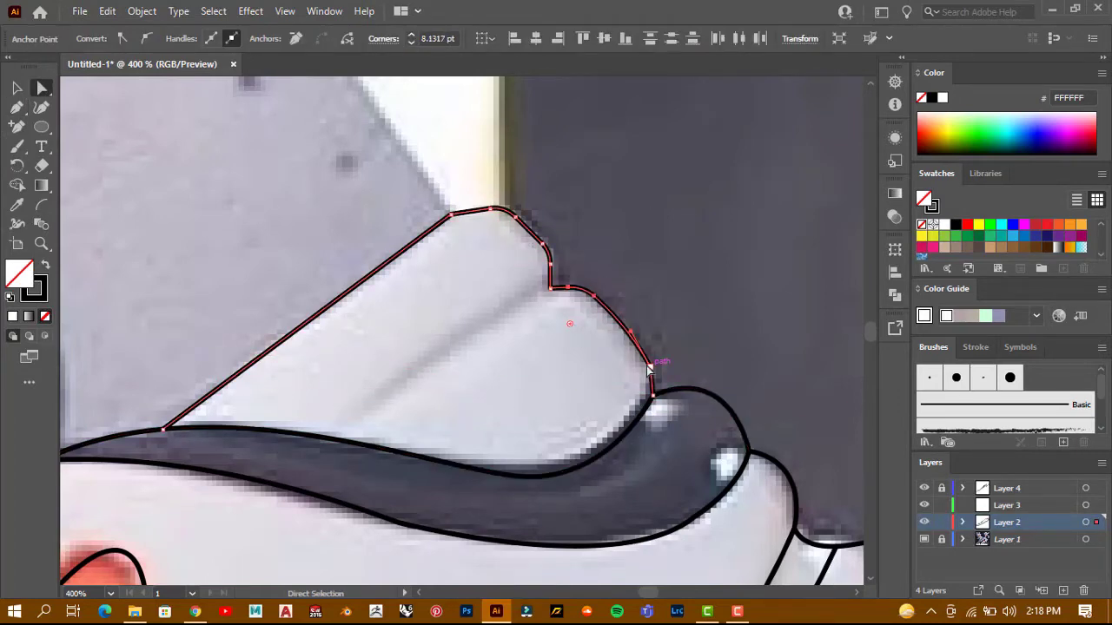
click(608, 382)
Draw a short curved path near the sole, then zoom in on the dark side panel
key(p)
click(549, 288)
drag(351, 430, 257, 520)
key(v)
key(ctrl+minus)
key(ctrl+minus)
key(ctrl+minus)
key(ctrl+minus)
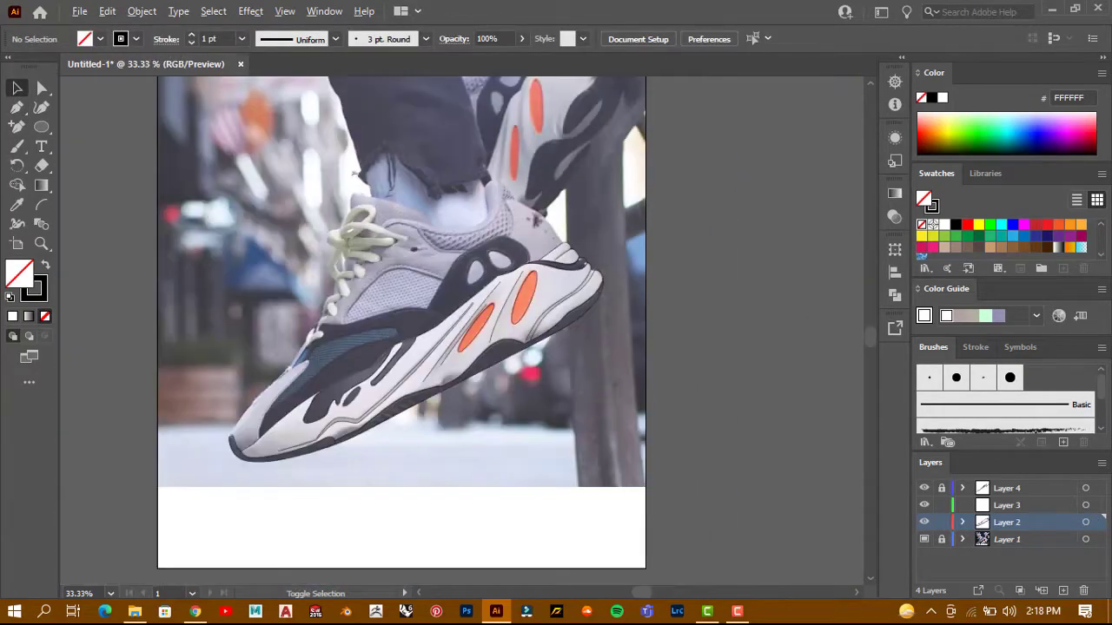
key(ctrl+plus)
key(ctrl+plus)
key(p)
key(ctrl+plus)
key(ctrl+plus)
Trace the dark finger-shaped side panel up to its tip and adjust its curve
click(241, 338)
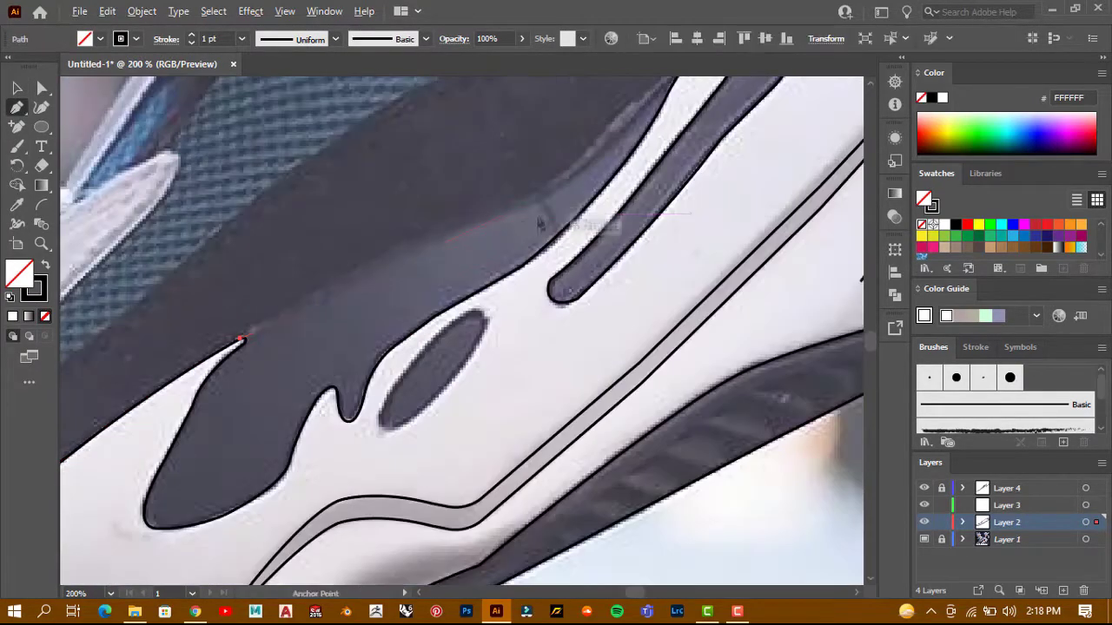
key(ctrl+plus)
drag(446, 255, 505, 177)
click(556, 154)
key(a)
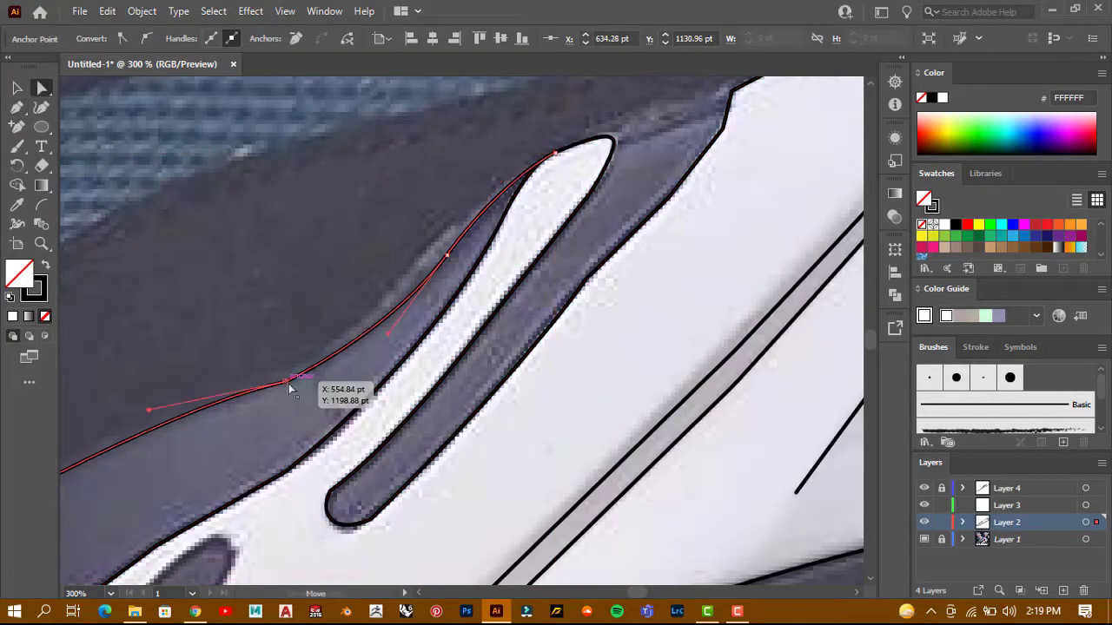
drag(521, 261, 256, 424)
key(p)
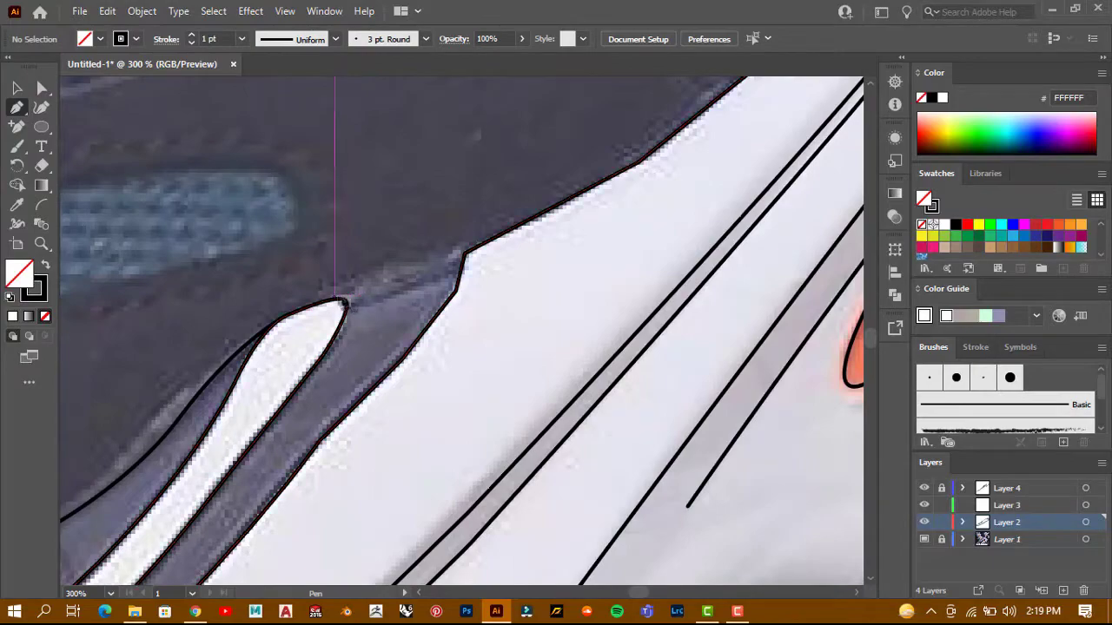
click(467, 252)
key(v)
key(ctrl+shift+a)
key(ctrl+minus)
key(ctrl+minus)
key(ctrl+minus)
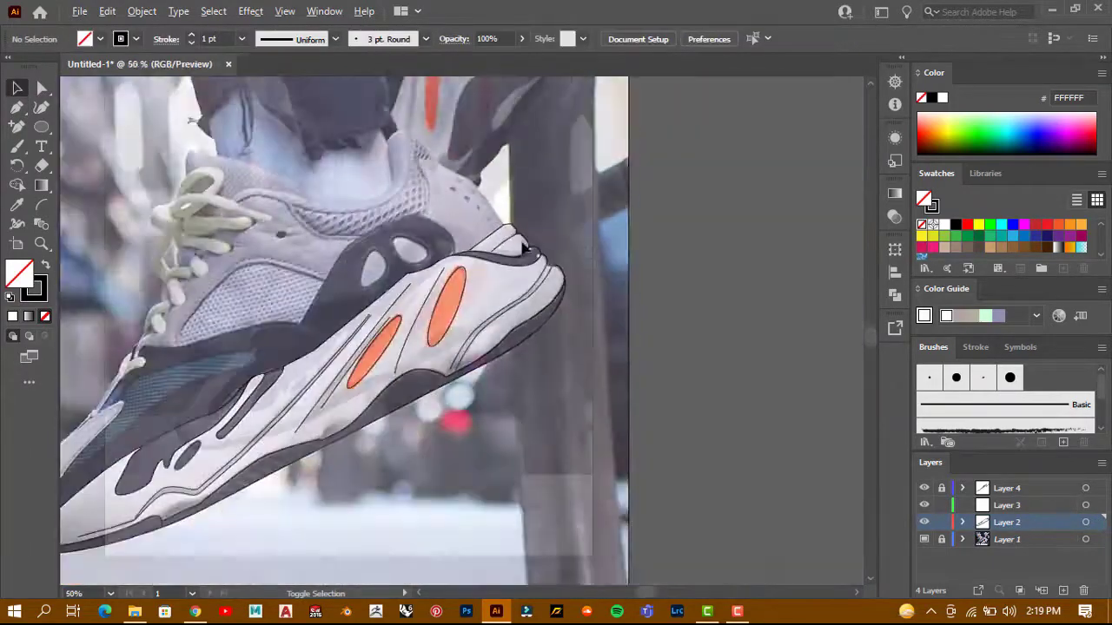
Switch to Outline view, zoom on the toe, and begin the pale grey overlay outline
key(ctrl+y)
key(ctrl+y)
key(ctrl+plus)
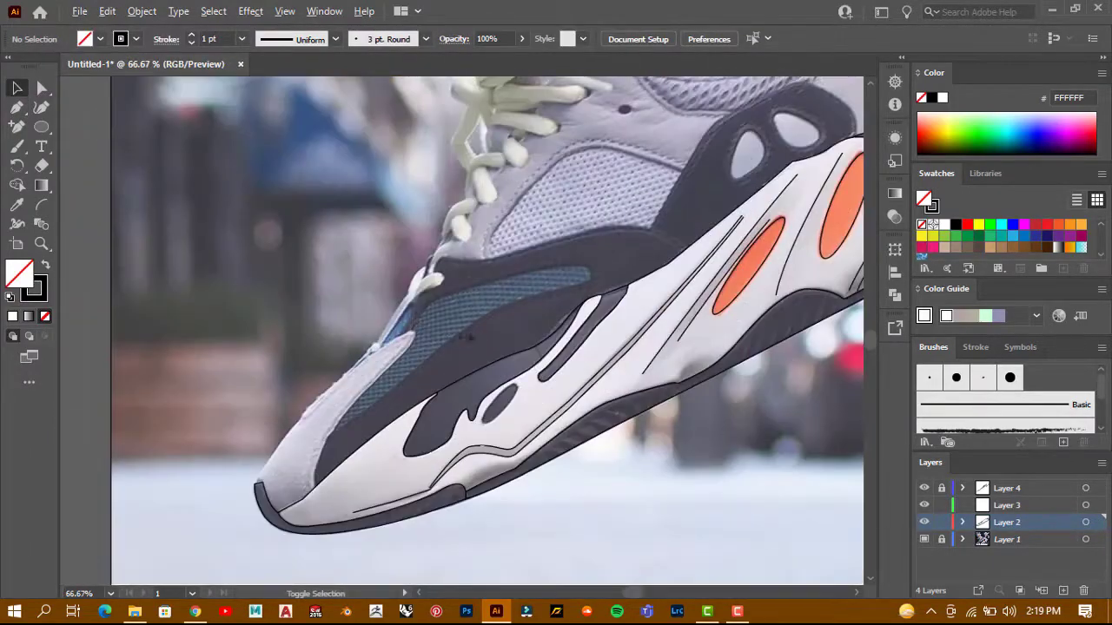
scroll(261, 504, up, 1)
click(252, 515)
Curve the grey toe overlay outline up its edge and around the toe end
drag(366, 373, 491, 294)
scroll(437, 324, up, 3)
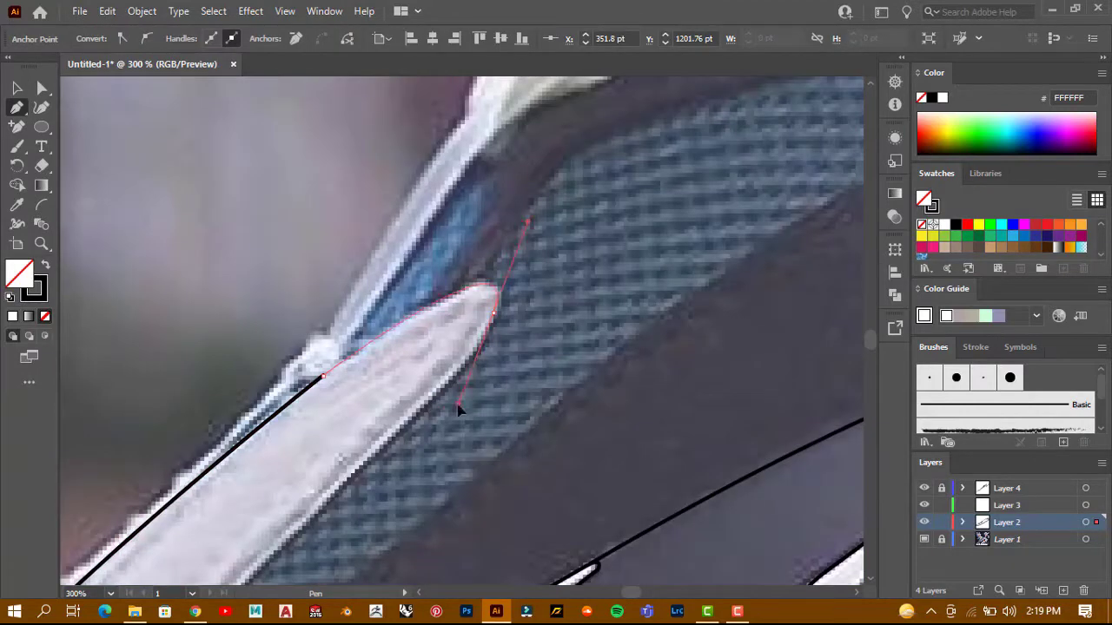
scroll(375, 284, down, 1)
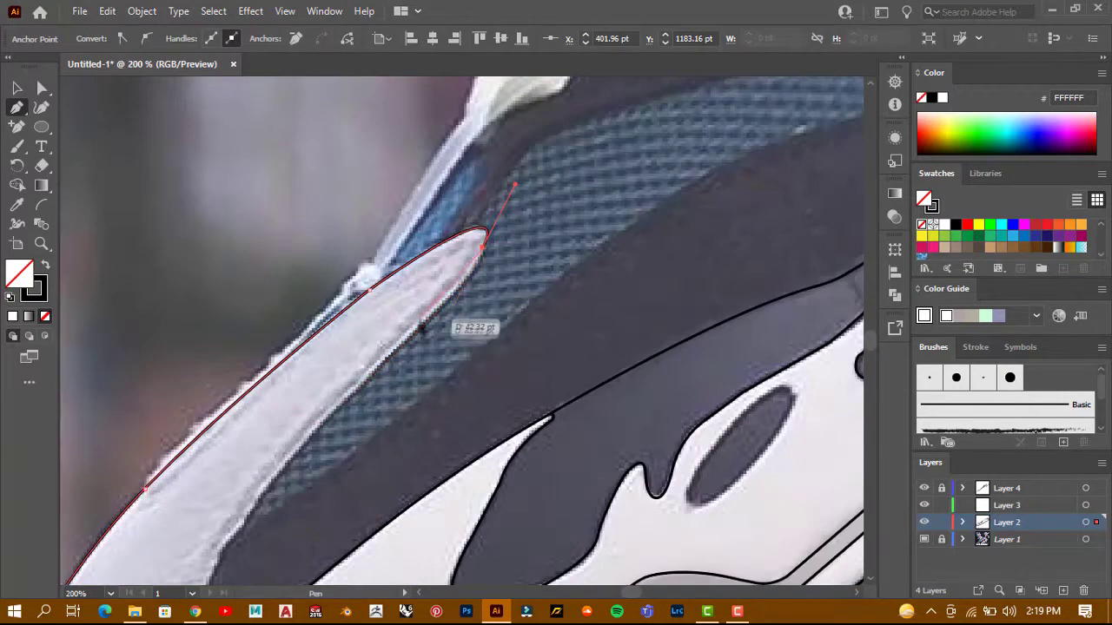
scroll(366, 385, down, 2)
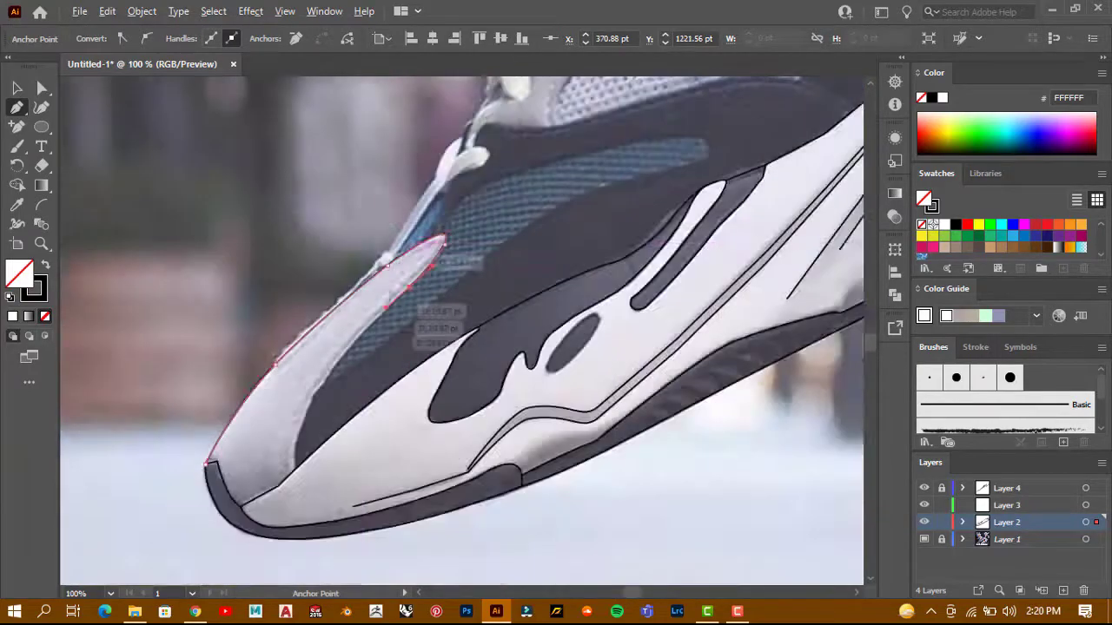
scroll(286, 365, up, 2)
drag(258, 434, 262, 445)
scroll(262, 444, down, 2)
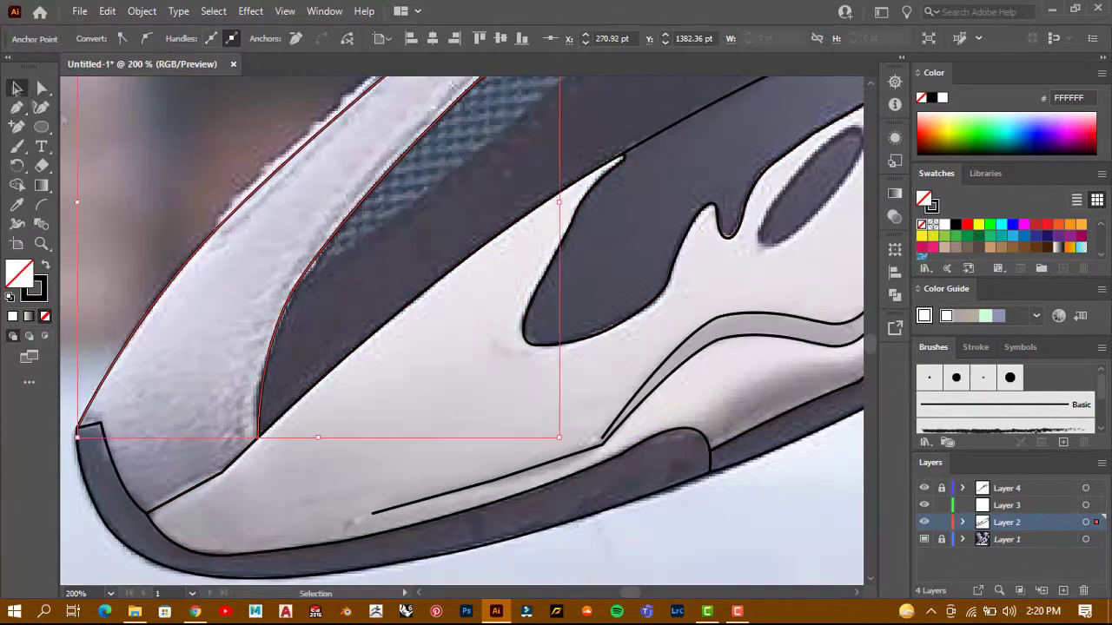
click(16, 88)
Begin the blue mesh panel outline along its lower edge toward the upper tip
scroll(260, 347, up, 3)
click(16, 107)
scroll(148, 444, up, 3)
click(149, 446)
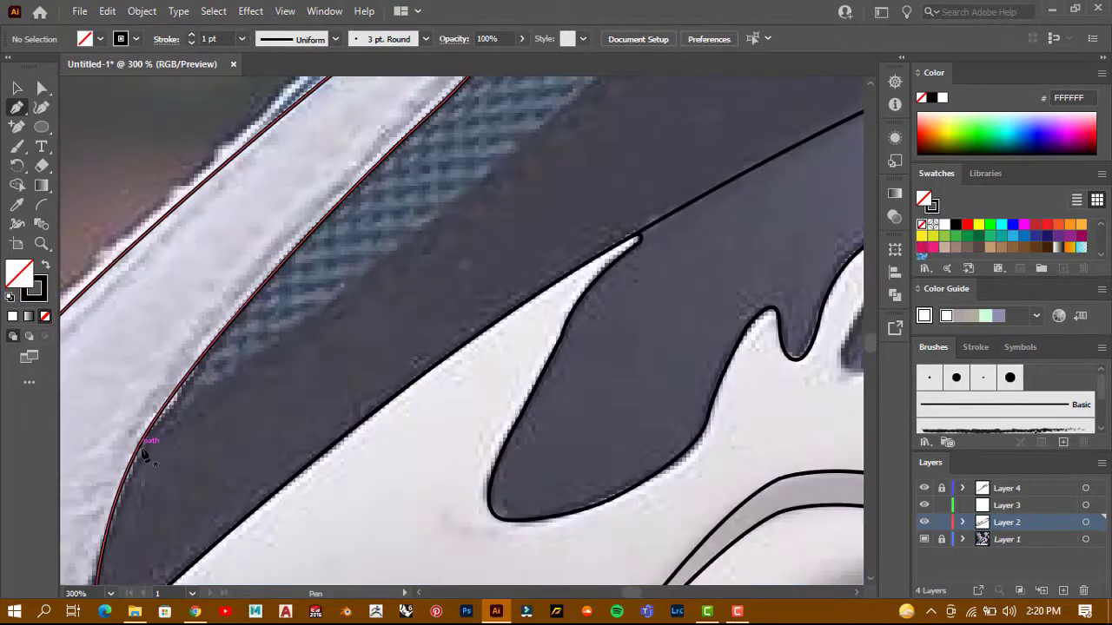
scroll(149, 446, down, 2)
drag(496, 165, 526, 154)
scroll(525, 155, down, 2)
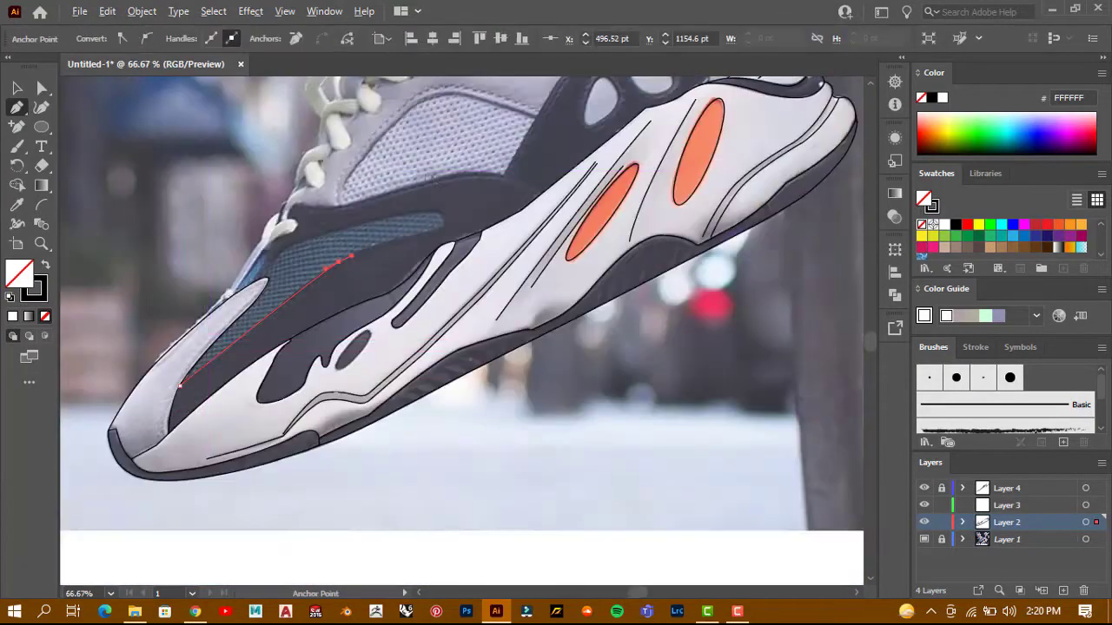
scroll(233, 346, up, 2)
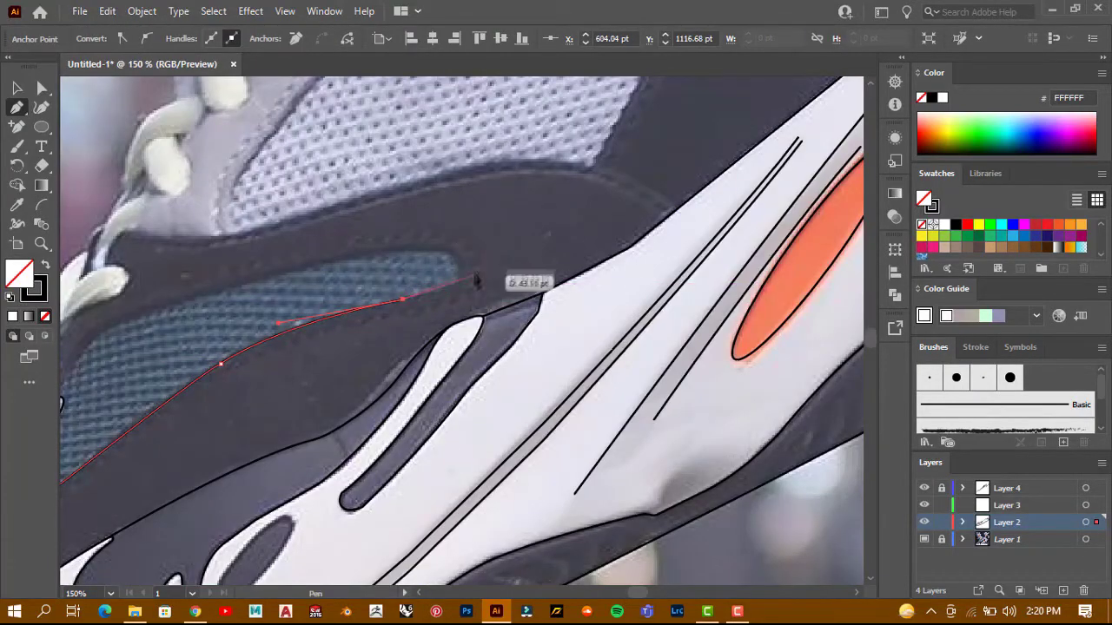
Bend the mesh outline along the panel's top and close it with a curve
drag(454, 239, 449, 235)
scroll(320, 269, down, 2)
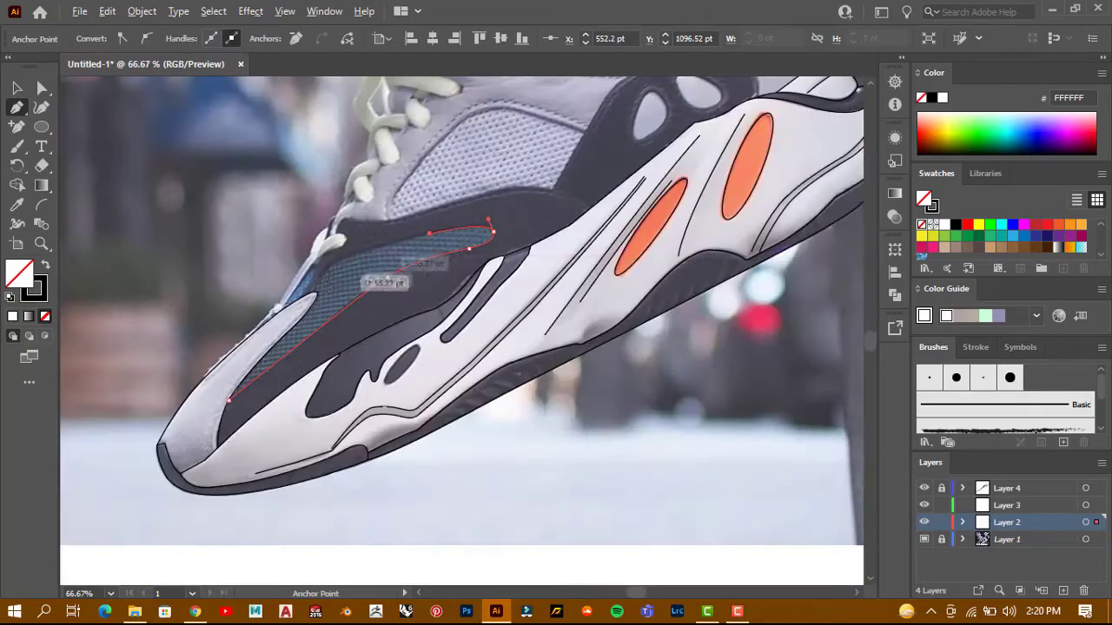
scroll(325, 271, up, 2)
drag(306, 283, 309, 303)
key(v)
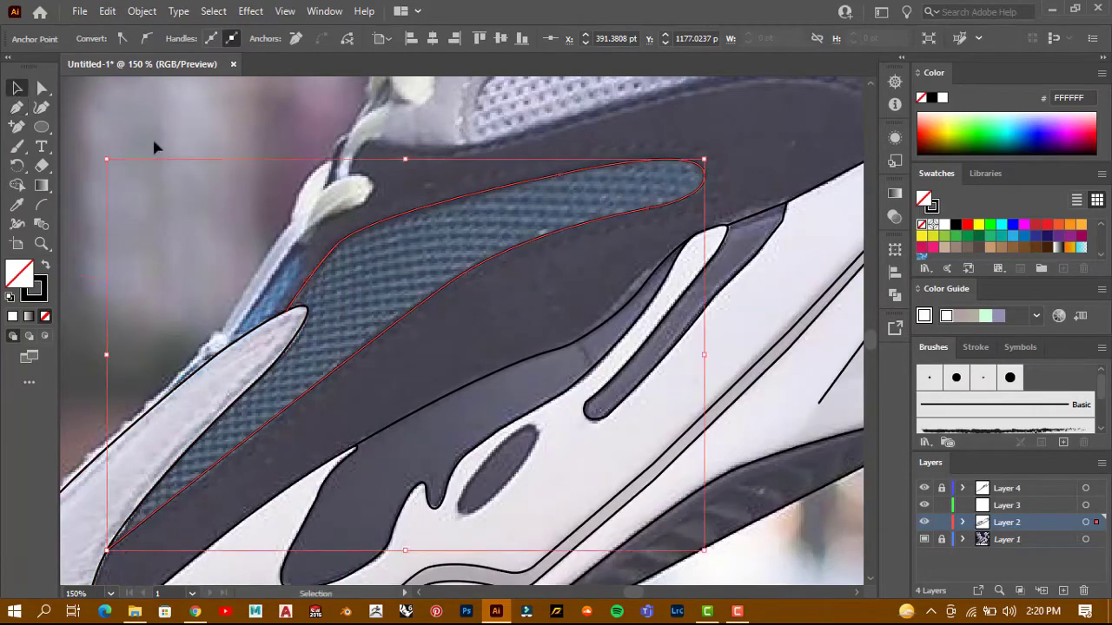
scroll(343, 206, down, 2)
scroll(343, 206, up, 2)
key(p)
scroll(343, 206, down, 2)
scroll(596, 286, up, 2)
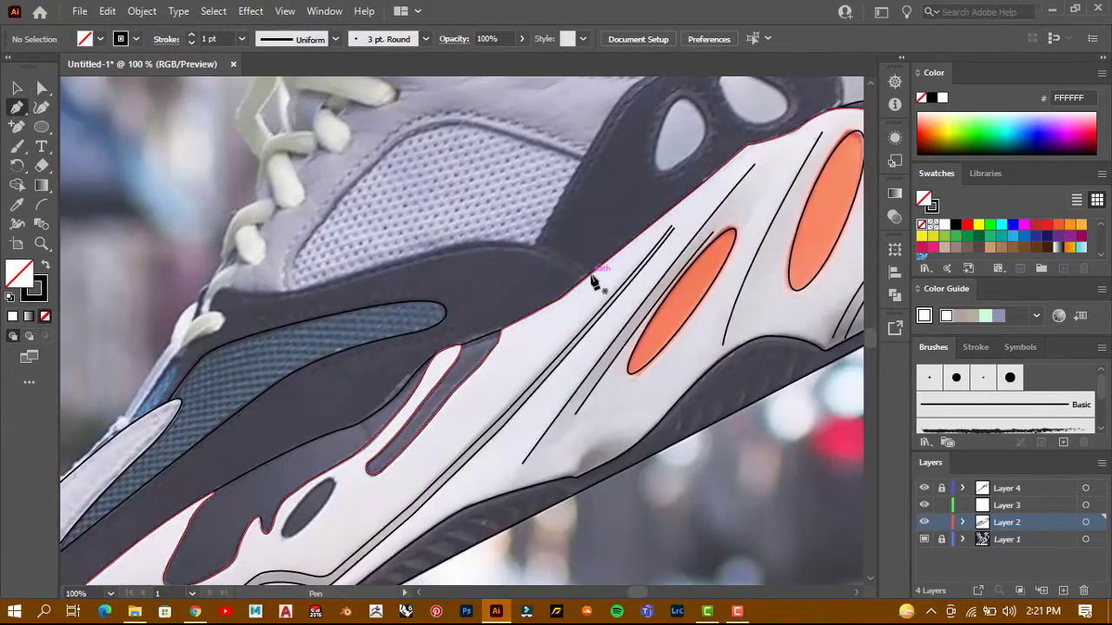
Trace the dark panel's upper edge with a curved pen line
click(591, 275)
drag(387, 274, 304, 306)
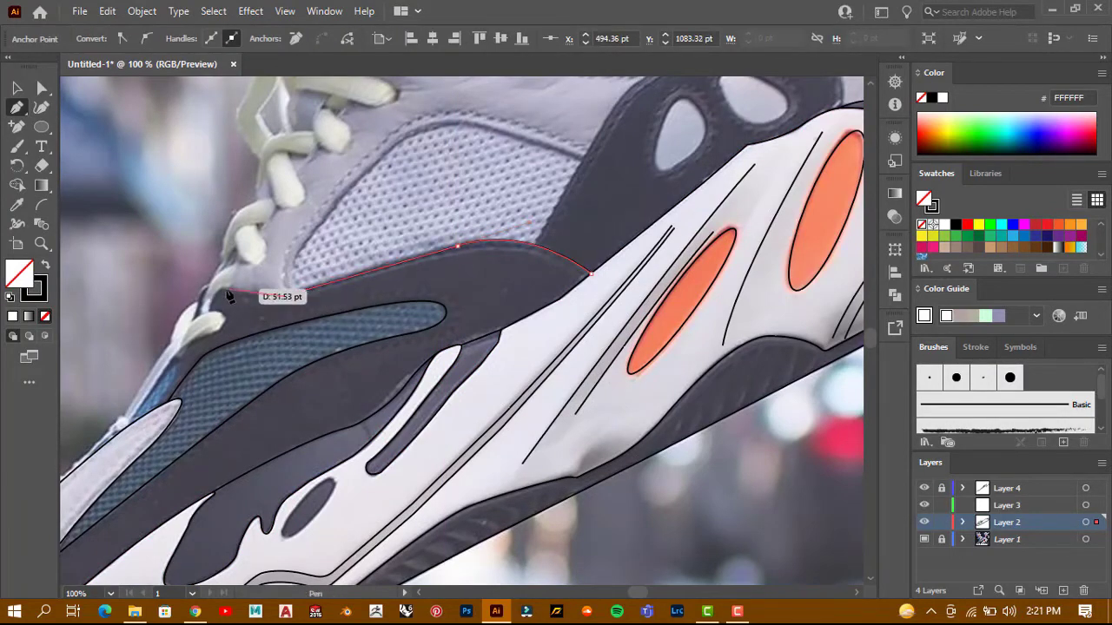
scroll(222, 293, up, 3)
scroll(226, 339, down, 2)
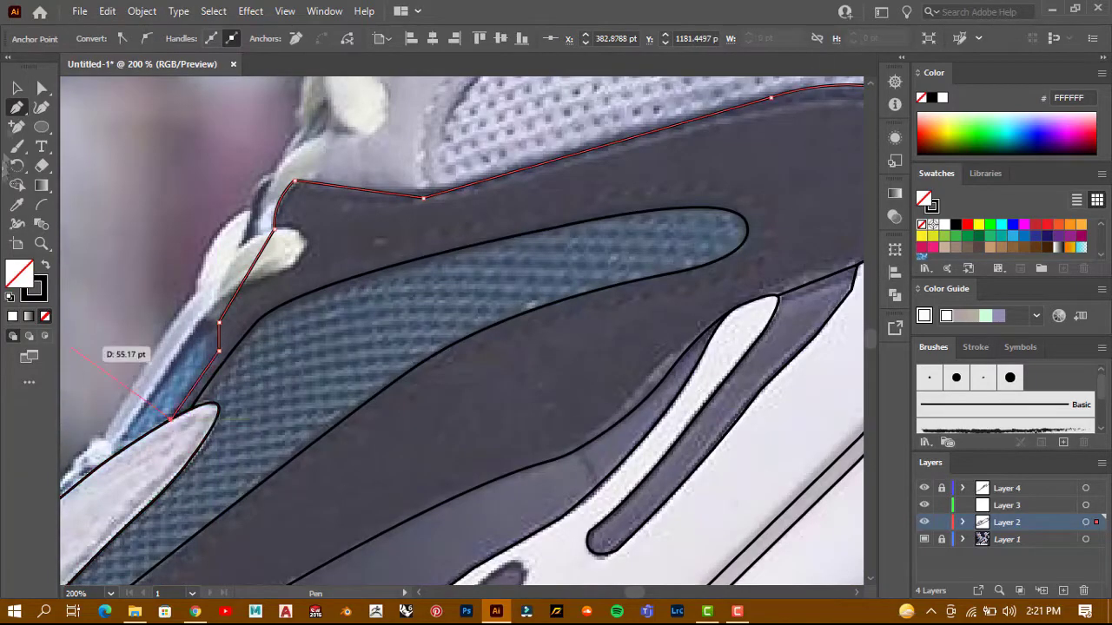
key(a)
click(100, 343)
Select the corner anchor near the laces and begin outlining the dark heel panel
scroll(295, 183, up, 2)
click(549, 213)
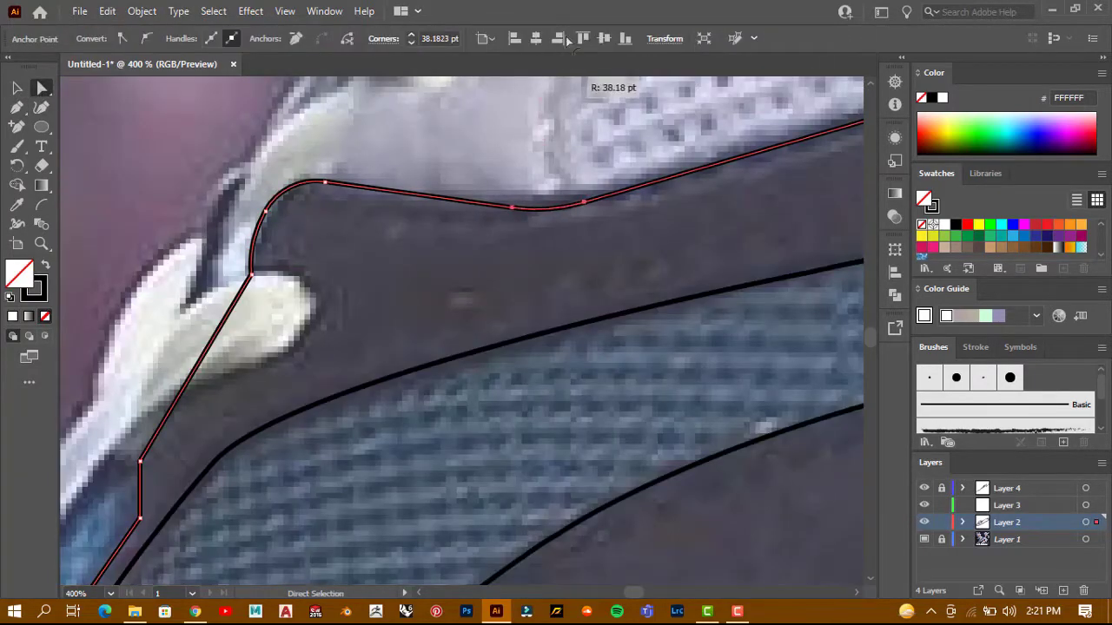
scroll(553, 219, down, 5)
key(v)
scroll(332, 305, up, 1)
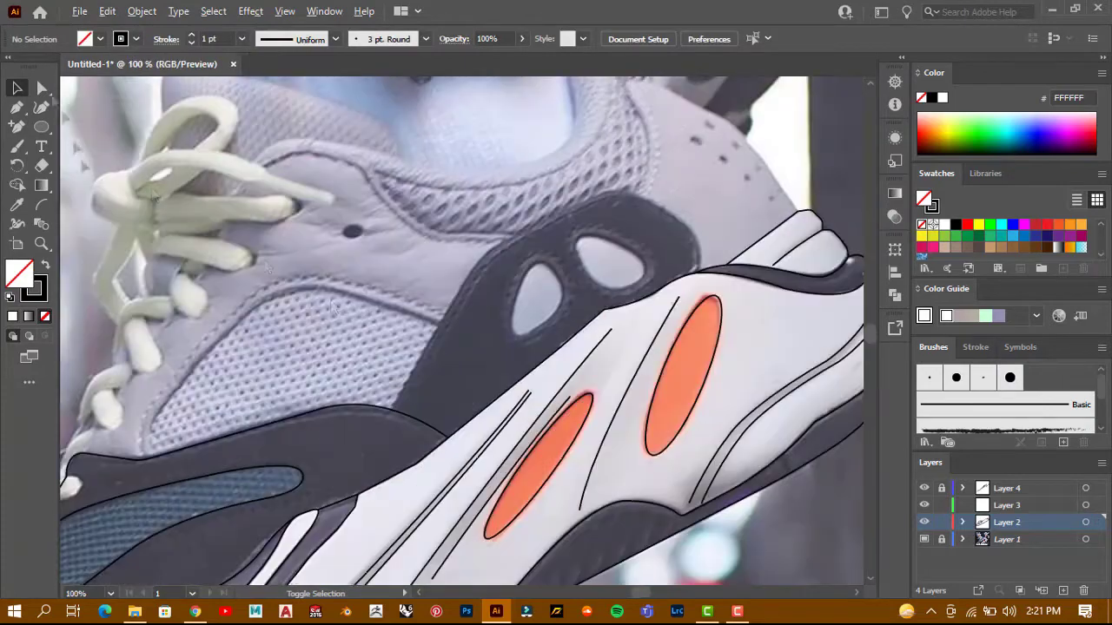
click(393, 413)
Add anchors along the heel panel's top to its corner and fit them to the edge
click(480, 258)
click(612, 192)
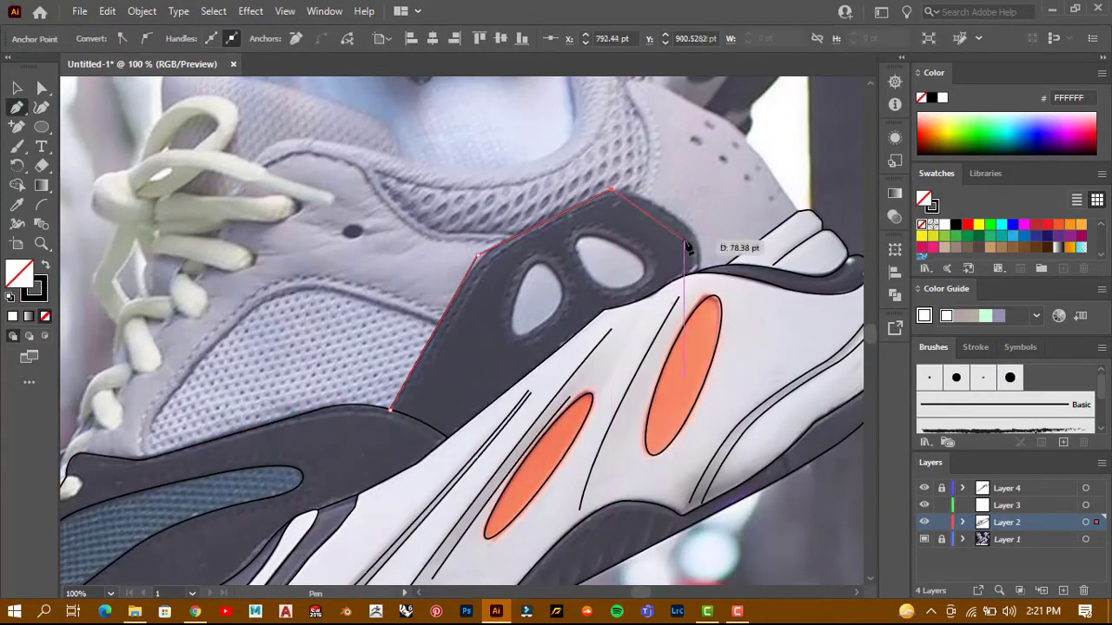
scroll(682, 228, up, 1)
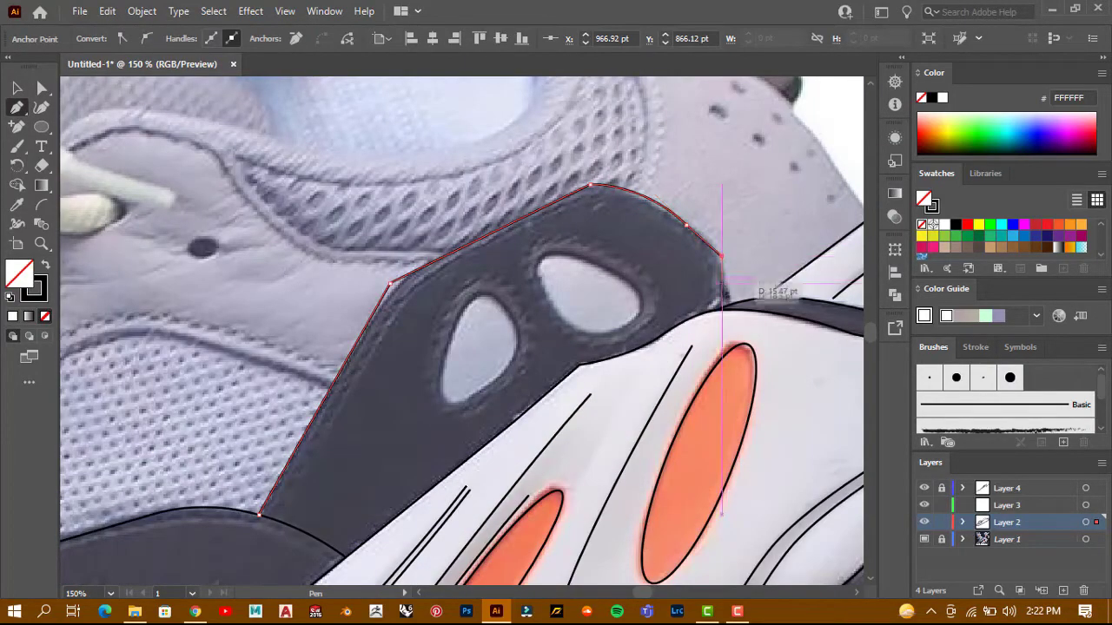
scroll(723, 293, up, 4)
key(a)
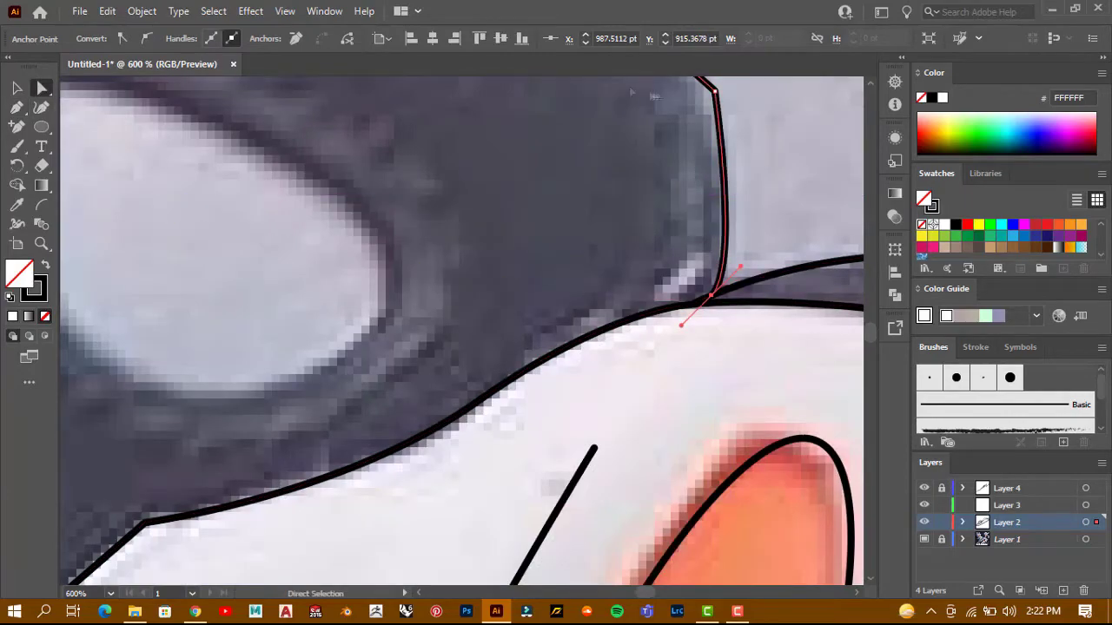
scroll(523, 287, down, 5)
scroll(524, 286, up, 4)
scroll(524, 287, down, 3)
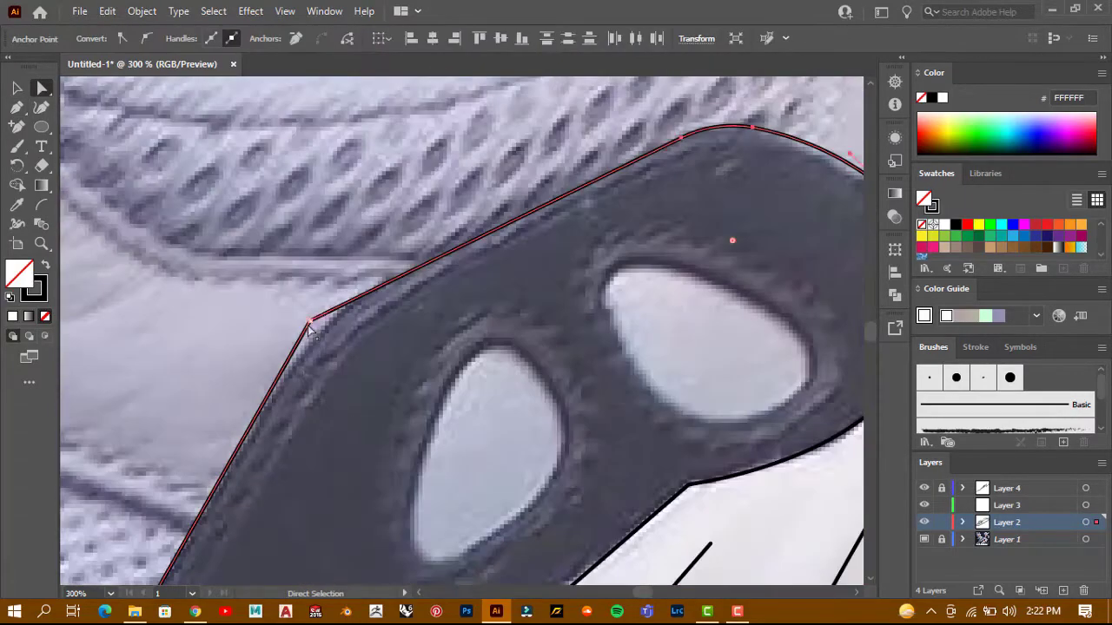
click(404, 321)
scroll(404, 322, down, 2)
scroll(404, 321, up, 5)
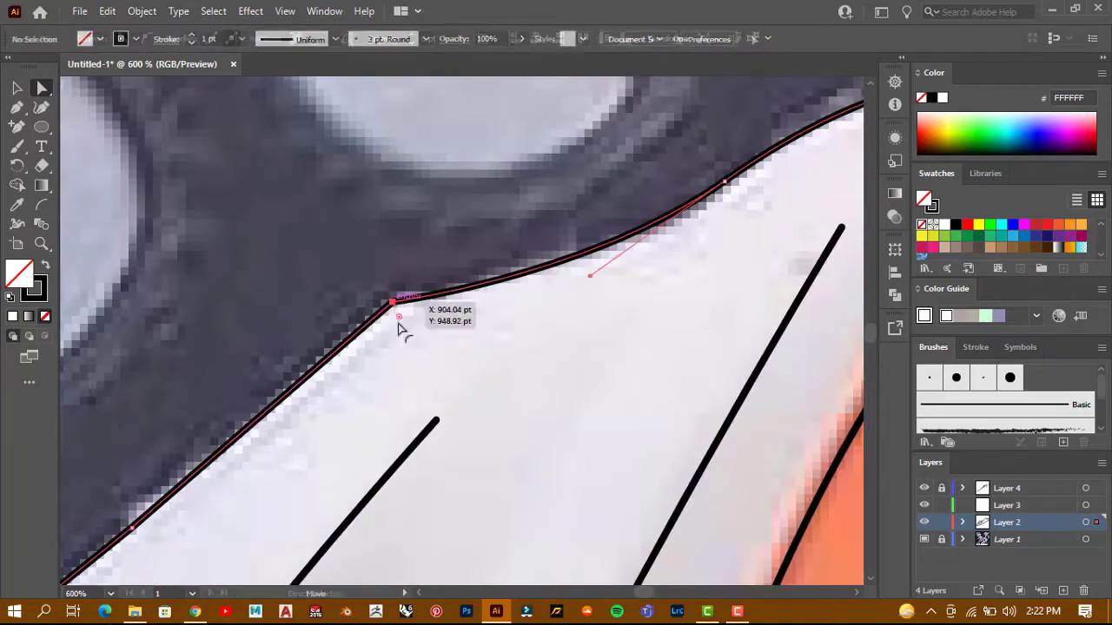
scroll(404, 313, down, 5)
scroll(559, 270, up, 2)
Start a pen path at the top of the heel panel's left hole
key(p)
scroll(560, 270, down, 1)
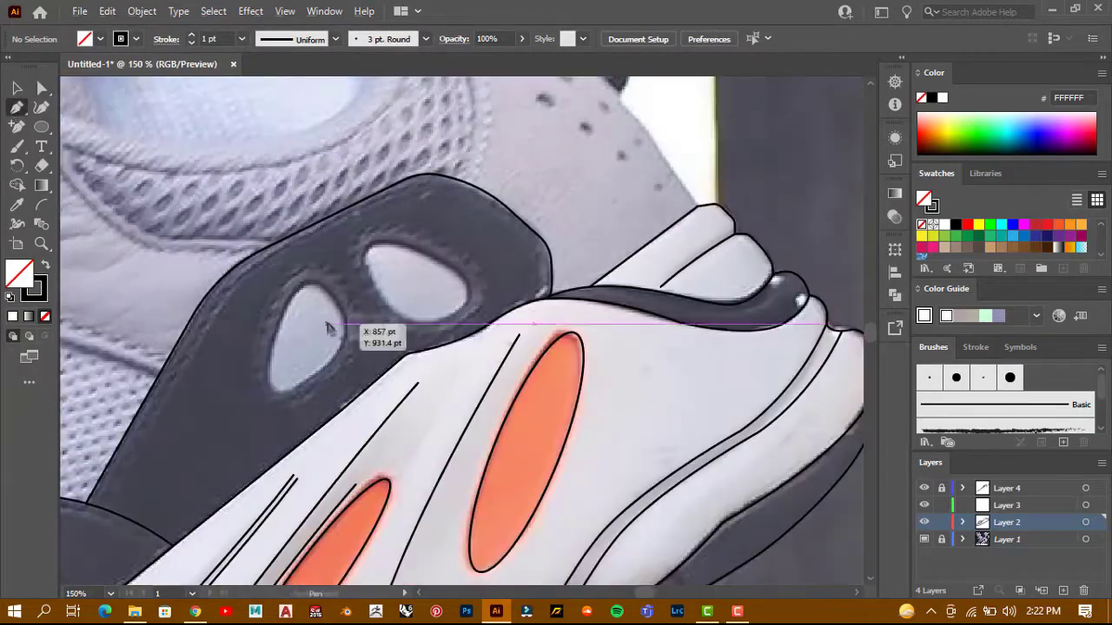
scroll(312, 278, up, 2)
click(308, 276)
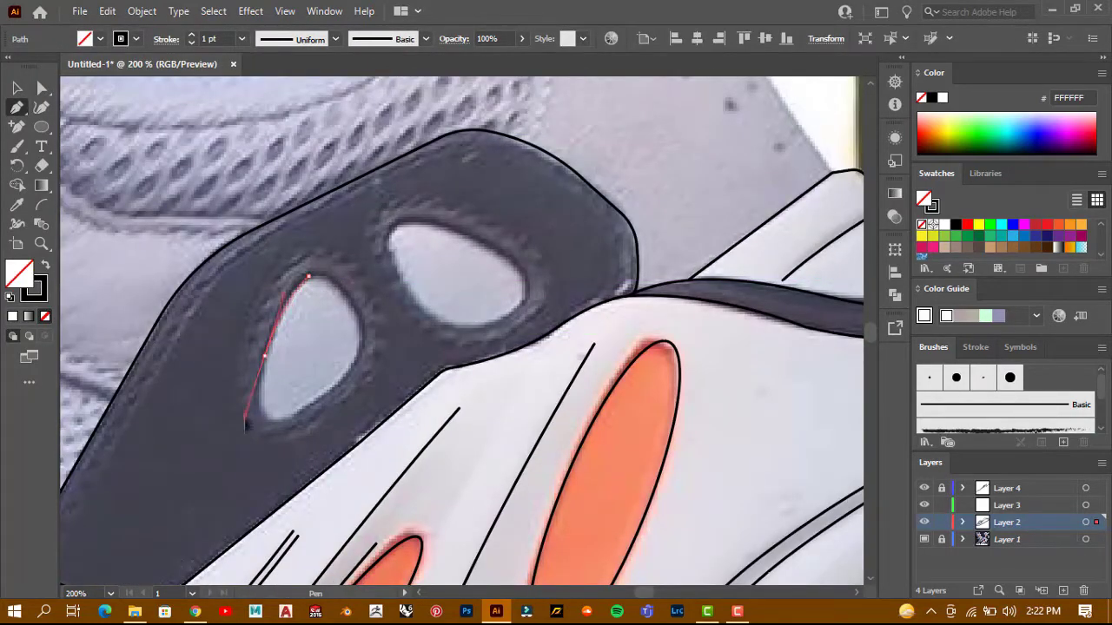
Close a curved outline around the left oval hole
drag(268, 425, 292, 428)
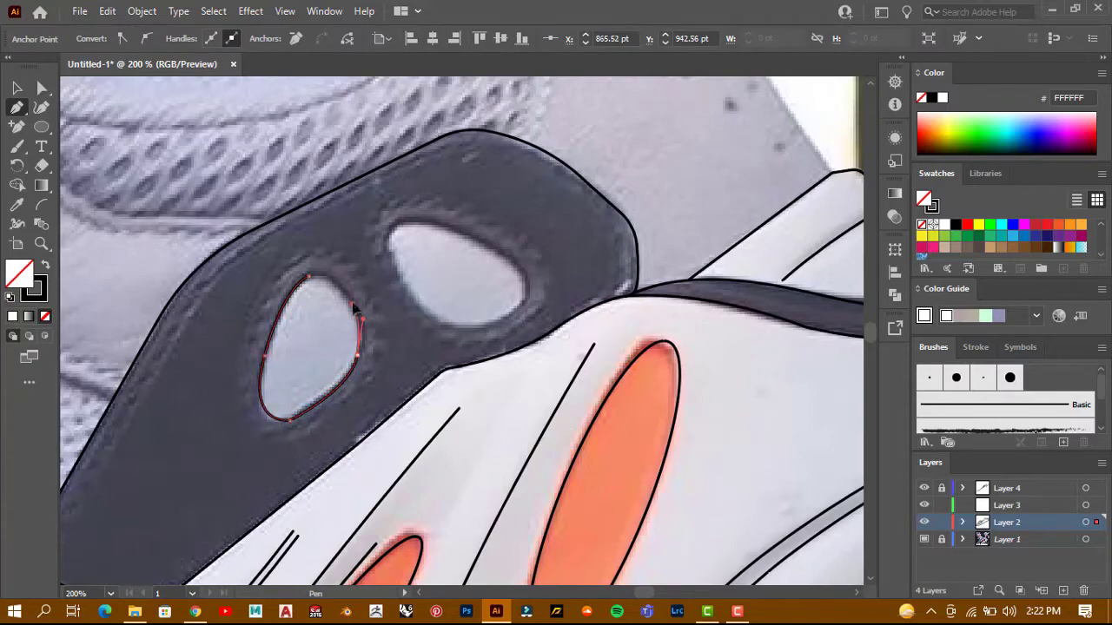
click(353, 305)
scroll(321, 295, up, 1)
drag(302, 267, 265, 286)
key(v)
click(265, 426)
scroll(423, 390, down, 2)
scroll(423, 390, up, 1)
key(p)
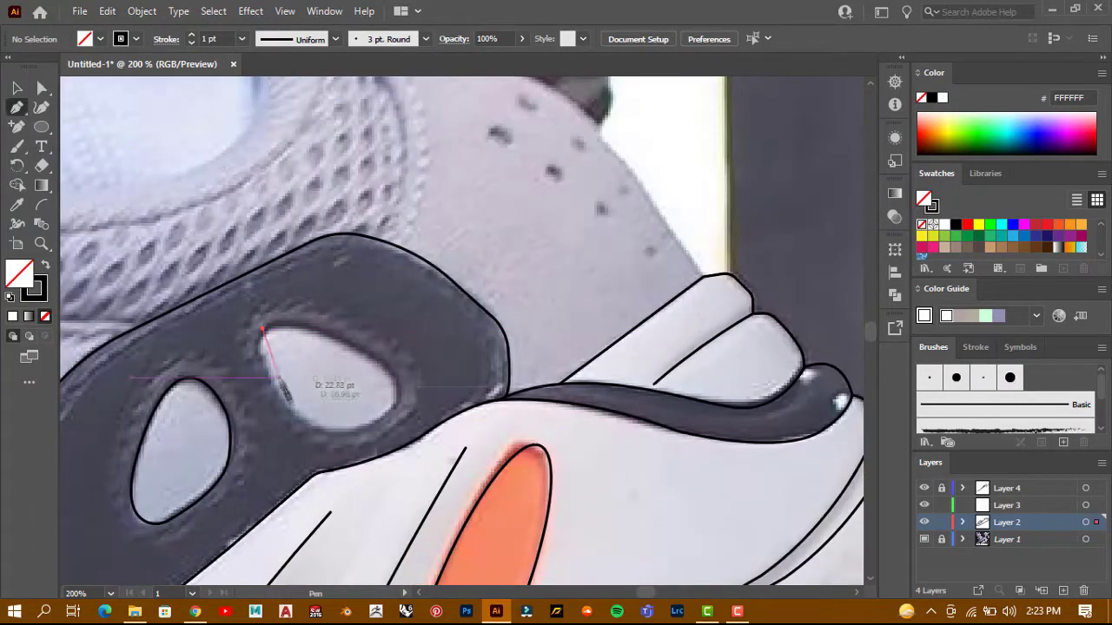
Draw a closed curved outline around the right hole and reshape its curve
drag(306, 435, 343, 434)
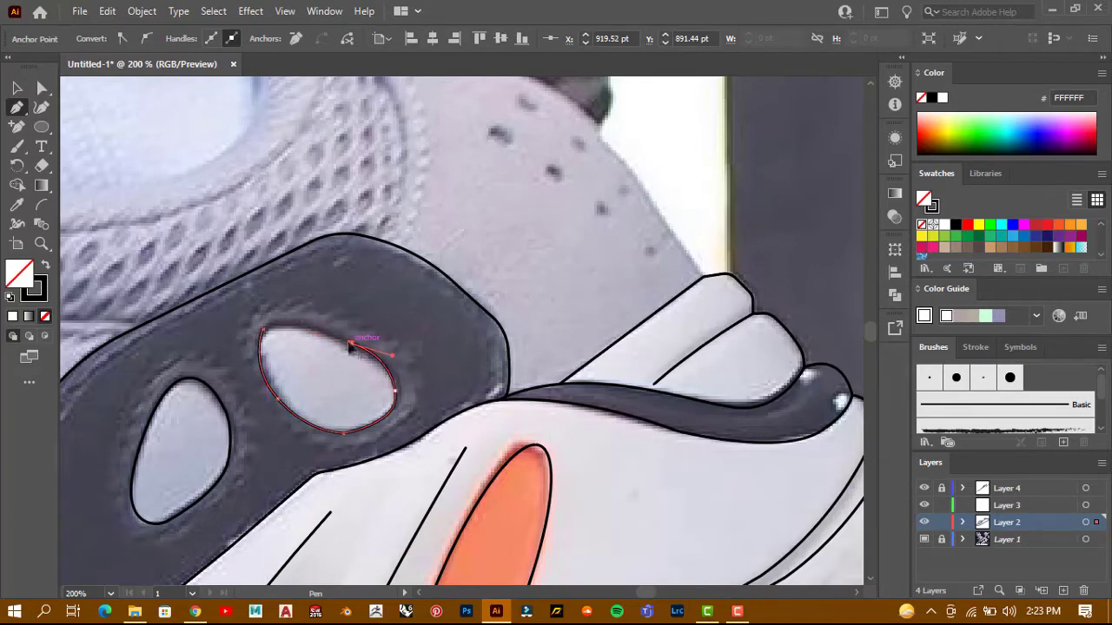
click(262, 331)
key(a)
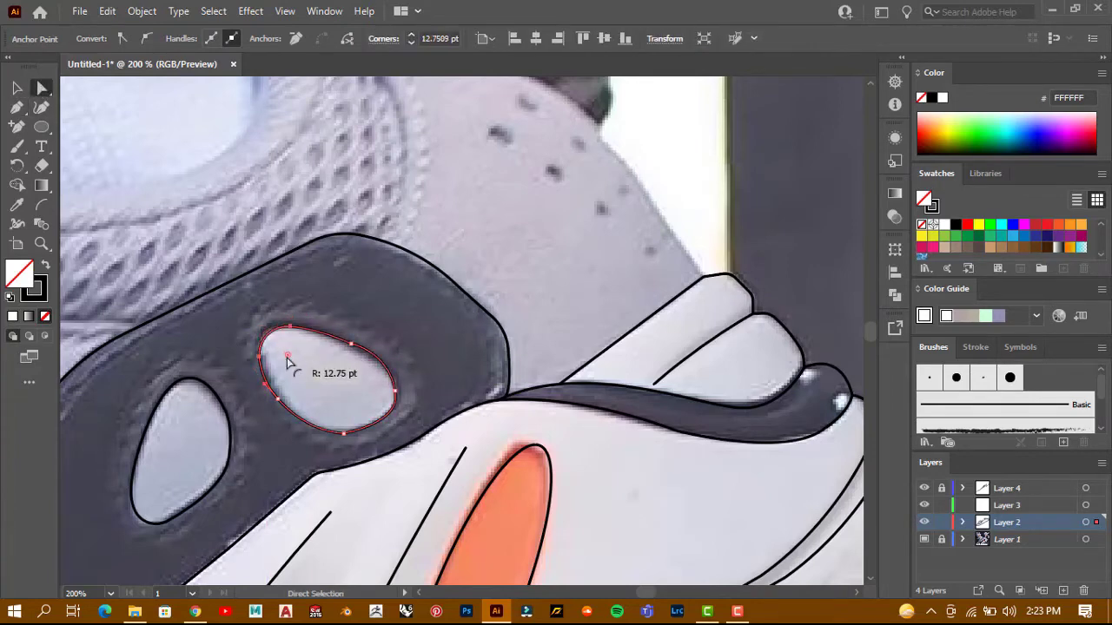
drag(266, 345, 288, 365)
click(371, 287)
key(ctrl+minus)
Refine the right hole's bottom-right anchor and handle to match the photo
scroll(352, 395, up, 2)
click(360, 401)
click(363, 287)
click(366, 266)
click(433, 338)
scroll(438, 330, up, 2)
drag(437, 324, 437, 324)
drag(454, 388, 444, 411)
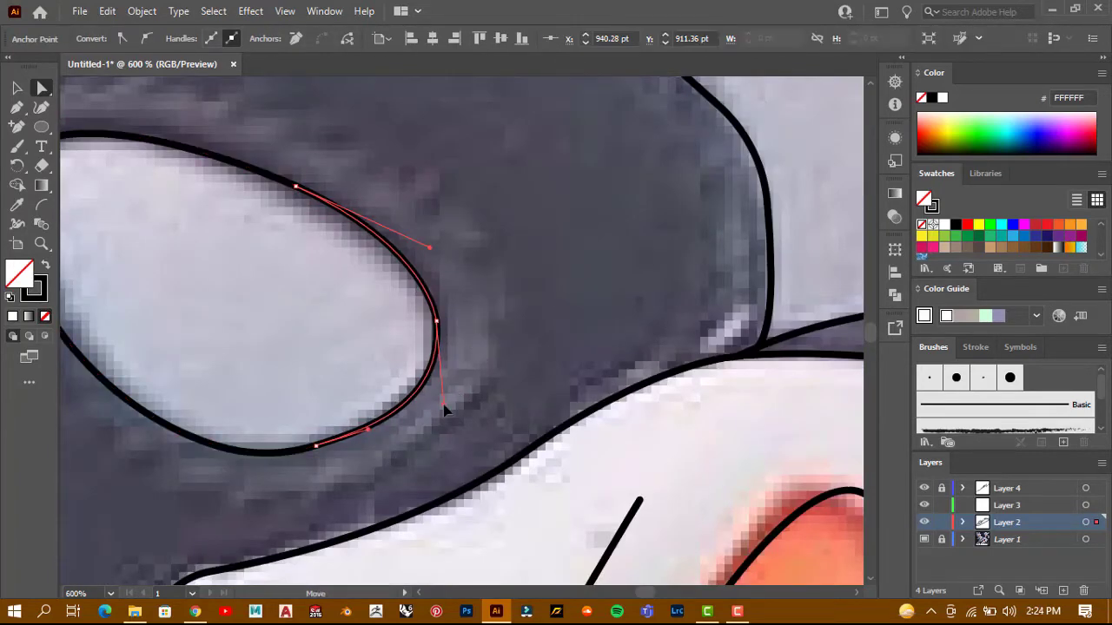
scroll(429, 325, down, 5)
scroll(429, 325, up, 2)
key(v)
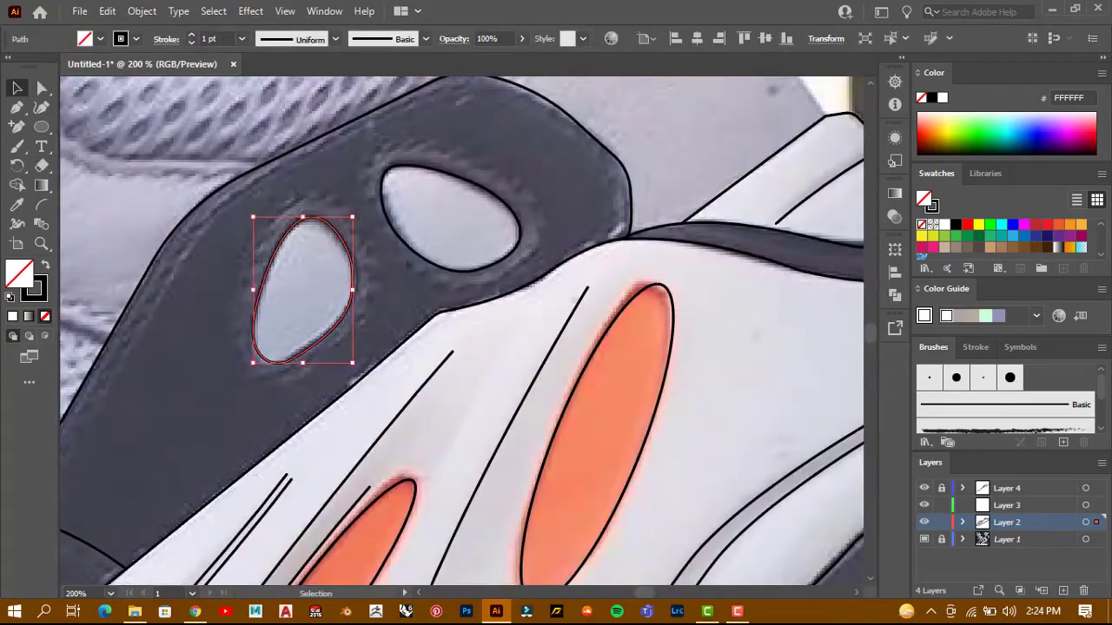
click(142, 11)
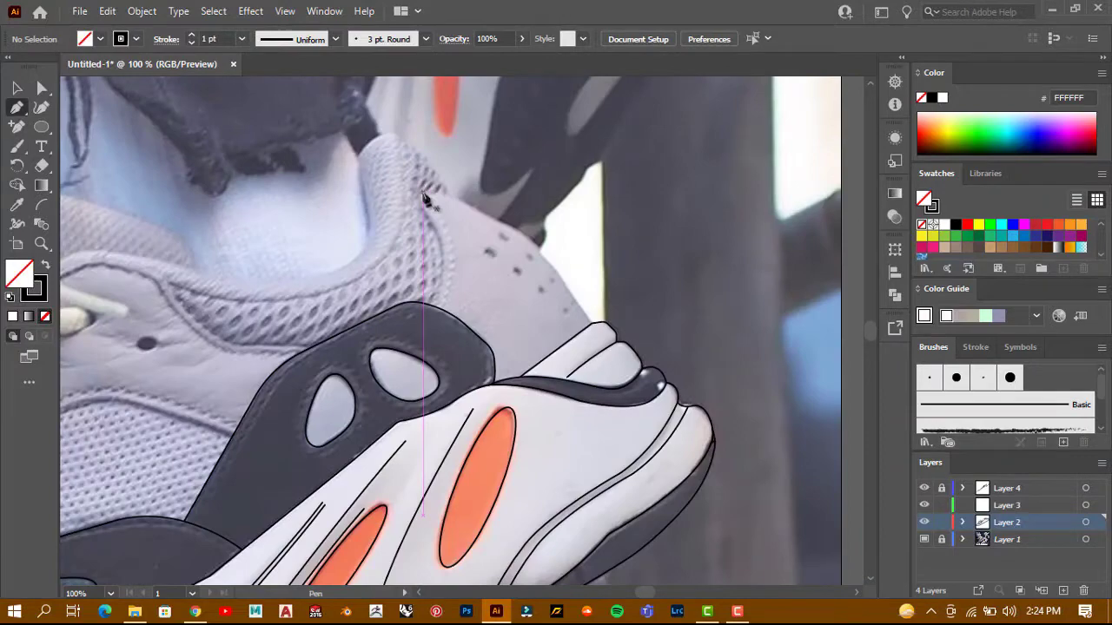
Trace the curved heel tab edge with smooth Pen anchors
drag(424, 199, 565, 269)
click(592, 323)
drag(421, 192, 426, 208)
scroll(425, 208, up, 3)
scroll(447, 509, down, 3)
drag(449, 347, 366, 431)
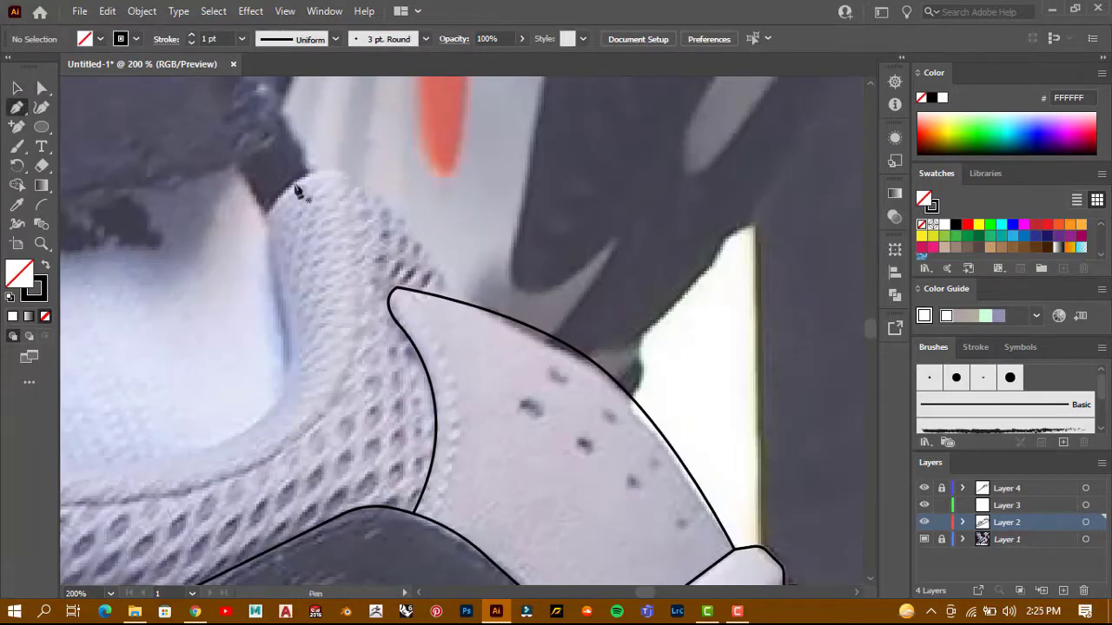
Draw a separate closed outline of the heel collar from its tip
click(459, 300)
click(343, 180)
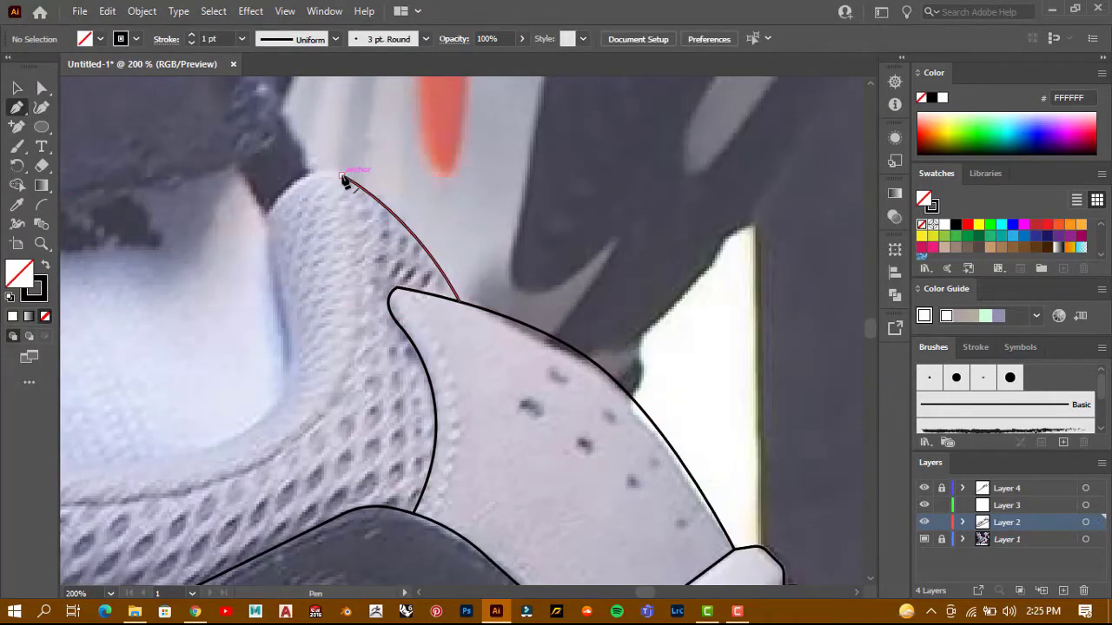
scroll(343, 180, down, 2)
drag(317, 293, 295, 304)
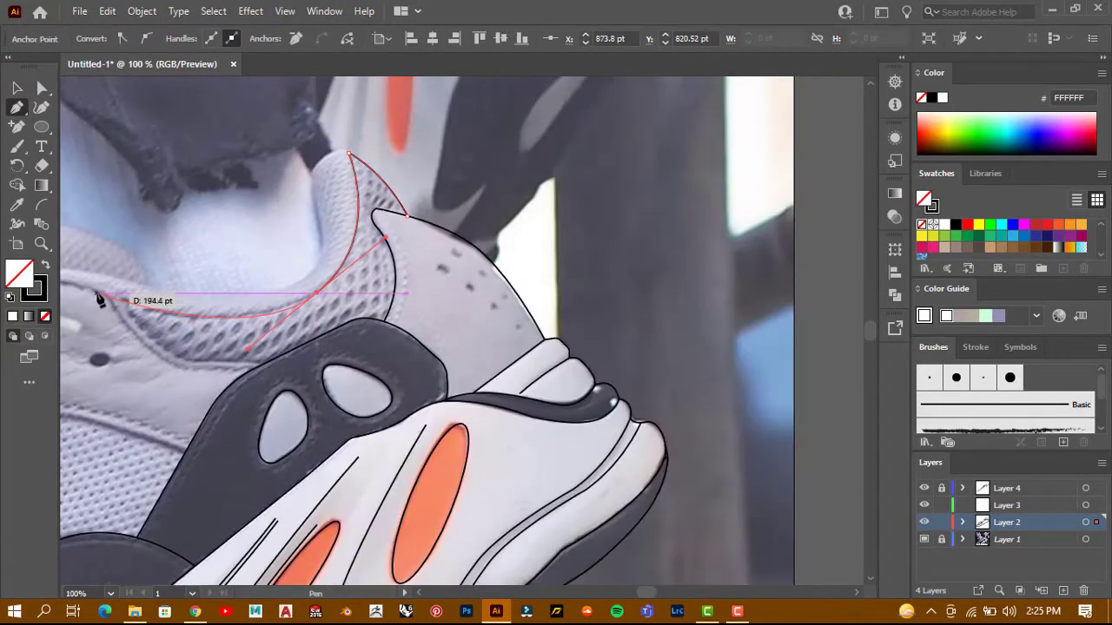
click(98, 296)
key(Escape)
Start a new line at the heel collar tip, curving along its inner edge
scroll(327, 149, up, 2)
click(368, 158)
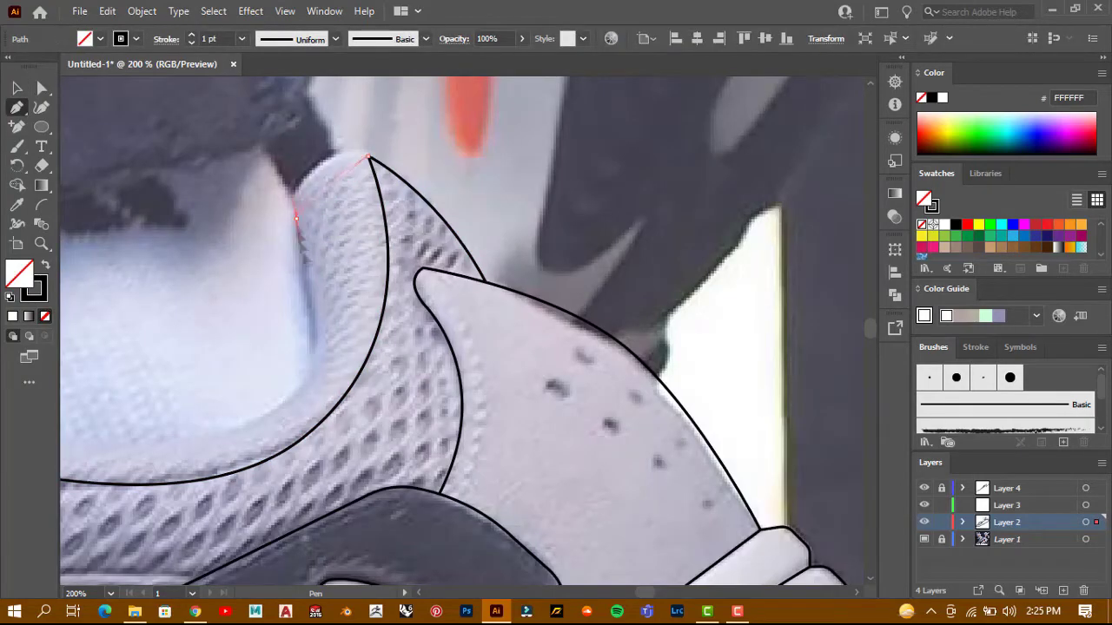
scroll(298, 260, down, 2)
drag(295, 306, 217, 335)
scroll(291, 314, down, 2)
scroll(139, 228, up, 2)
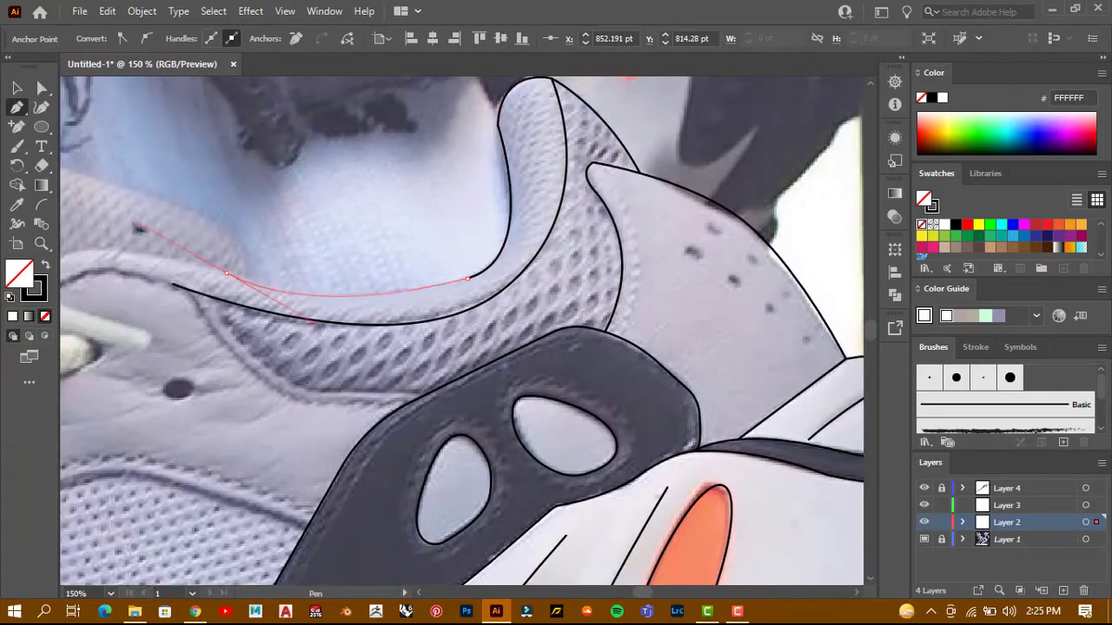
scroll(95, 219, down, 2)
scroll(96, 218, up, 2)
Extend the collar line leftward and down beside the laces to the lower lace loops
drag(296, 224, 291, 278)
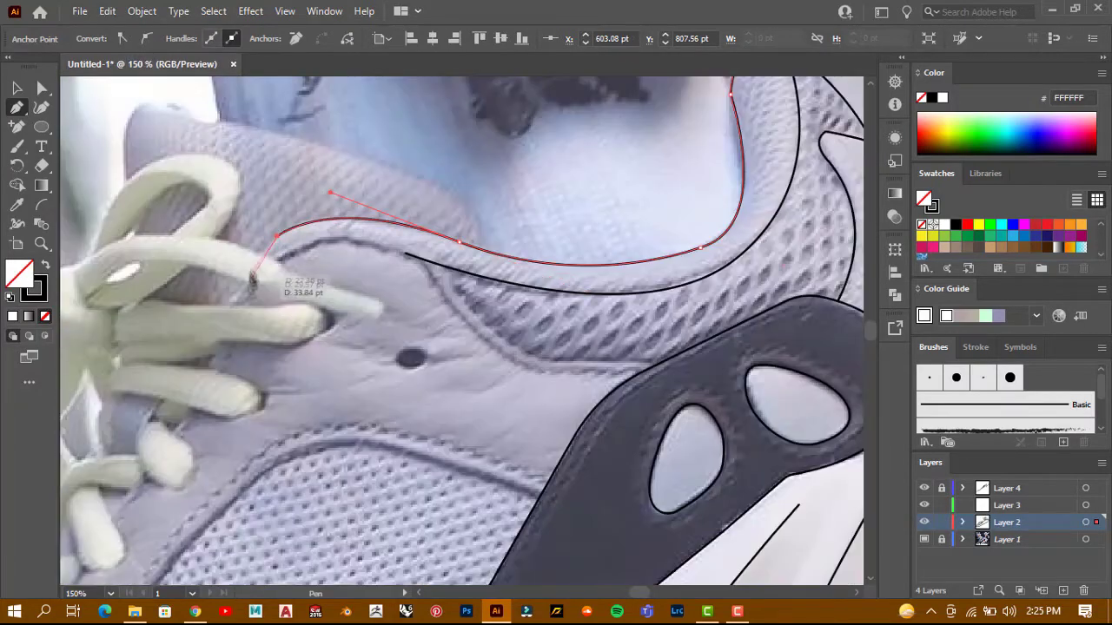
scroll(306, 250, down, 3)
scroll(305, 250, up, 2)
mouse_move(306, 250)
mouse_down()
mouse_move(295, 314)
mouse_move(249, 385)
mouse_up()
scroll(249, 385, down, 2)
scroll(243, 330, up, 2)
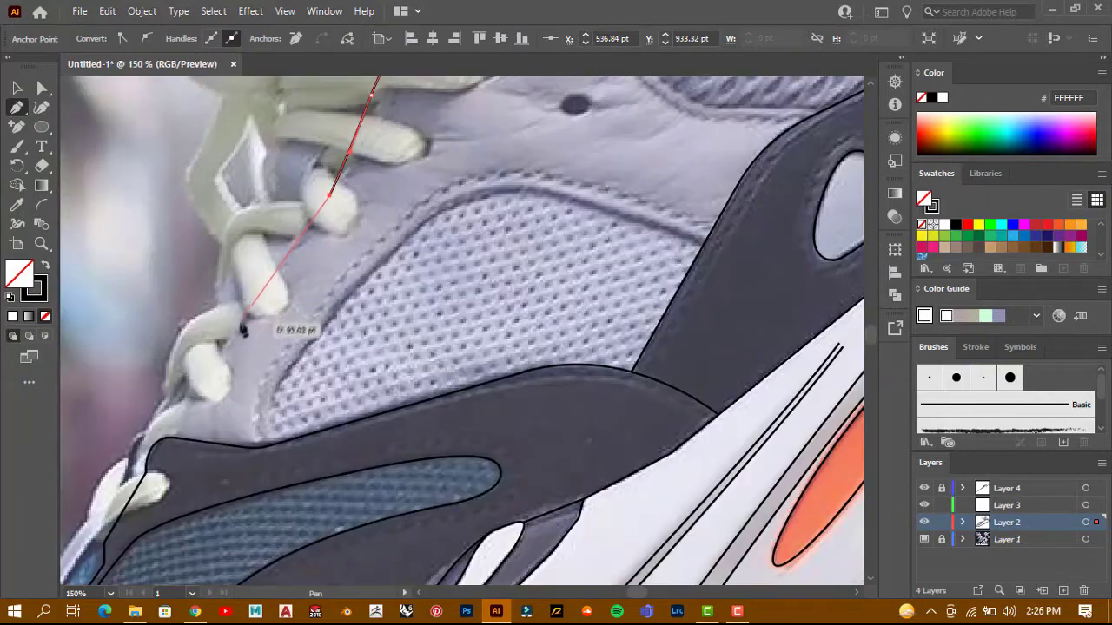
click(185, 404)
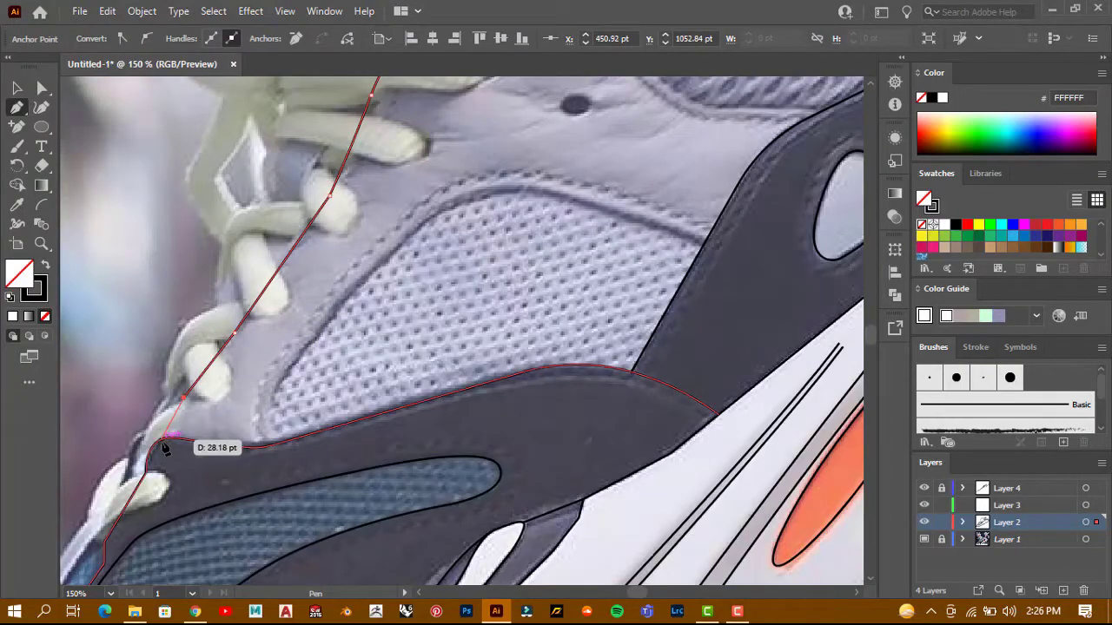
click(165, 447)
scroll(165, 447, down, 2)
scroll(298, 106, up, 3)
Adjust the collar curve with Direct Selection, then deselect it
key(a)
click(305, 218)
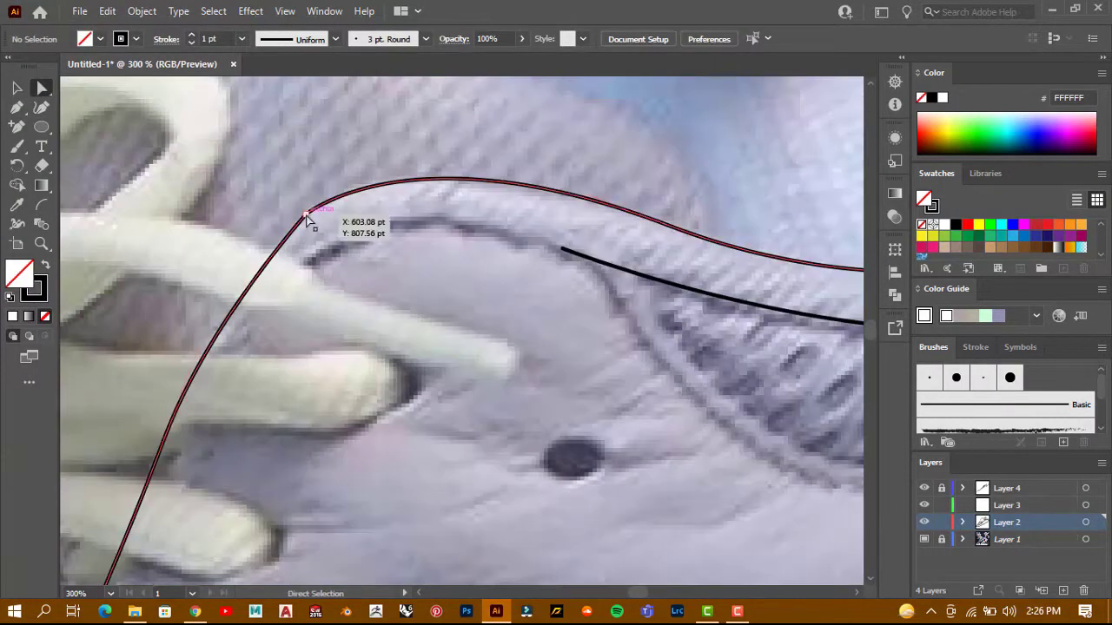
scroll(389, 334, down, 2)
click(261, 265)
scroll(260, 265, down, 3)
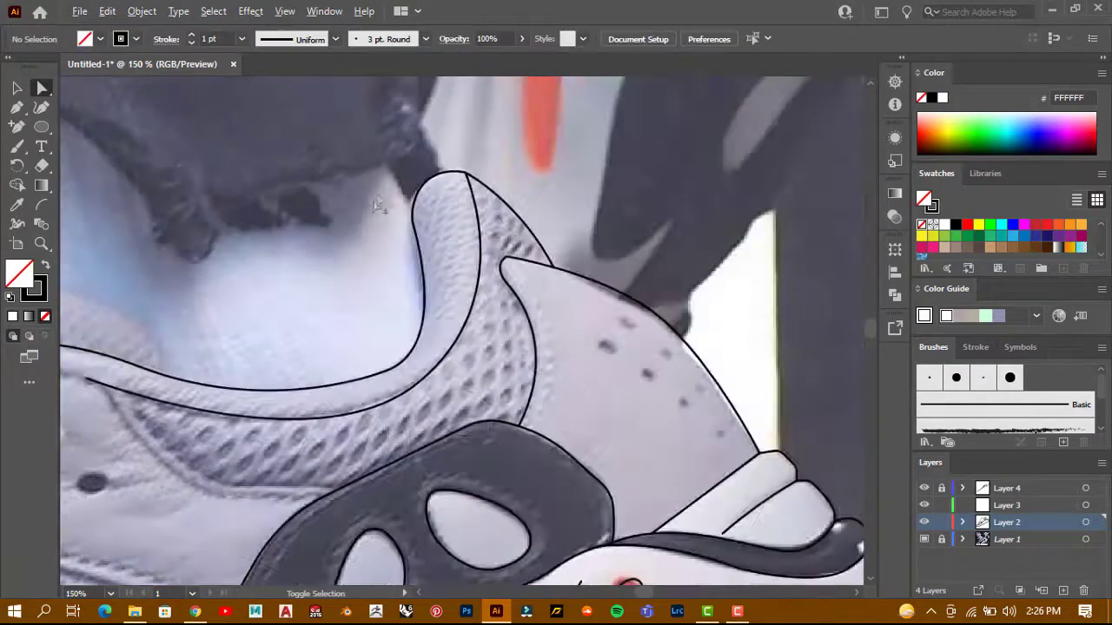
scroll(260, 265, up, 1)
key(p)
scroll(304, 261, up, 2)
Continue the path along the collar padding's lower edge as a curved seam
click(391, 237)
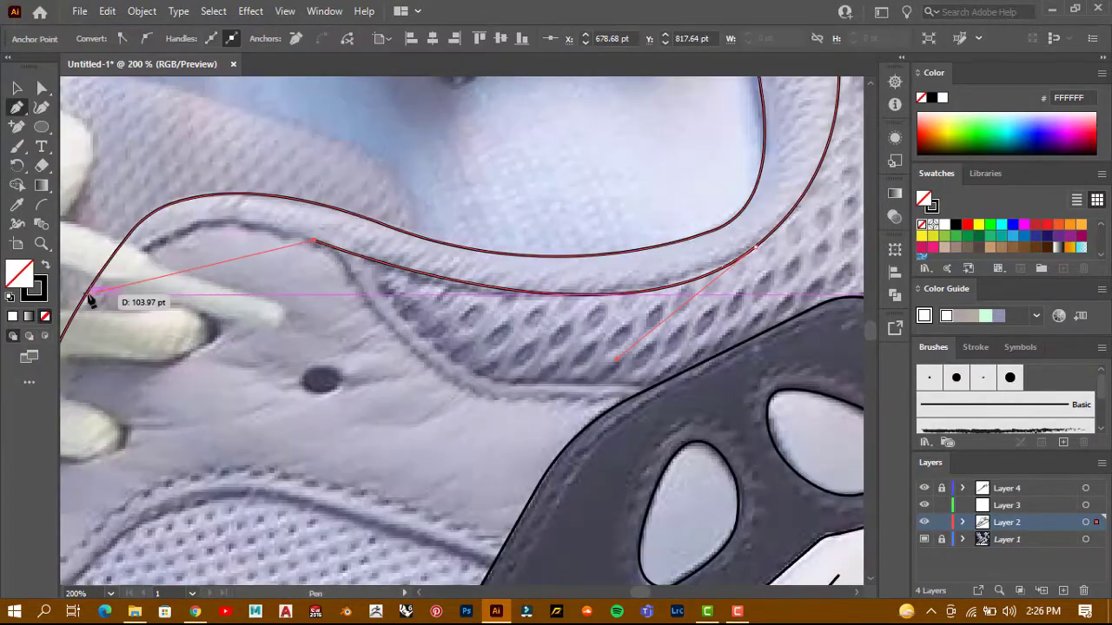
drag(90, 301, 279, 311)
drag(280, 415, 404, 412)
scroll(168, 256, down, 3)
scroll(355, 238, up, 2)
scroll(203, 272, up, 1)
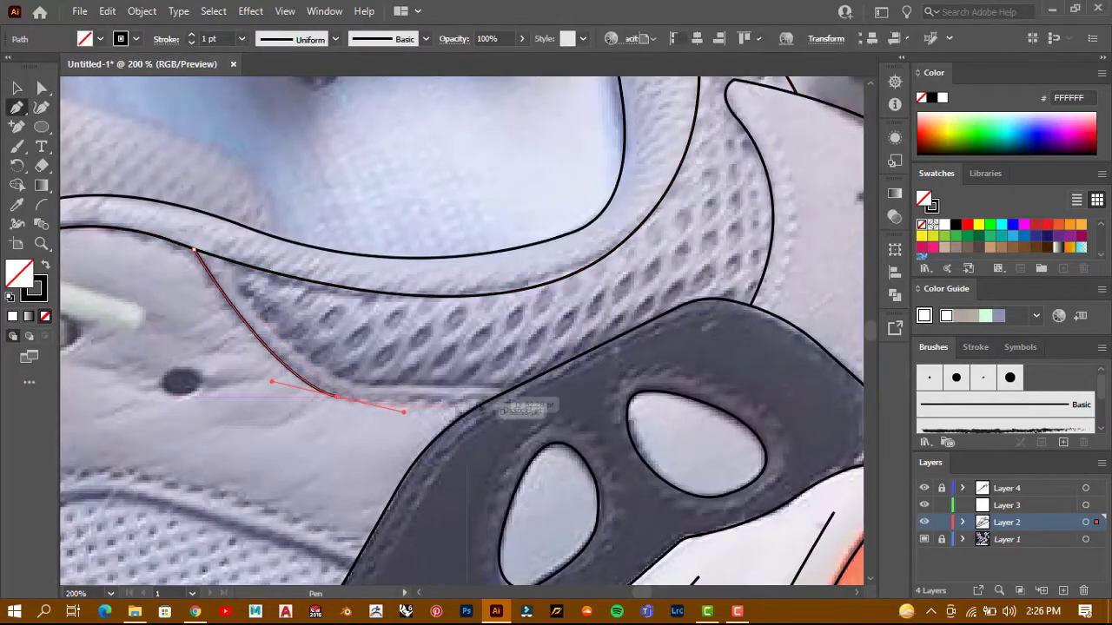
click(492, 399)
Nudge the traced lines slightly into place with the Selection tool and deselect
key(v)
scroll(105, 236, down, 2)
scroll(293, 261, up, 2)
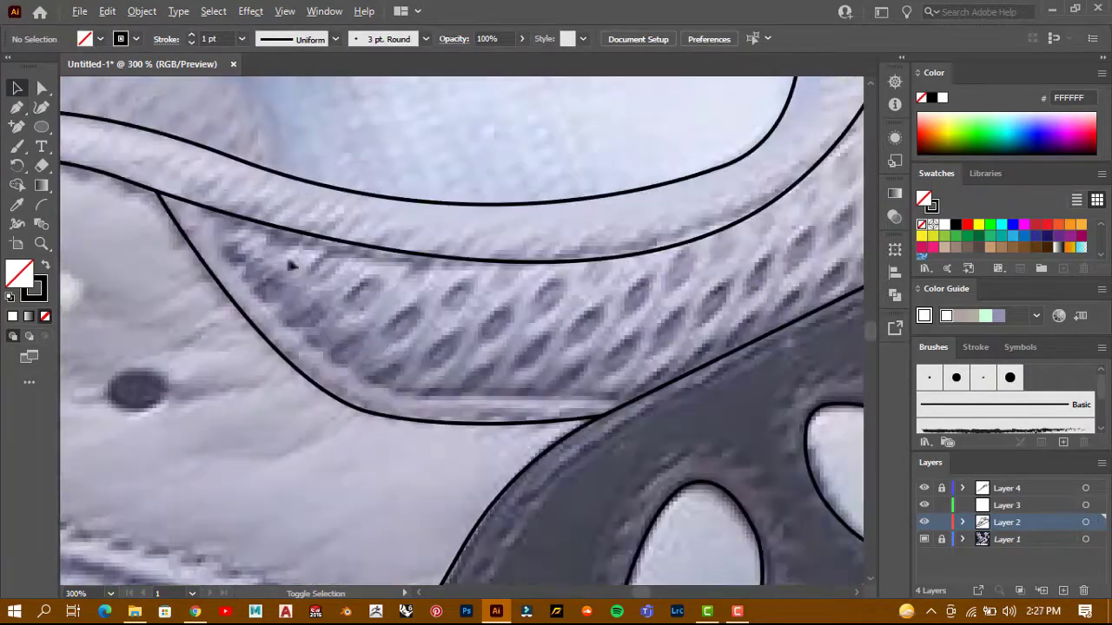
drag(267, 308, 279, 302)
drag(359, 360, 371, 362)
click(384, 290)
scroll(385, 291, down, 2)
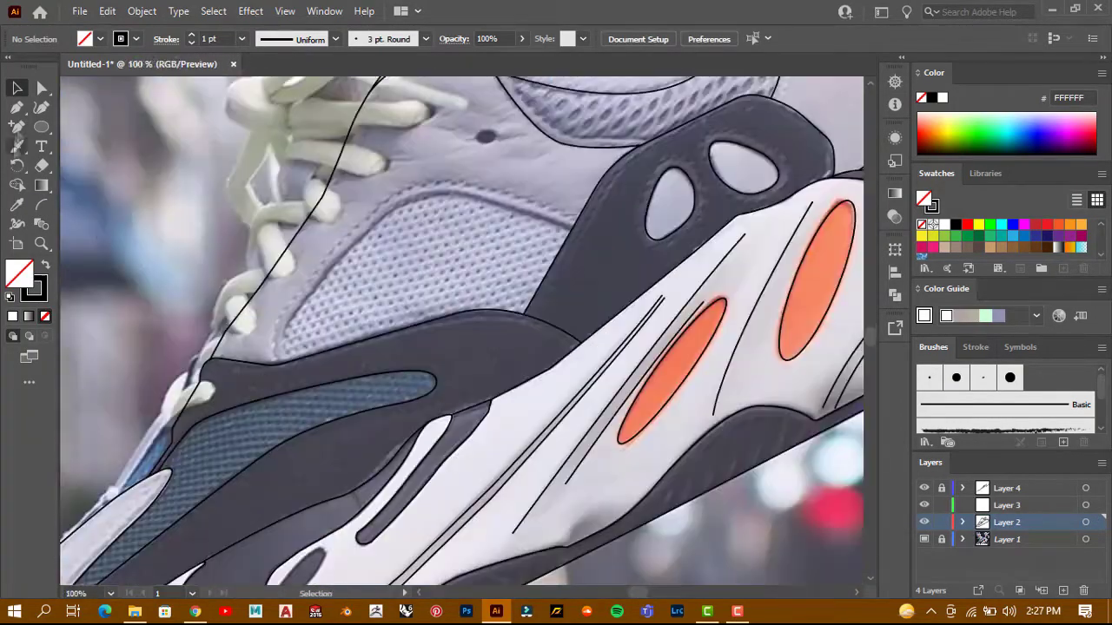
Trace the curved top edge of the side mesh panel and refine its end anchor
click(572, 229)
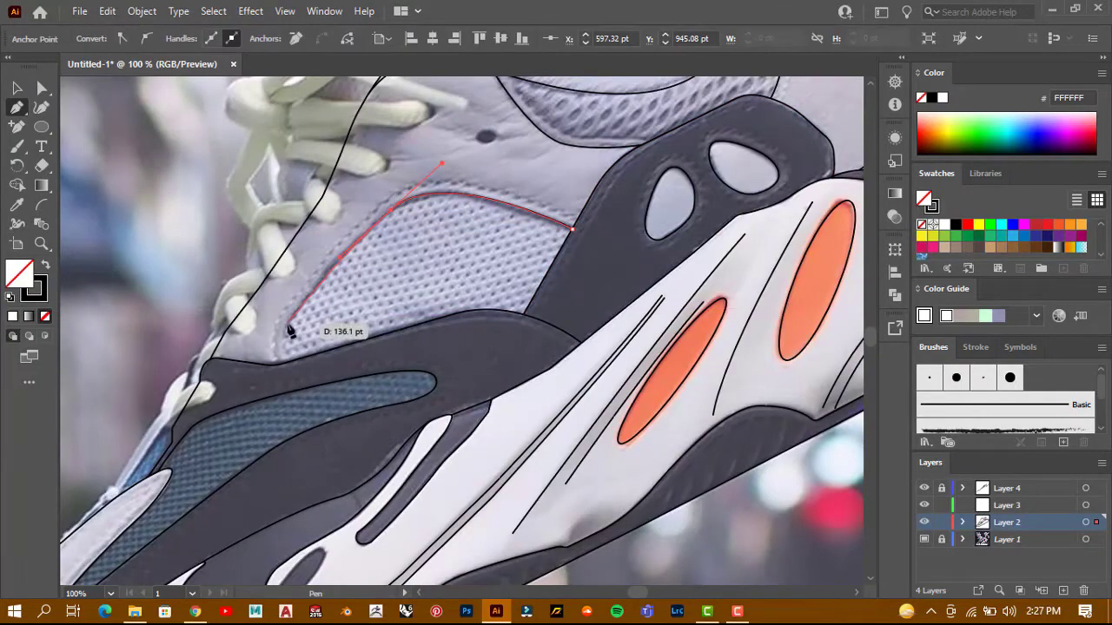
scroll(290, 323, up, 1)
drag(303, 373, 333, 389)
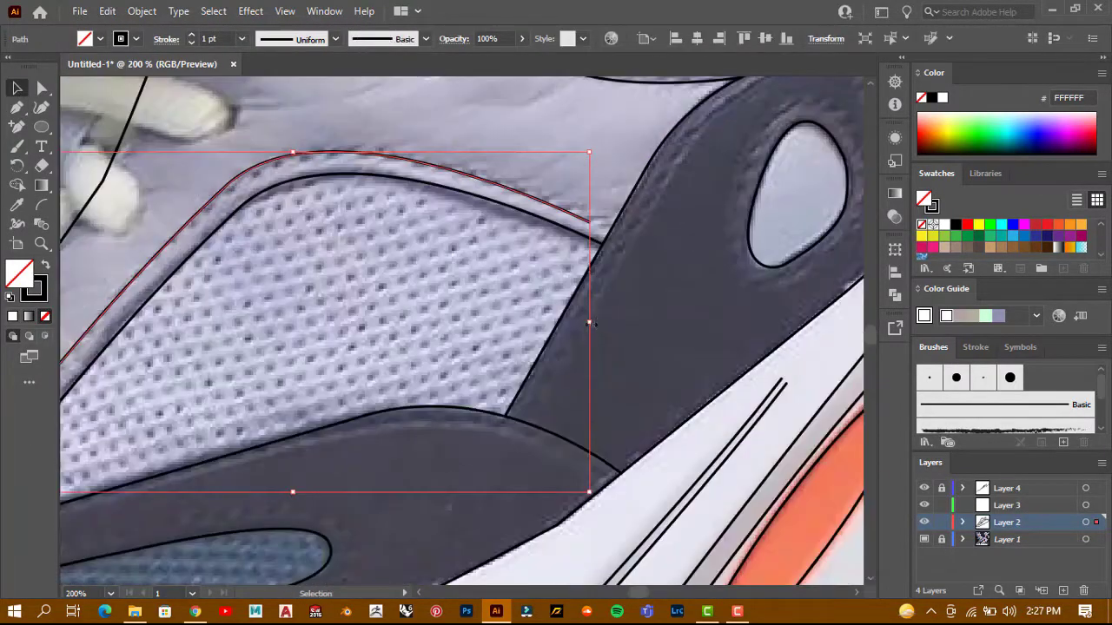
drag(589, 323, 619, 330)
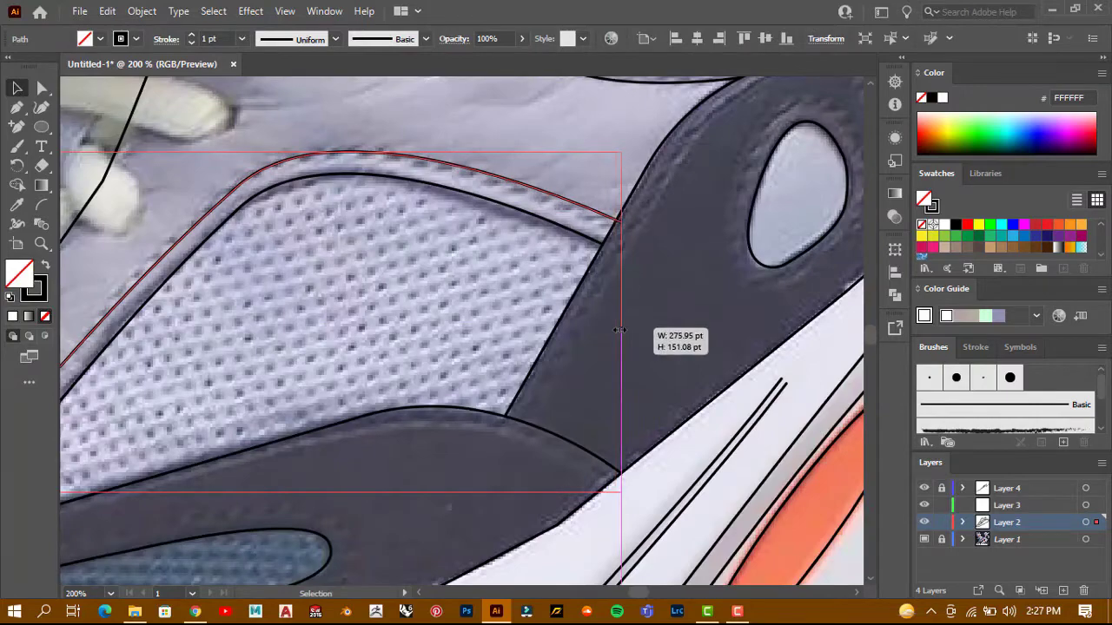
drag(623, 154, 615, 159)
drag(376, 306, 361, 338)
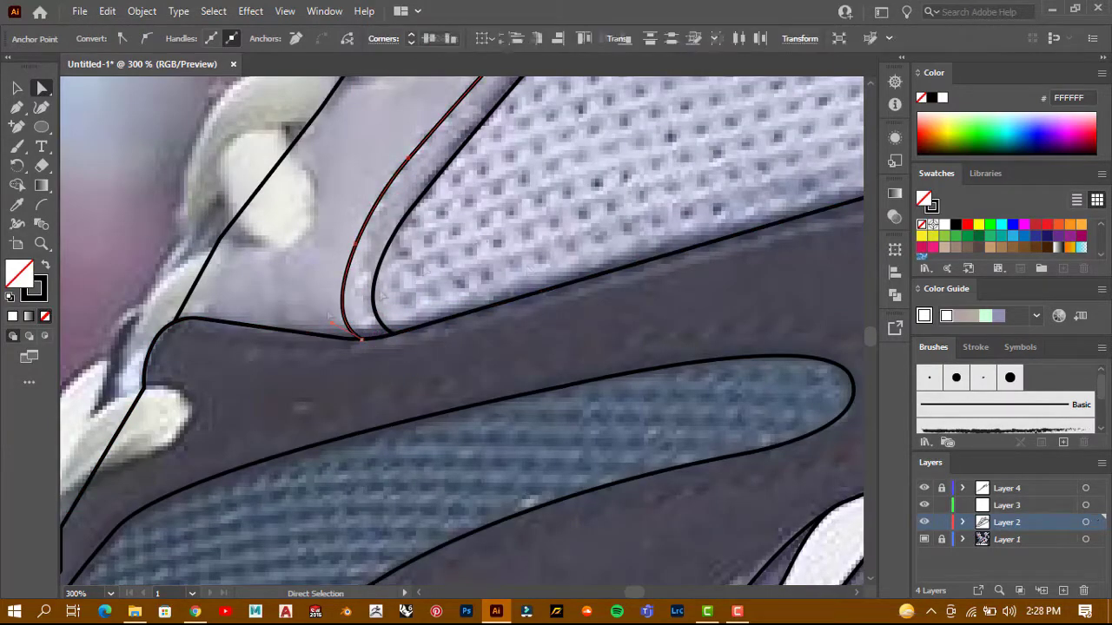
Deselect, zoom out to fit, and hide the Layer 1 photo to review the outlines
click(381, 302)
key(ctrl+0)
click(924, 539)
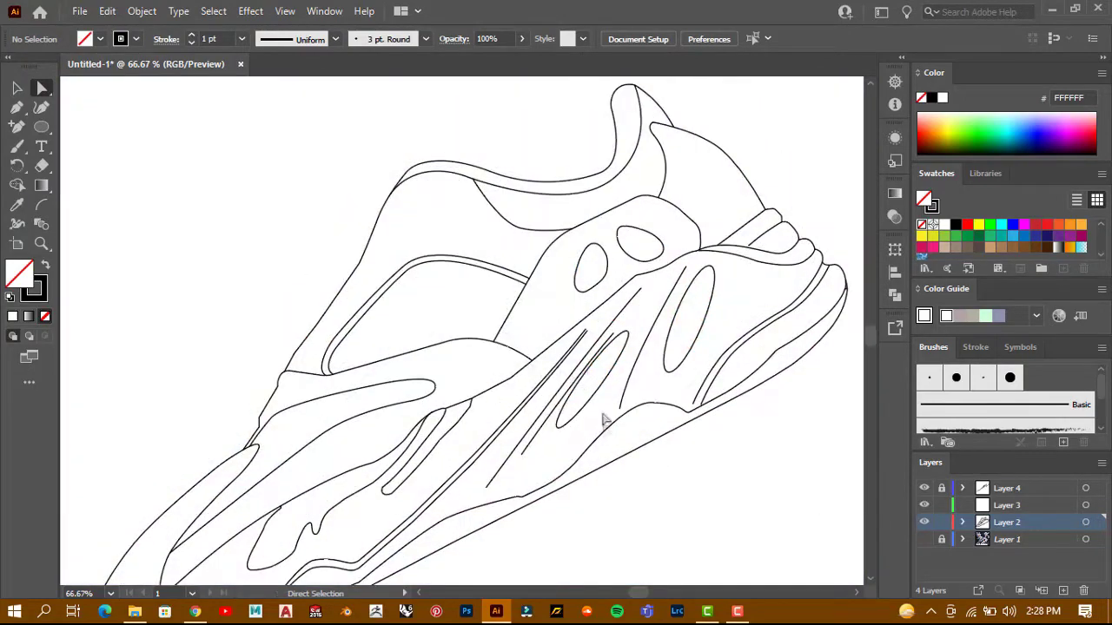
Make the Layer 1 shoe photo visible again and adjust the zoom
key(ctrl+minus)
key(ctrl+minus)
key(ctrl+minus)
click(925, 539)
key(ctrl+equal)
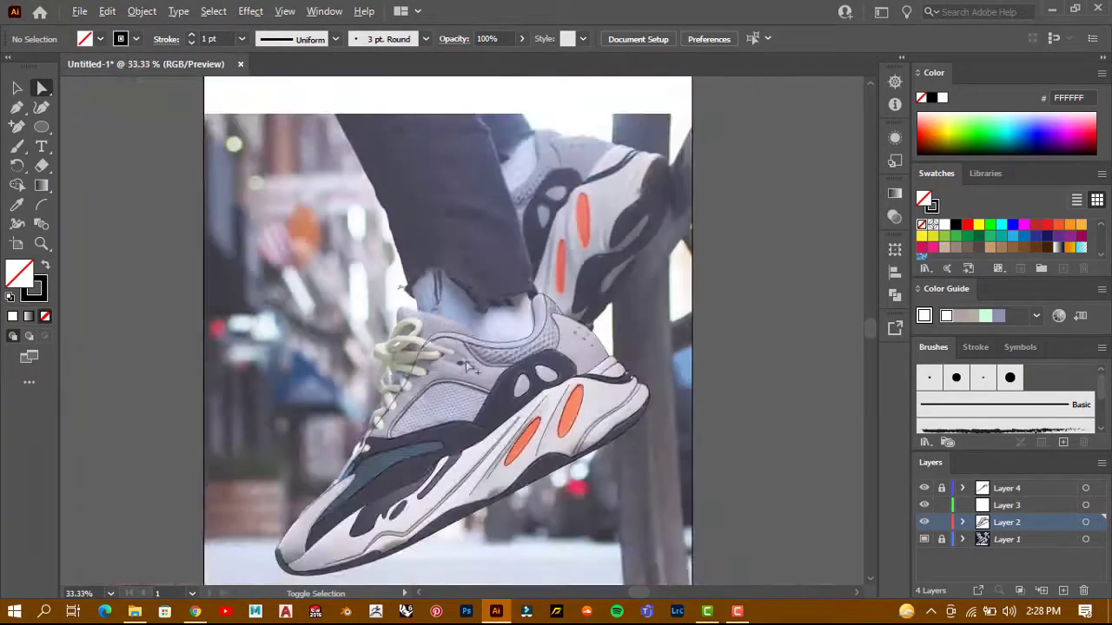
scroll(469, 366, up, 2)
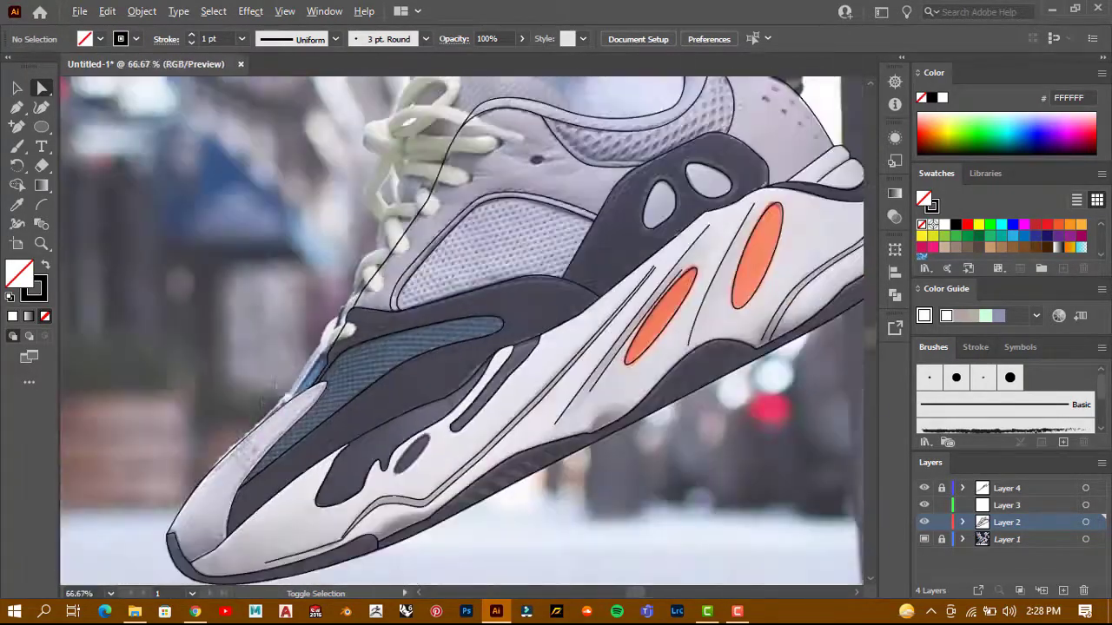
scroll(230, 452, up, 2)
Trace the narrow strip's front edge up toward the laces
key(p)
click(189, 486)
drag(348, 333, 434, 250)
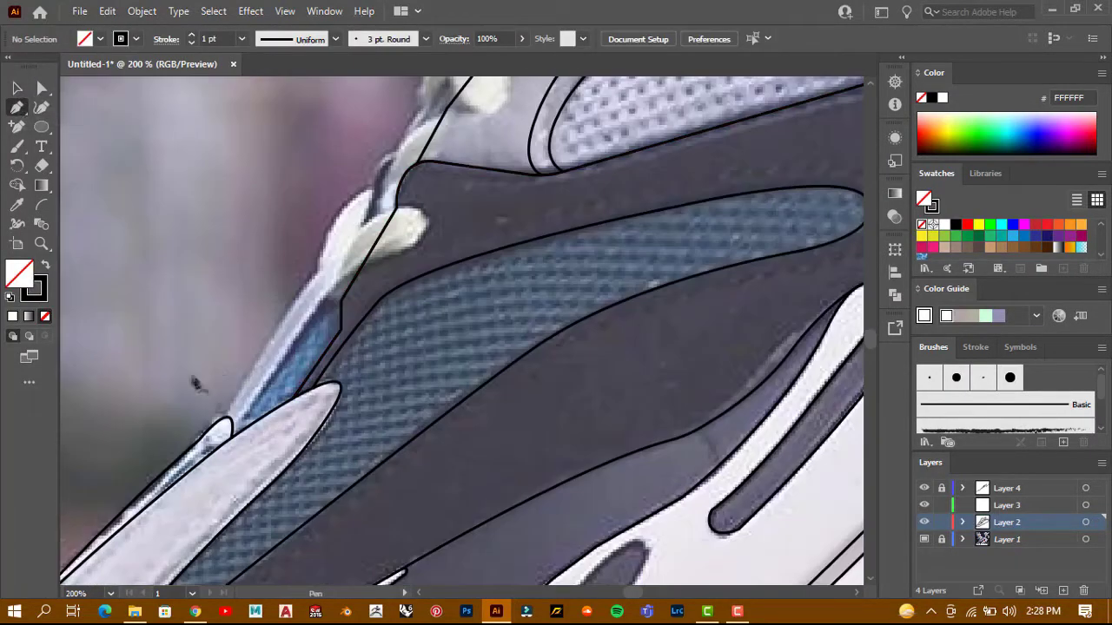
click(224, 419)
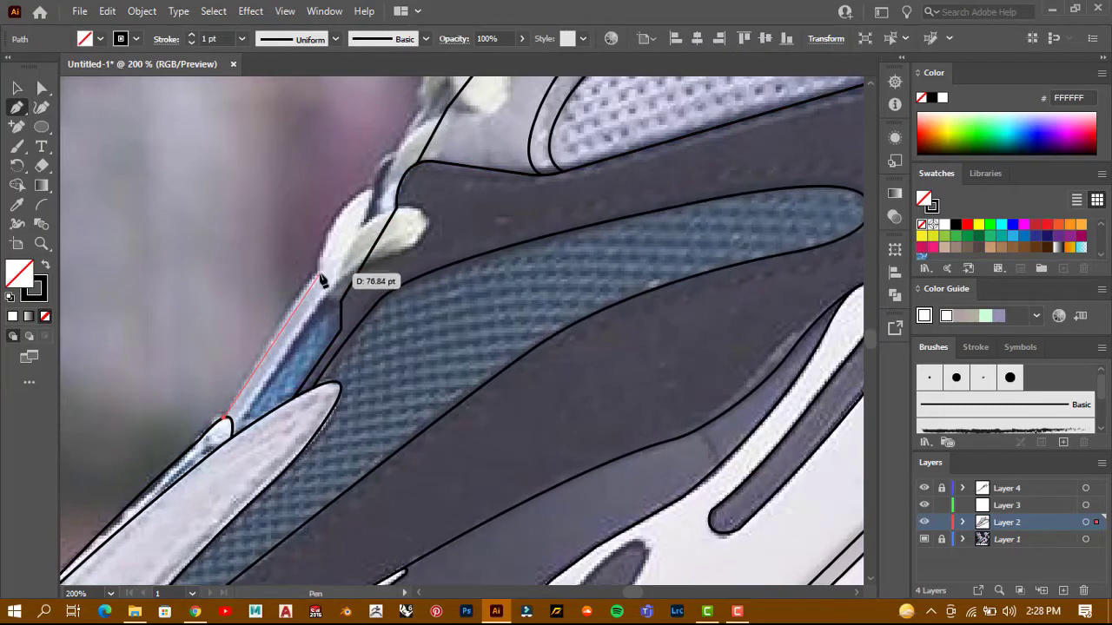
click(382, 201)
key(v)
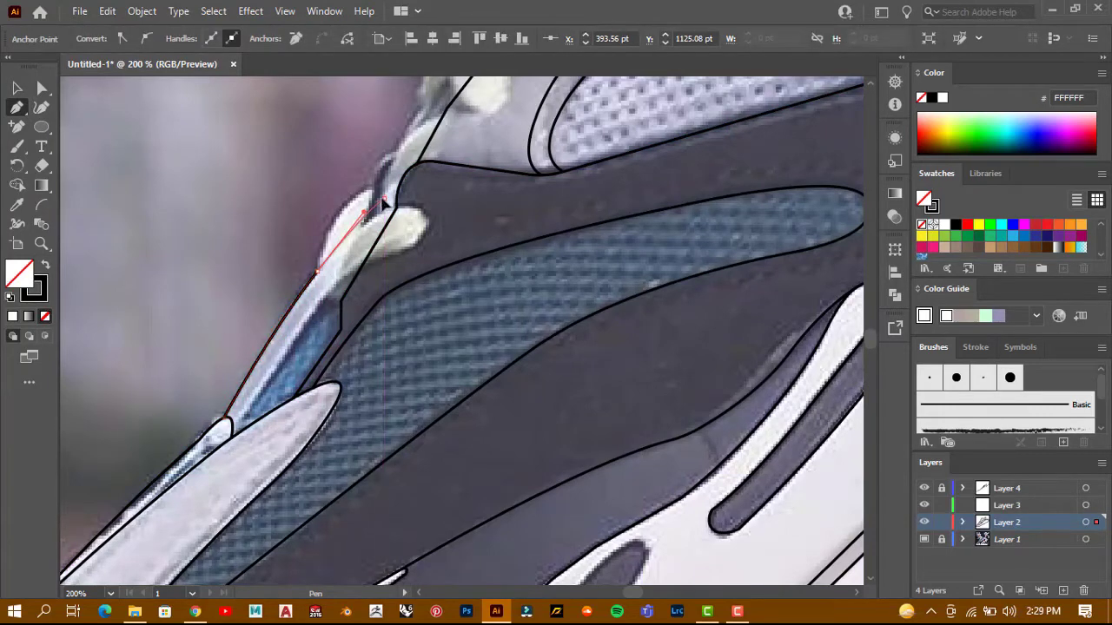
Curve the strip outline down to its lower end and connect it to the left outline
key(ctrl+shift+a)
click(18, 107)
drag(362, 223, 331, 300)
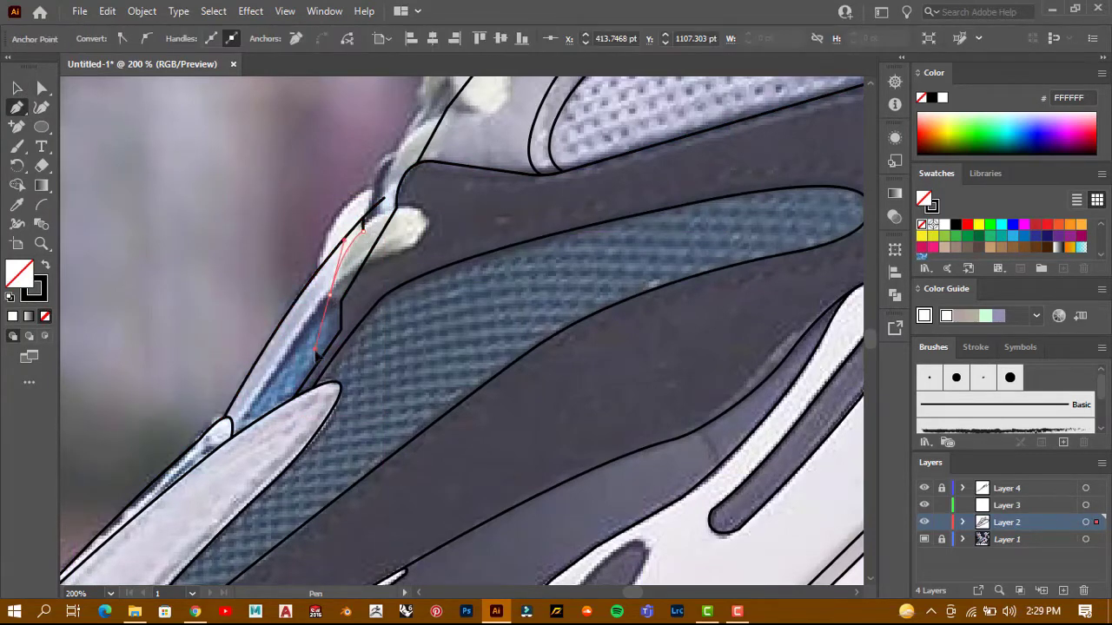
click(235, 434)
key(ctrl+shift+a)
key(ctrl+plus)
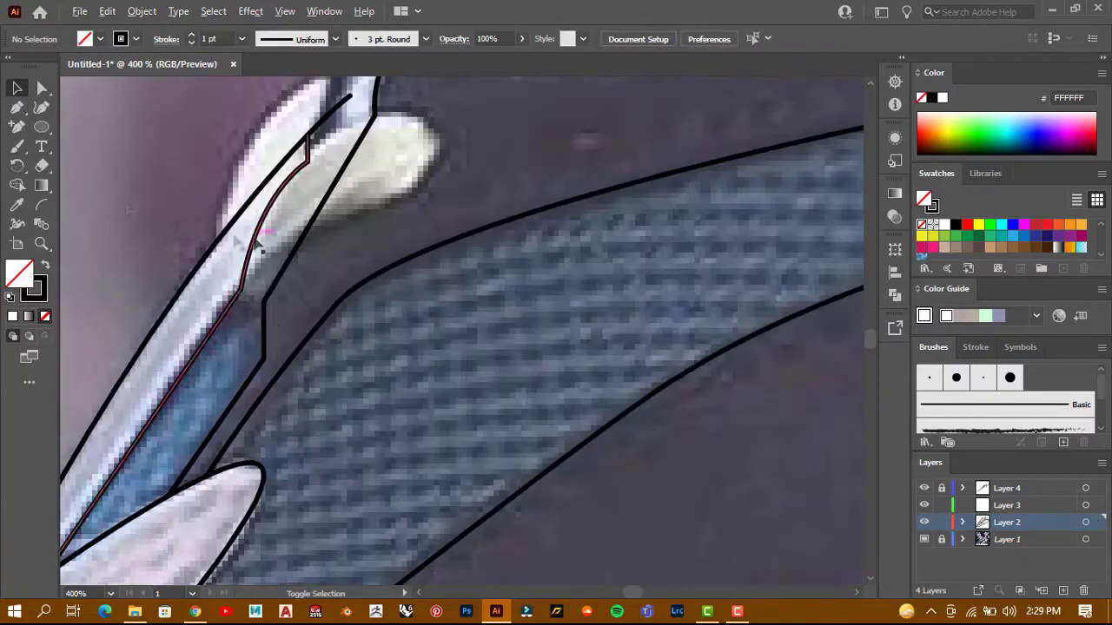
drag(264, 302, 266, 315)
Check the joined anchor on the right path with Direct Selection, then deselect
key(a)
click(261, 358)
click(151, 248)
scroll(261, 347, down, 3)
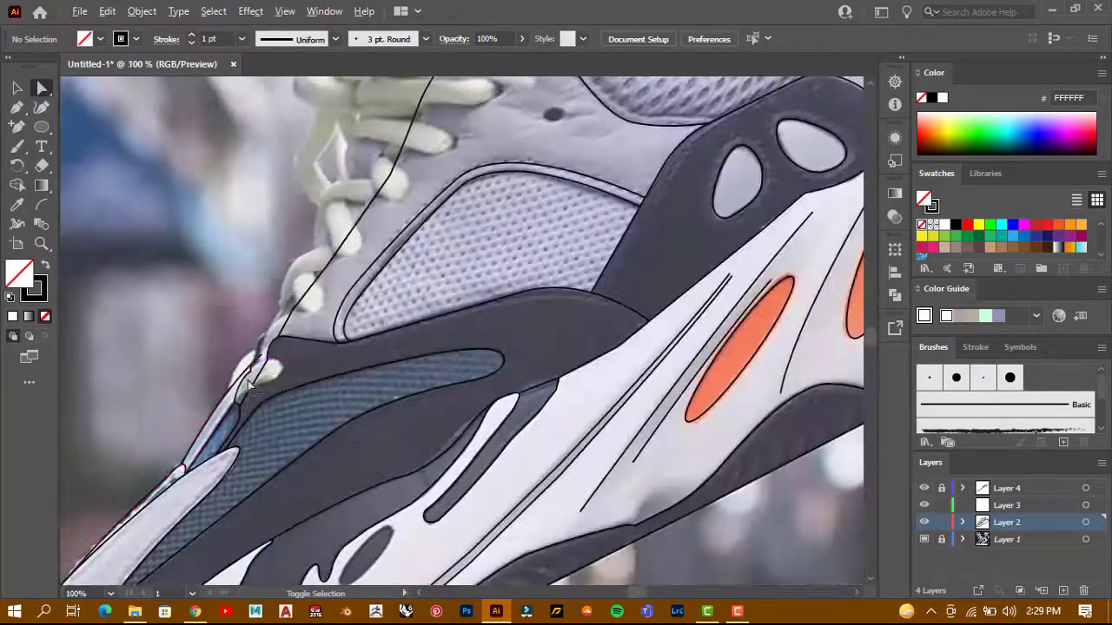
Select the heel panel outline and reshape its lower corner
scroll(271, 356, up, 5)
scroll(211, 248, down, 4)
scroll(261, 243, down, 3)
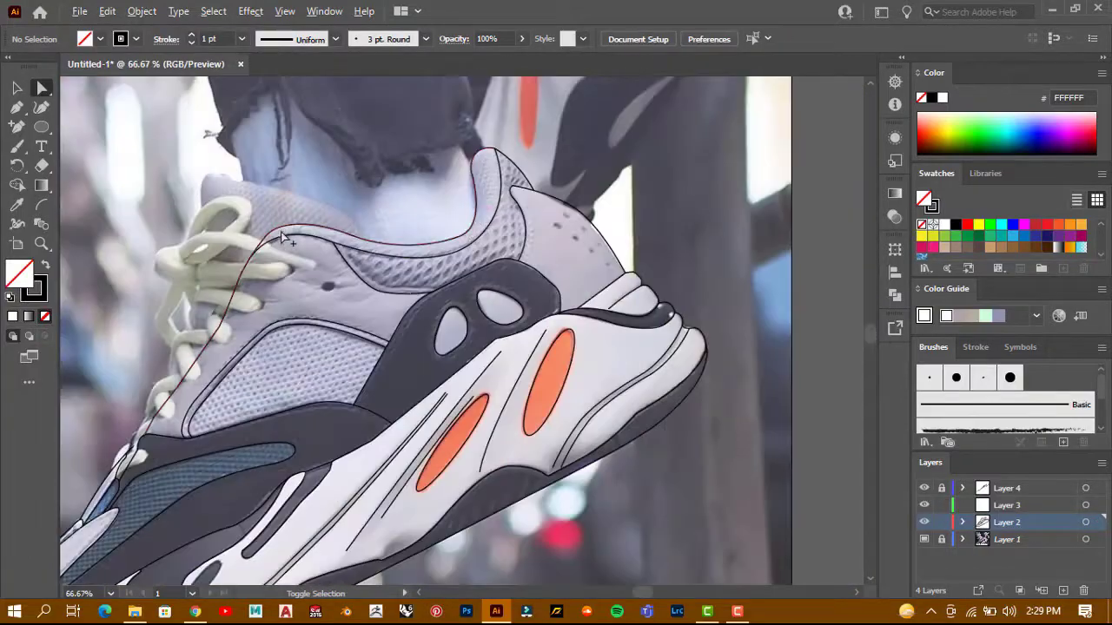
scroll(461, 271, up, 2)
scroll(462, 272, down, 3)
scroll(463, 291, up, 4)
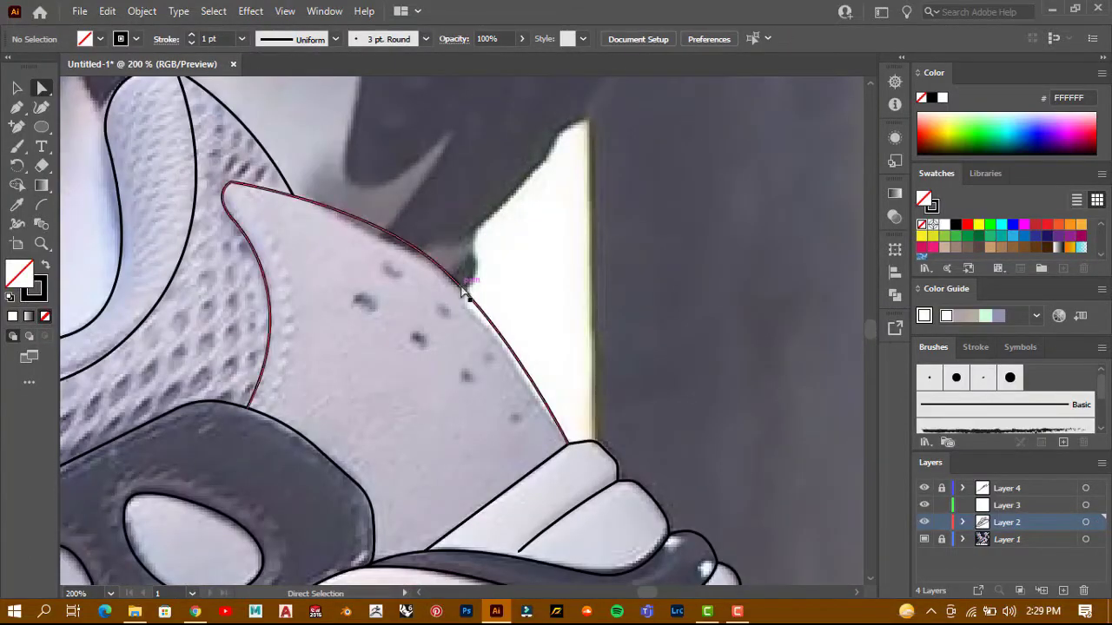
click(411, 249)
drag(566, 179, 574, 404)
scroll(566, 434, up, 4)
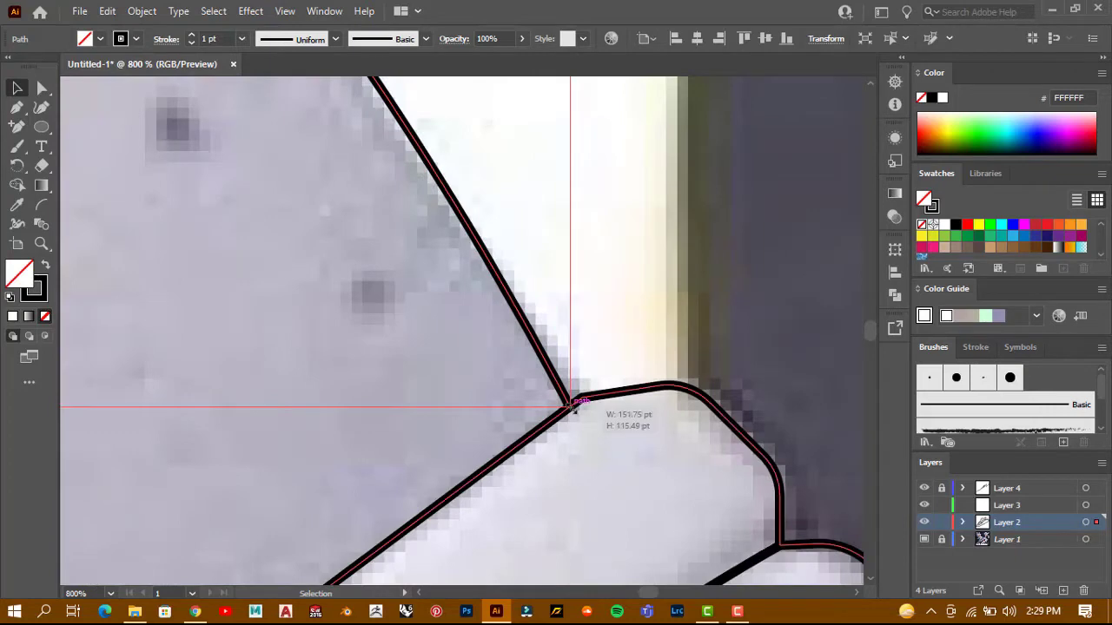
Round off the panel's corner anchor slightly and refit the heel curve
key(a)
click(574, 401)
scroll(391, 304, down, 3)
scroll(260, 218, up, 1)
mouse_move(260, 213)
mouse_down()
mouse_move(266, 224)
mouse_move(412, 218)
mouse_up()
scroll(431, 198, down, 1)
click(615, 328)
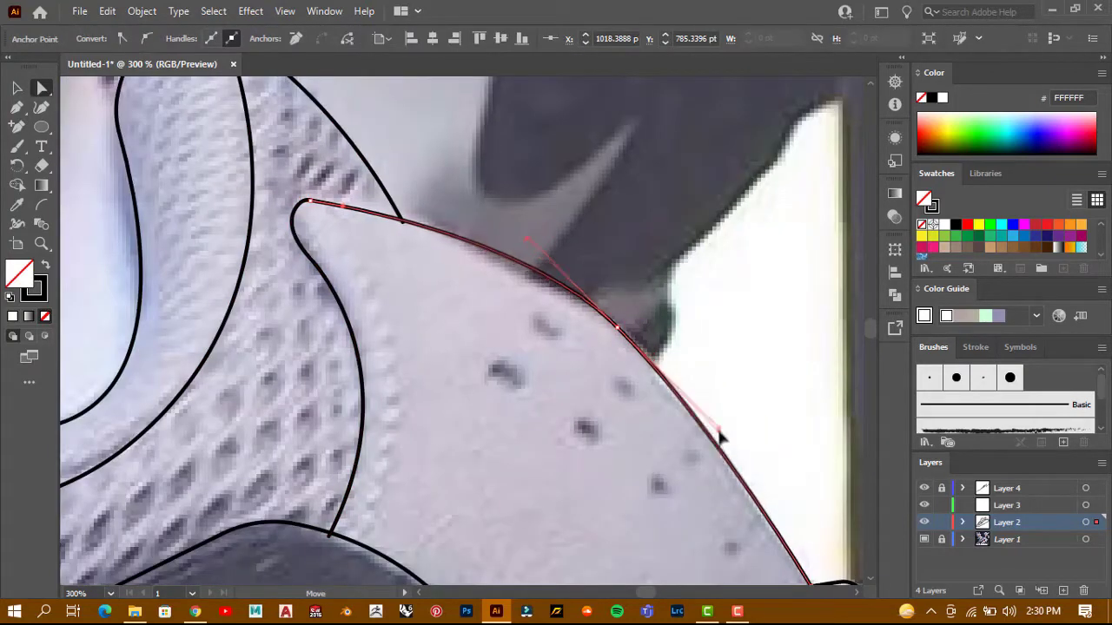
Toggle Outline mode with Ctrl+Y to check the reshaped outline against the photo
key(ctrl+y)
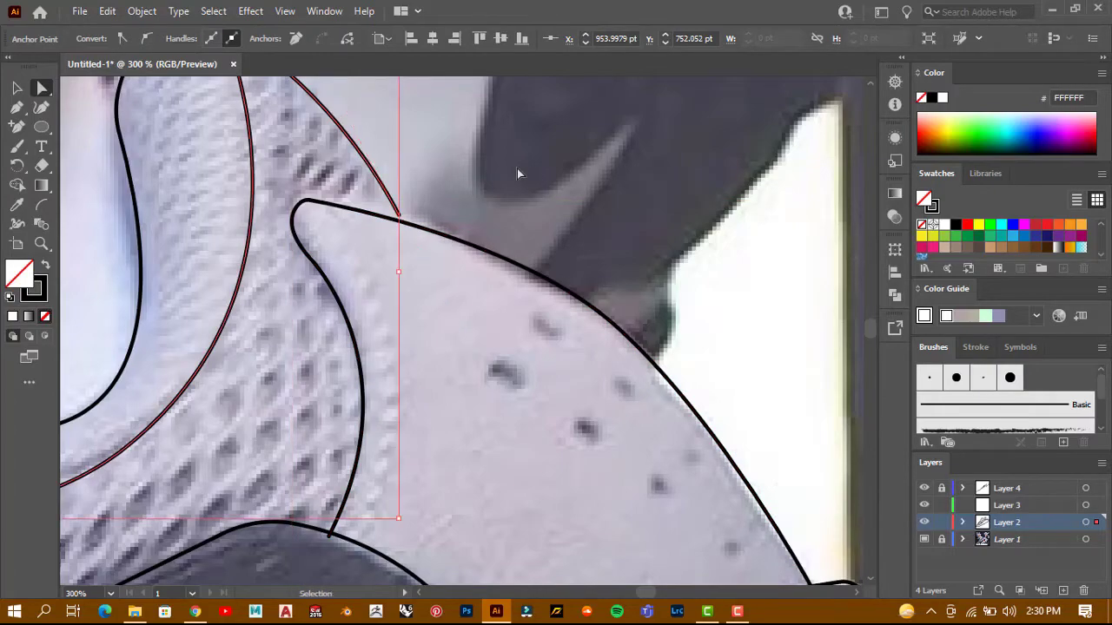
key(ctrl+y)
scroll(422, 194, up, 2)
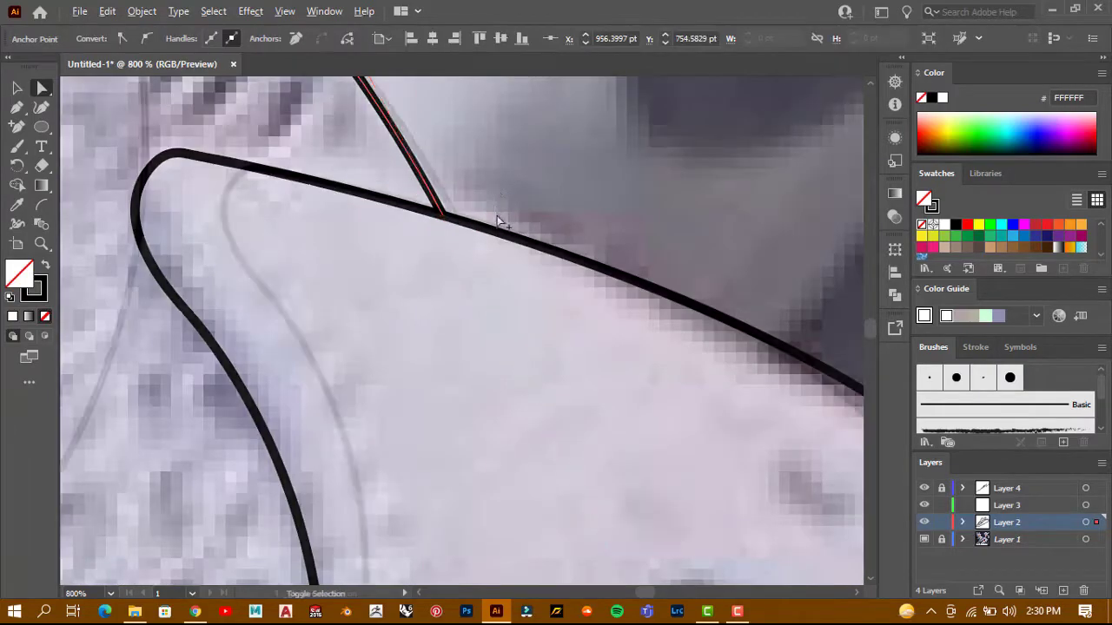
scroll(441, 181, down, 4)
scroll(441, 183, down, 2)
scroll(441, 182, up, 4)
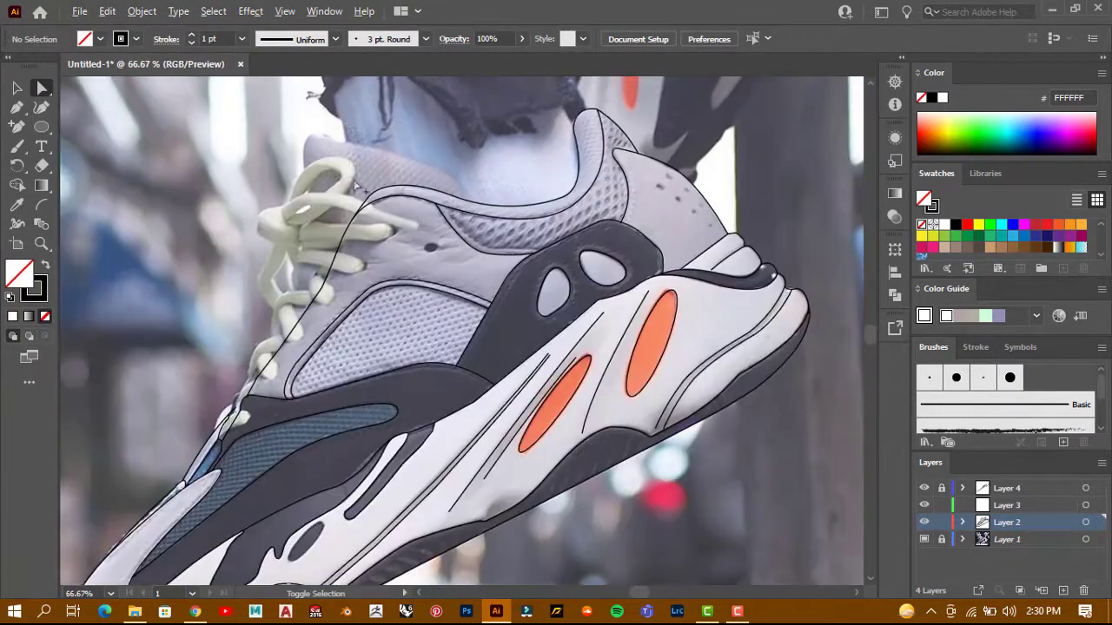
key(p)
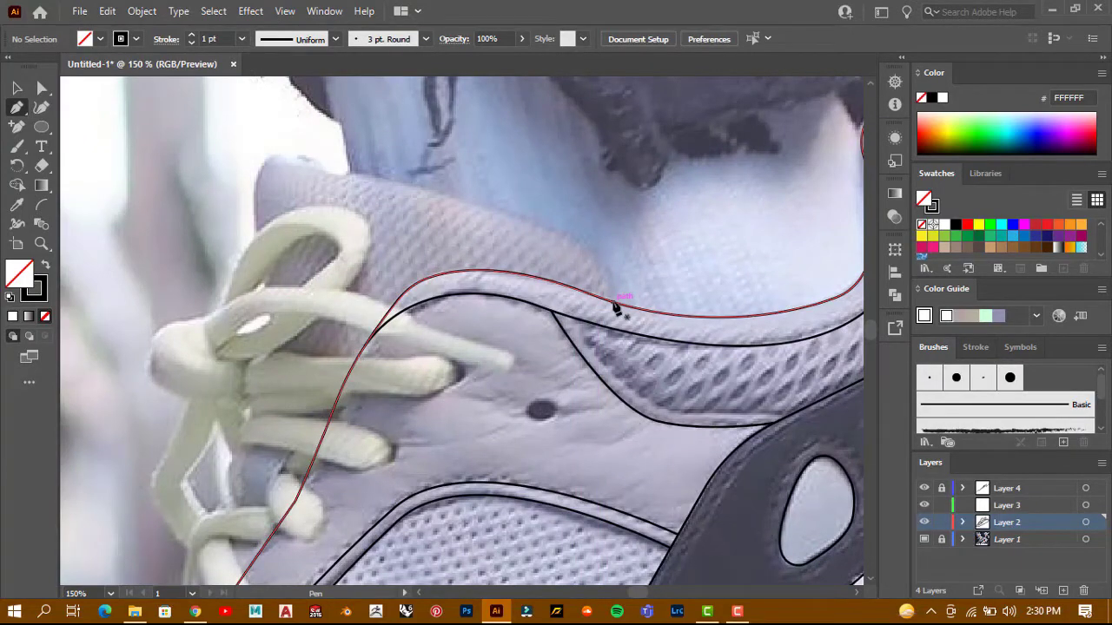
Trace the tongue's upper edge from the collar line around its tip
click(613, 303)
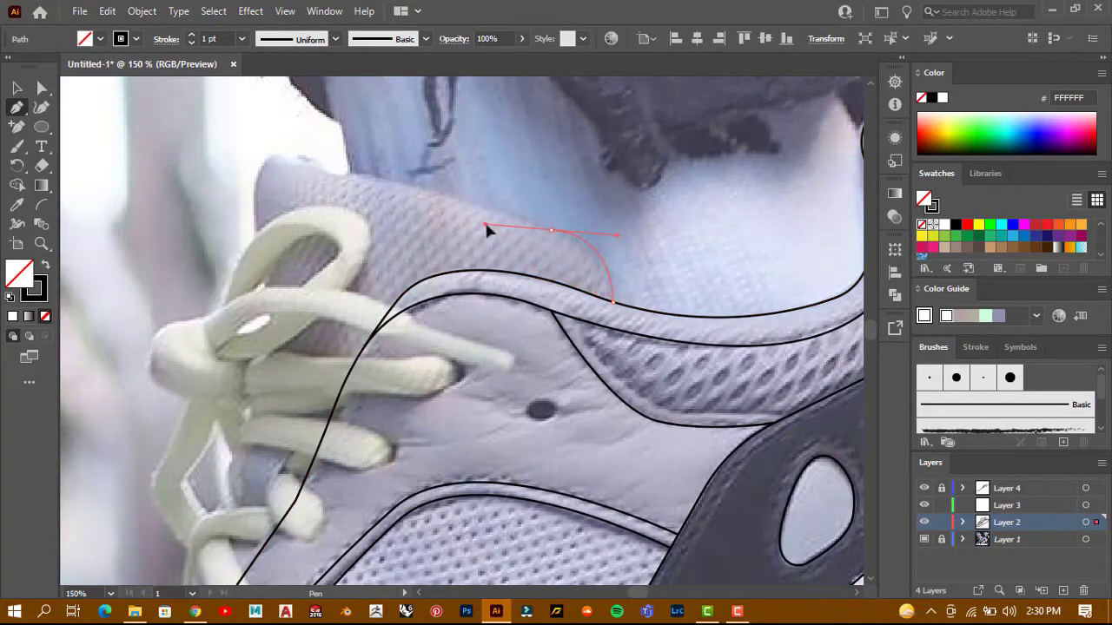
click(354, 178)
click(340, 176)
click(437, 191)
drag(371, 162, 421, 162)
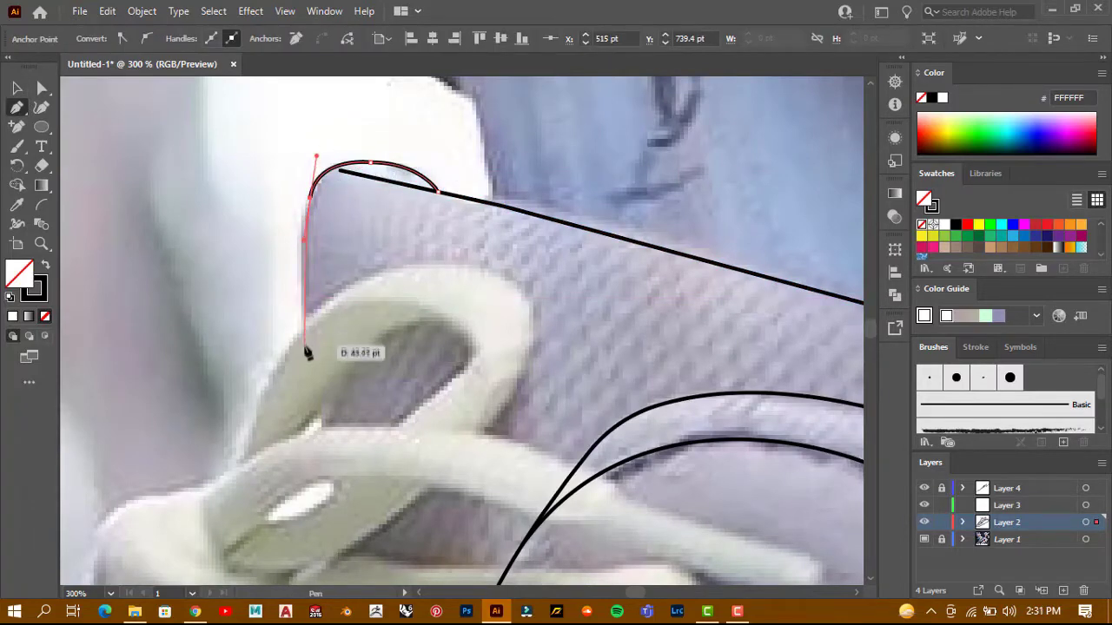
Curve the tongue's front edge down past the laces to close the panel
drag(316, 202, 329, 386)
scroll(316, 201, down, 2)
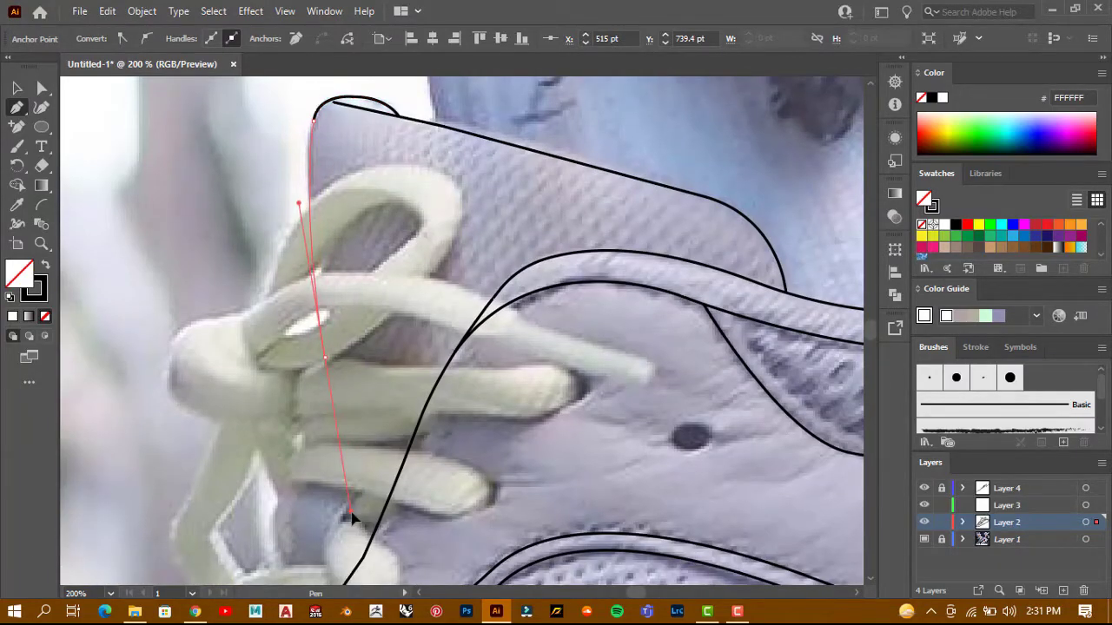
scroll(330, 409, down, 2)
scroll(338, 295, down, 1)
mouse_move(330, 408)
mouse_down()
mouse_move(354, 226)
mouse_move(422, 366)
mouse_up()
scroll(354, 226, up, 2)
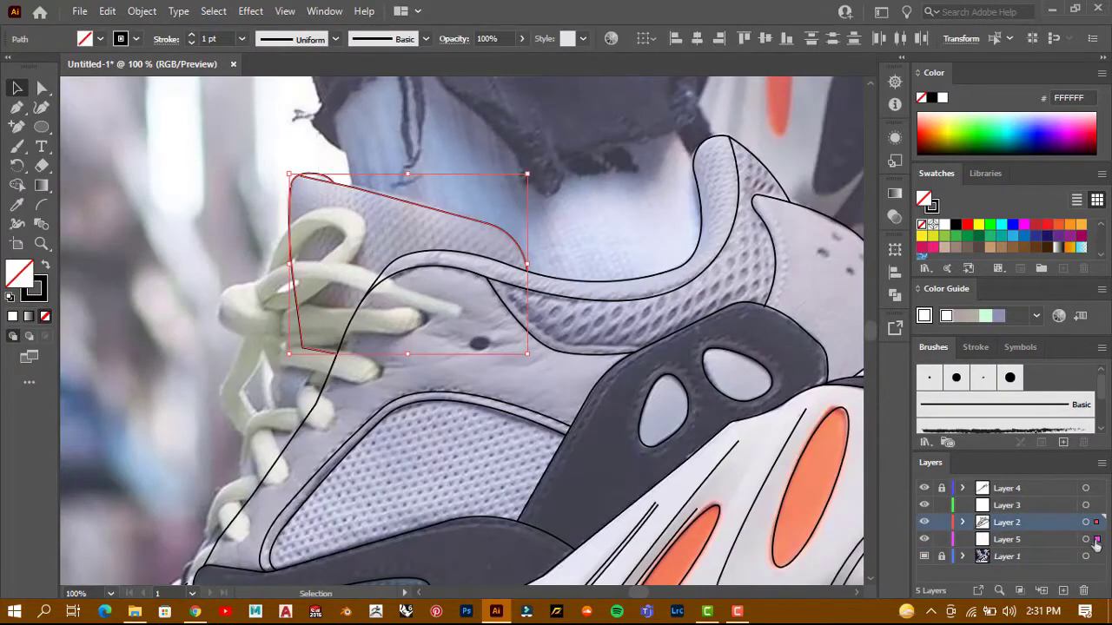
scroll(461, 263, up, 2)
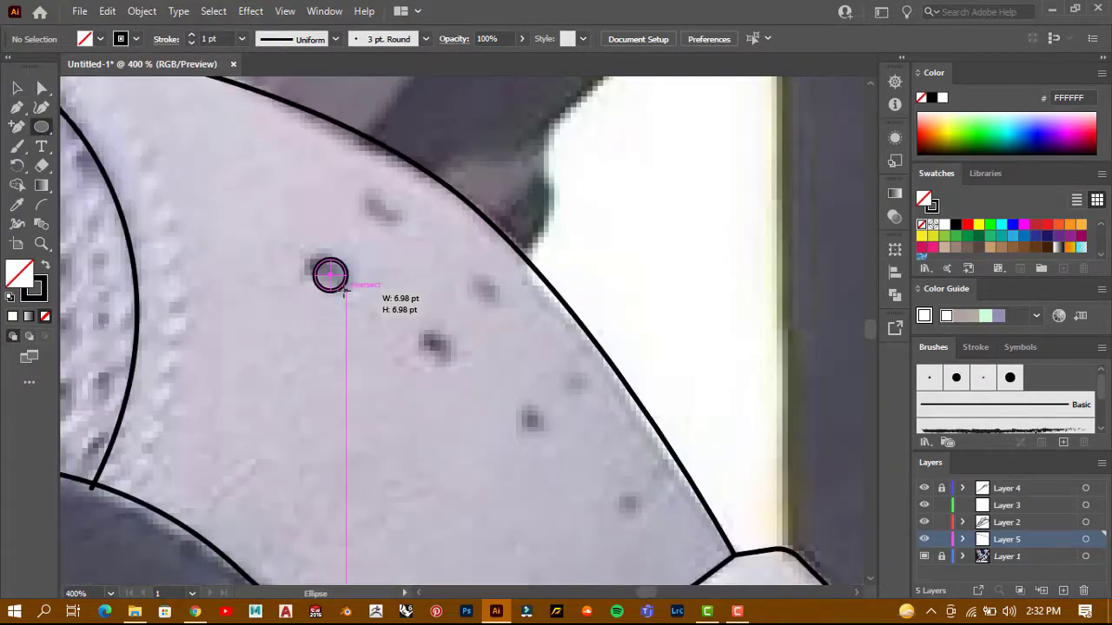
Trace the heel perforations with a small ellipse and Alt-dragged copies on each dot
drag(344, 291, 343, 302)
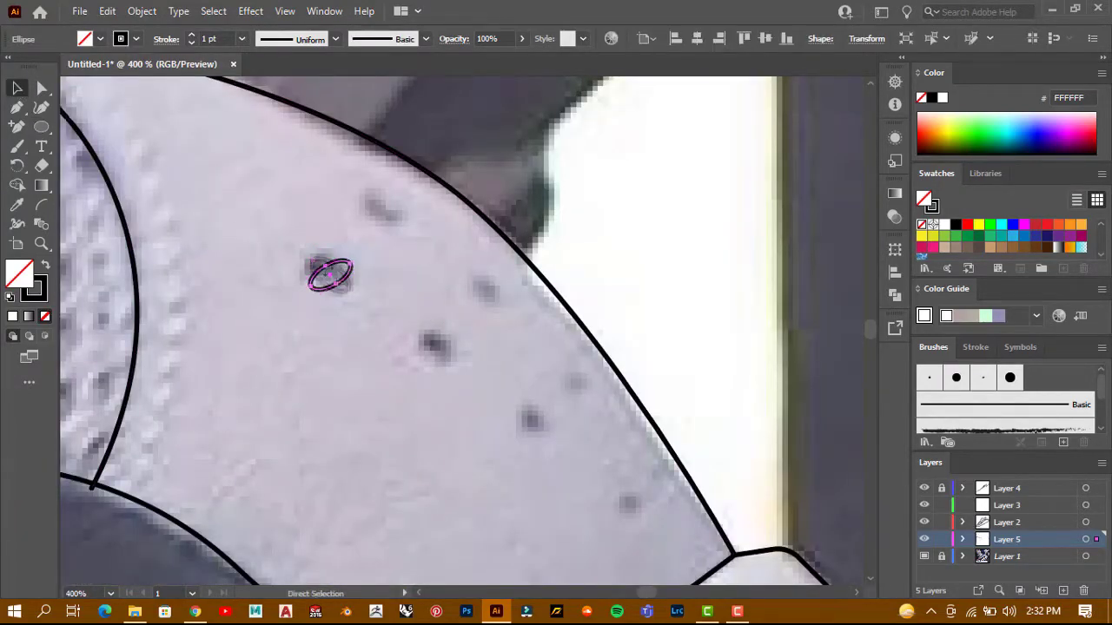
scroll(394, 298, up, 1)
mouse_move(266, 251)
mouse_down()
mouse_move(492, 408)
mouse_move(595, 304)
mouse_move(371, 132)
mouse_up()
scroll(391, 260, down, 3)
scroll(391, 260, right, 3)
drag(419, 193, 502, 458)
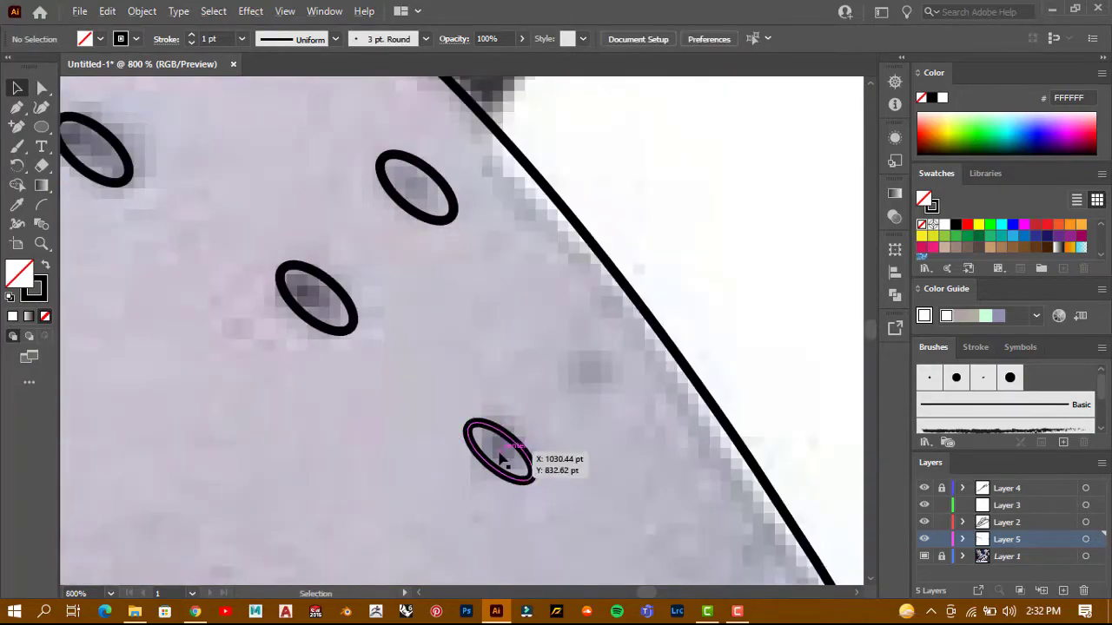
scroll(389, 249, down, 2)
scroll(389, 250, down, 1)
drag(425, 339, 538, 441)
scroll(524, 306, down, 3)
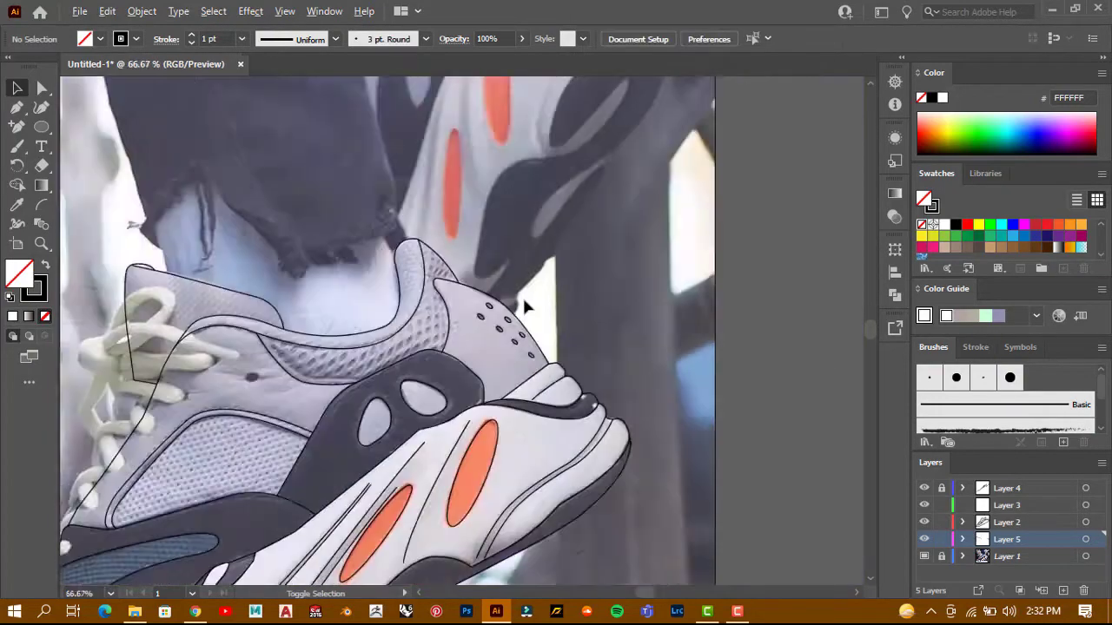
scroll(364, 350, up, 3)
Select the dot ellipses, lock Layer 4, and clear the selection
key(v)
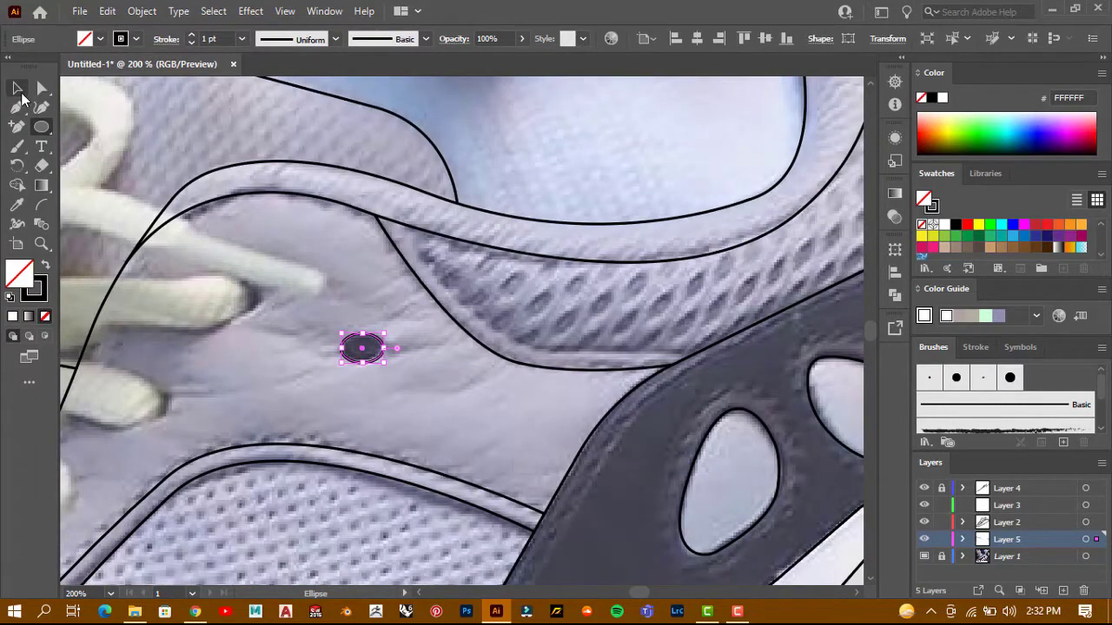
scroll(231, 303, down, 3)
drag(298, 318, 646, 236)
scroll(645, 236, up, 4)
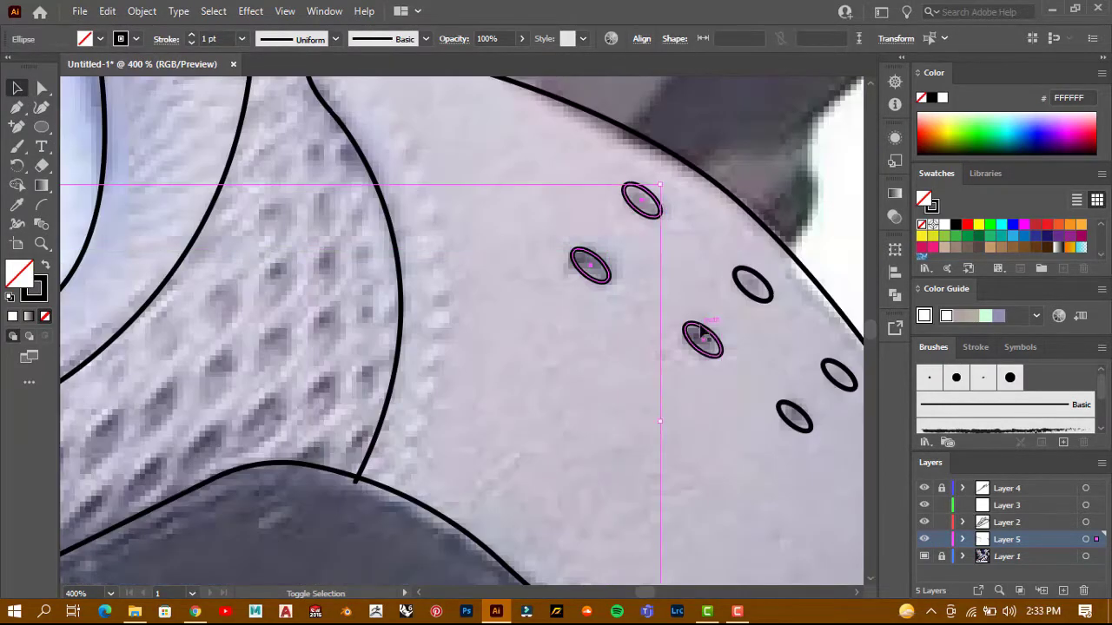
scroll(822, 379, down, 3)
scroll(715, 409, up, 4)
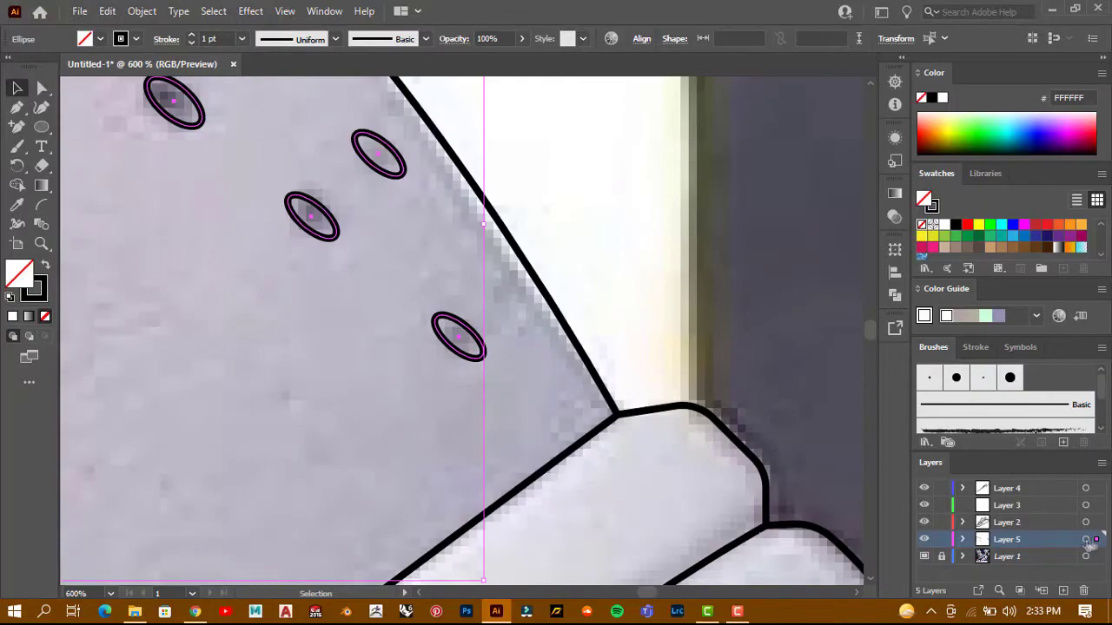
click(1008, 488)
click(941, 489)
key(ctrl+shift+a)
Make Layer 3 the current layer for the next tracing
scroll(517, 299, down, 5)
scroll(521, 246, down, 4)
scroll(304, 219, up, 3)
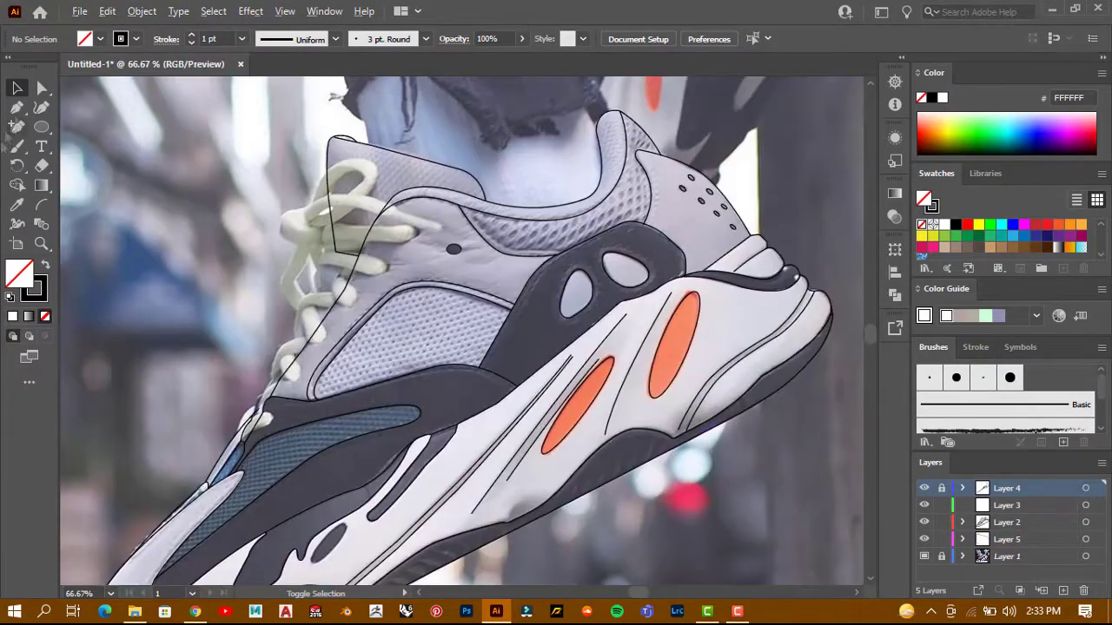
scroll(365, 287, up, 3)
click(1006, 504)
Outline the first white lace blob with a closed black Pen curve
key(p)
scroll(375, 356, down, 3)
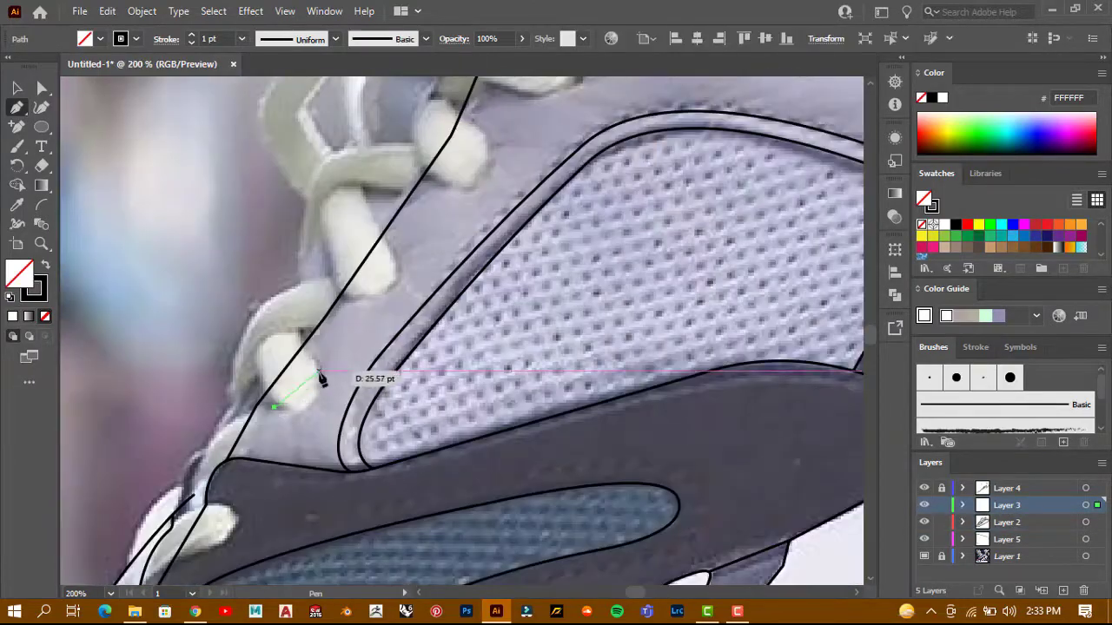
drag(319, 370, 323, 368)
scroll(301, 337, up, 2)
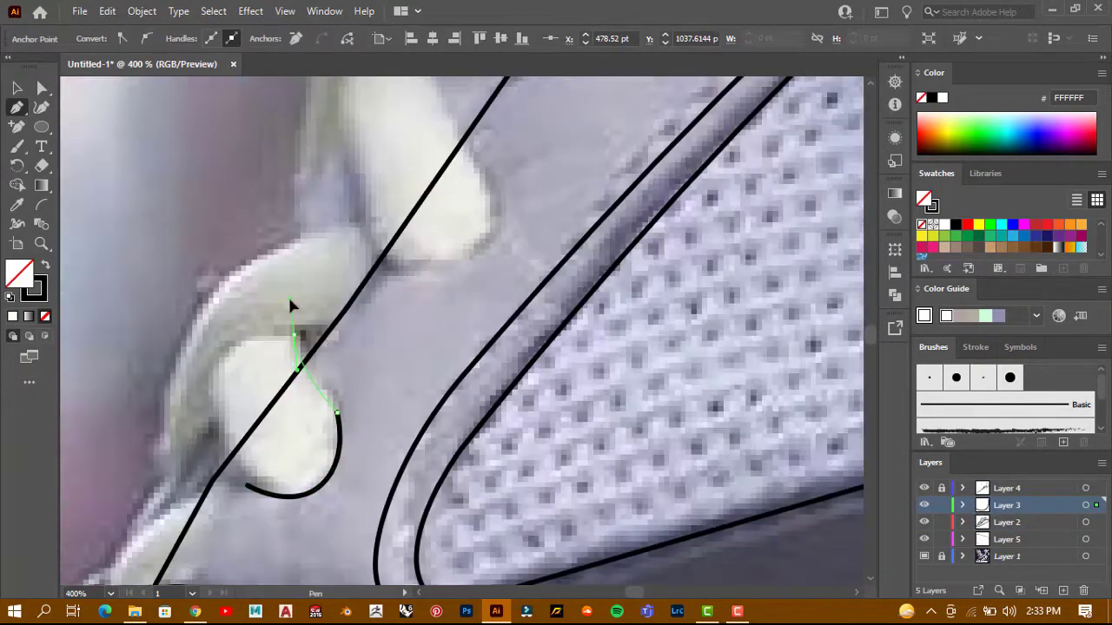
drag(208, 412, 223, 509)
click(248, 487)
key(v)
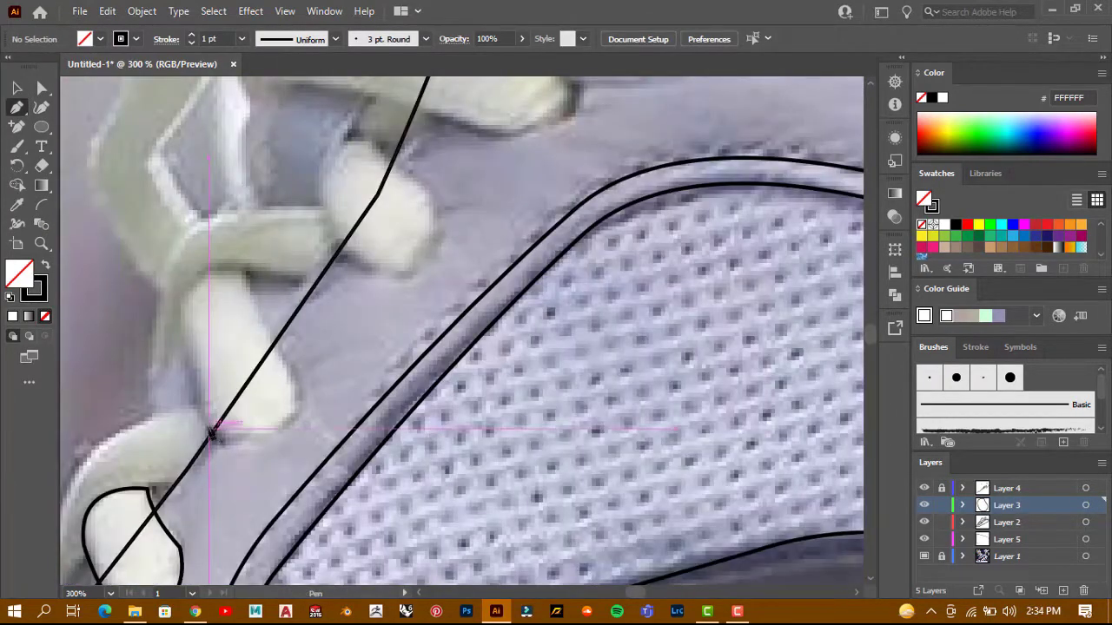
Curve around the next lace blob and close a lower lace loop outline
drag(274, 347, 276, 351)
scroll(275, 348, up, 1)
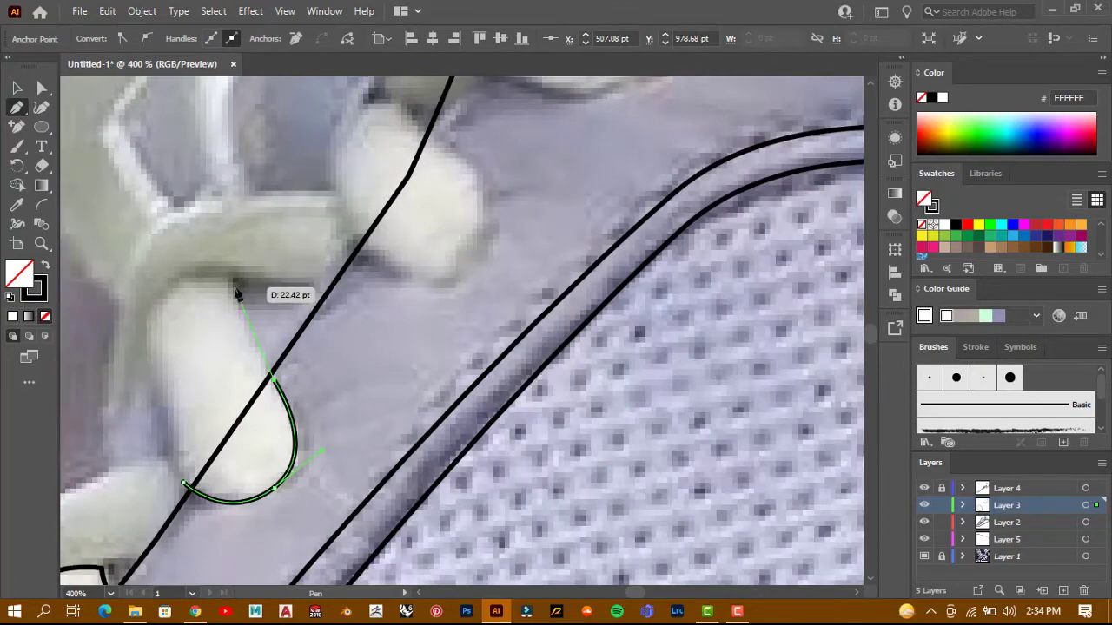
drag(233, 283, 146, 330)
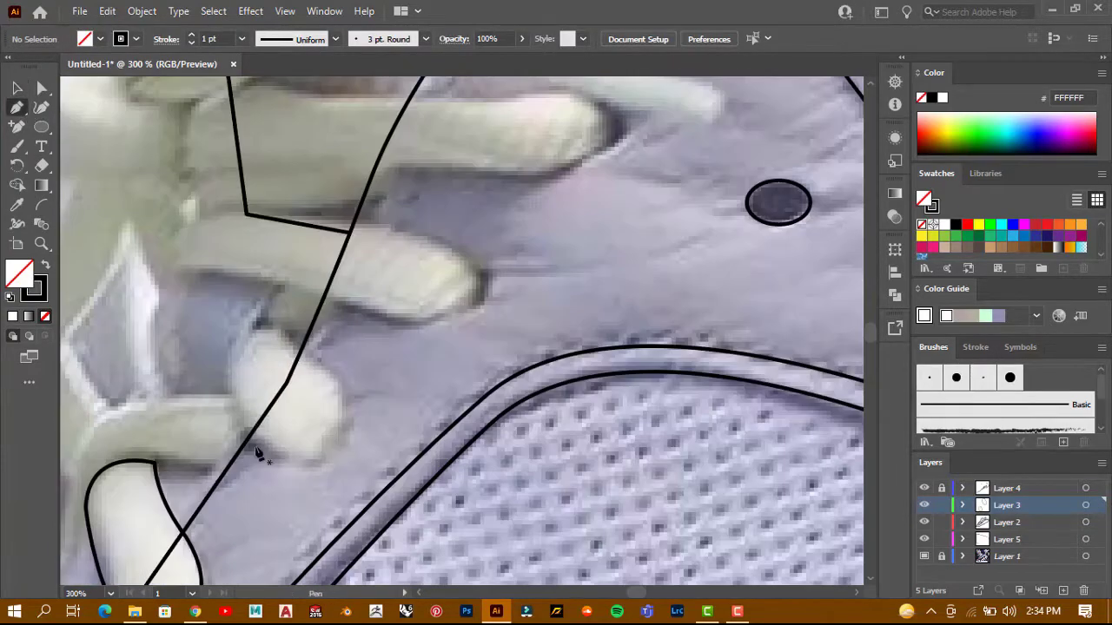
click(257, 454)
drag(330, 373, 282, 339)
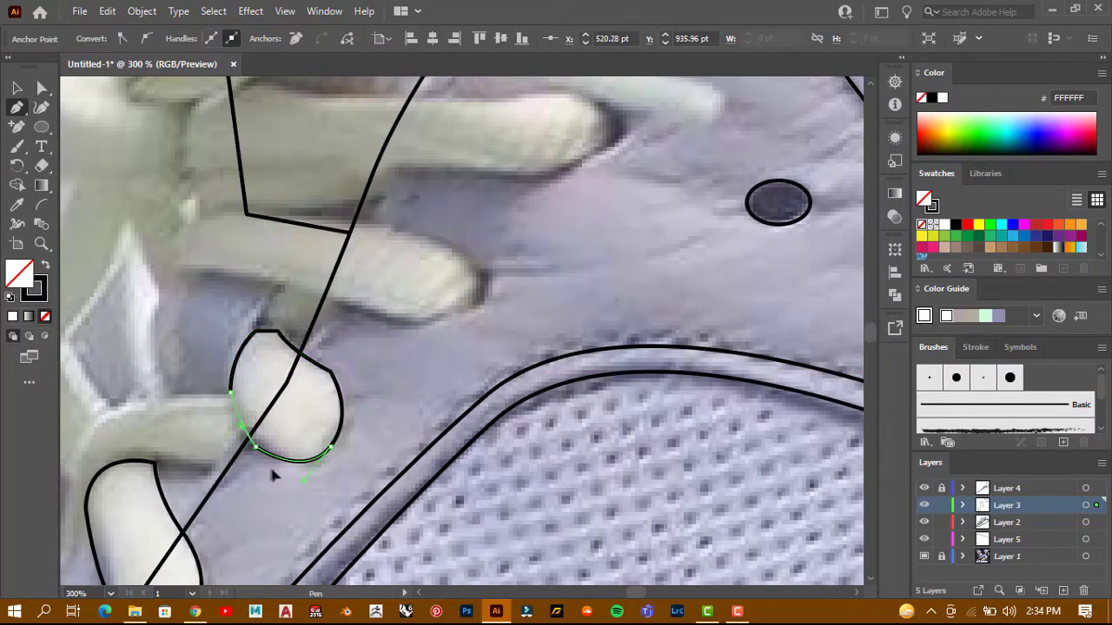
click(229, 393)
key(ctrl+minus)
Trace the next lace strand as a closed curved shape and review it
scroll(295, 243, left, 2)
click(283, 276)
drag(326, 326, 314, 353)
drag(234, 323, 233, 284)
key(ctrl+plus)
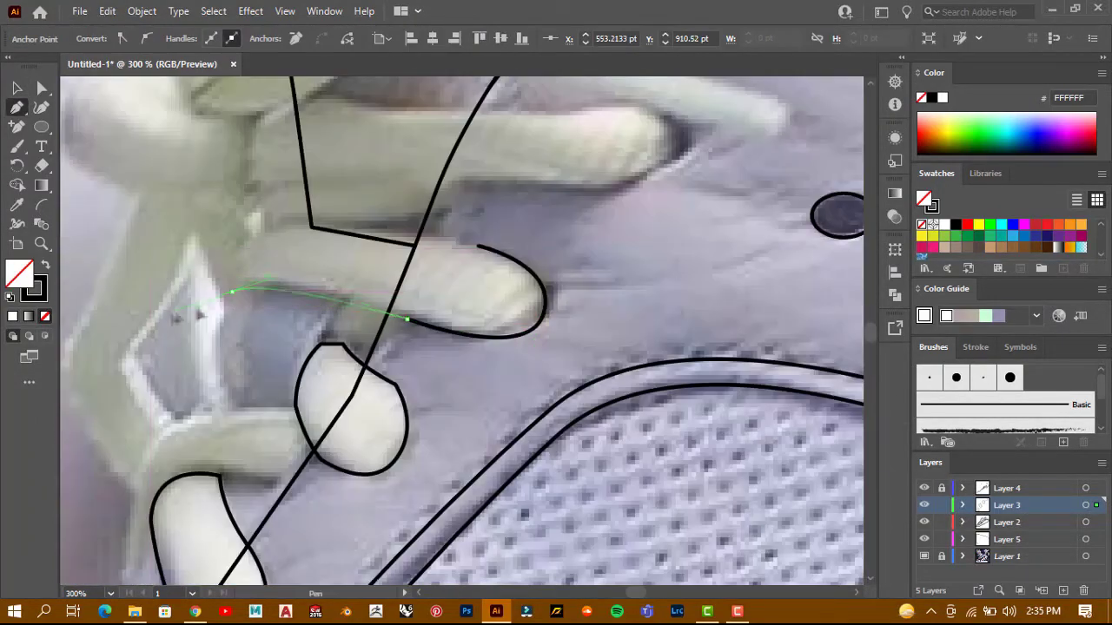
click(280, 224)
click(484, 248)
key(v)
key(ctrl+minus)
key(ctrl+minus)
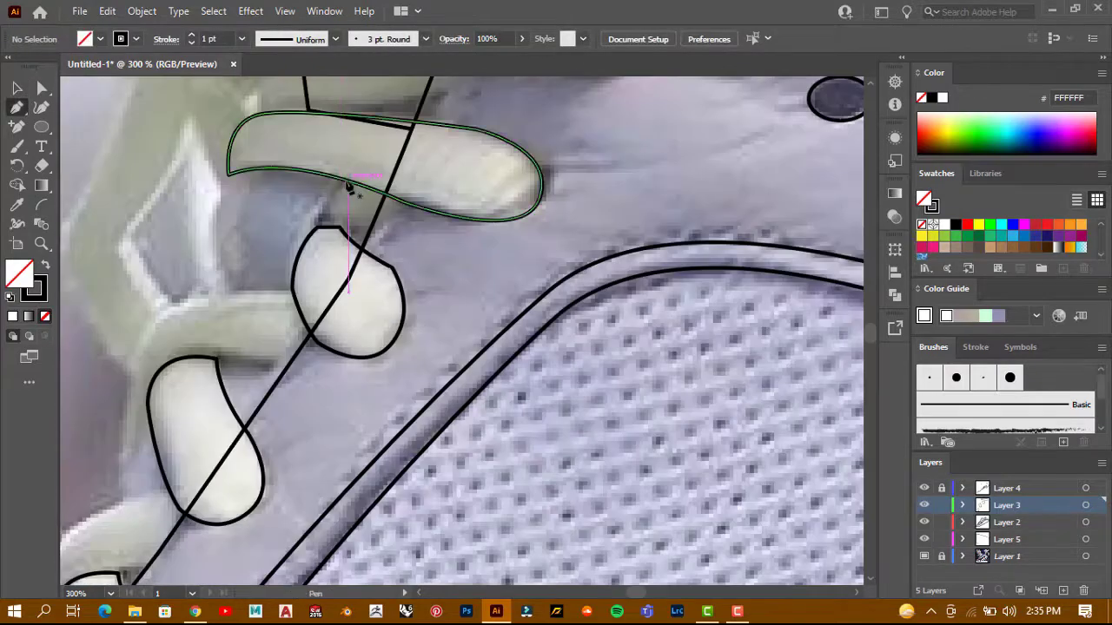
Draw a new path along the lace loop's upper curve and outer edge
key(p)
click(267, 176)
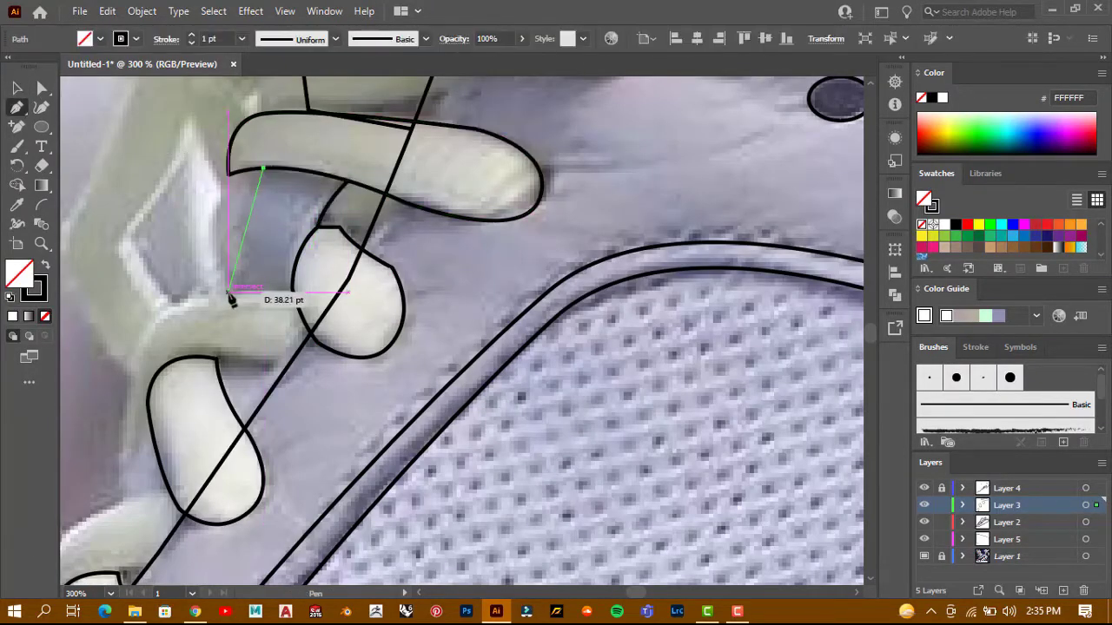
key(ctrl+minus)
key(ctrl+minus)
key(ctrl+plus)
key(ctrl+plus)
key(ctrl+minus)
key(ctrl+minus)
key(ctrl+plus)
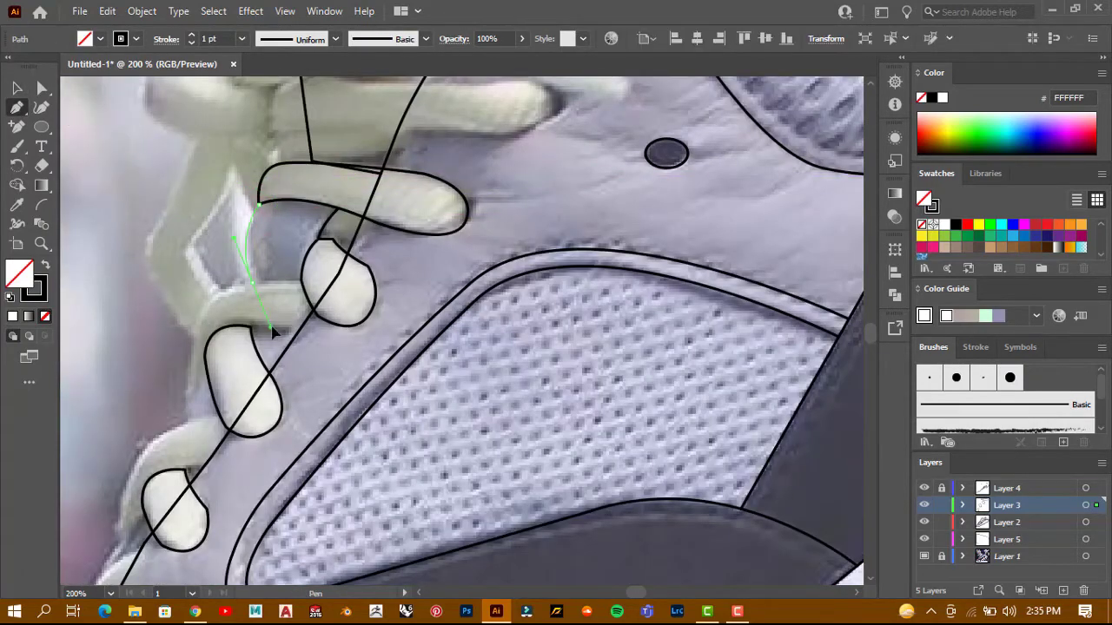
key(ctrl+plus)
key(ctrl+plus)
scroll(402, 312, down, 3)
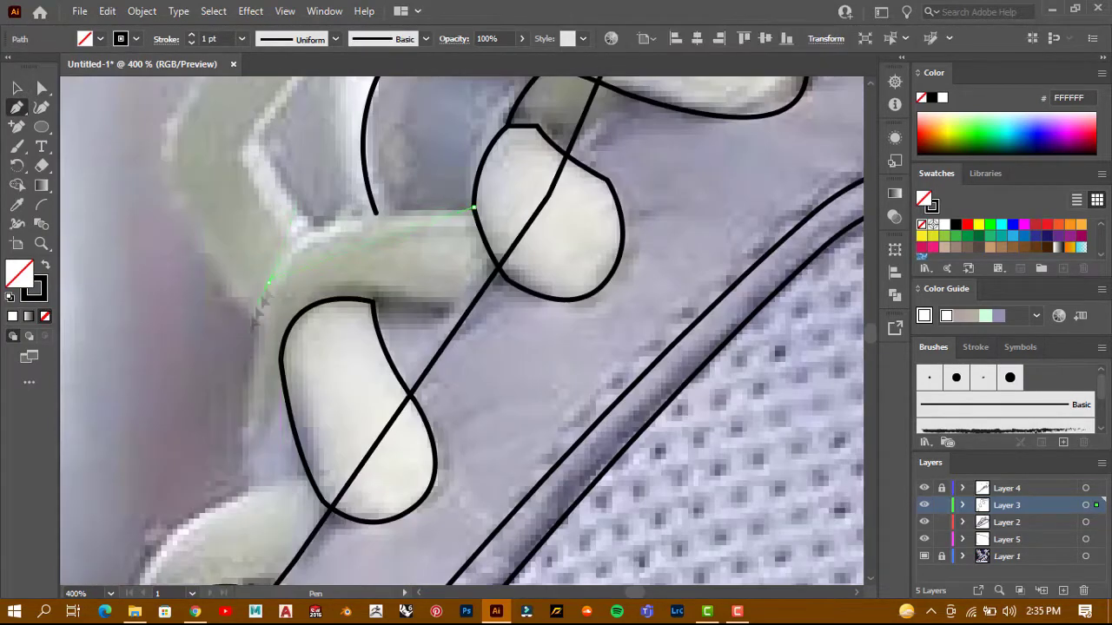
drag(269, 282, 249, 380)
drag(249, 488, 256, 581)
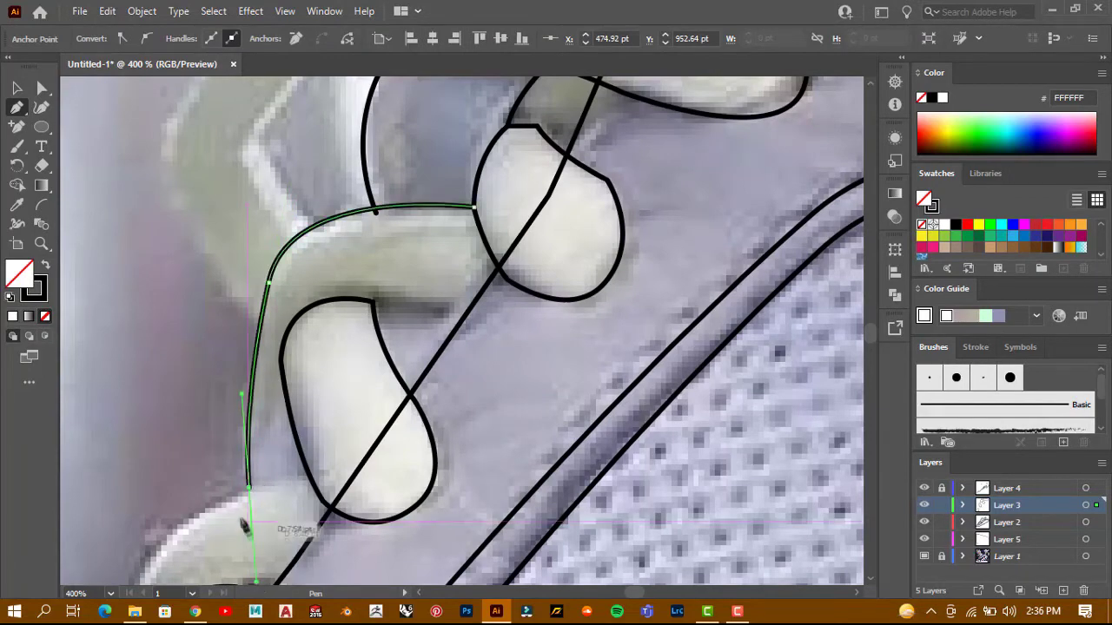
drag(311, 481, 322, 474)
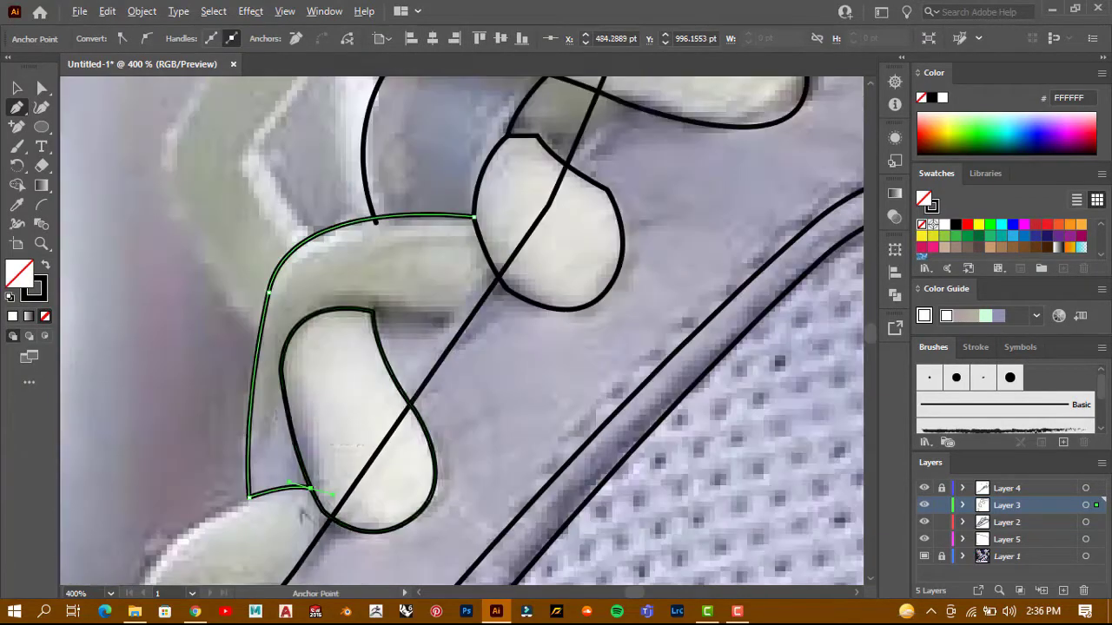
key(v)
Extend the open lace path from its endpoint, sweeping down-left along the lace
click(16, 107)
scroll(434, 330, down, 3)
scroll(489, 313, up, 5)
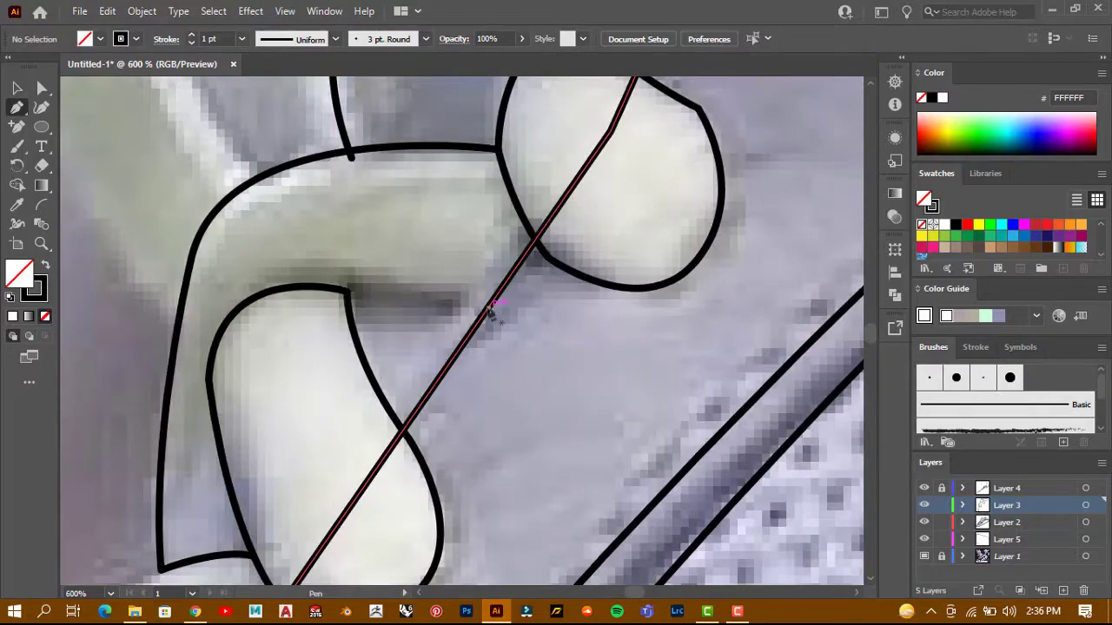
click(347, 293)
key(v)
alt+scroll(267, 174, down, 3)
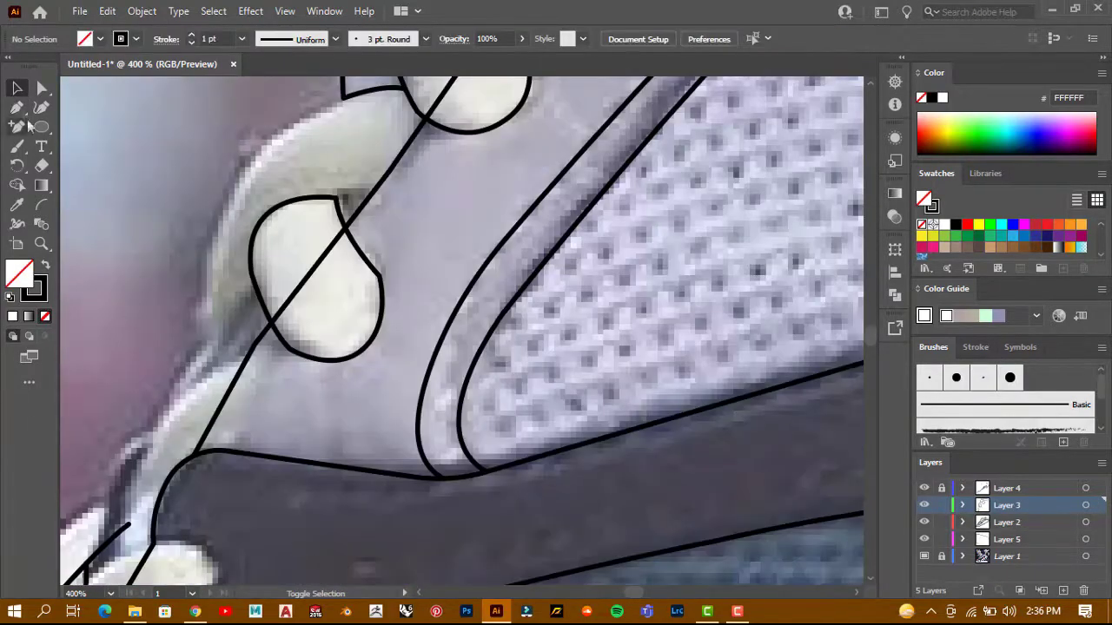
click(343, 96)
drag(205, 328, 223, 521)
key(Escape)
Add a curve from the lace top down along the shoe edge, then fit the artboard
scroll(243, 109, down, 4)
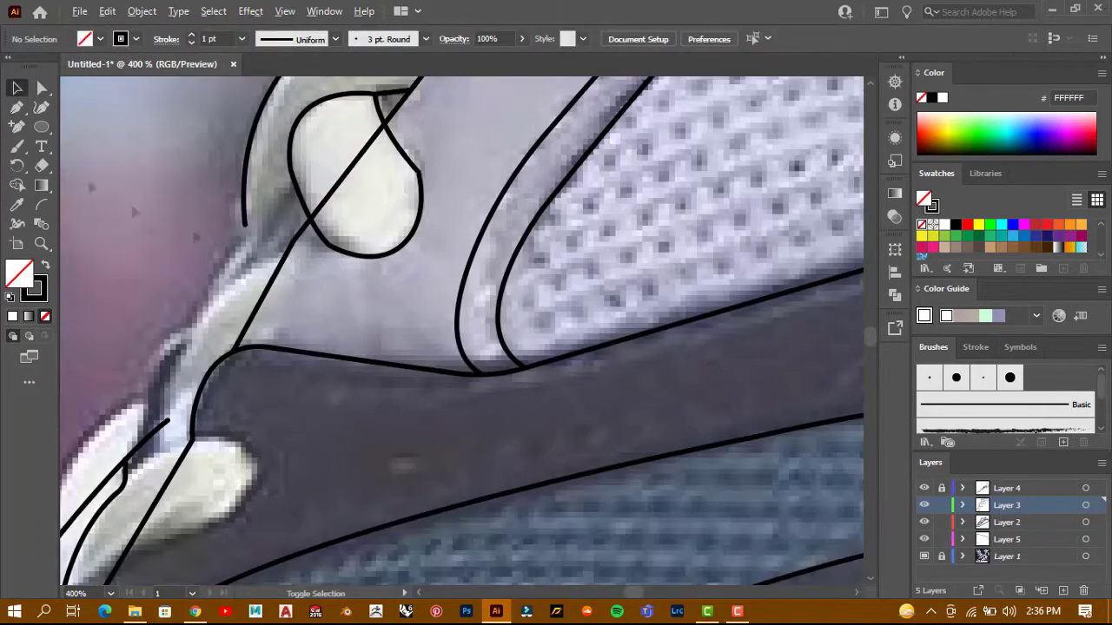
click(297, 188)
drag(244, 224, 262, 402)
drag(184, 347, 169, 426)
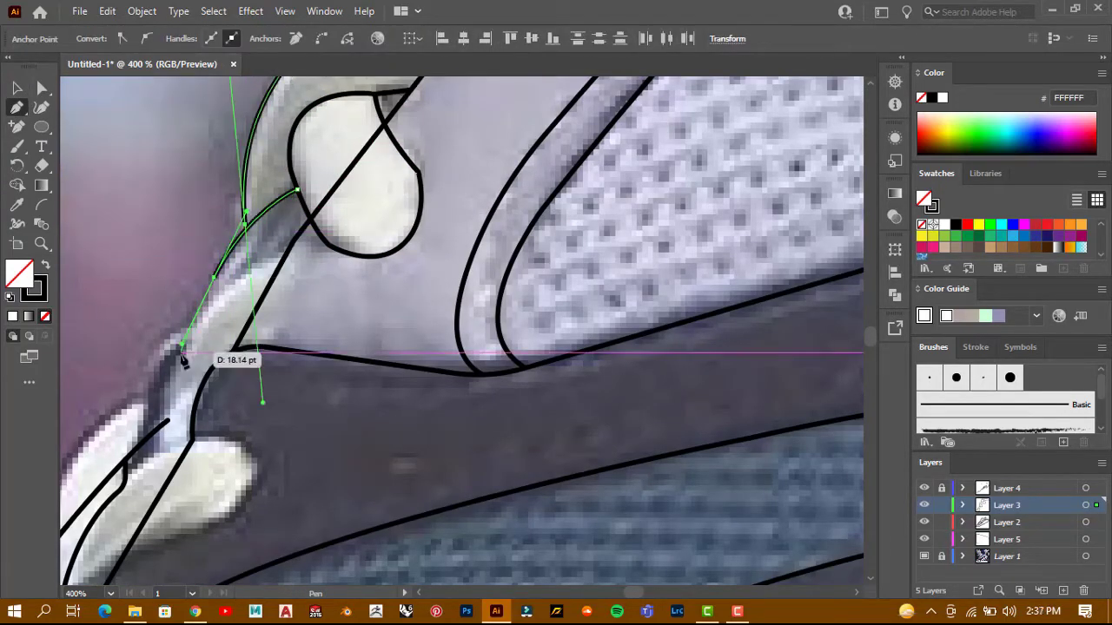
key(v)
click(77, 122)
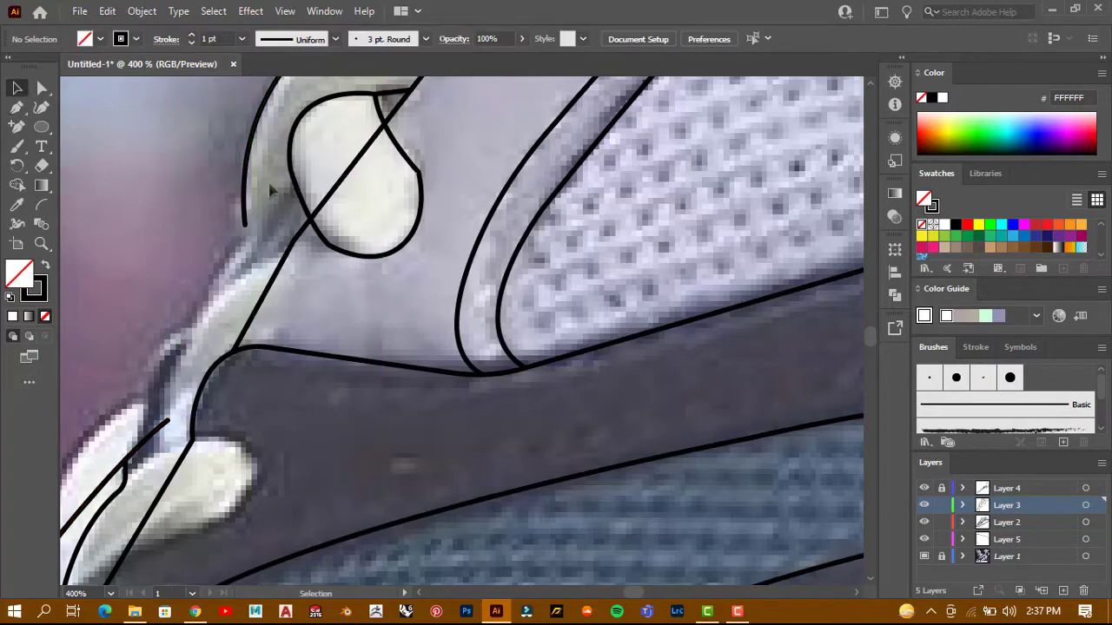
key(ctrl+0)
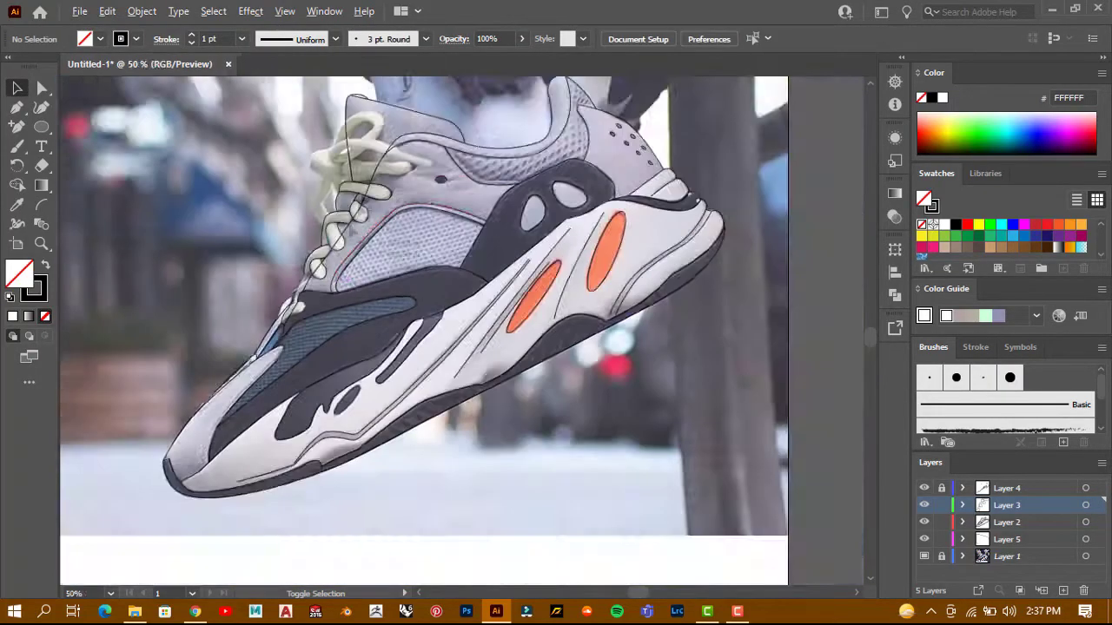
Preview the line art and outline the lace tip near the toe
key(ctrl+shift+w)
key(ctrl+shift+w)
scroll(298, 348, up, 3)
scroll(360, 315, up, 2)
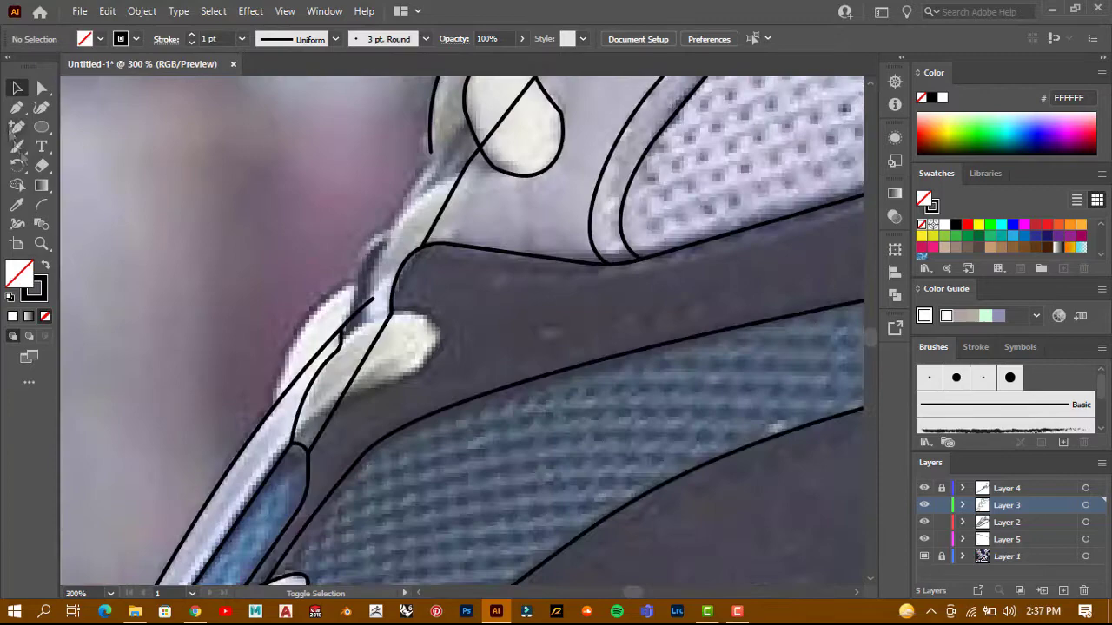
click(430, 358)
drag(393, 313, 323, 323)
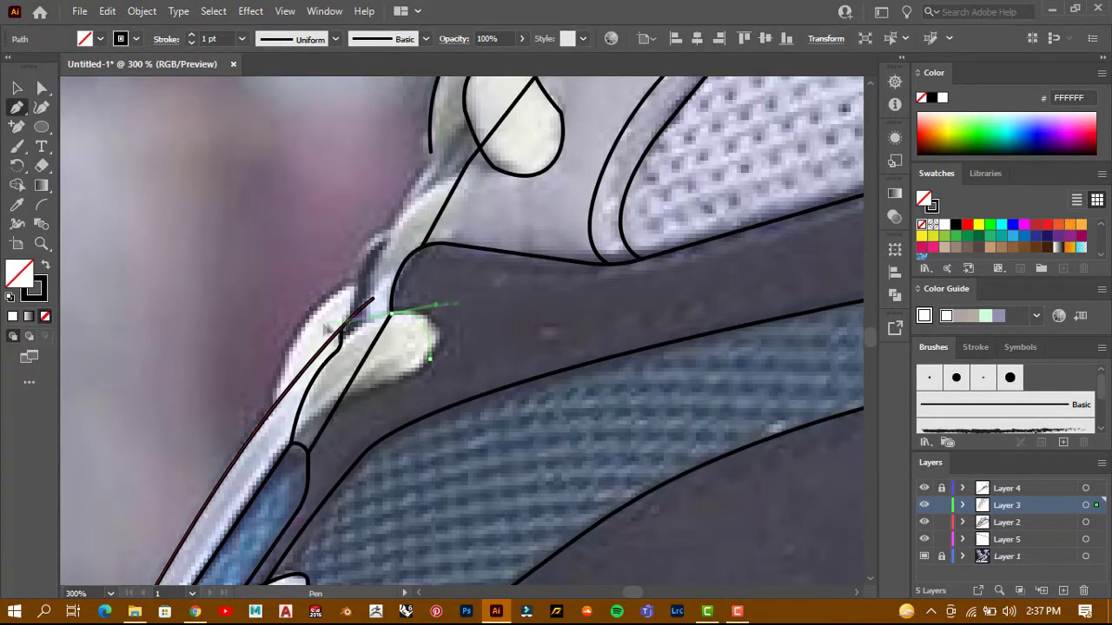
scroll(345, 344, up, 1)
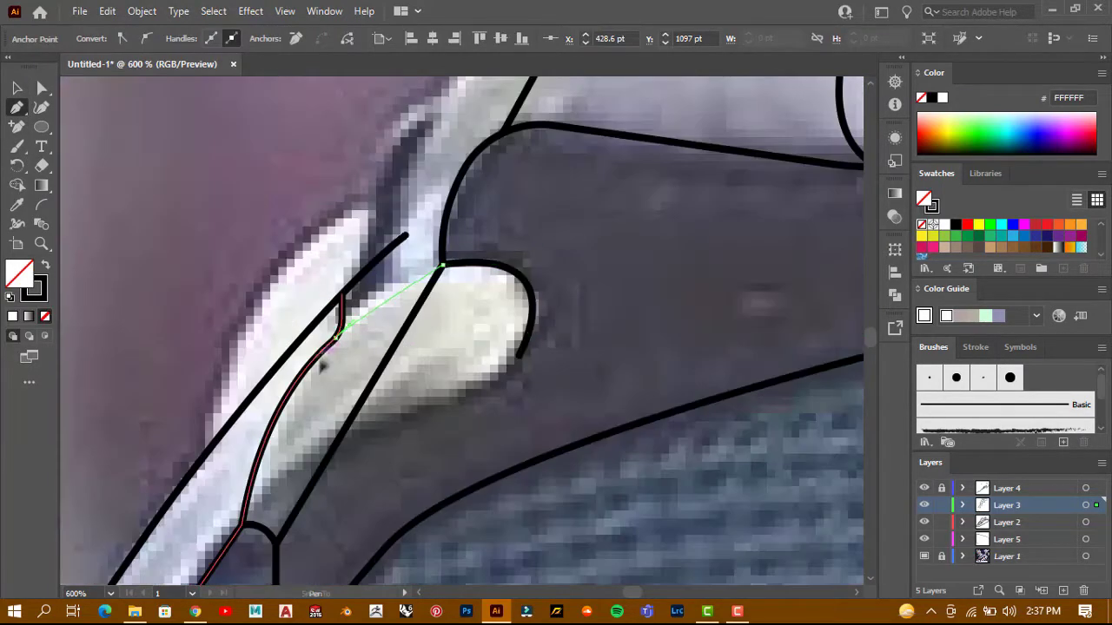
click(347, 324)
scroll(339, 343, down, 1)
ctrl+click(333, 341)
Draw a closed shape along the lace tip's lower edge
scroll(333, 341, up, 1)
key(p)
click(418, 280)
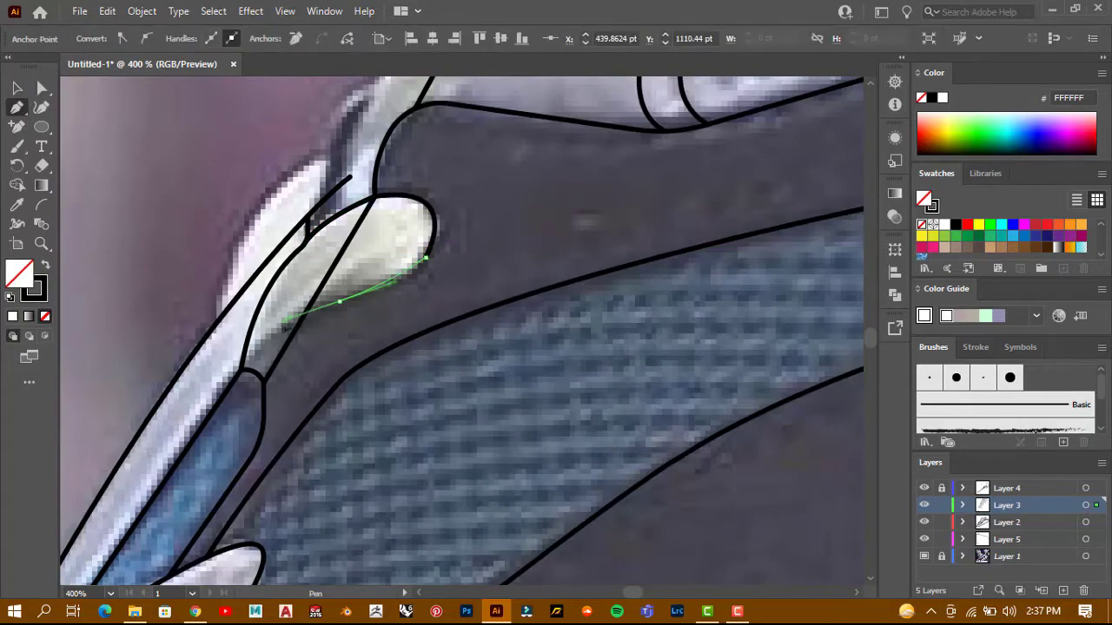
drag(259, 321, 242, 372)
click(242, 372)
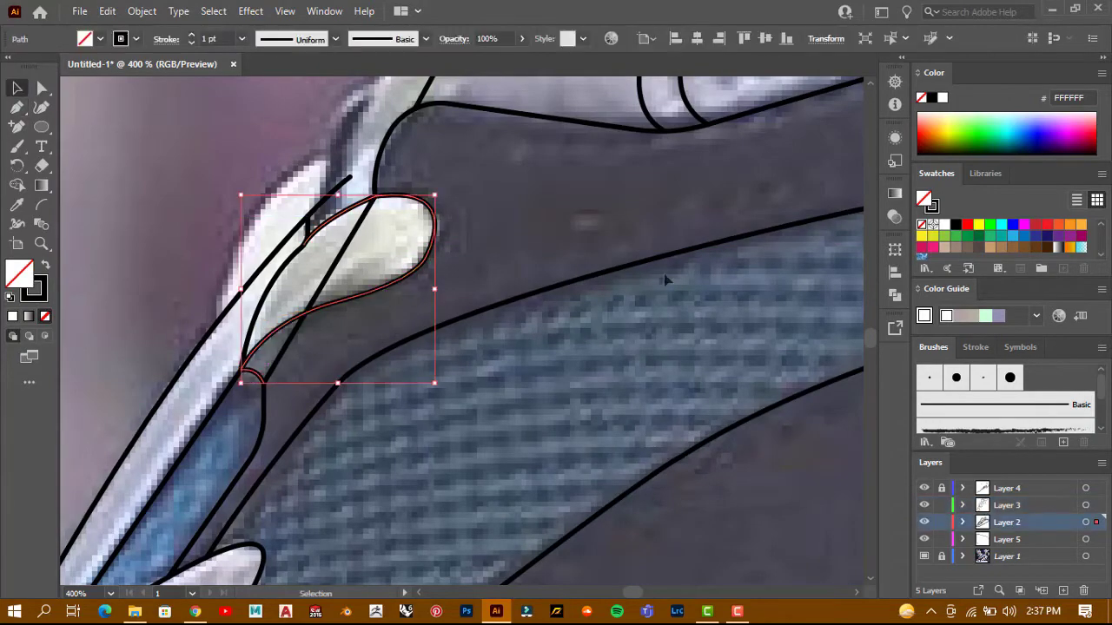
scroll(391, 339, down, 2)
scroll(337, 315, up, 2)
scroll(327, 417, down, 1)
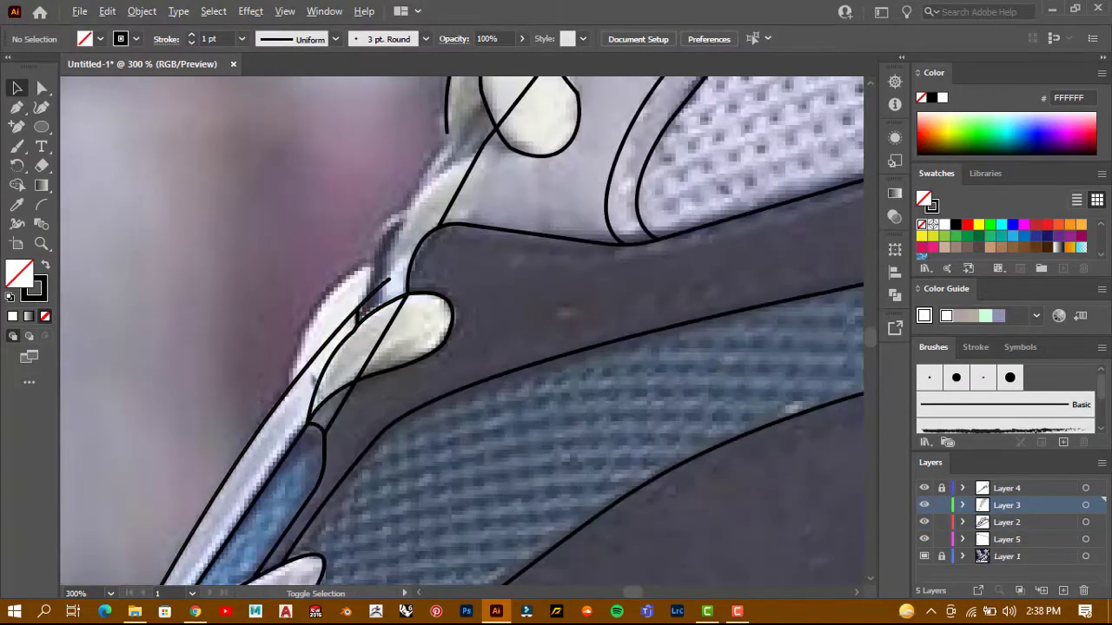
Add a short curved line along the lace
click(293, 393)
drag(372, 261, 446, 240)
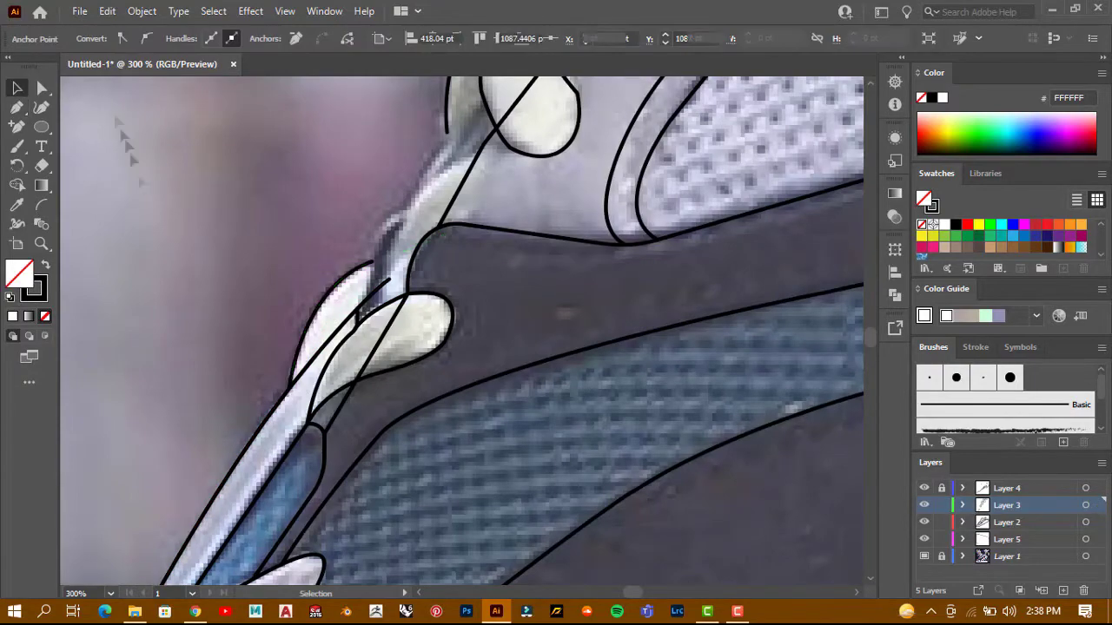
ctrl+click(112, 112)
scroll(278, 252, down, 1)
scroll(278, 252, up, 1)
scroll(278, 252, up, 1)
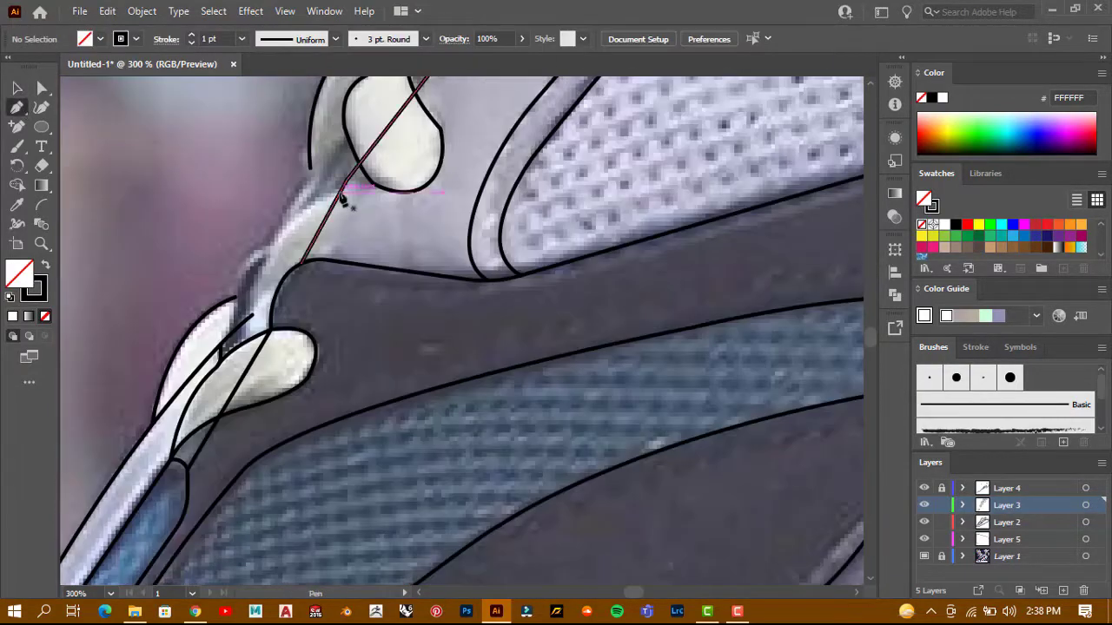
Trace the white edge strip with a multi-point path
click(339, 193)
click(286, 288)
click(286, 348)
click(17, 87)
Draw a second curved outline along the white strip and finish drawing
click(17, 107)
click(323, 135)
click(256, 257)
scroll(269, 269, up, 1)
drag(210, 366, 208, 395)
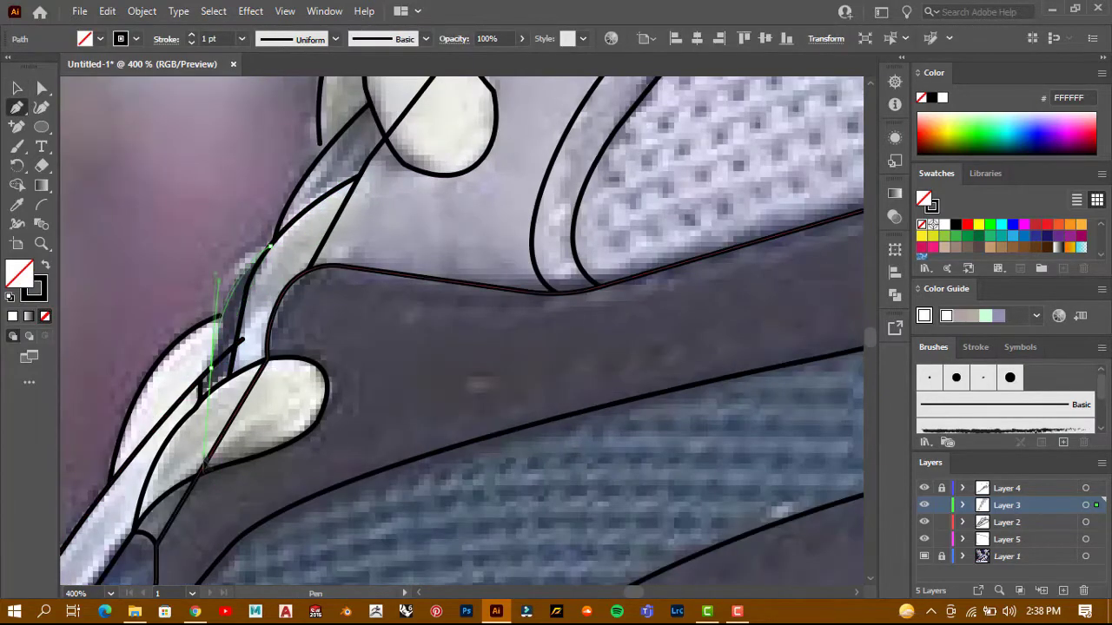
scroll(208, 396, up, 2)
click(197, 419)
key(v)
scroll(222, 174, down, 6)
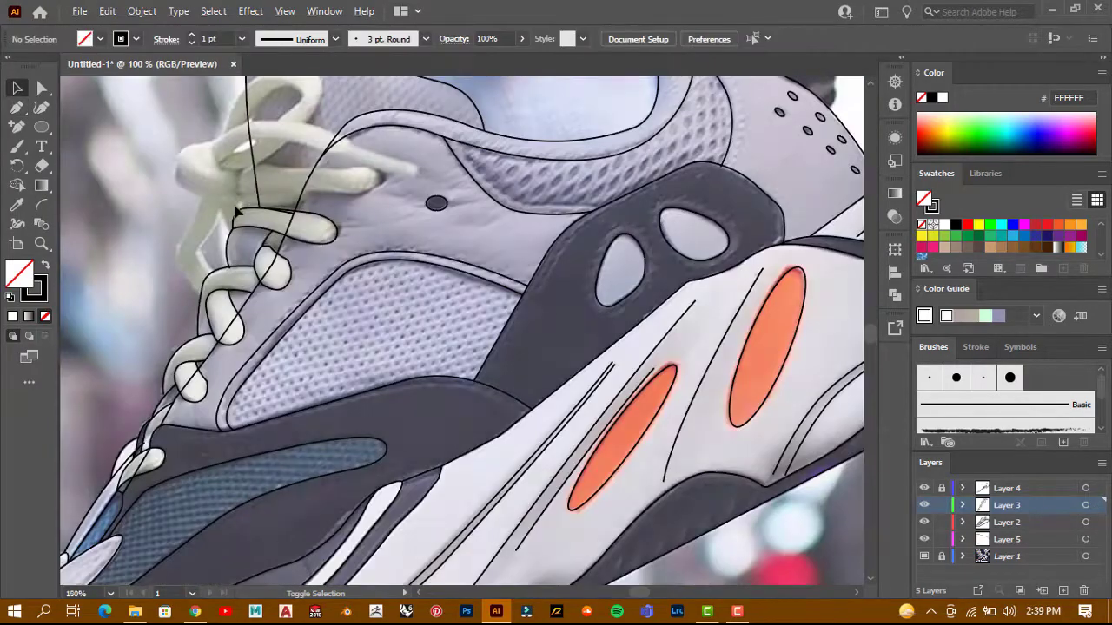
Start a curved outline around the upper lace loop's end
scroll(299, 133, up, 1)
scroll(299, 133, up, 1)
key(p)
click(397, 201)
mouse_move(466, 225)
mouse_down()
mouse_move(462, 276)
mouse_move(443, 282)
mouse_up()
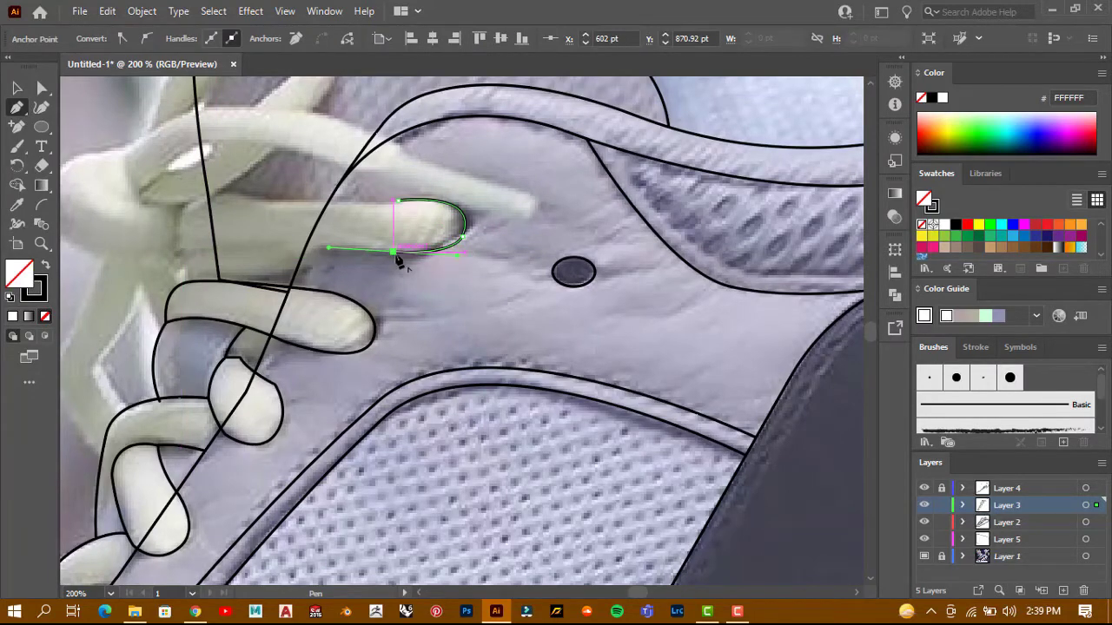
scroll(397, 261, down, 1)
scroll(459, 240, up, 1)
drag(397, 261, 324, 239)
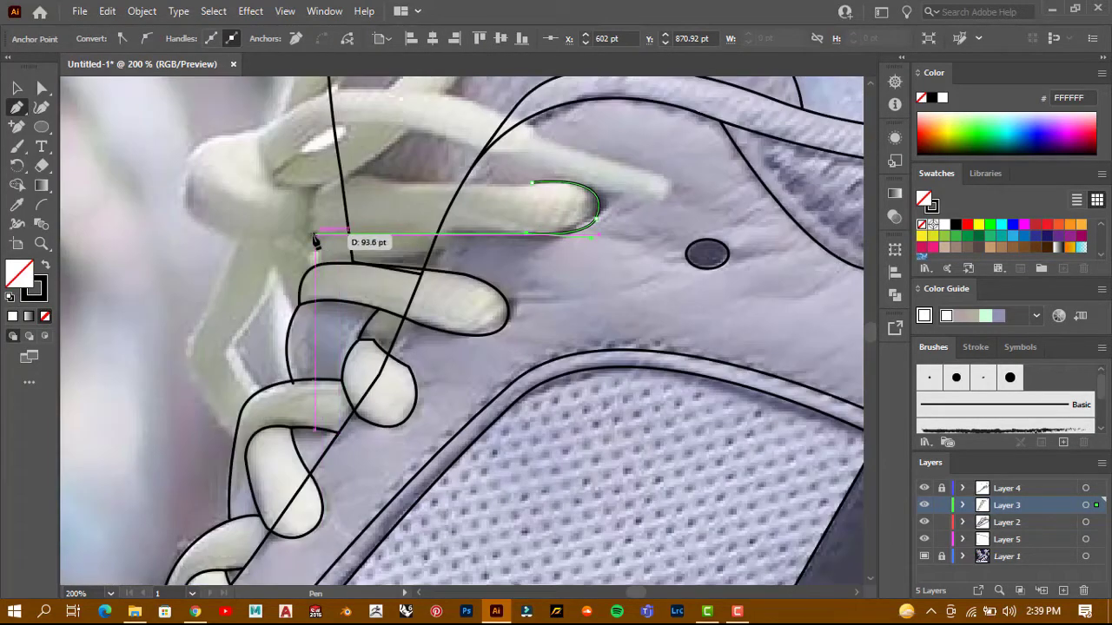
scroll(317, 246, down, 1)
scroll(317, 245, up, 1)
drag(317, 246, 347, 220)
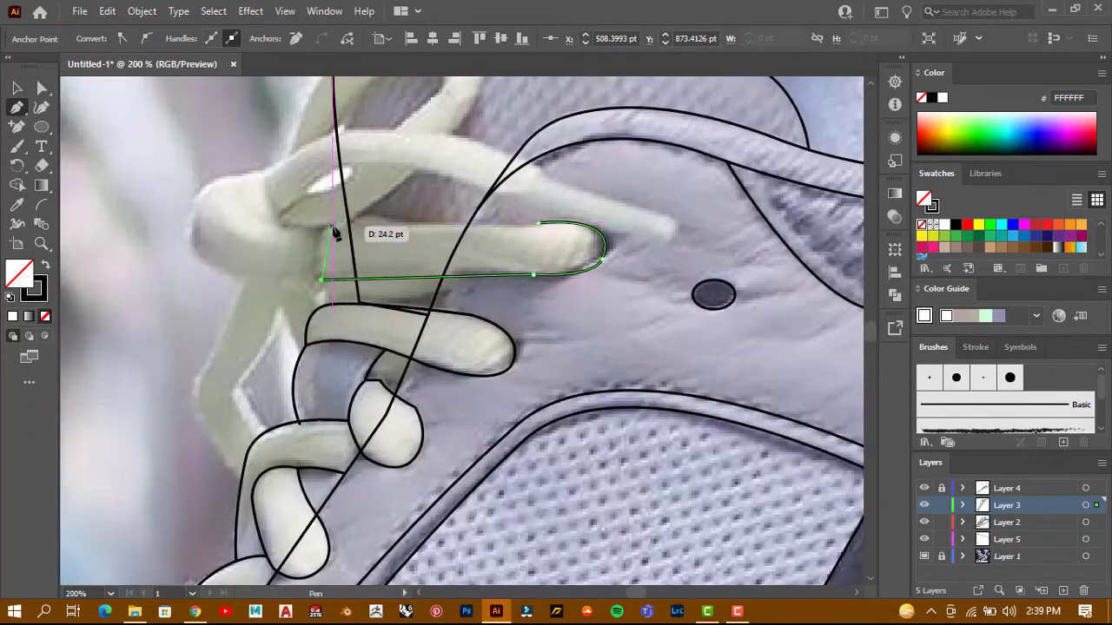
Place a closing anchor and pull its handle to round the loop
click(539, 224)
scroll(538, 224, down, 1)
scroll(178, 133, up, 2)
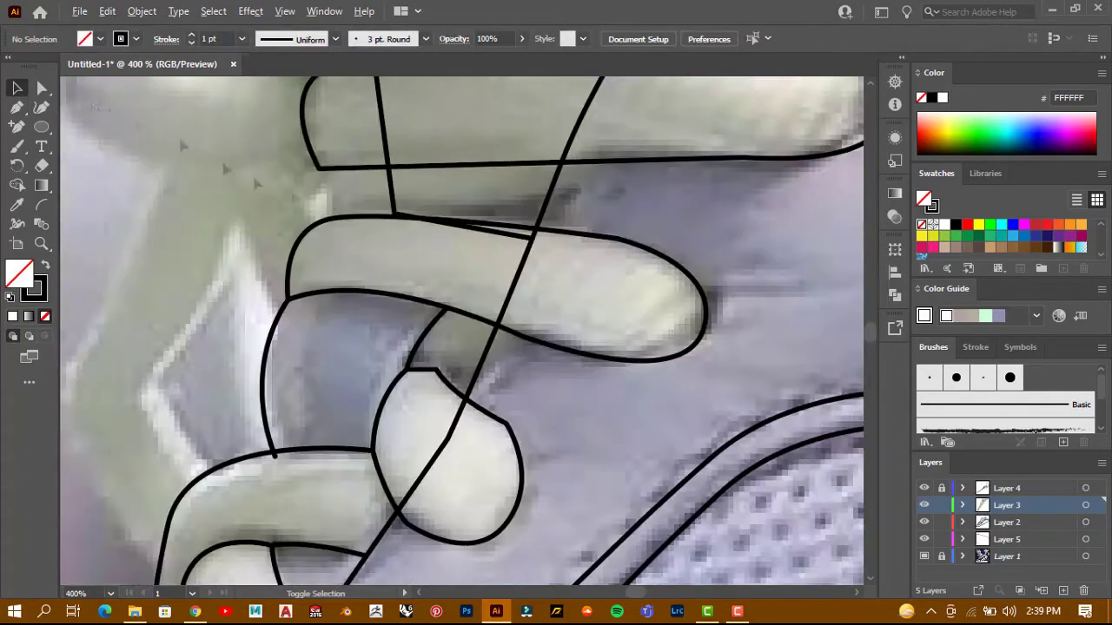
drag(319, 170, 139, 112)
scroll(144, 117, down, 3)
scroll(261, 217, up, 5)
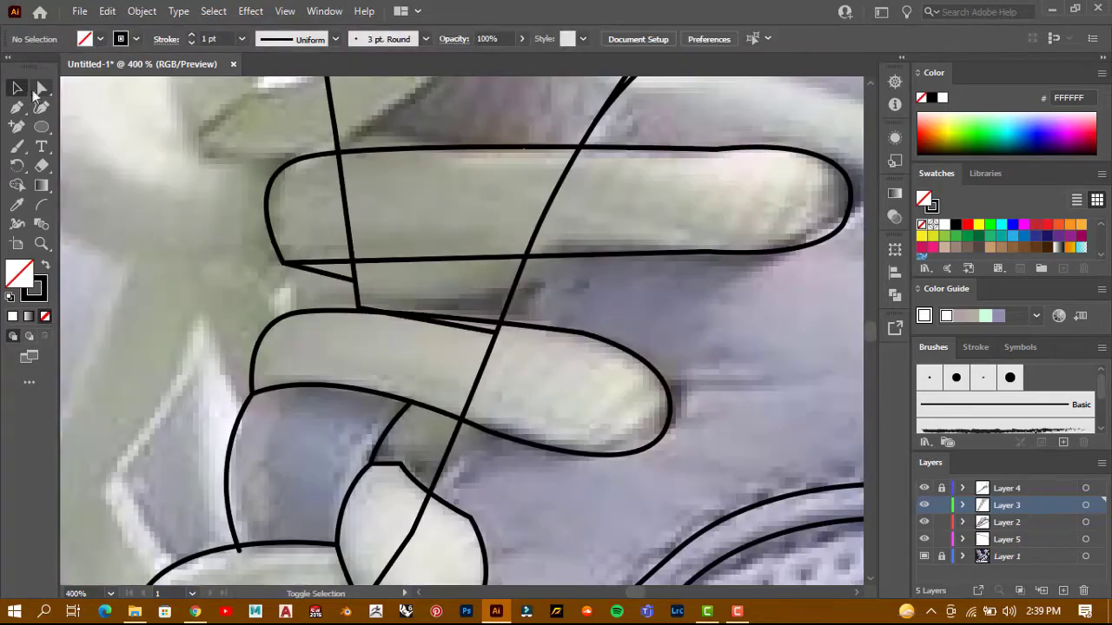
Nudge the loop's corner anchor onto the crossing line with Direct Selection
key(a)
click(295, 260)
drag(297, 261, 330, 252)
scroll(233, 313, down, 3)
scroll(233, 313, down, 2)
scroll(252, 278, down, 1)
scroll(261, 260, up, 1)
scroll(277, 246, up, 1)
scroll(346, 248, down, 1)
scroll(322, 243, down, 2)
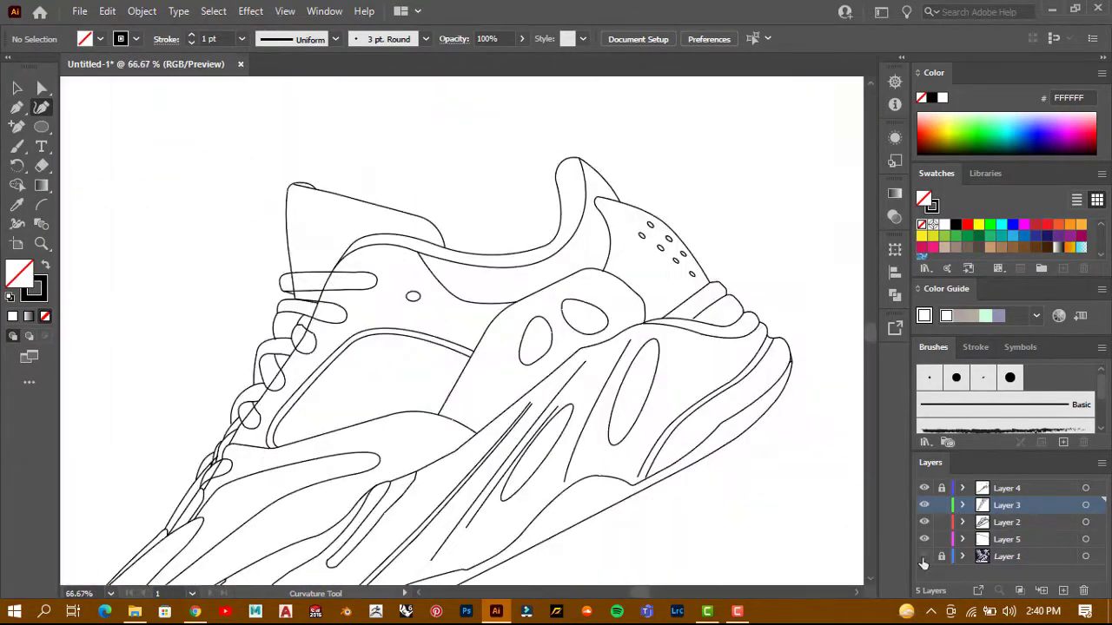
Show the reference photo again and start tracing the loose lace end near the collar
click(923, 559)
scroll(413, 300, up, 1)
scroll(211, 241, up, 1)
click(189, 238)
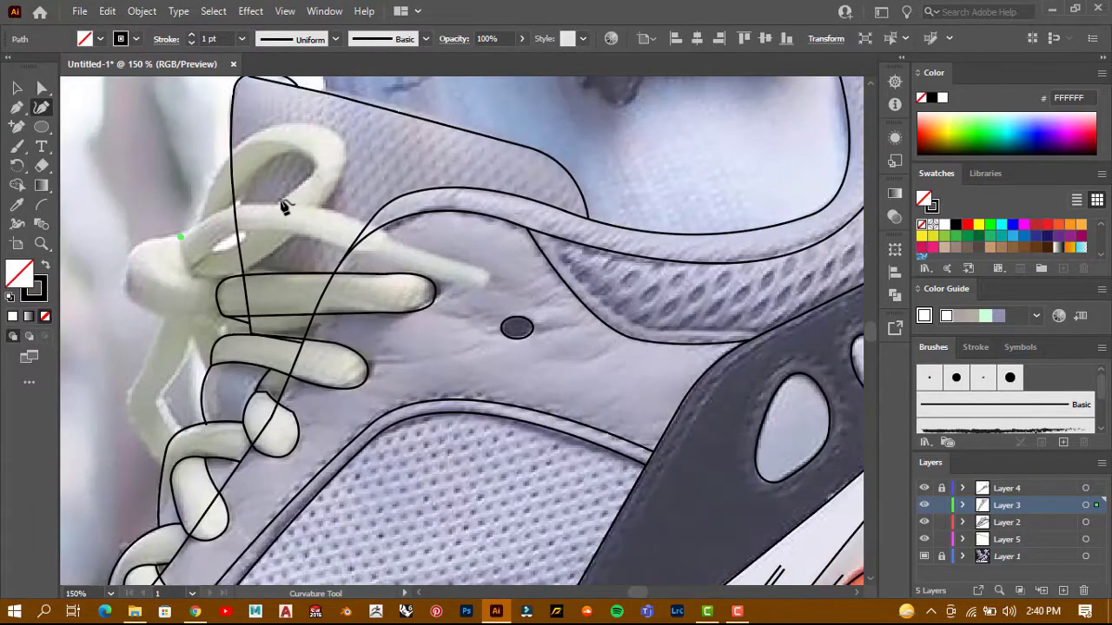
click(315, 211)
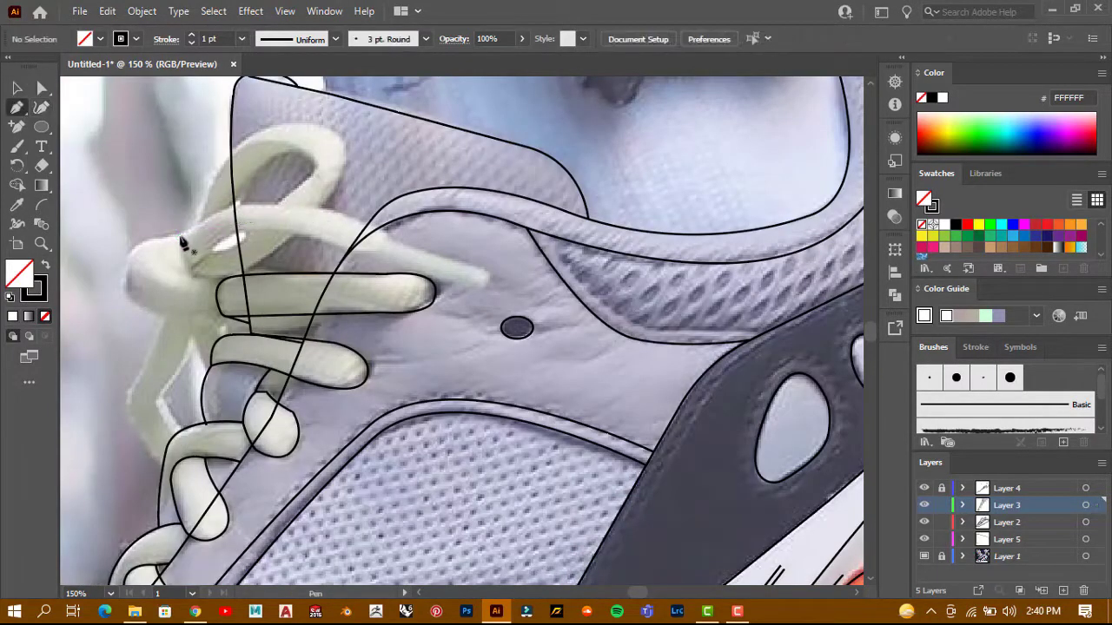
key(p)
click(387, 236)
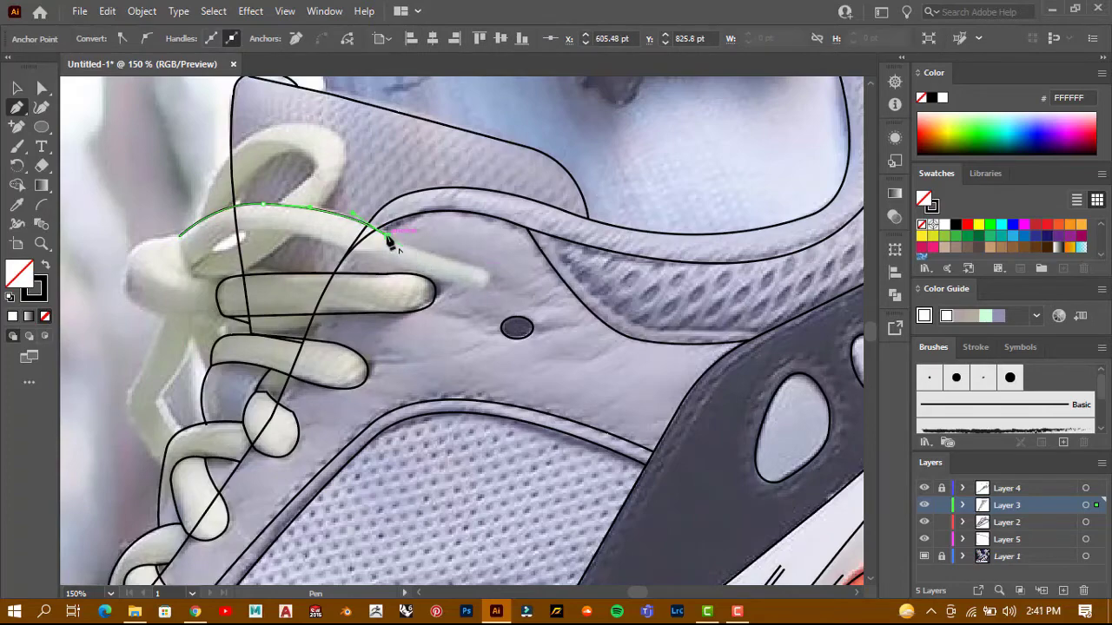
Curve the lace-end outline with smooth anchors and close it at its start point
scroll(376, 265, up, 3)
drag(374, 234, 373, 265)
scroll(376, 251, down, 4)
scroll(348, 226, up, 3)
mouse_move(356, 218)
mouse_down()
mouse_move(335, 231)
mouse_move(300, 226)
mouse_move(223, 300)
mouse_up()
drag(196, 232, 211, 189)
key(v)
Copy the lace shape beside the grey dot and reshape the copy's curve around the dot
key(ctrl+shift+a)
key(ctrl+minus)
key(ctrl+minus)
drag(309, 193, 521, 329)
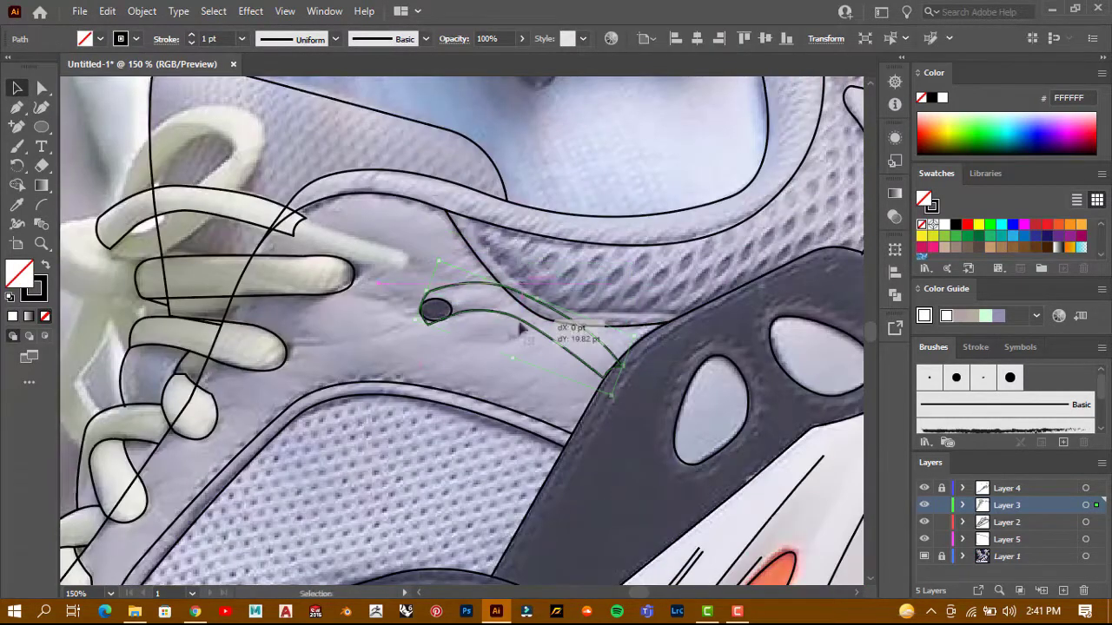
scroll(455, 330, up, 3)
key(a)
scroll(400, 261, up, 3)
drag(413, 401, 415, 411)
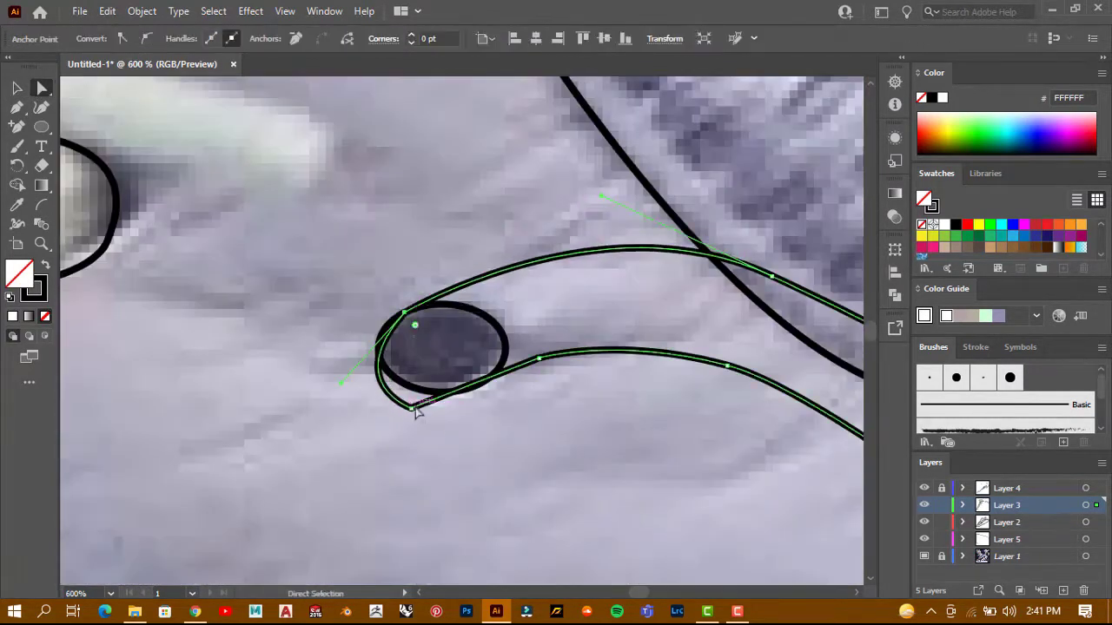
key(ctrl+shift+a)
Draw the edge line of the lace tip
scroll(280, 330, down, 5)
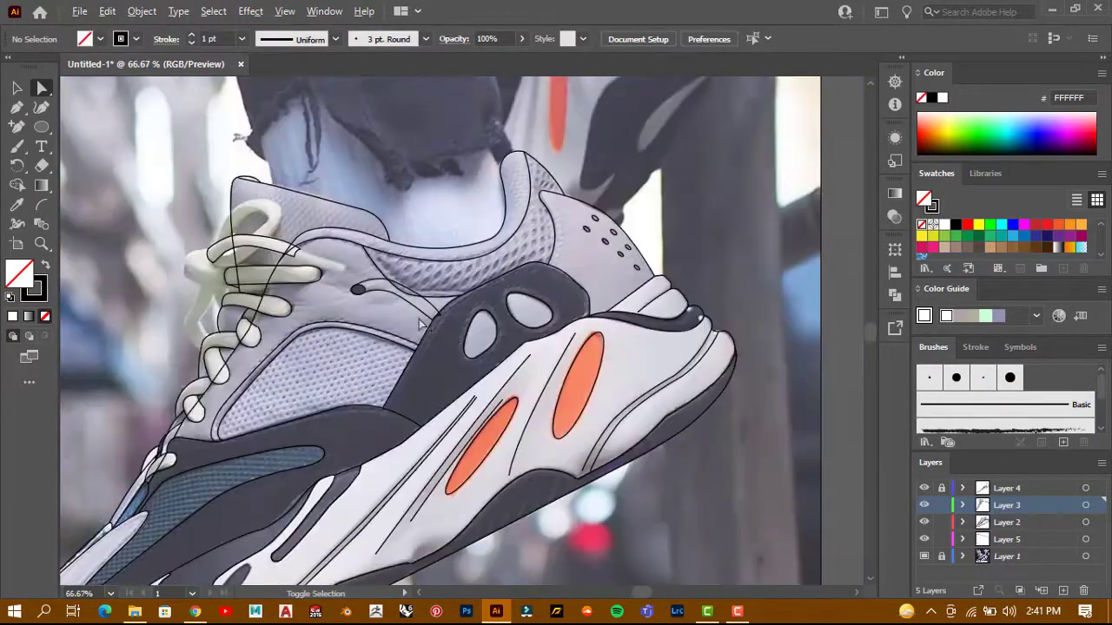
scroll(411, 304, up, 3)
scroll(47, 122, up, 2)
mouse_move(186, 174)
mouse_down()
mouse_move(392, 245)
mouse_move(379, 275)
mouse_up()
Add a narrow oval cap on the lace tip with the Ellipse tool
key(v)
key(ctrl+shift+a)
click(41, 127)
scroll(382, 261, up, 2)
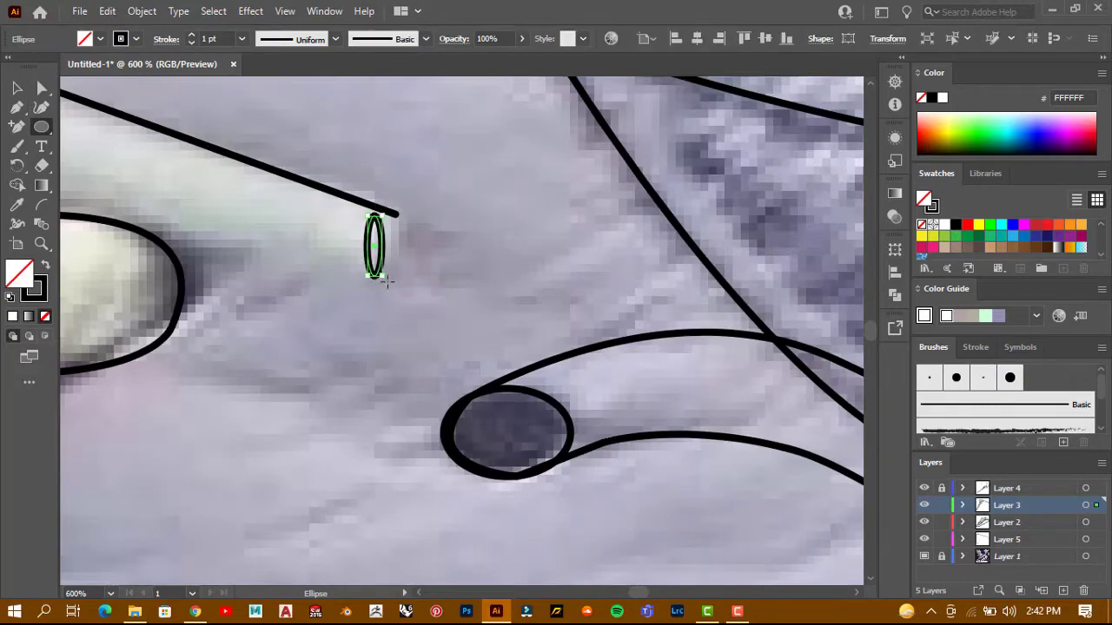
scroll(380, 273, up, 3)
drag(356, 316, 408, 205)
click(408, 205)
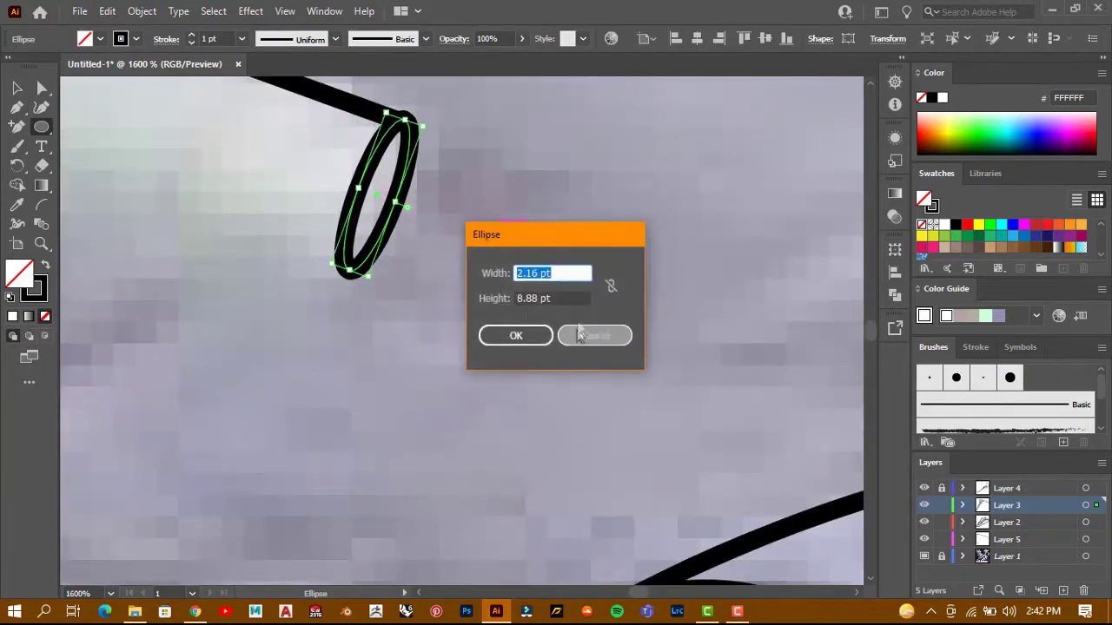
key(Escape)
key(v)
scroll(638, 391, down, 3)
Draw the second edge of the lace tip with the Pen tool
key(p)
click(139, 219)
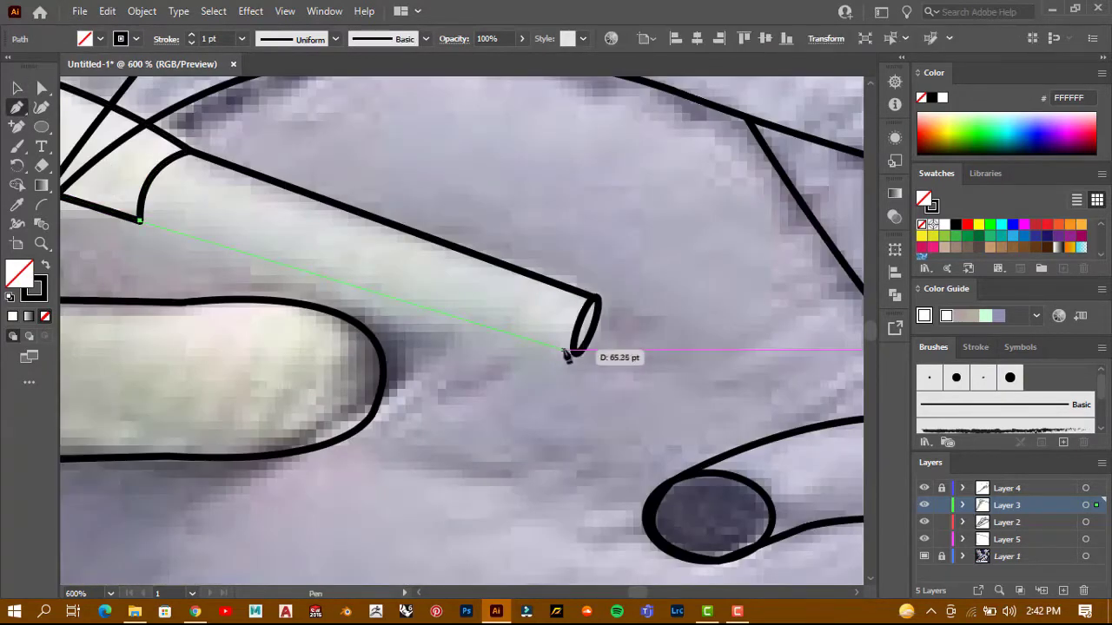
key(Escape)
key(v)
scroll(567, 356, down, 5)
scroll(92, 152, up, 6)
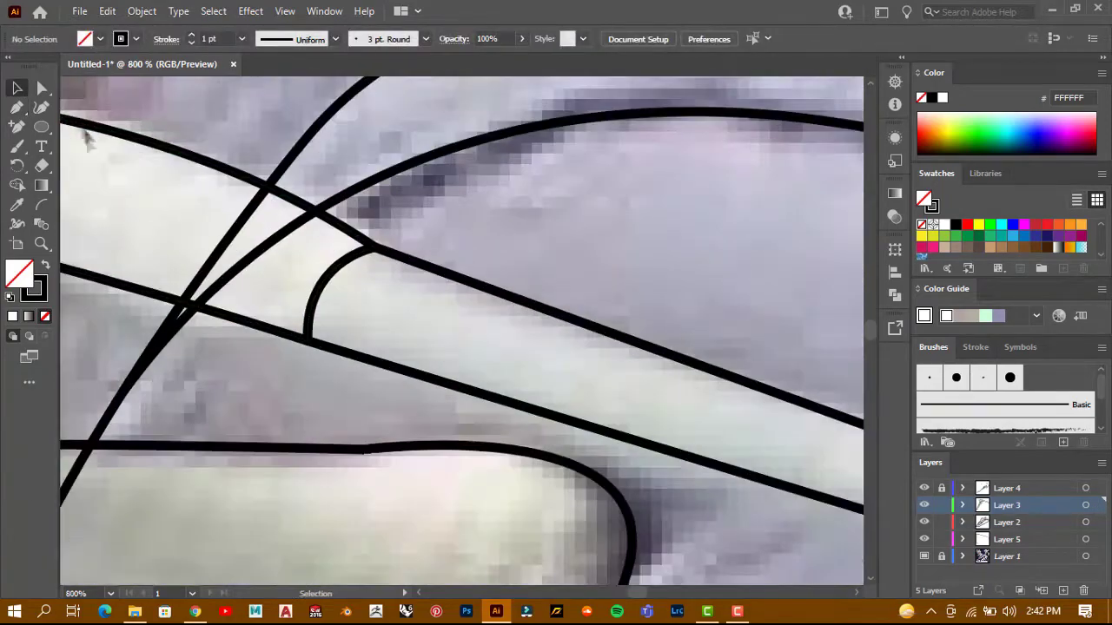
scroll(269, 241, up, 3)
Select the lace tip and the curved lace paths beside the heel-panel hole with Direct Selection
key(a)
scroll(269, 242, down, 8)
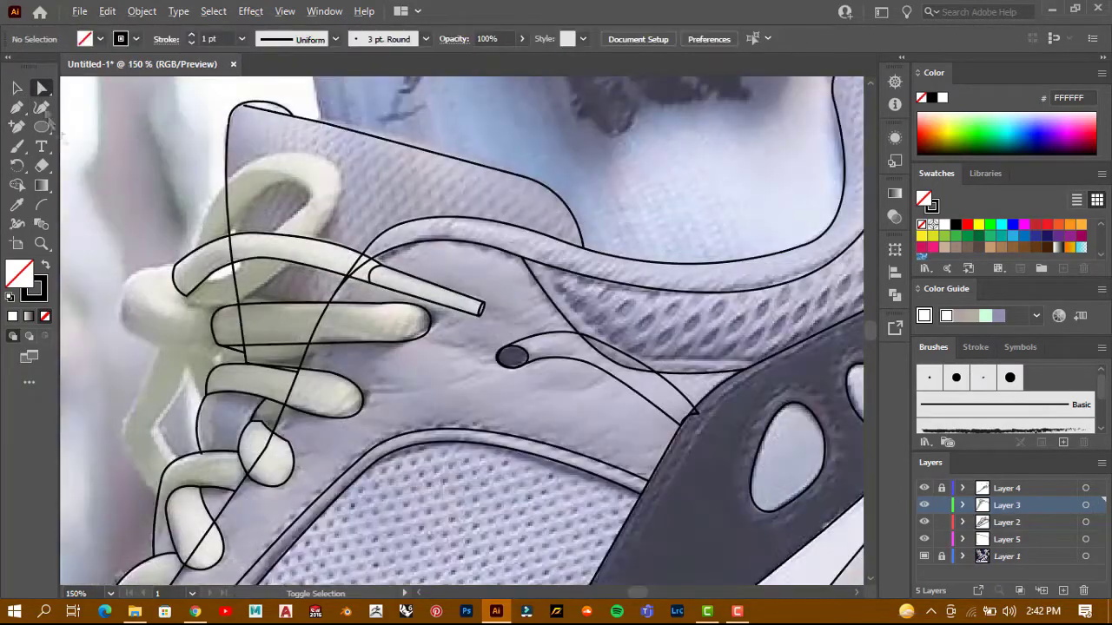
click(484, 303)
scroll(469, 304, right, 2)
click(458, 299)
click(451, 304)
click(365, 274)
scroll(426, 308, up, 3)
scroll(463, 311, down, 2)
scroll(462, 311, down, 2)
Move the curved lace path's bottom anchor onto the grey dot's outline
click(591, 322)
scroll(556, 323, down, 2)
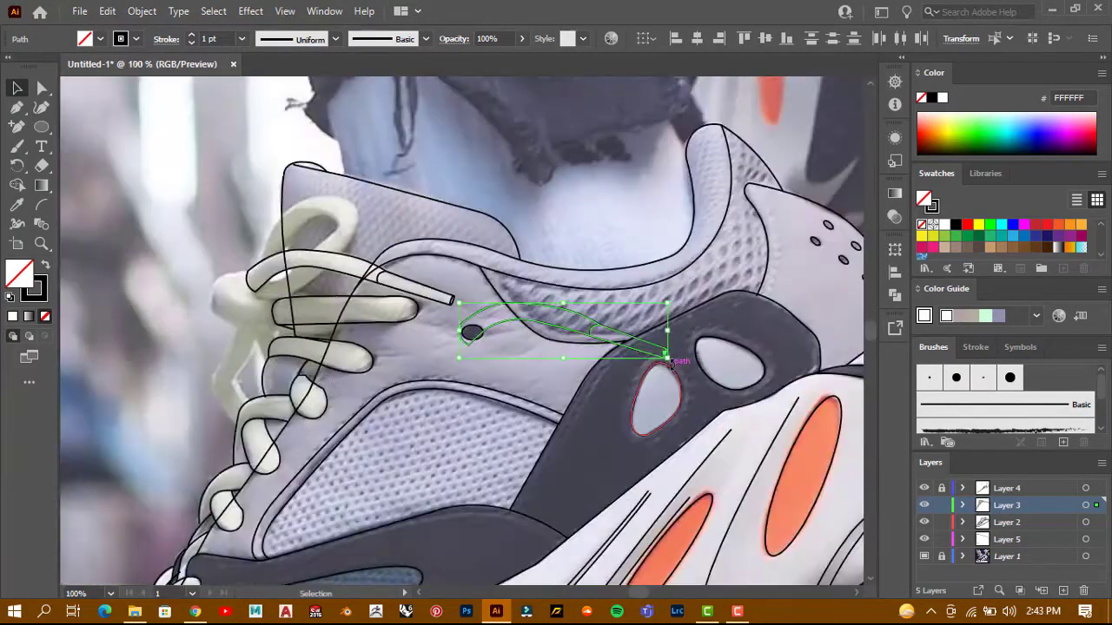
scroll(545, 321, down, 1)
scroll(475, 318, up, 6)
key(a)
click(419, 484)
scroll(434, 494, up, 2)
drag(469, 456, 509, 422)
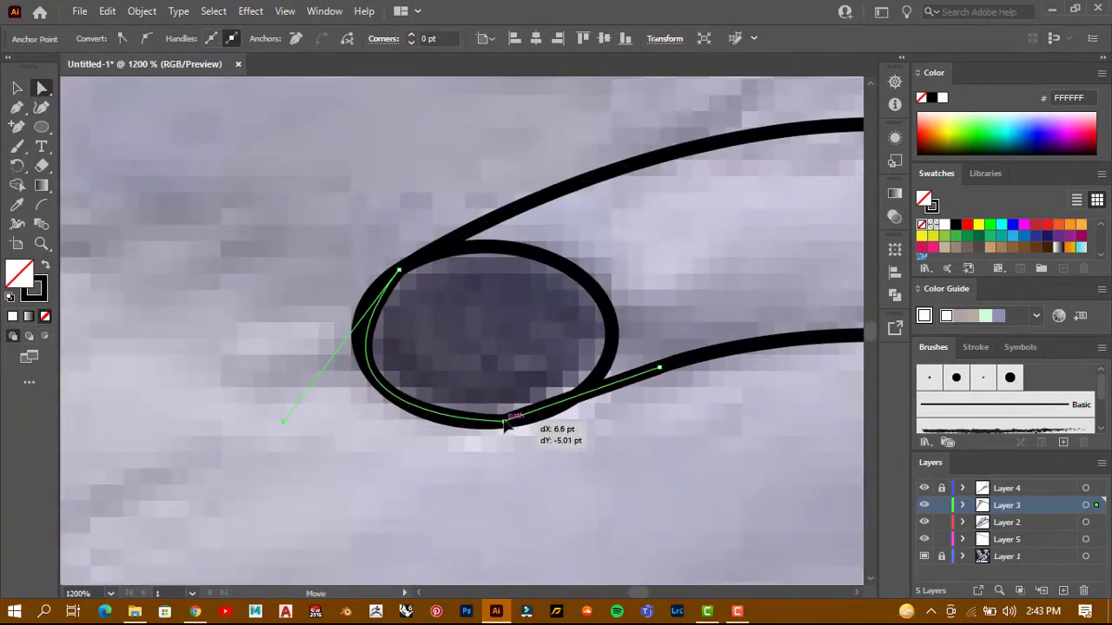
scroll(509, 422, down, 5)
click(298, 382)
Reshape the curved edge of the lace tip
scroll(298, 383, down, 3)
scroll(521, 365, up, 4)
scroll(608, 365, down, 2)
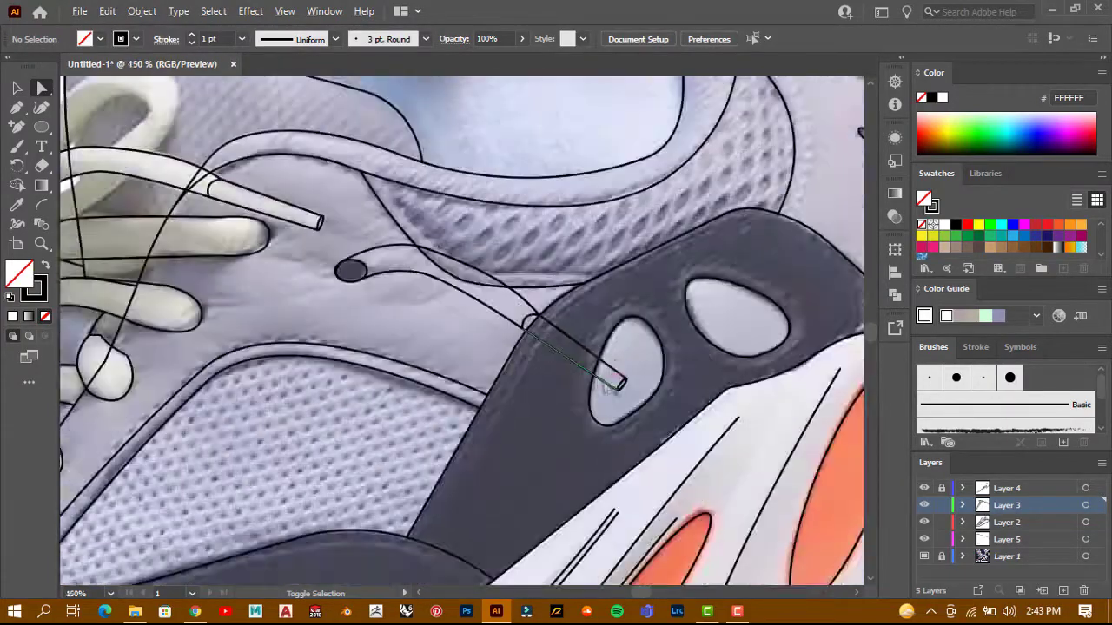
scroll(621, 356, up, 5)
click(650, 330)
click(703, 356)
scroll(703, 356, down, 3)
scroll(409, 258, up, 2)
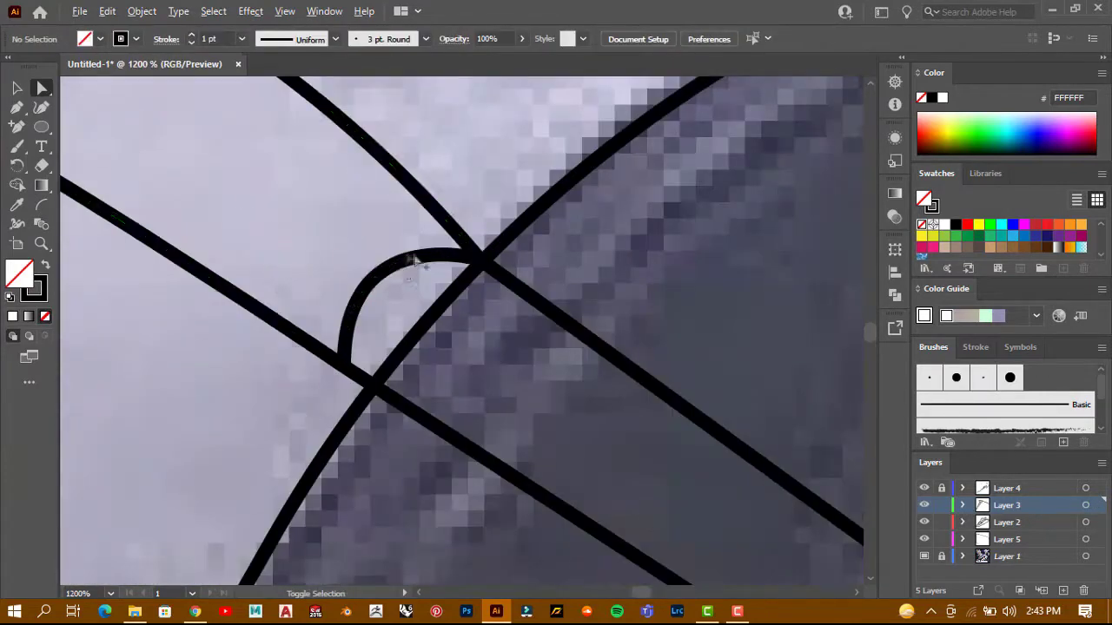
click(409, 258)
mouse_move(344, 223)
mouse_down()
mouse_move(290, 191)
mouse_move(334, 252)
mouse_up()
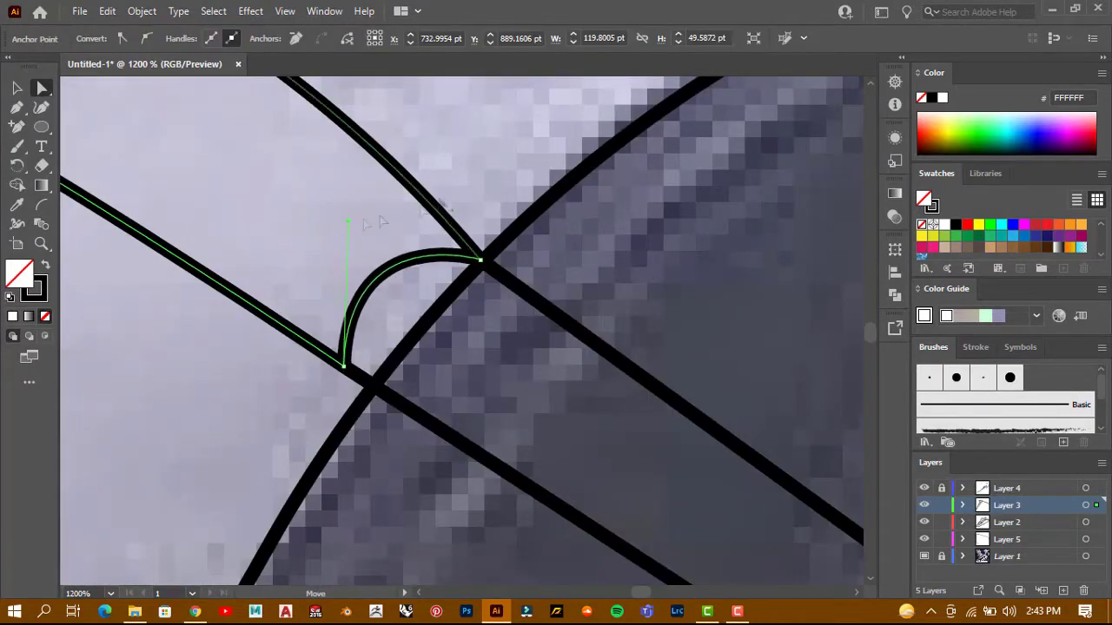
Adjust the lace tip anchor position and check its upper curved edge
scroll(383, 224, down, 2)
drag(639, 470, 625, 502)
click(271, 176)
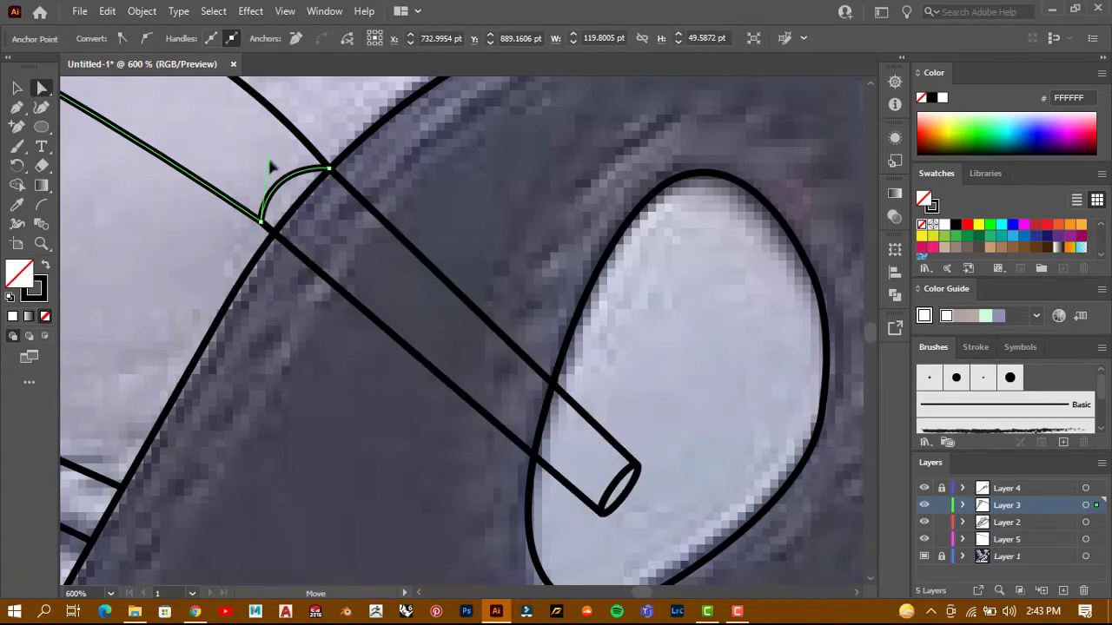
click(271, 166)
scroll(271, 167, down, 3)
scroll(287, 200, down, 3)
scroll(287, 200, up, 3)
Hide the reference photo and draw a short curved line along the lace loop
key(v)
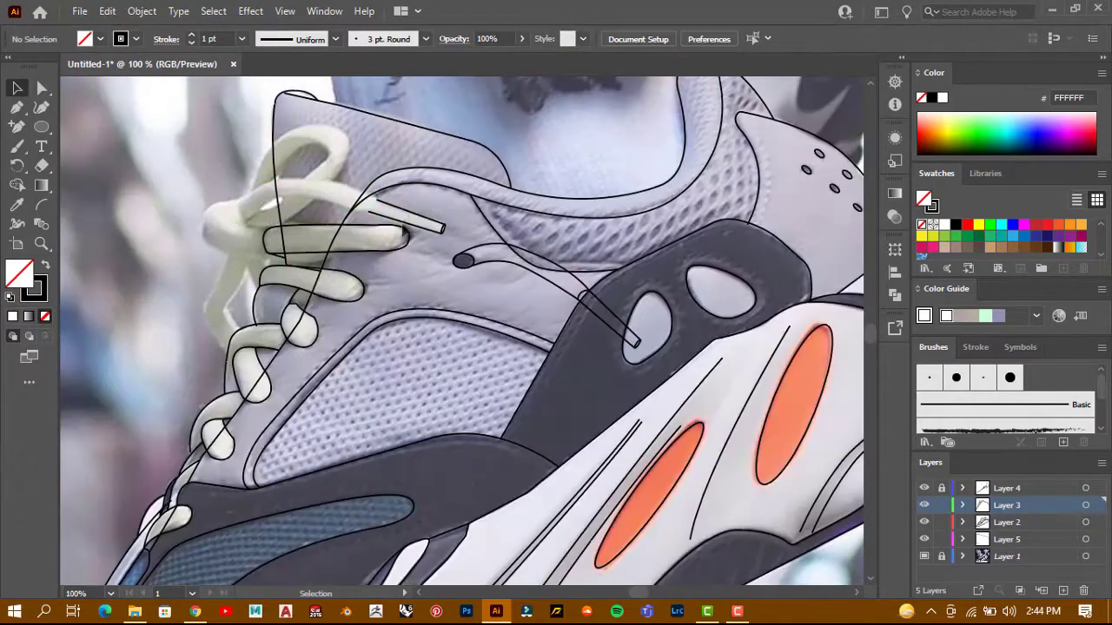
scroll(422, 222, down, 3)
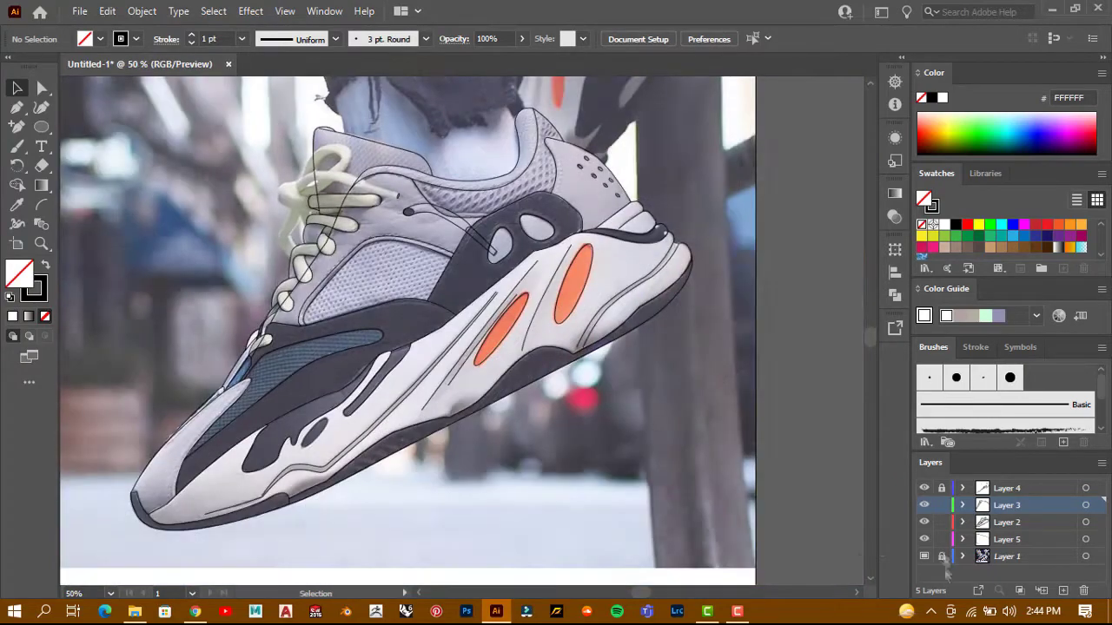
click(924, 556)
scroll(369, 310, down, 1)
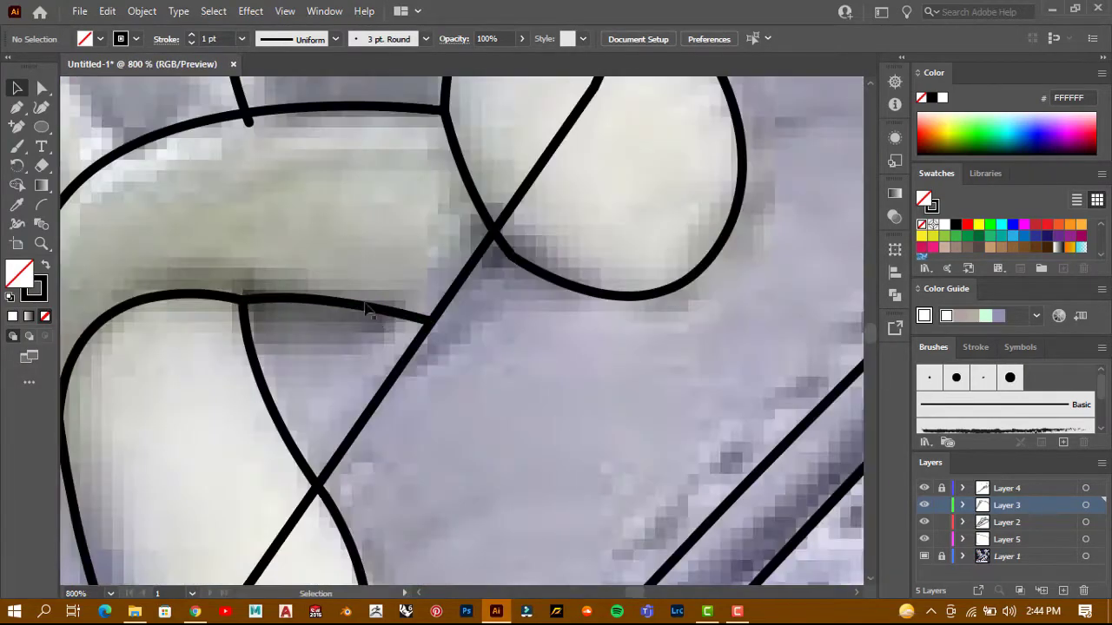
scroll(298, 322, down, 1)
scroll(418, 177, down, 2)
key(p)
scroll(356, 277, up, 3)
click(248, 209)
drag(285, 346, 291, 424)
ctrl+click(276, 276)
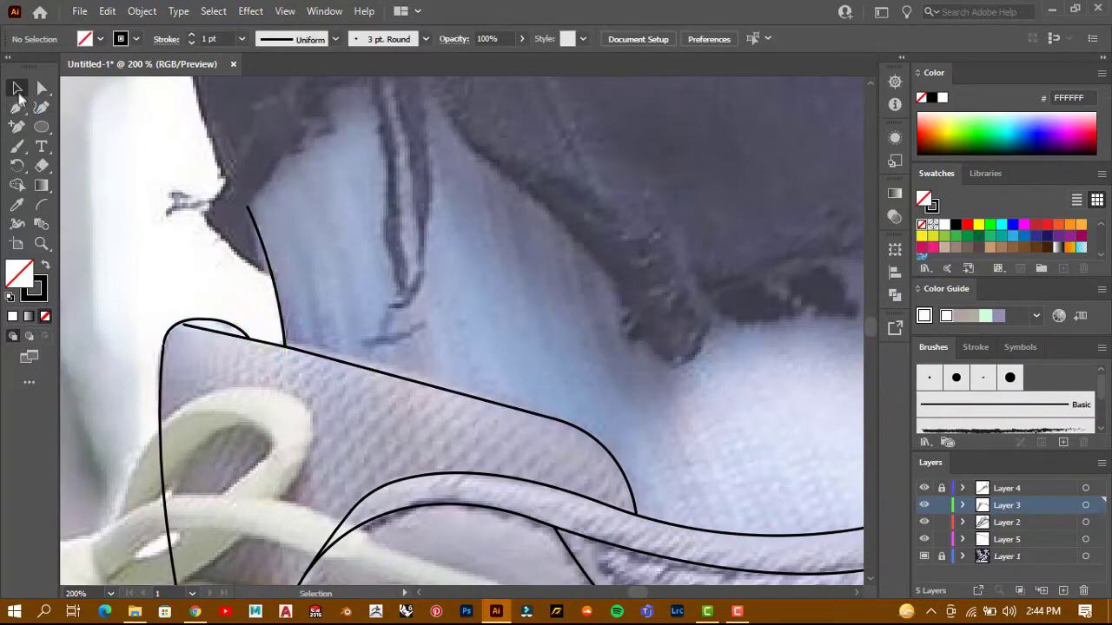
Discard a stray collar curve, make Layer 1 active and add a new layer above it
click(17, 106)
scroll(223, 198, down, 2)
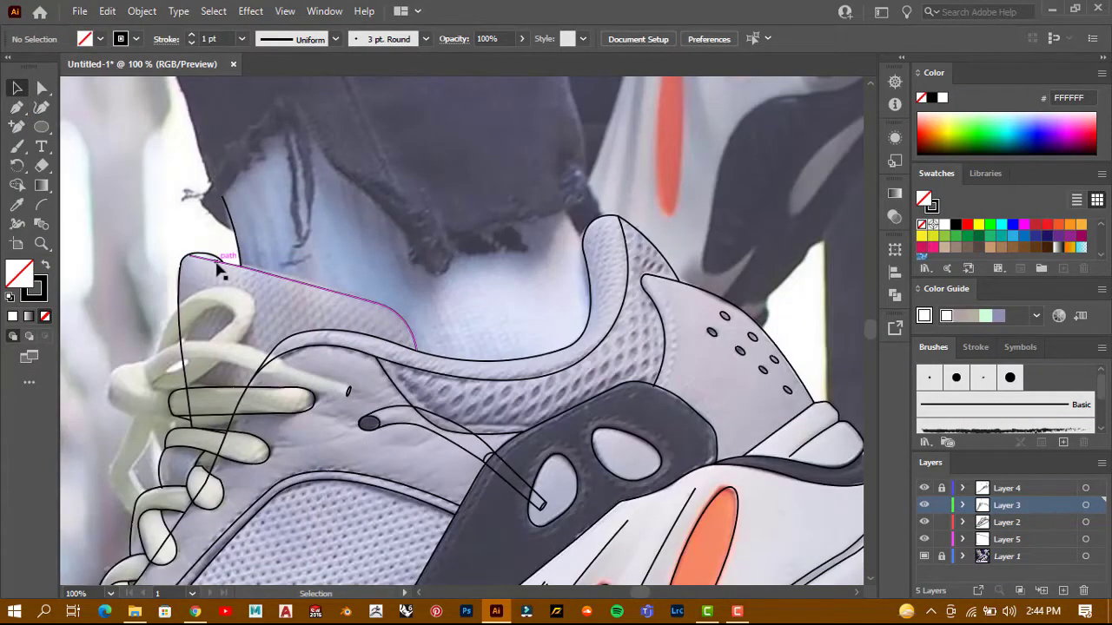
click(186, 192)
scroll(186, 191, up, 2)
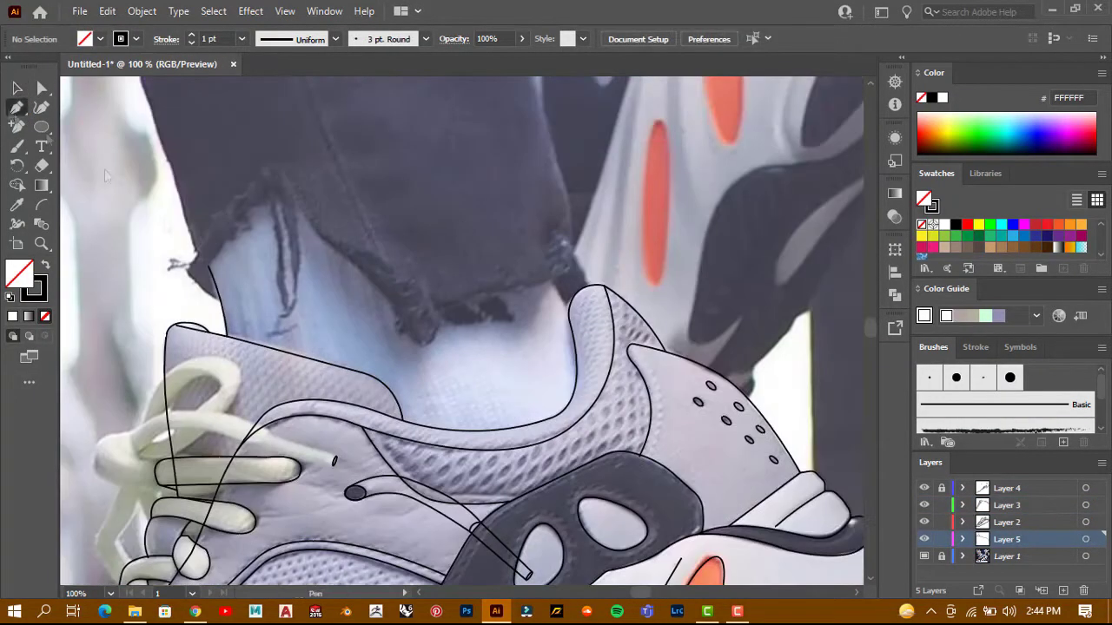
scroll(235, 347, up, 2)
click(198, 227)
drag(225, 330, 228, 268)
key(Delete)
click(1025, 557)
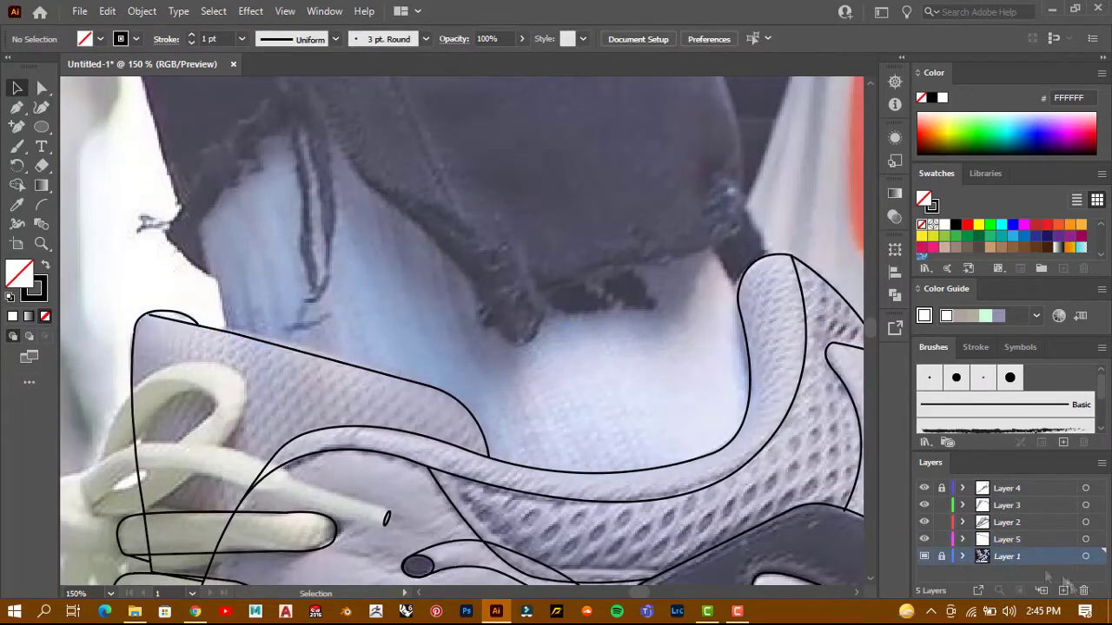
click(200, 227)
Start the leg outline at the trouser hem, down the back of the ankle and around it
click(224, 291)
click(231, 352)
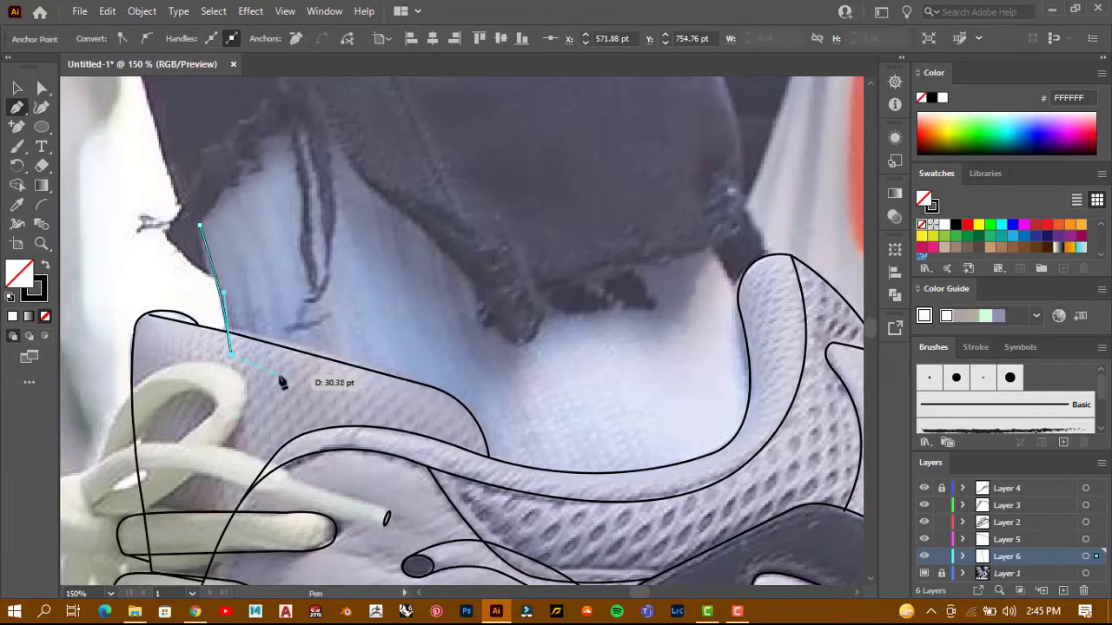
scroll(443, 404, down, 3)
scroll(443, 404, right, 1)
click(452, 413)
click(651, 412)
scroll(651, 413, up, 1)
click(670, 268)
Close the leg outline up the front and across the hem, then lock Layer 6
click(622, 181)
scroll(635, 206, down, 2)
scroll(521, 230, down, 2)
click(489, 106)
click(327, 114)
click(294, 161)
click(313, 260)
key(v)
key(ctrl+minus)
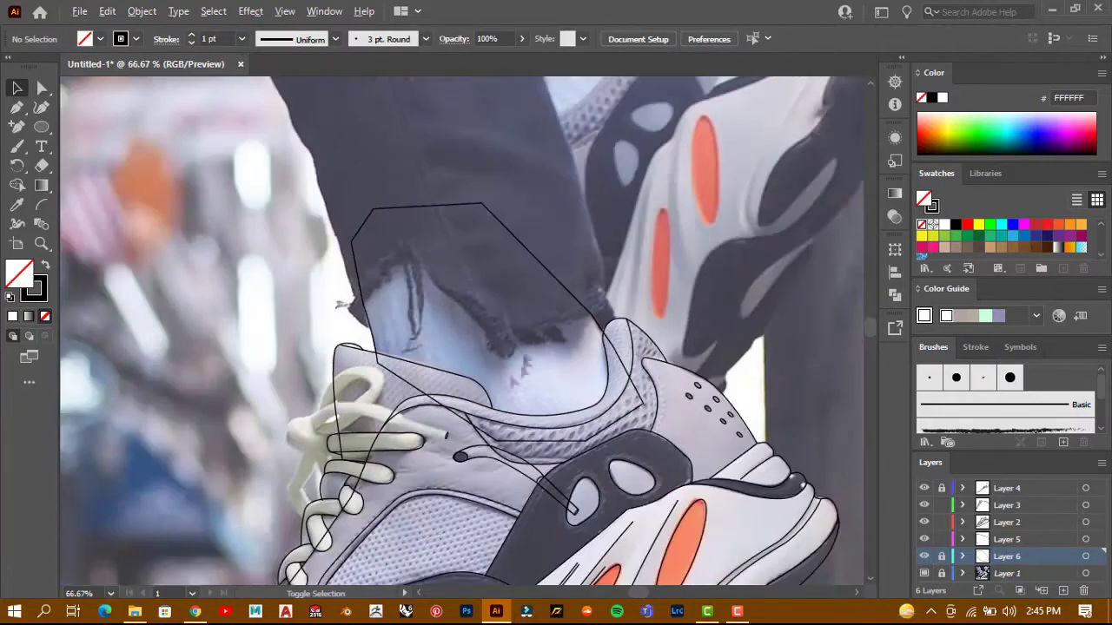
click(1007, 505)
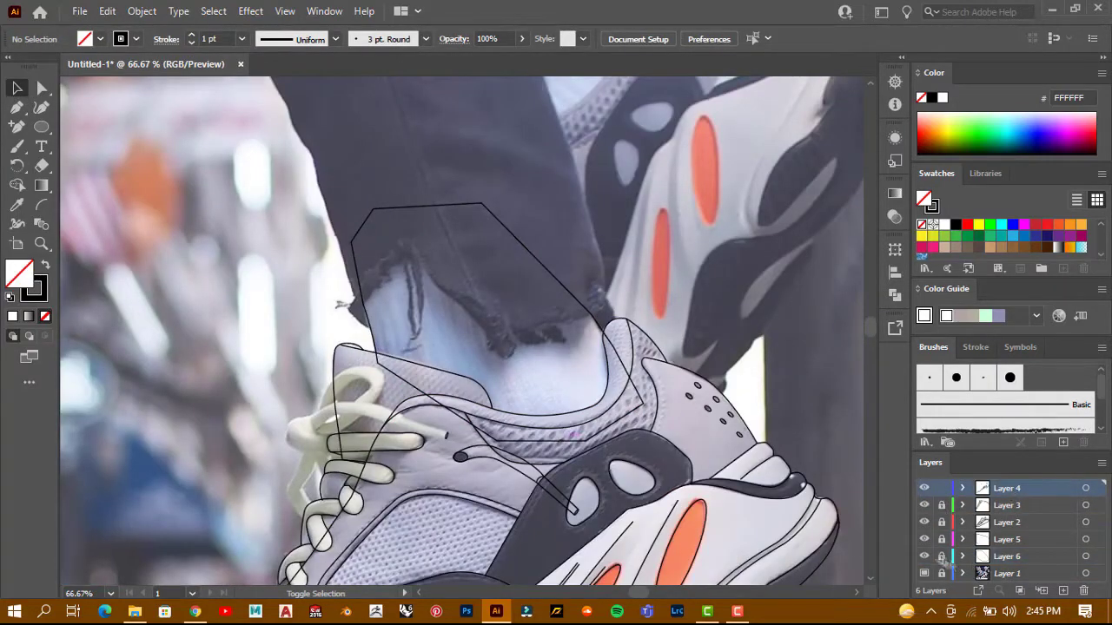
Delete the rough sock outline
click(929, 561)
key(p)
scroll(434, 286, up, 2)
scroll(435, 278, up, 2)
Trace the curved hem fold above the sock as a closed Pen shape
click(432, 271)
click(510, 365)
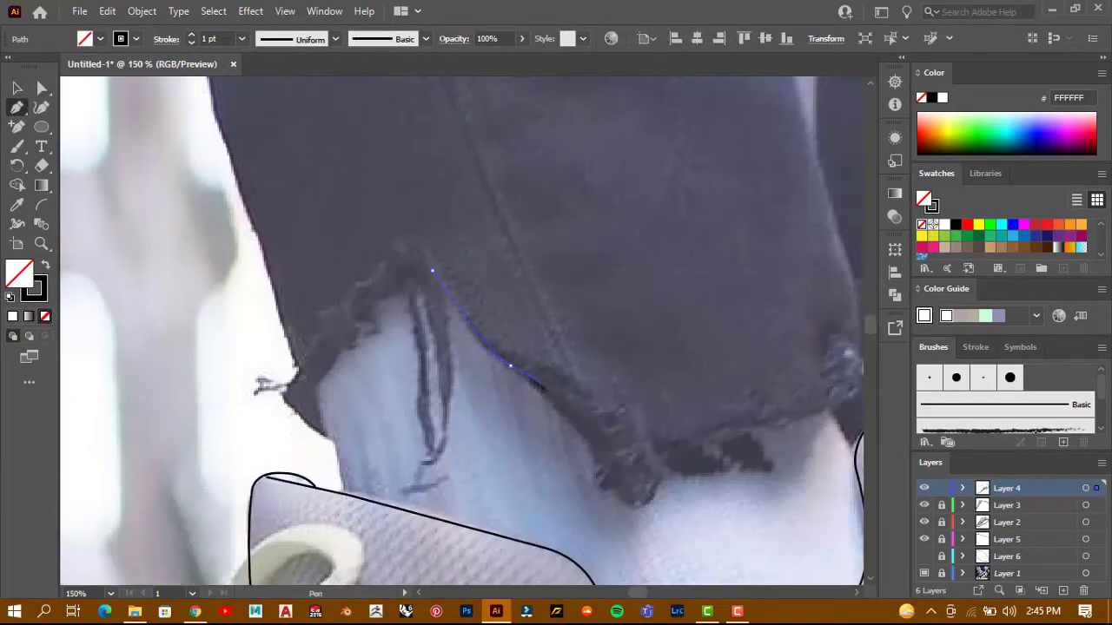
click(557, 395)
click(595, 454)
scroll(669, 522, up, 2)
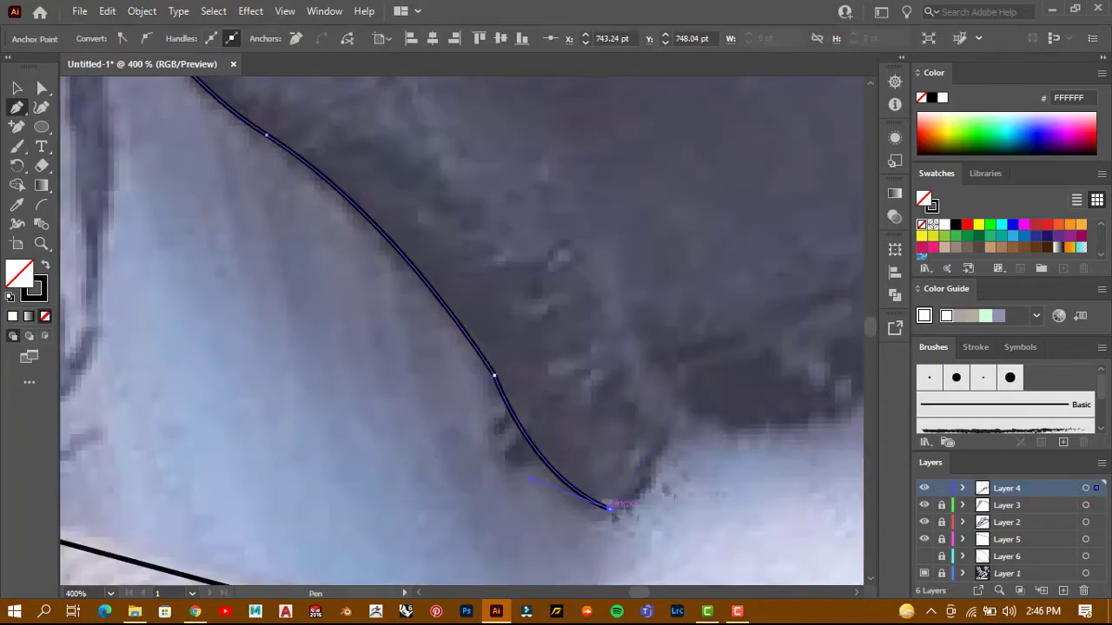
drag(625, 463, 637, 470)
drag(545, 363, 509, 298)
scroll(509, 298, down, 2)
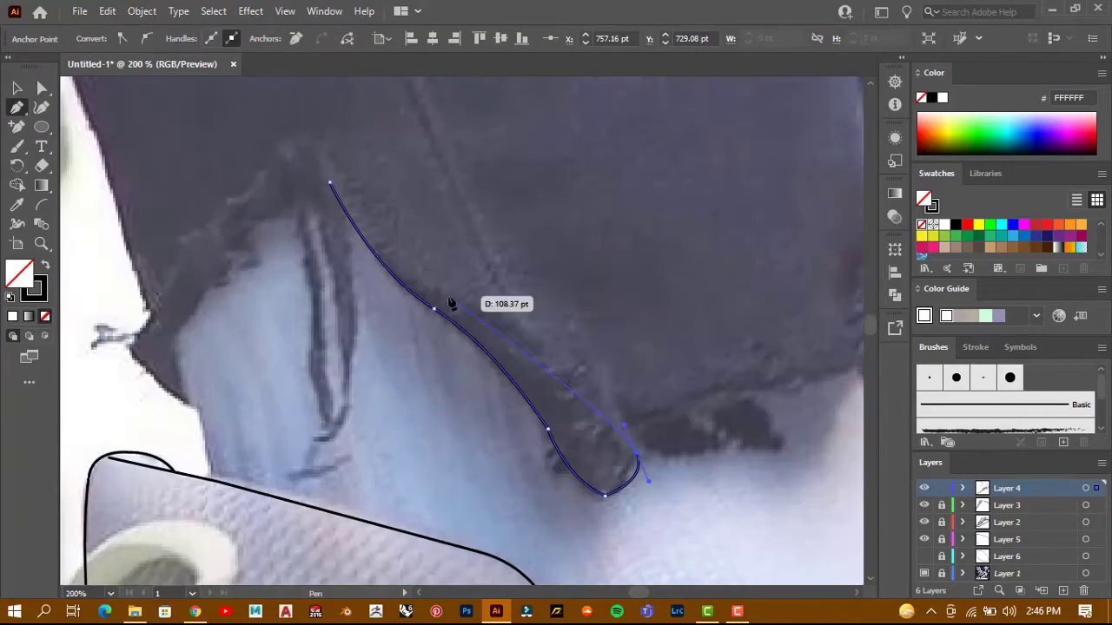
click(112, 144)
scroll(440, 354, right, 3)
scroll(439, 354, down, 2)
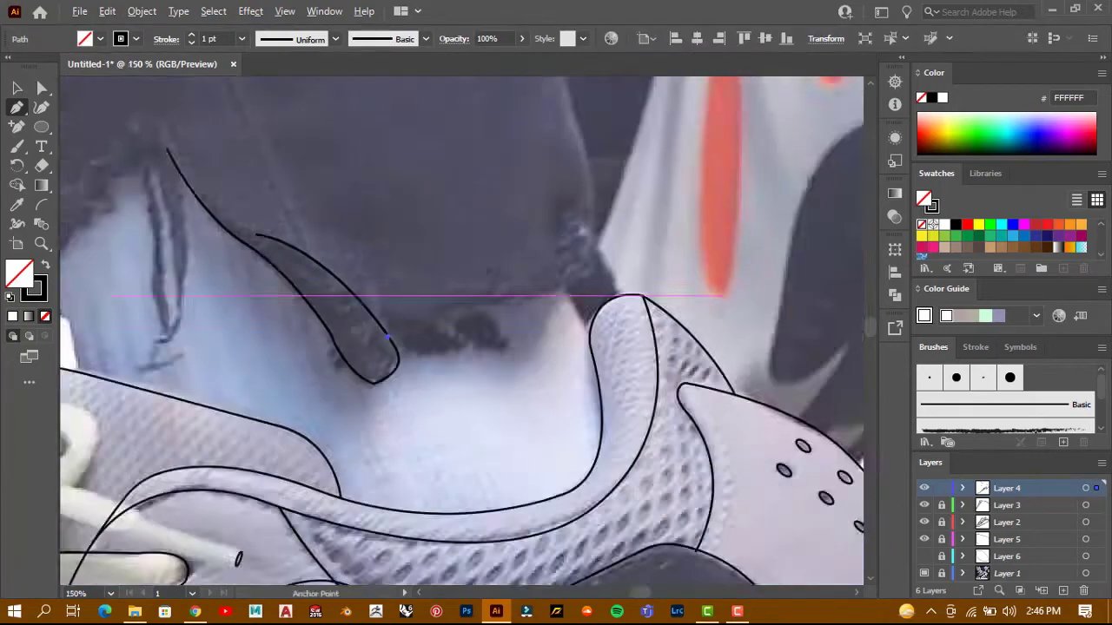
Draw the hem's lower edge, curving it toward the shoe collar
click(346, 351)
click(505, 303)
mouse_move(622, 246)
mouse_down()
mouse_move(580, 271)
mouse_move(590, 259)
mouse_up()
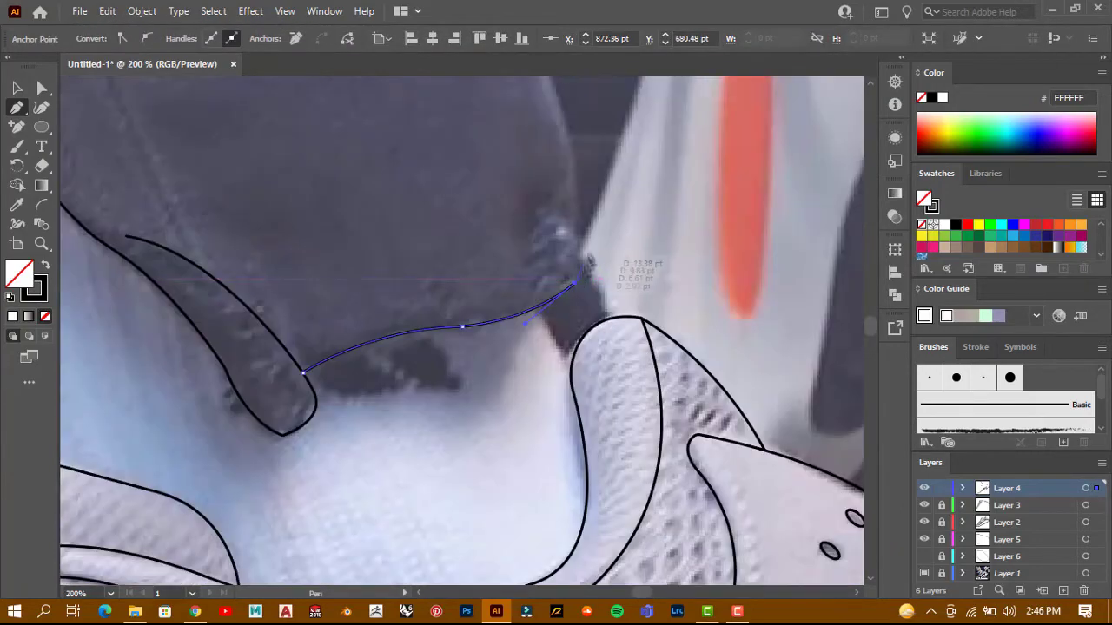
scroll(517, 294, down, 3)
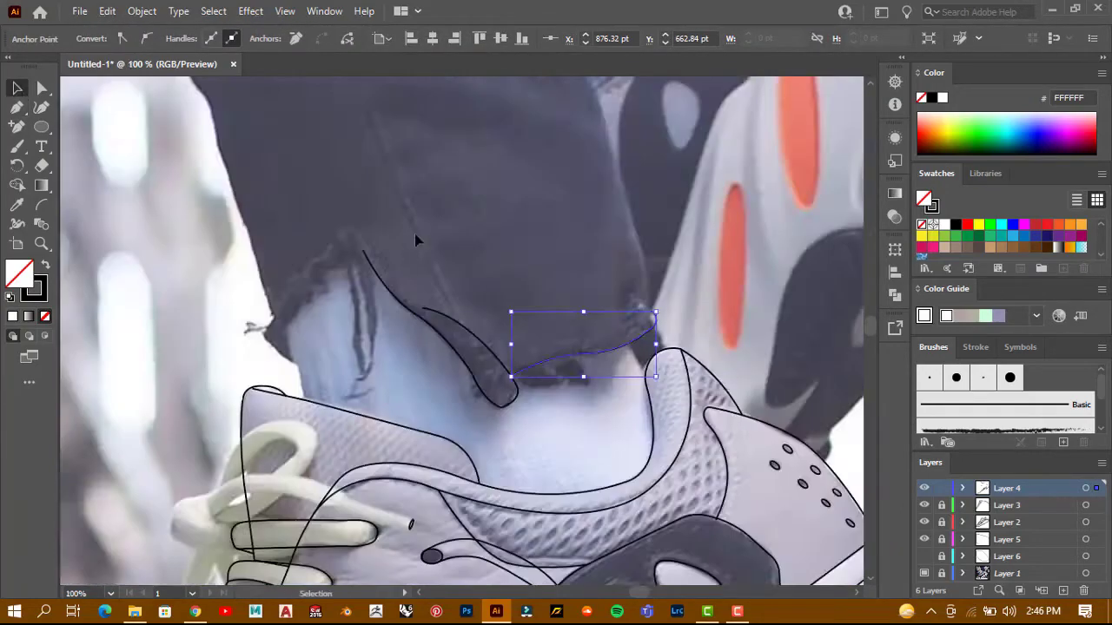
scroll(368, 417, up, 3)
Begin the frayed left hem edge with curved points running upward
click(358, 415)
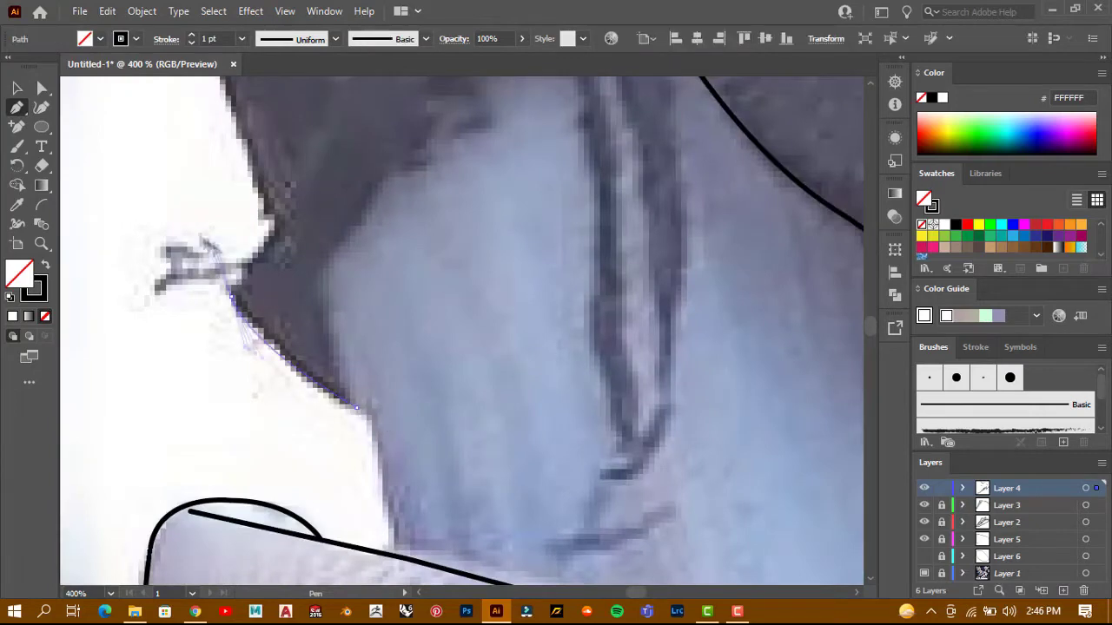
drag(224, 300, 283, 300)
scroll(282, 299, down, 1)
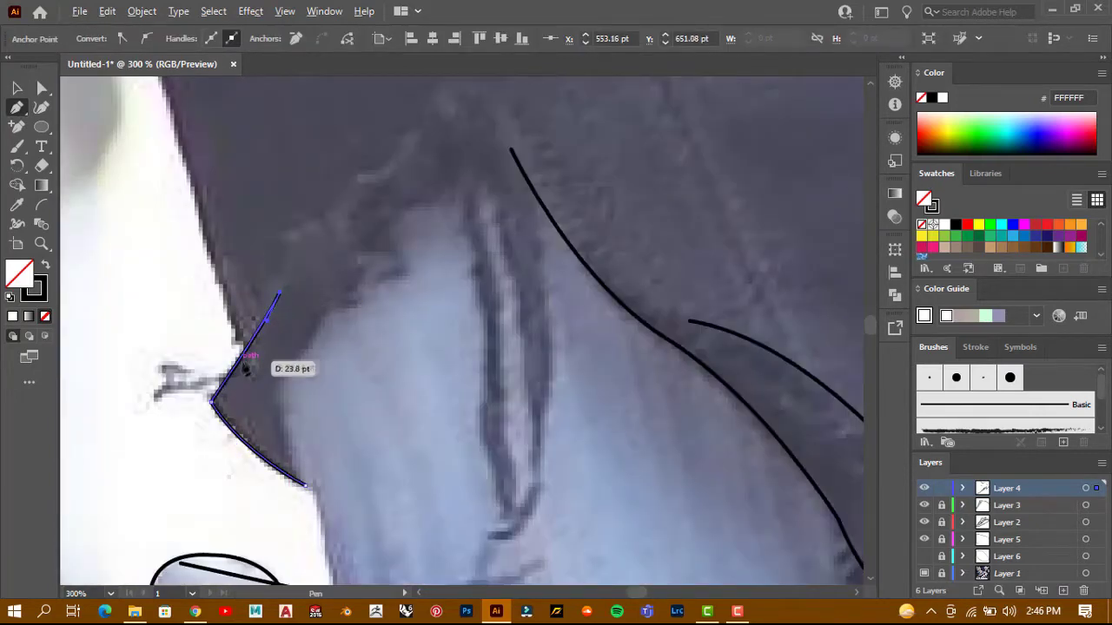
scroll(246, 368, down, 4)
scroll(326, 278, up, 4)
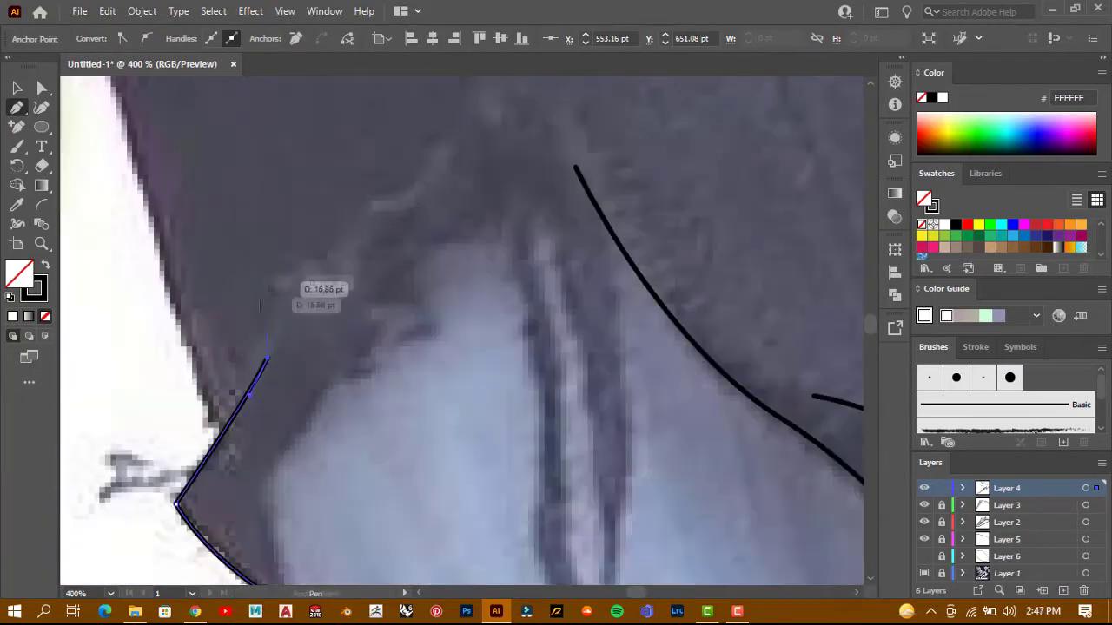
scroll(252, 400, up, 2)
scroll(262, 380, down, 6)
scroll(263, 380, up, 5)
drag(277, 511, 279, 471)
drag(286, 417, 304, 417)
click(310, 408)
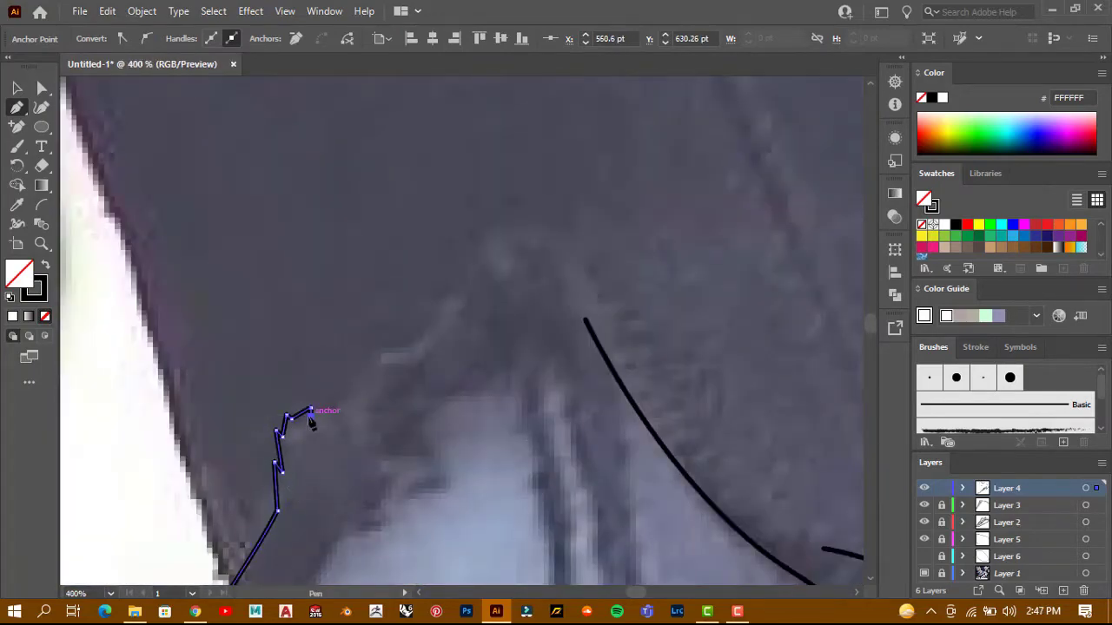
drag(338, 409, 323, 397)
Finish the frayed left edge with a zigzag of corner points
scroll(323, 397, up, 3)
scroll(350, 253, down, 2)
click(279, 391)
scroll(347, 392, down, 4)
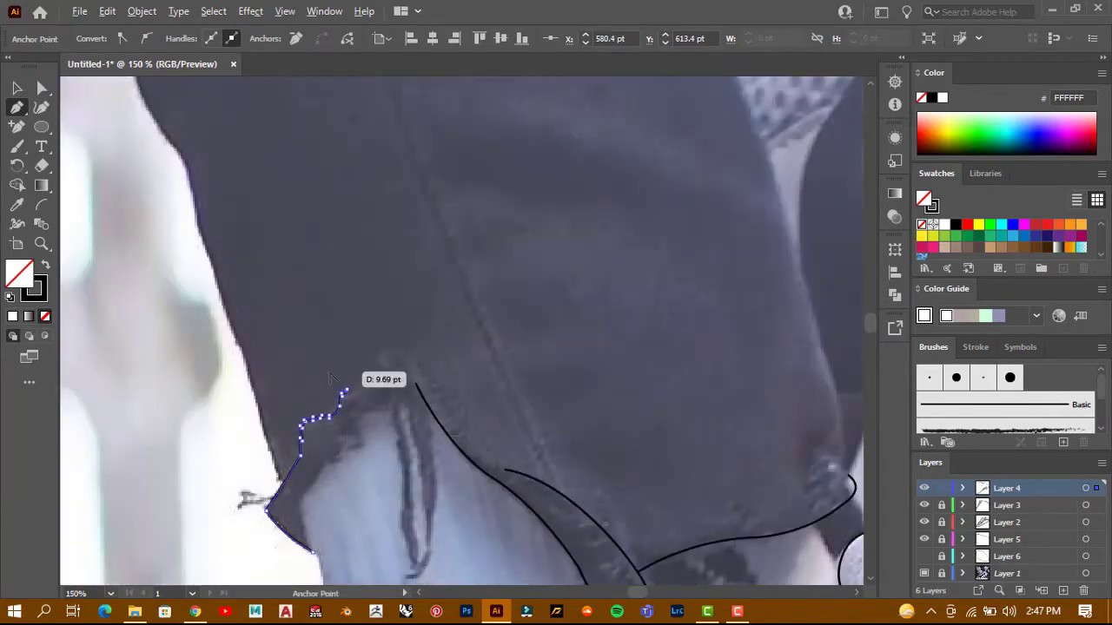
scroll(361, 522, down, 1)
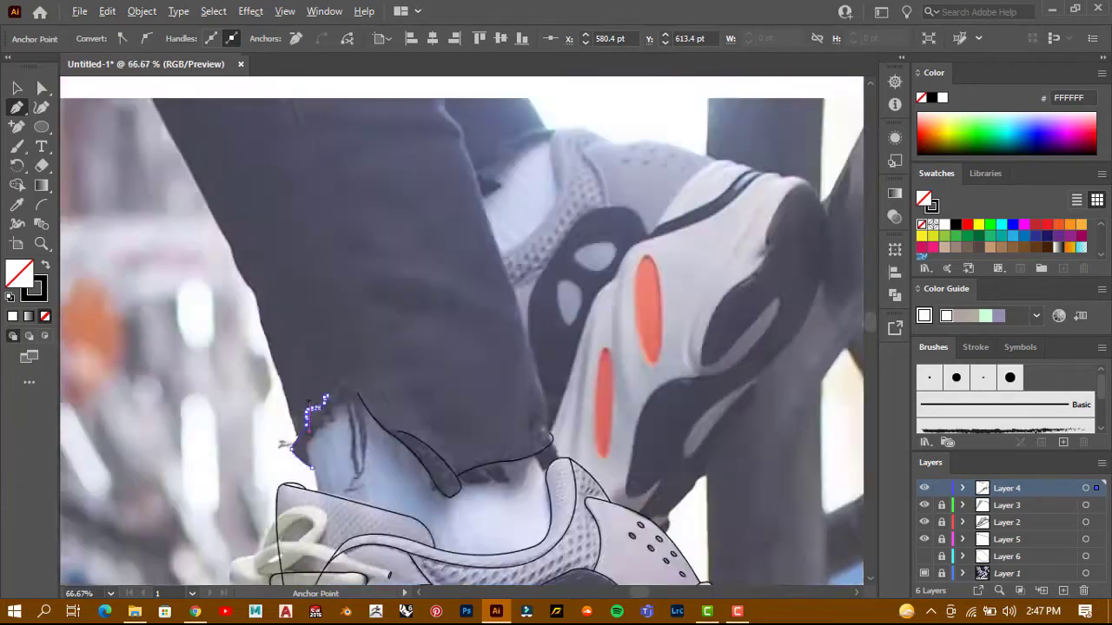
scroll(321, 409, up, 4)
scroll(267, 343, down, 1)
click(274, 334)
click(291, 324)
click(301, 347)
click(327, 340)
click(338, 349)
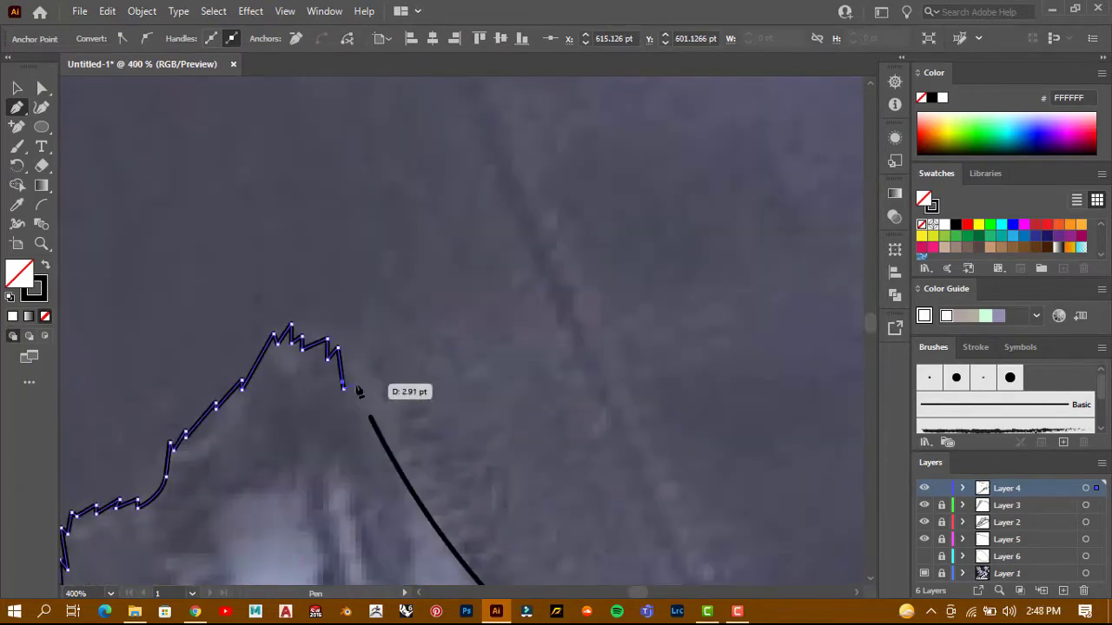
scroll(341, 379, down, 5)
Deselect the hem outline and fit the whole shoe and leg in view
ctrl+click(270, 405)
scroll(308, 395, up, 3)
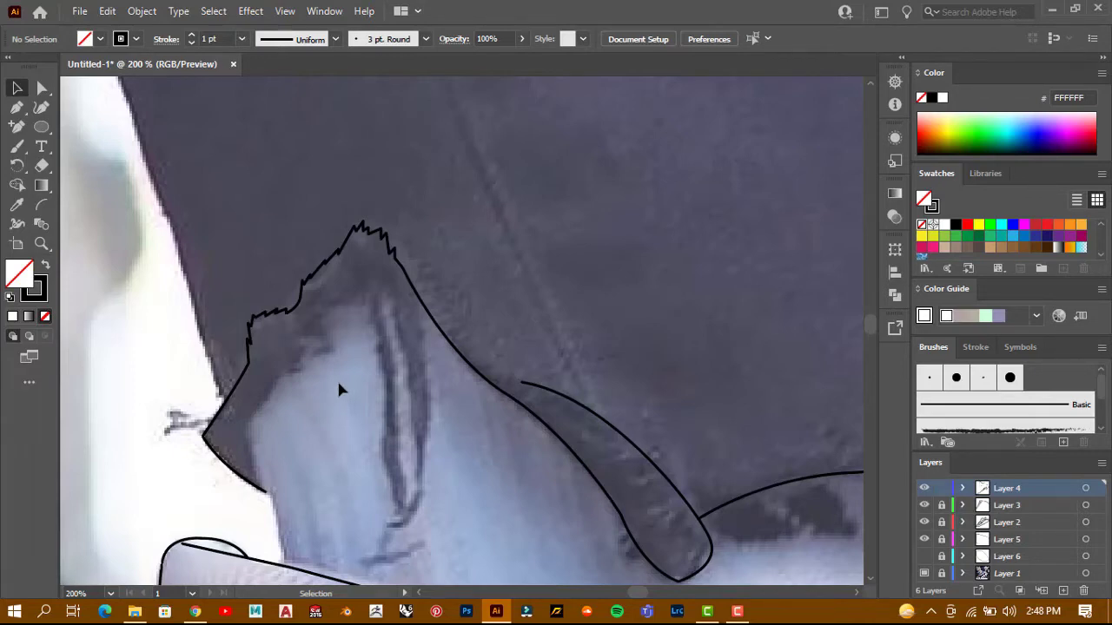
scroll(337, 377, down, 2)
key(ctrl+0)
scroll(512, 423, up, 2)
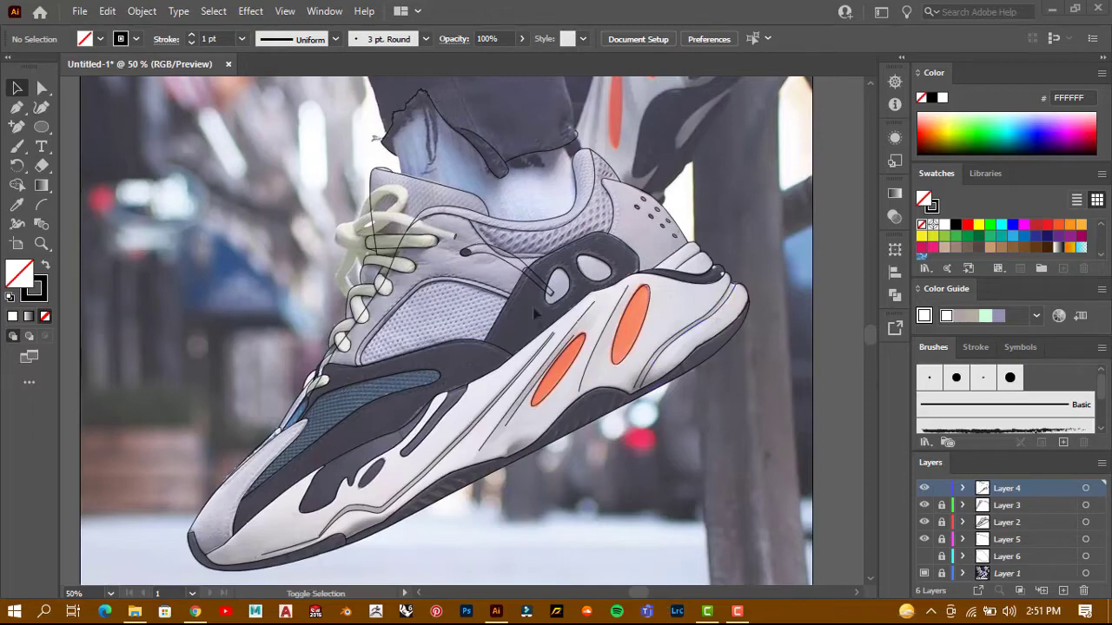
Zoom in on the sock and start a new Pen path at its left edge
key(ctrl+plus)
key(ctrl+plus)
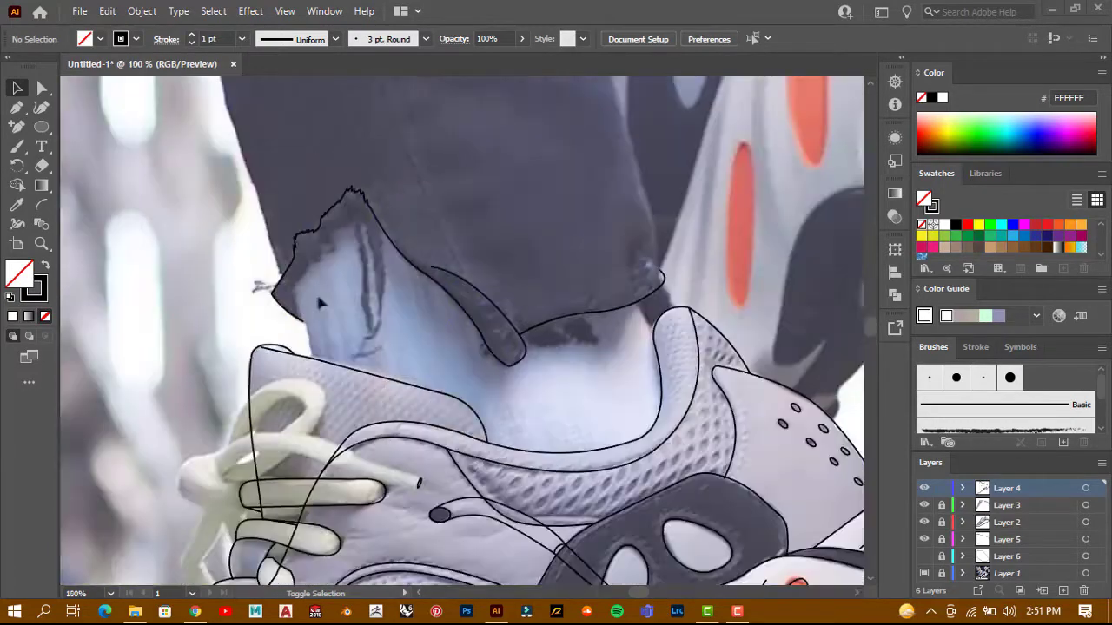
key(p)
key(ctrl+plus)
key(ctrl+plus)
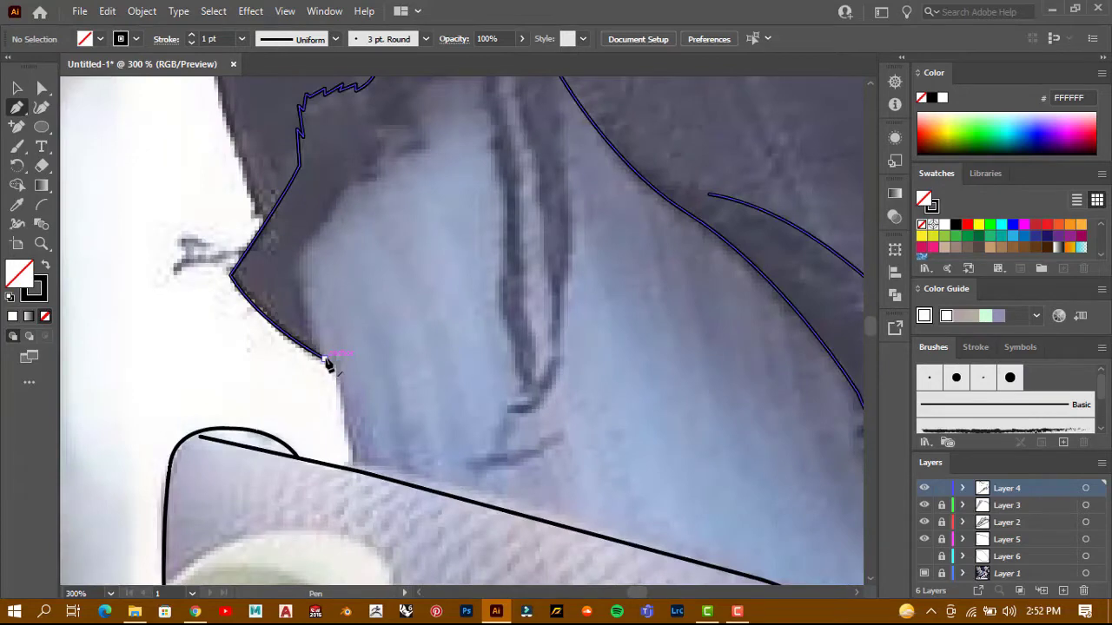
click(328, 365)
key(ctrl+plus)
key(ctrl+plus)
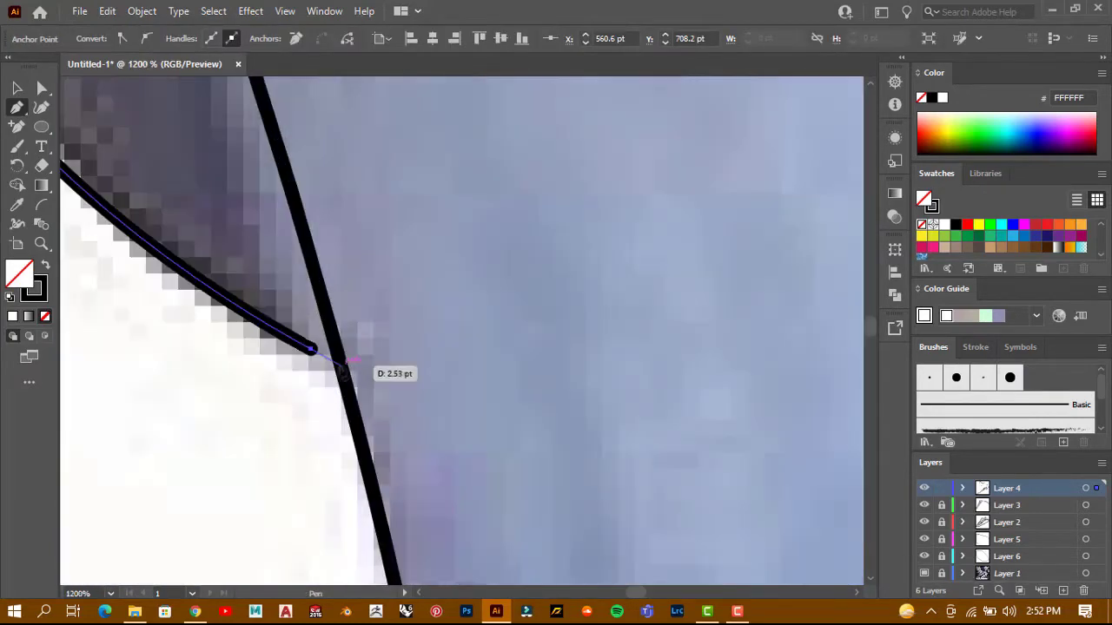
key(ctrl+minus)
key(ctrl+minus)
key(ctrl+minus)
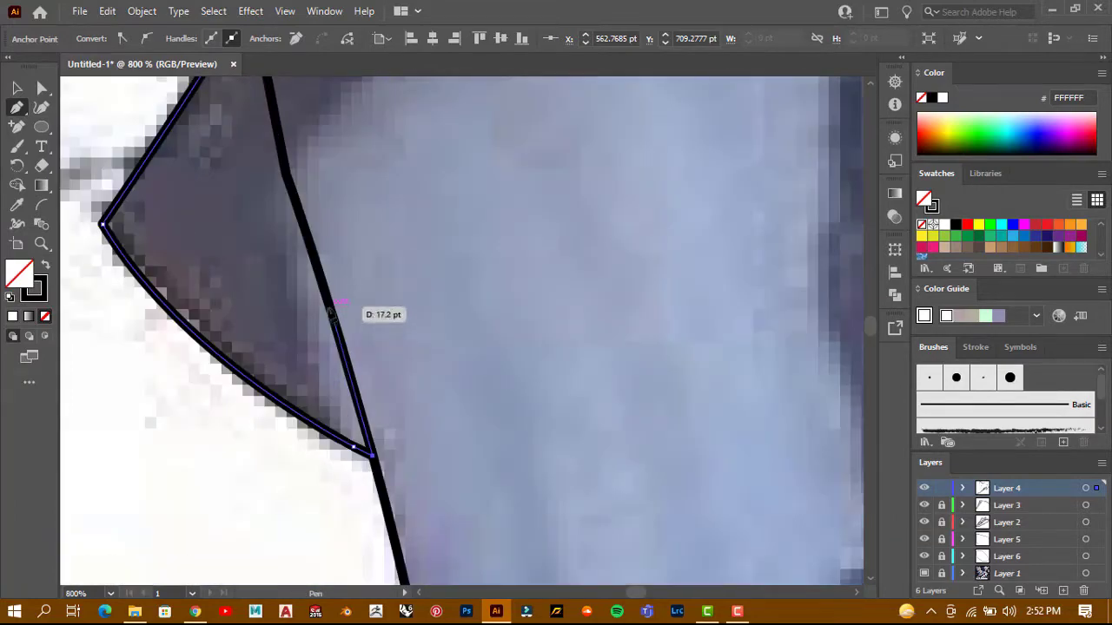
key(ctrl+plus)
Extend the path up the trouser edge and onto the hem
drag(310, 239, 331, 199)
scroll(331, 200, up, 3)
scroll(331, 200, right, 2)
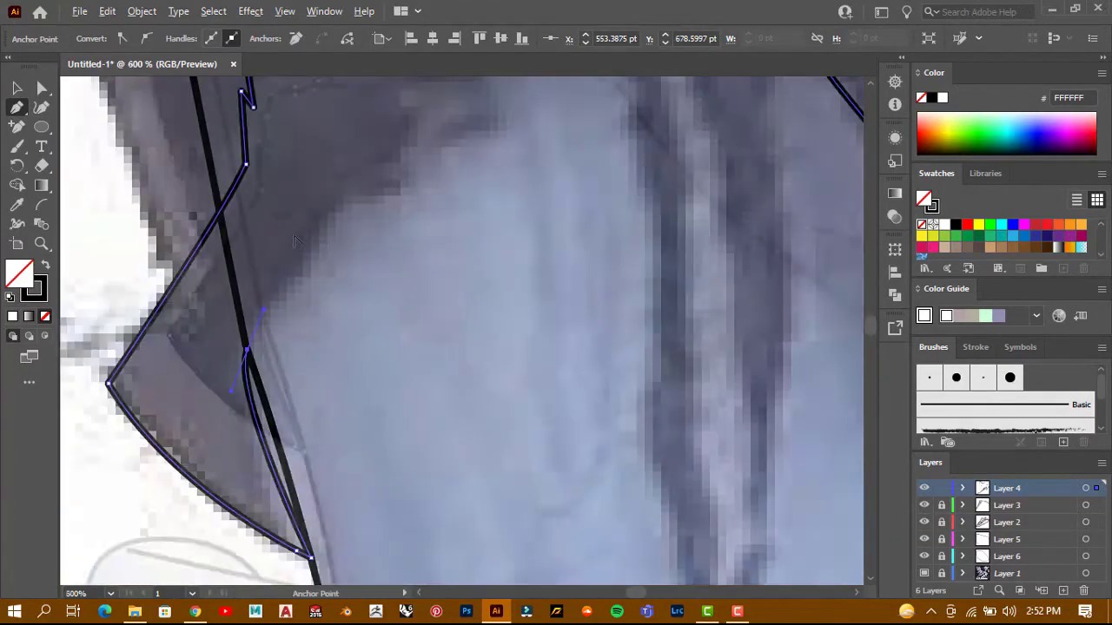
scroll(322, 229, up, 2)
scroll(322, 229, right, 2)
click(237, 287)
click(298, 268)
Continue the path along the jagged hem with curved and corner points
scroll(304, 278, up, 1)
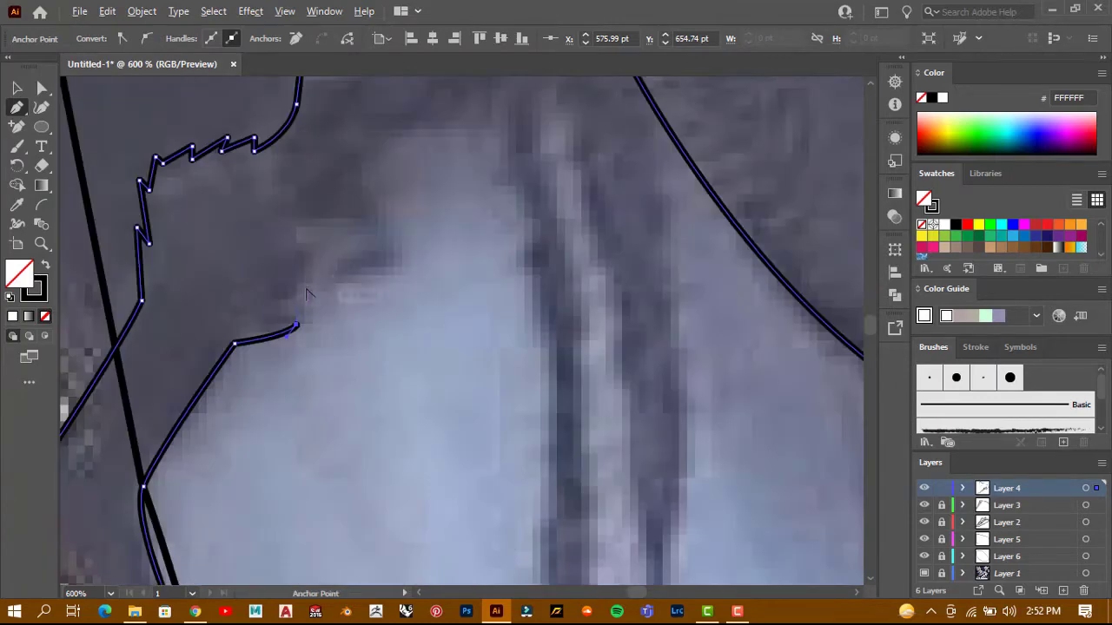
click(335, 284)
mouse_move(390, 254)
mouse_down()
mouse_move(372, 202)
mouse_move(357, 263)
mouse_up()
scroll(372, 201, down, 3)
scroll(347, 260, up, 3)
click(386, 234)
click(412, 217)
Pen-trace the jagged hem edge down along the sock fold, including one curved anchor
scroll(414, 278, down, 1)
click(394, 261)
click(409, 295)
click(416, 392)
scroll(418, 395, up, 1)
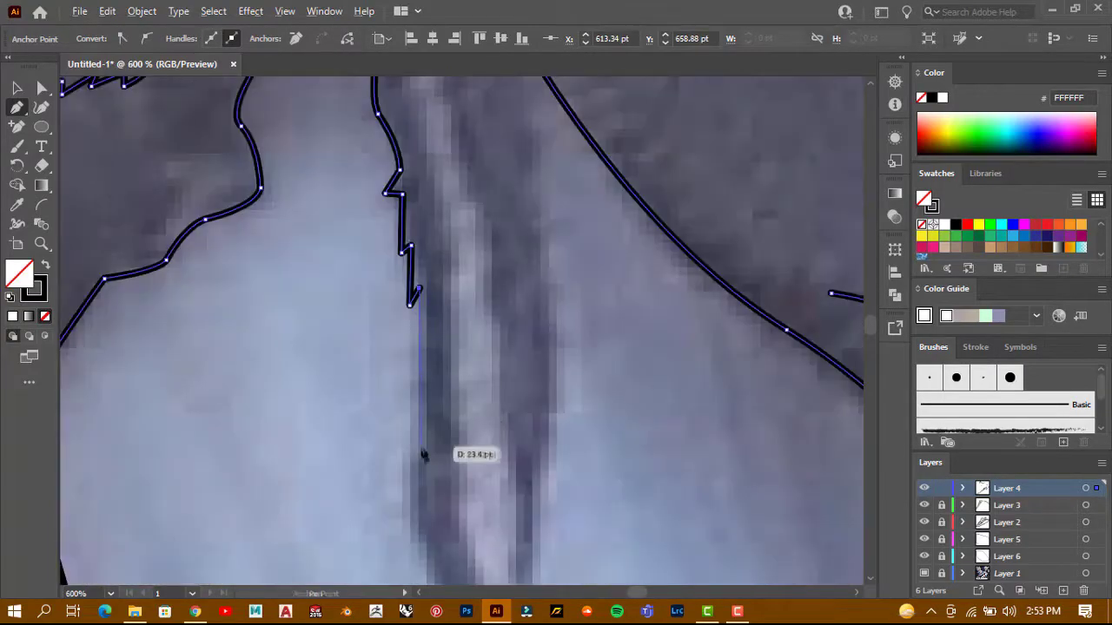
click(422, 371)
click(449, 473)
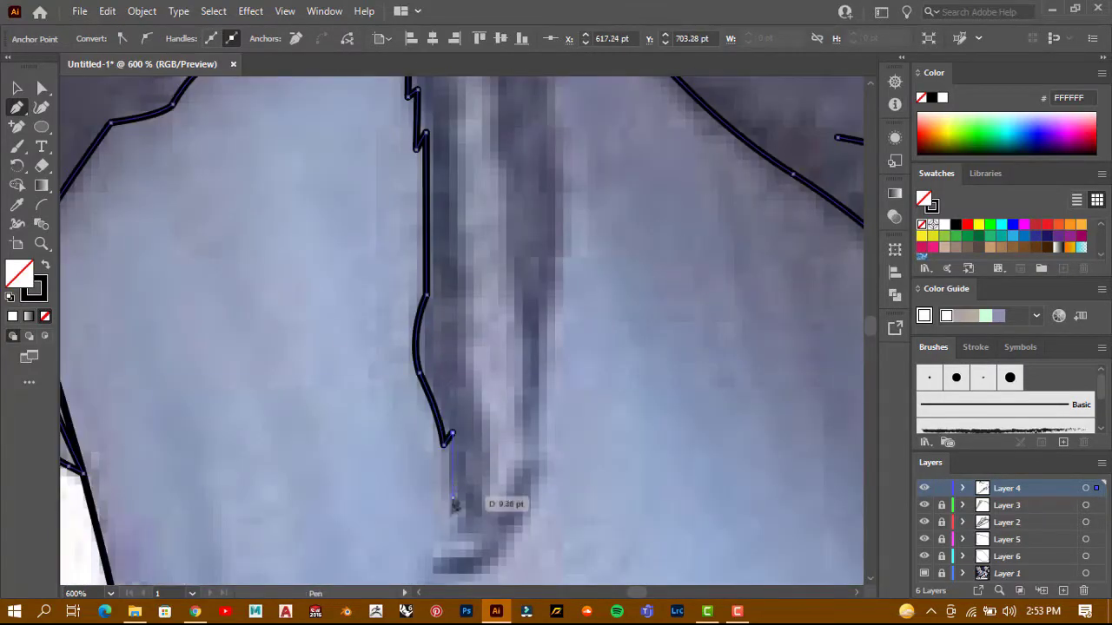
scroll(408, 417, down, 2)
scroll(402, 408, up, 2)
click(400, 485)
click(378, 521)
scroll(373, 516, down, 1)
scroll(385, 451, up, 2)
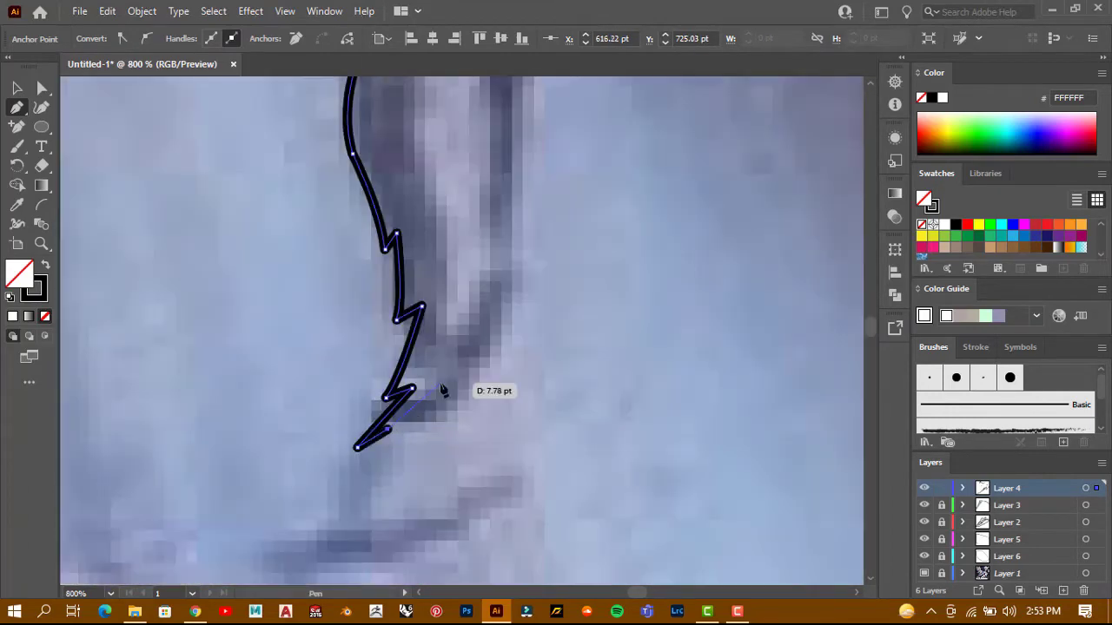
scroll(437, 346, up, 1)
scroll(434, 261, up, 1)
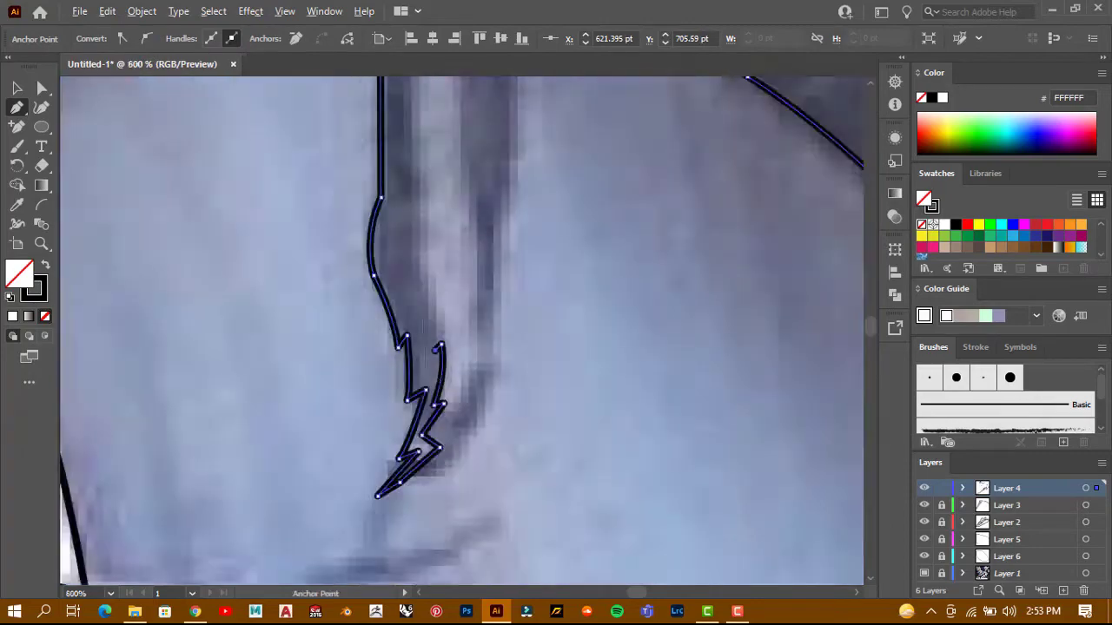
drag(423, 239, 411, 207)
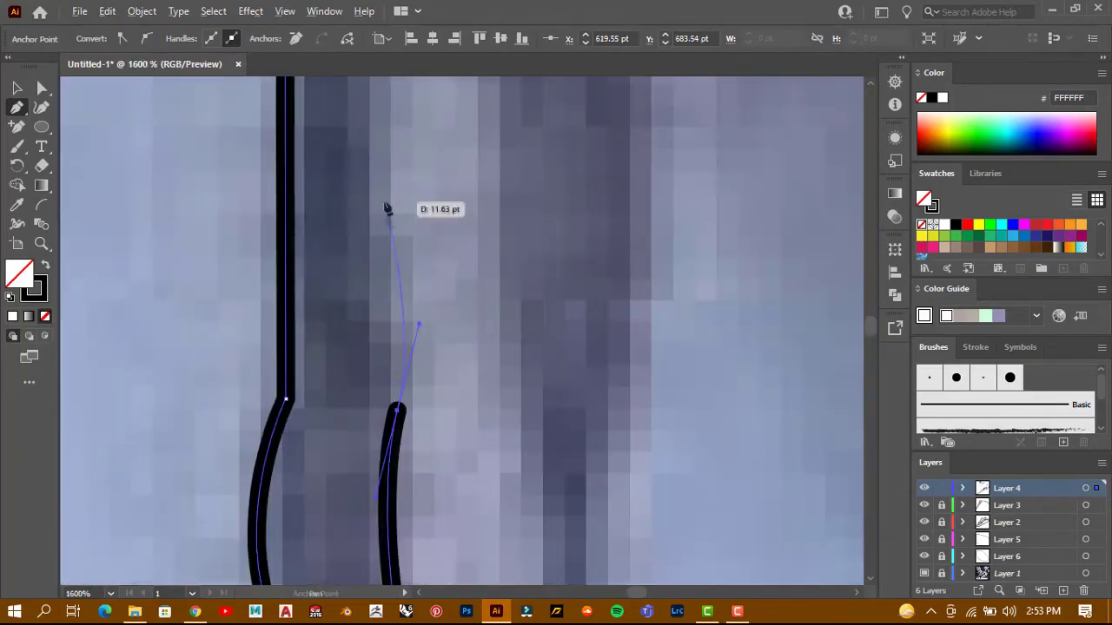
scroll(411, 207, down, 2)
scroll(409, 225, up, 3)
scroll(409, 228, down, 1)
scroll(404, 244, down, 1)
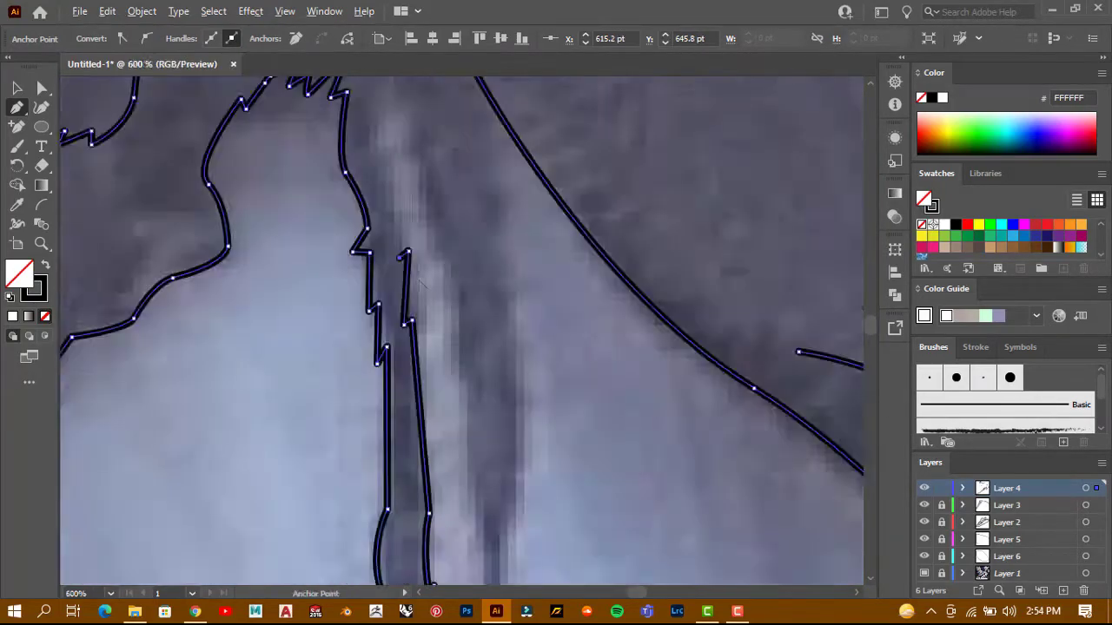
scroll(398, 264, up, 2)
Add zigzag anchors running back up along the fold
click(372, 158)
scroll(355, 162, down, 1)
click(348, 100)
click(368, 127)
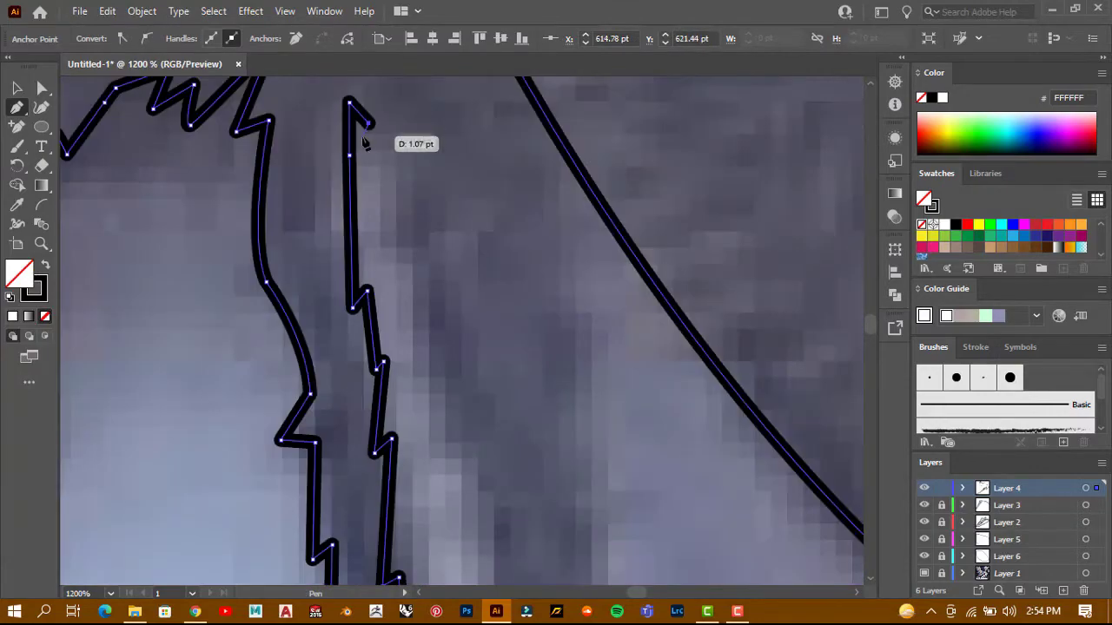
click(391, 156)
click(391, 200)
scroll(438, 295, down, 1)
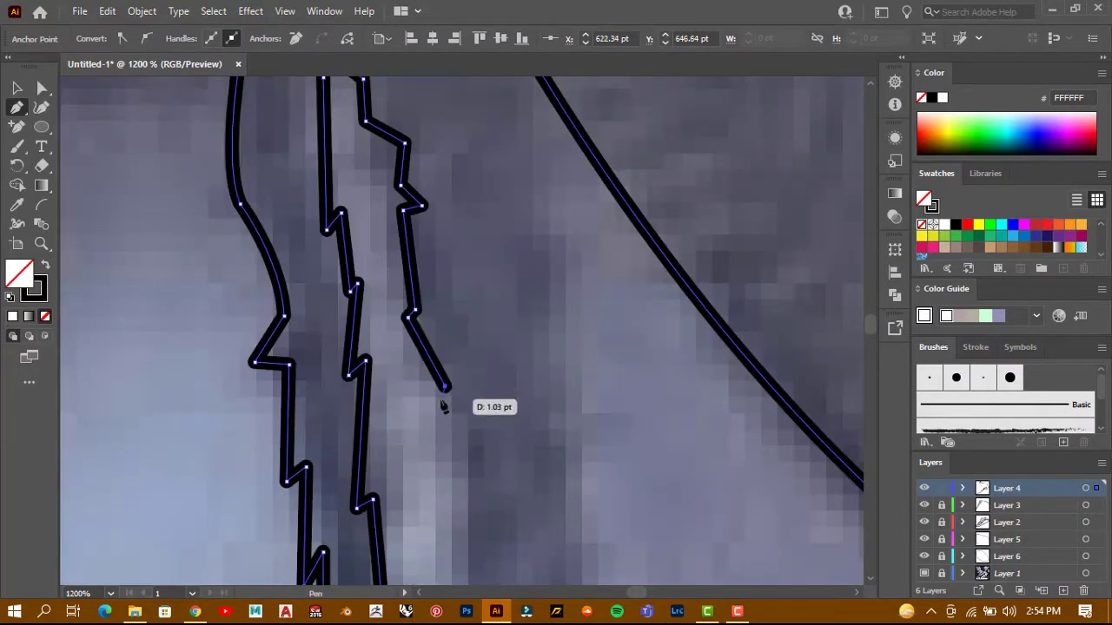
scroll(405, 387, down, 1)
click(403, 378)
Outline the fringe's bottom and right side to its curved end, then finish the path
scroll(417, 449, down, 1)
scroll(422, 312, down, 1)
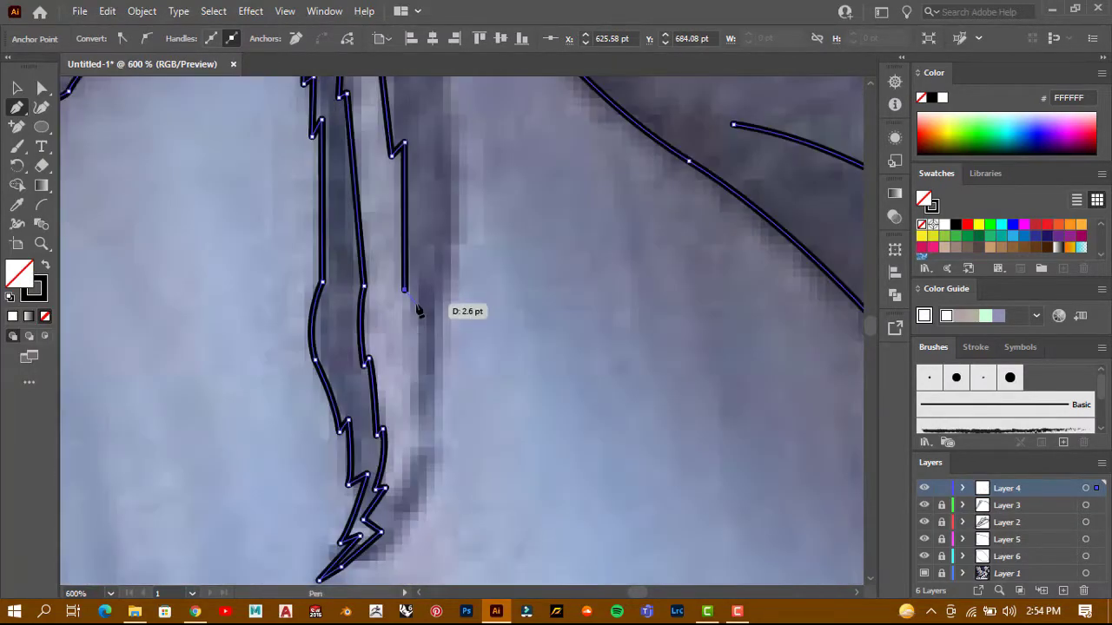
click(388, 511)
click(410, 466)
click(431, 454)
click(437, 431)
click(438, 392)
click(448, 316)
scroll(460, 277, up, 2)
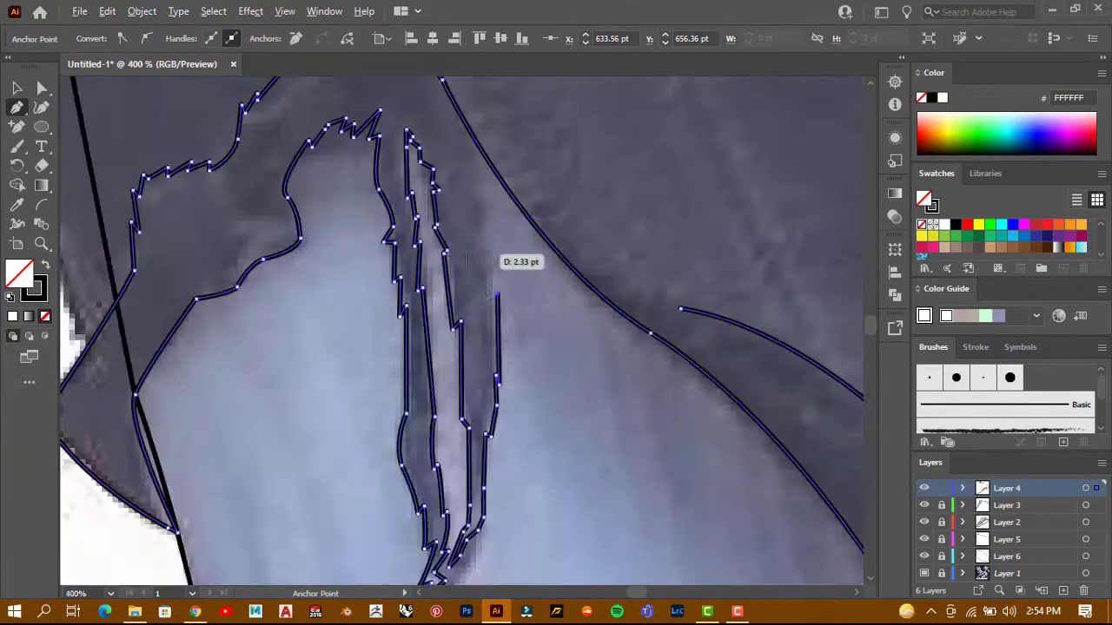
click(527, 145)
scroll(556, 304, down, 3)
click(571, 298)
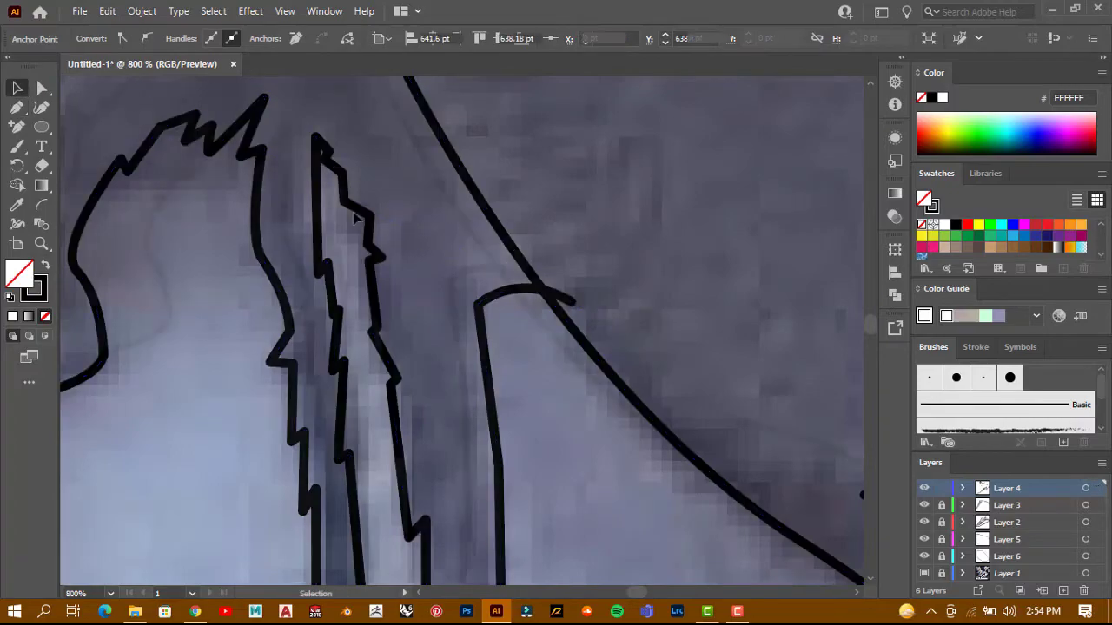
key(v)
key(ctrl+1)
Start a new jagged path zigzagging rightward along the frayed hem
scroll(627, 335, up, 1)
scroll(412, 286, up, 1)
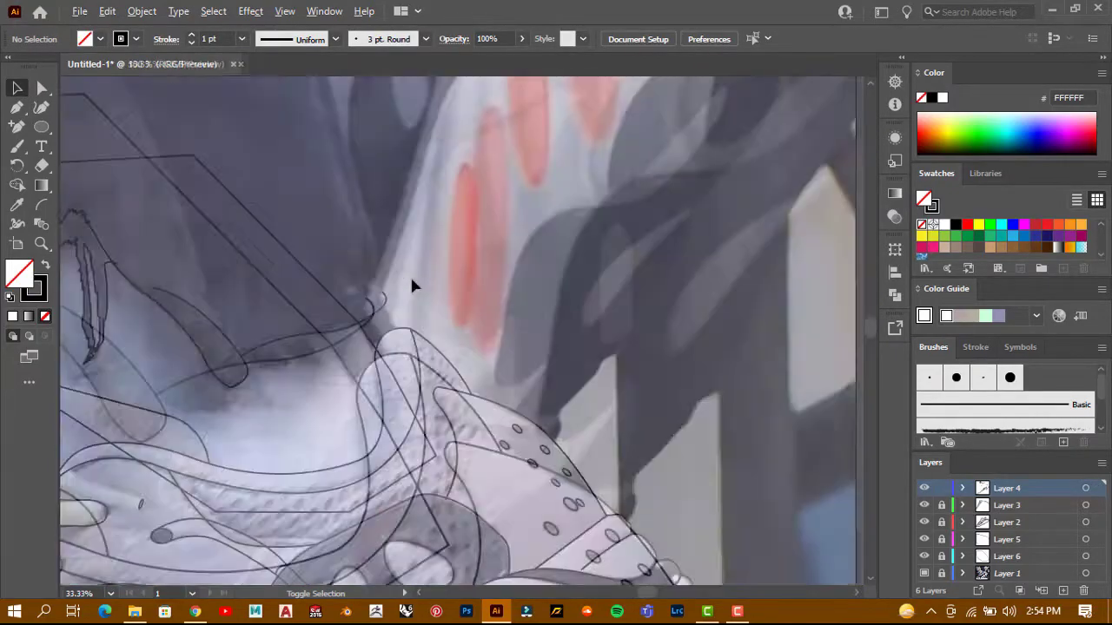
scroll(379, 322, up, 1)
key(p)
scroll(380, 296, down, 1)
scroll(261, 365, up, 2)
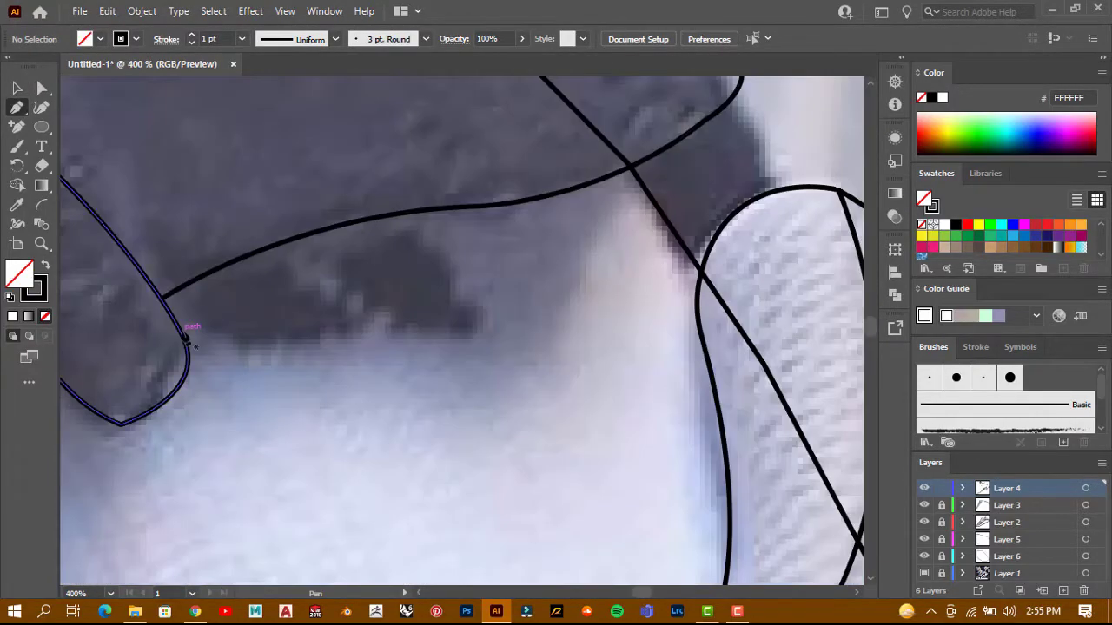
click(178, 325)
click(279, 341)
click(301, 337)
click(350, 310)
click(379, 315)
click(408, 334)
click(431, 326)
click(465, 329)
click(493, 335)
click(485, 306)
Bring the hem zigzag back up and left to complete the jagged outline
scroll(485, 305, up, 2)
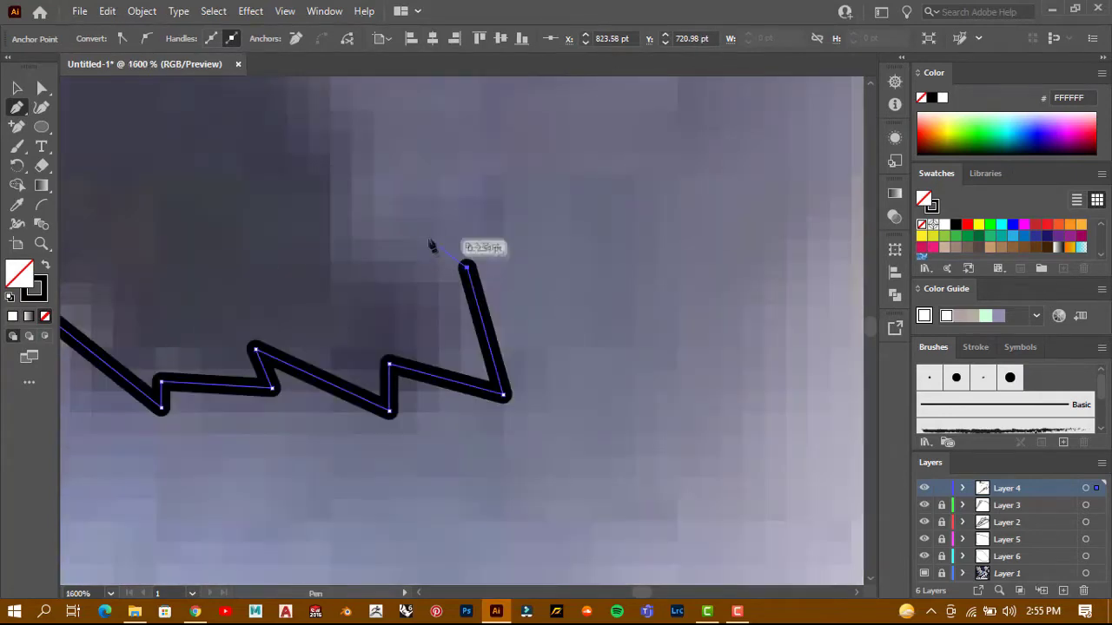
scroll(434, 243, down, 1)
click(405, 209)
scroll(404, 208, up, 1)
scroll(457, 308, down, 2)
click(397, 211)
scroll(397, 211, up, 2)
click(298, 179)
click(187, 186)
scroll(425, 207, down, 1)
scroll(428, 213, down, 3)
key(v)
scroll(400, 234, down, 2)
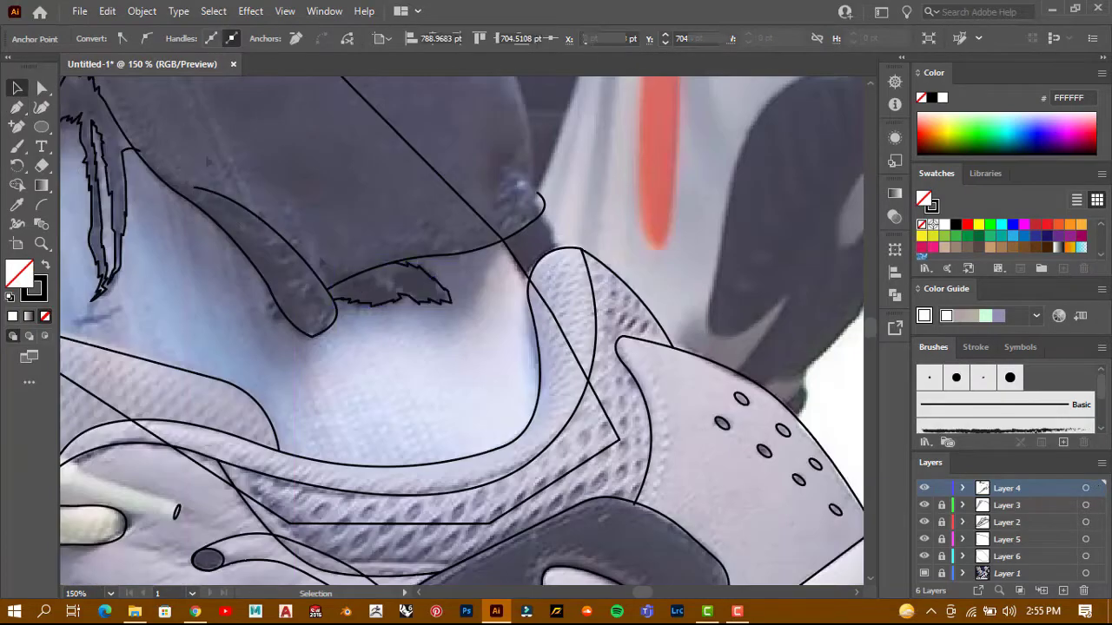
Check the traced hem paths by selecting them, then clear the selection
click(388, 251)
click(391, 254)
scroll(434, 243, up, 2)
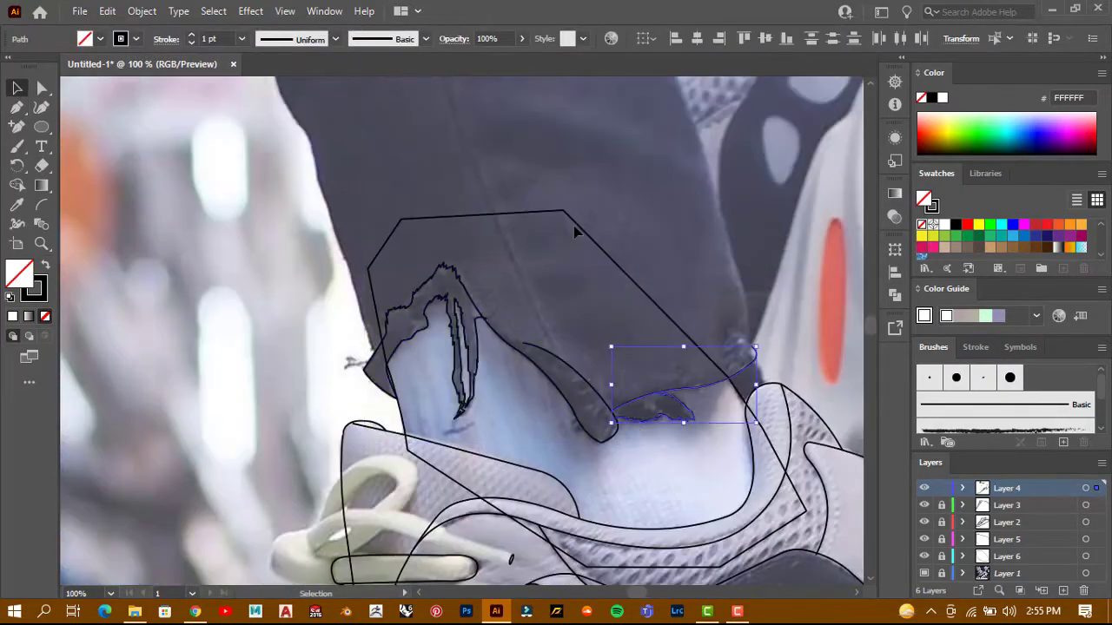
key(ctrl+a)
click(437, 315)
scroll(437, 315, up, 3)
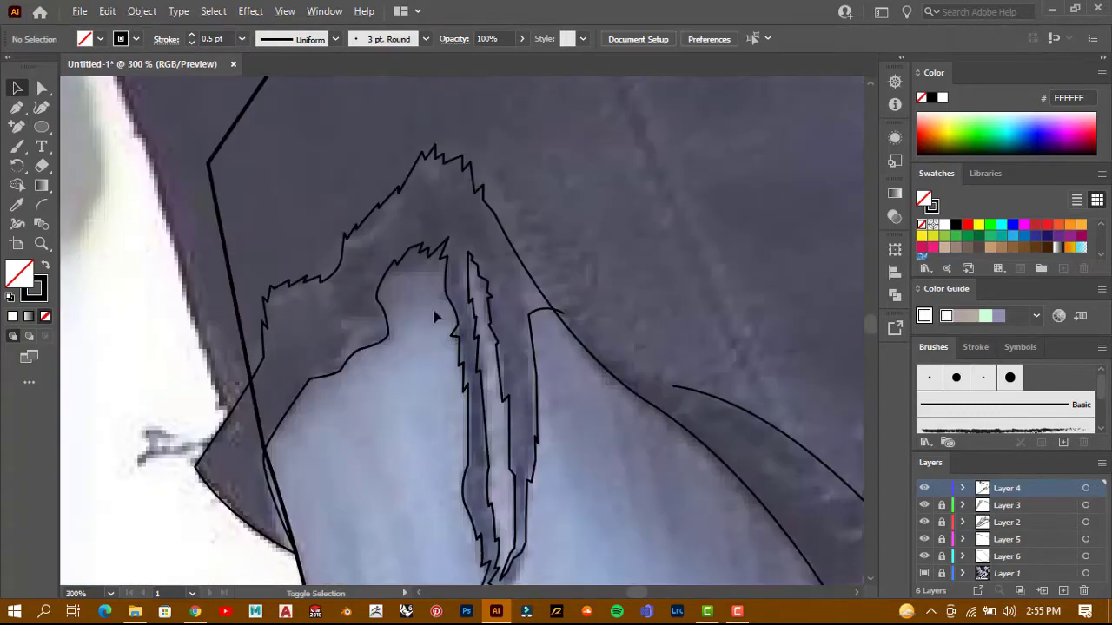
scroll(437, 316, down, 2)
scroll(519, 417, down, 1)
scroll(386, 350, up, 2)
scroll(387, 350, down, 2)
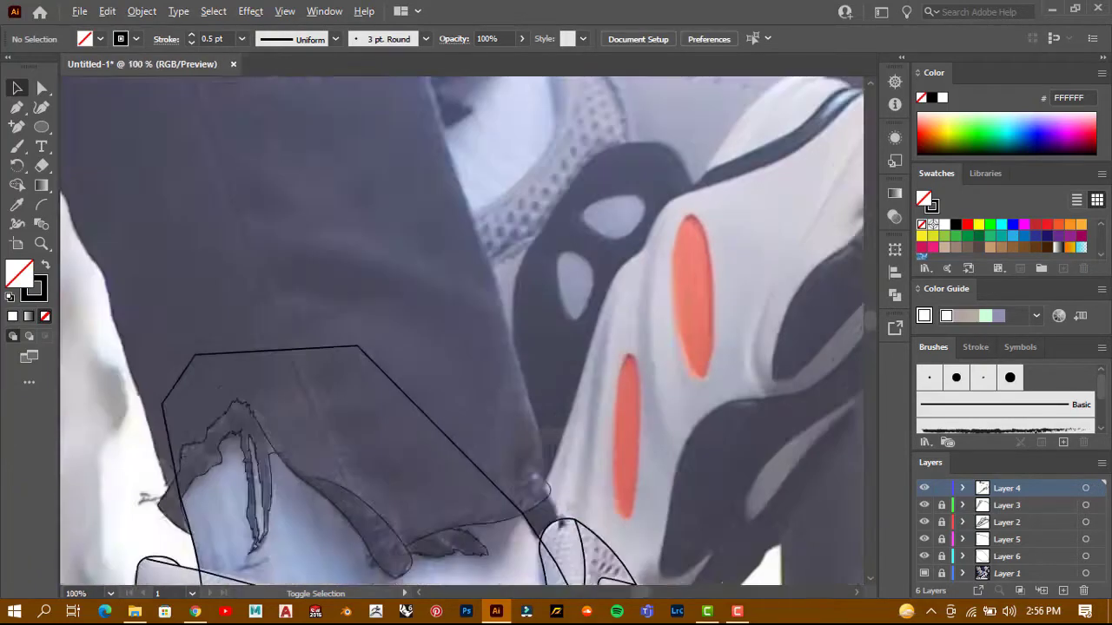
scroll(291, 259, up, 3)
scroll(533, 336, up, 4)
Trace a zigzag path where the hem meets the shoe collar, anchored on the shoe edge
click(510, 306)
click(533, 346)
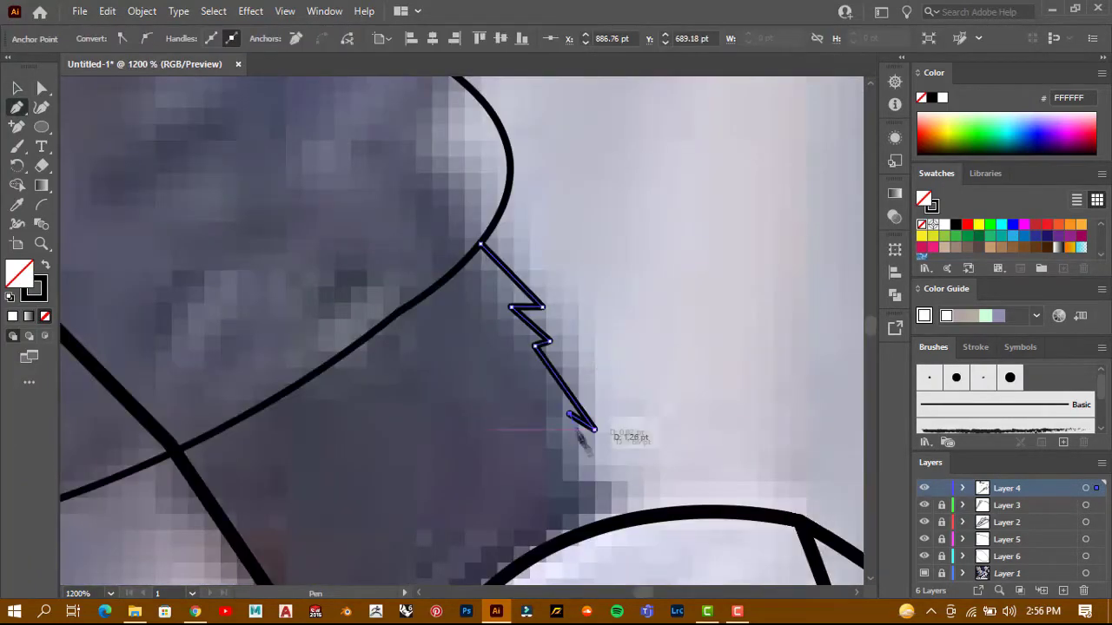
click(569, 415)
click(578, 470)
click(611, 500)
scroll(615, 531, down, 1)
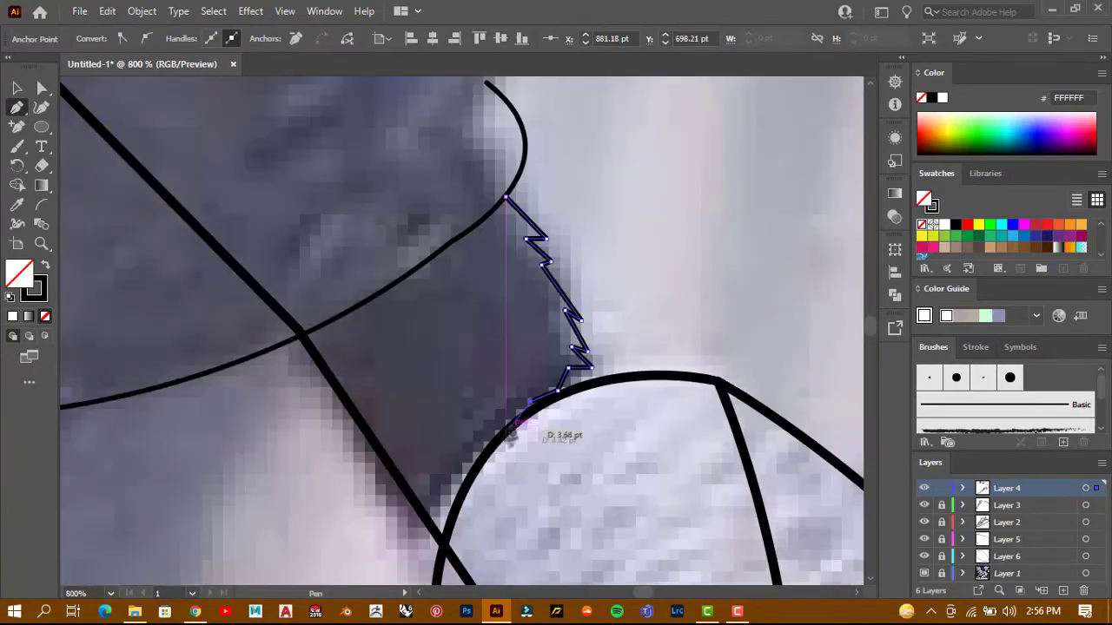
click(473, 464)
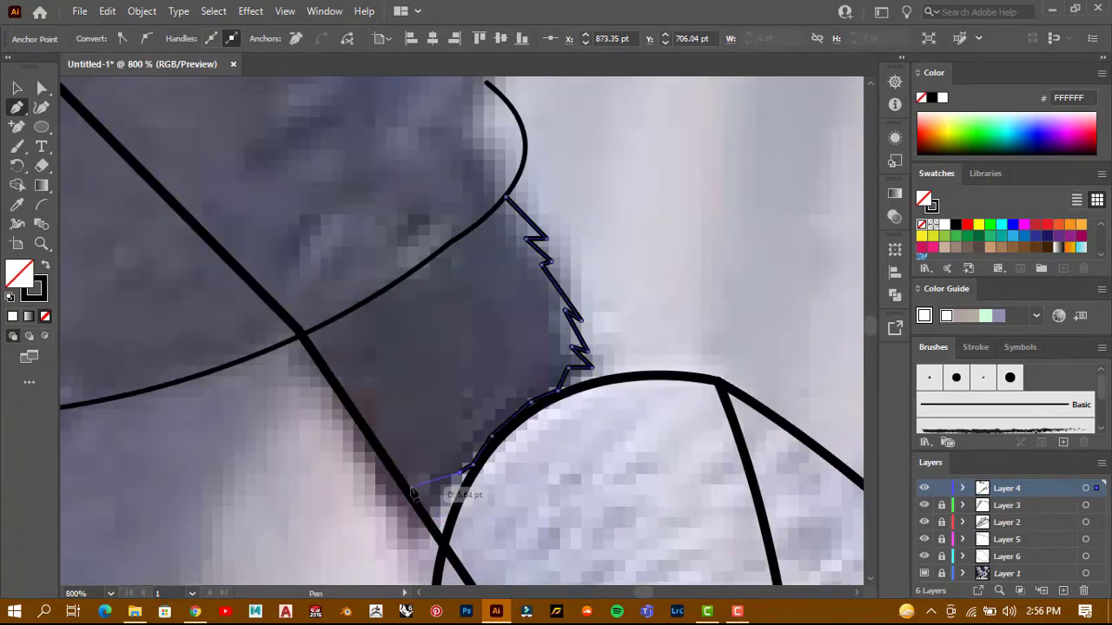
scroll(417, 486, down, 2)
scroll(434, 461, down, 2)
scroll(459, 435, down, 1)
scroll(465, 439, up, 1)
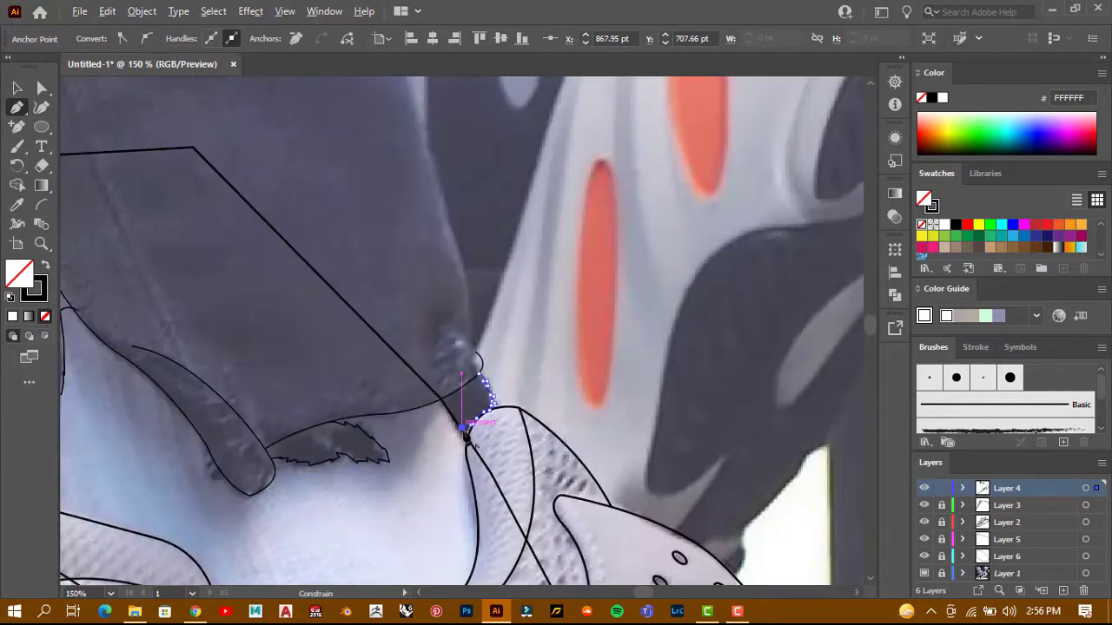
key(Escape)
Move the selected hem tracing onto Layer 6 and deselect it
scroll(626, 328, down, 3)
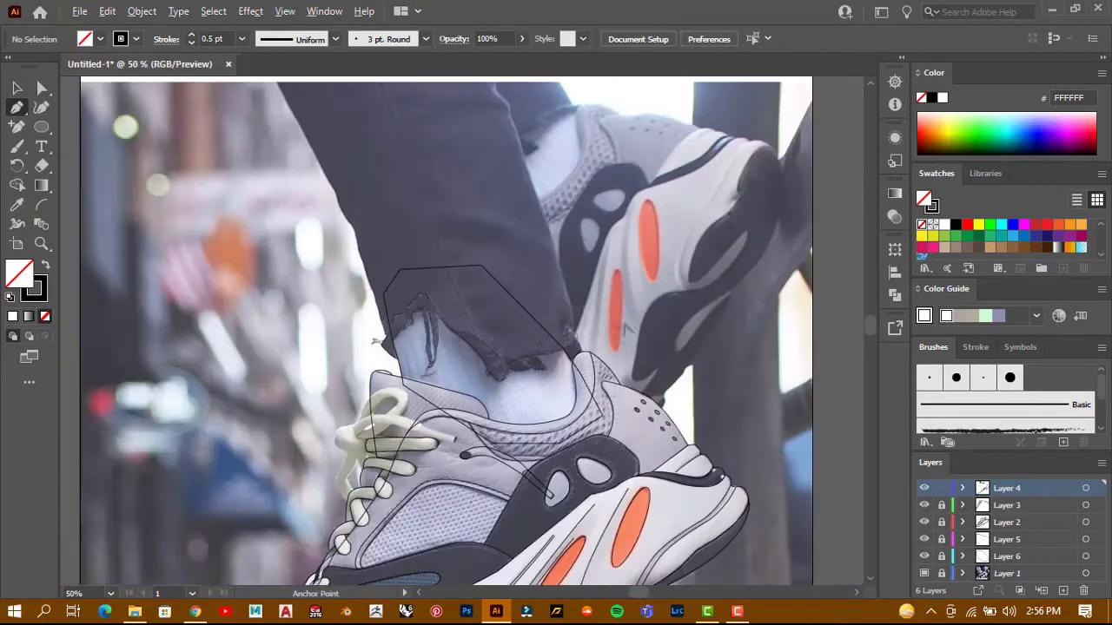
key(ctrl+a)
scroll(477, 414, up, 2)
scroll(341, 246, down, 2)
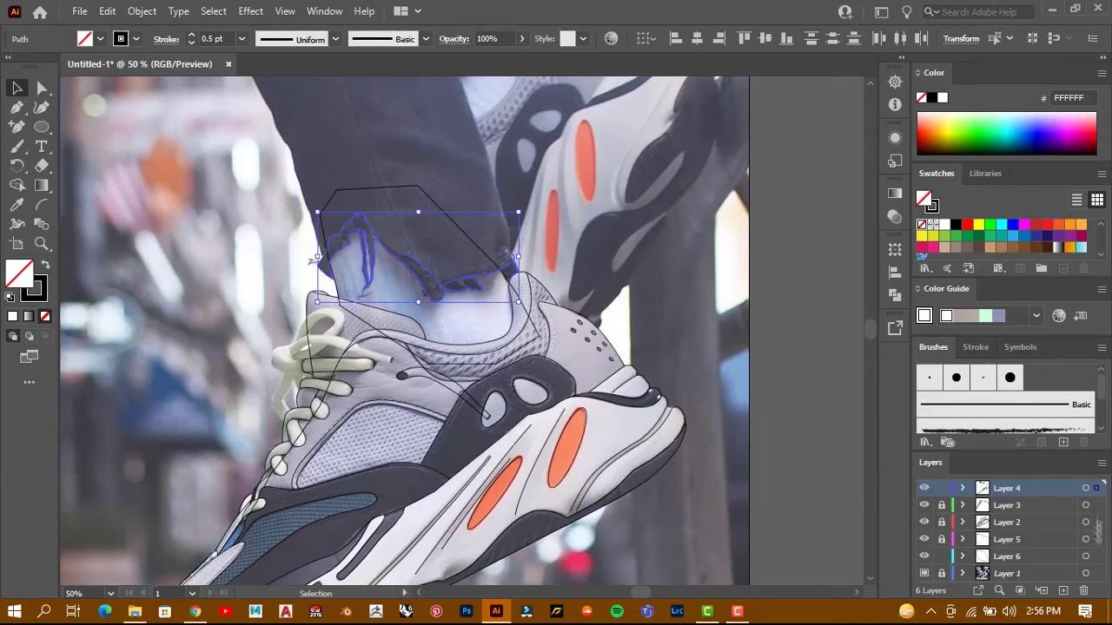
drag(1097, 530, 1096, 556)
click(650, 231)
scroll(596, 316, up, 3)
scroll(596, 316, down, 2)
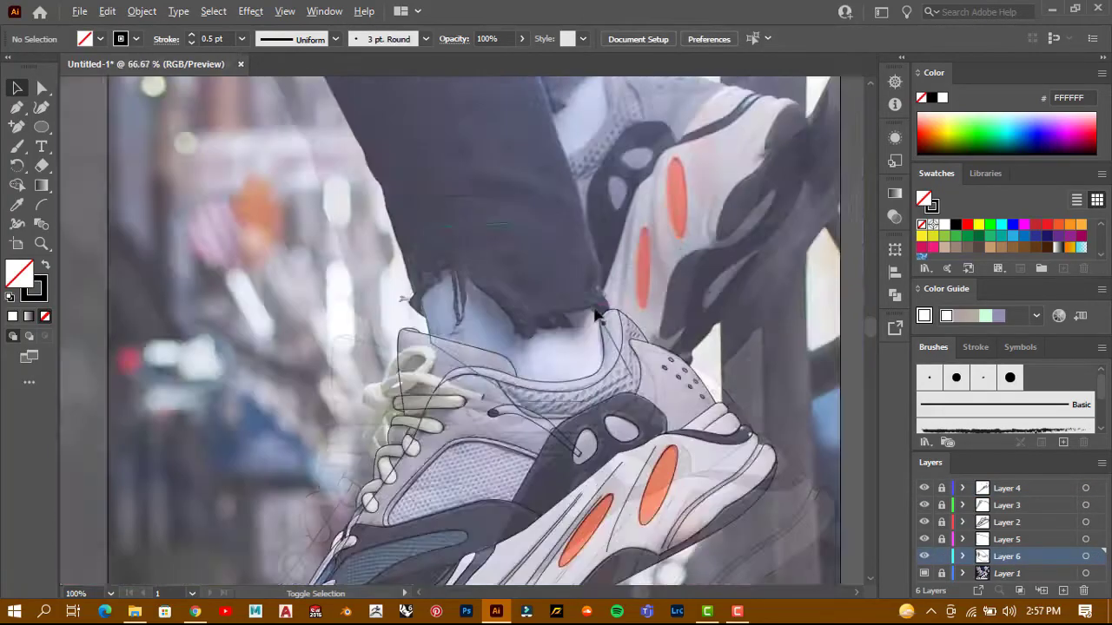
Draw a curved path from the hem's back corner up and across the trouser leg
scroll(596, 316, up, 3)
scroll(590, 315, up, 3)
key(p)
click(472, 336)
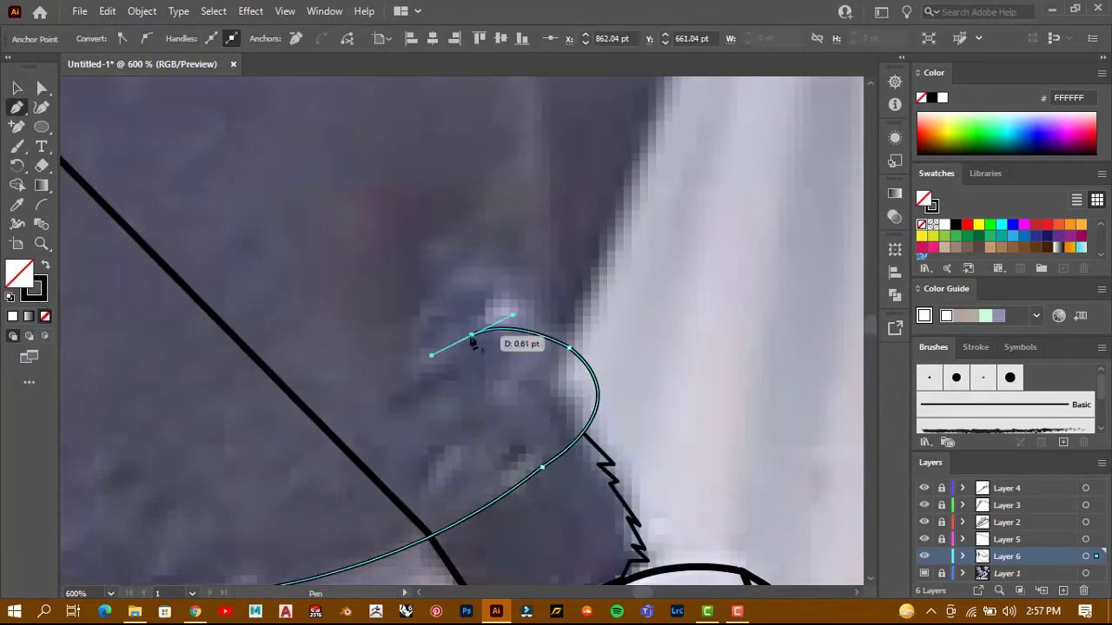
scroll(473, 343, down, 3)
scroll(460, 364, up, 3)
drag(452, 374, 467, 350)
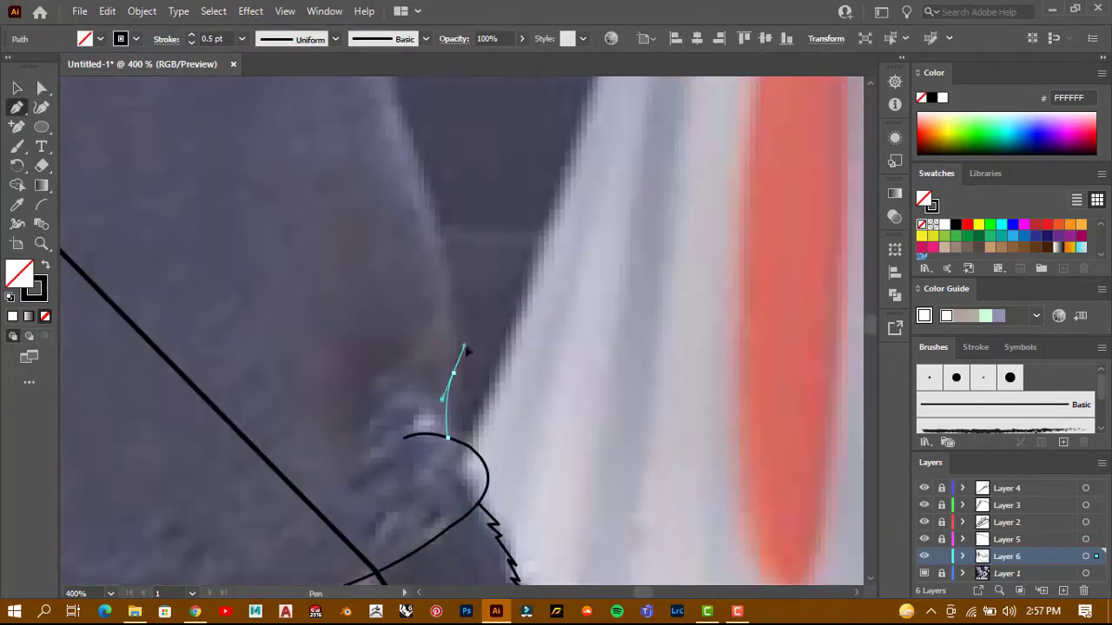
scroll(466, 350, down, 3)
click(468, 290)
scroll(455, 216, up, 3)
click(502, 219)
drag(350, 193, 276, 195)
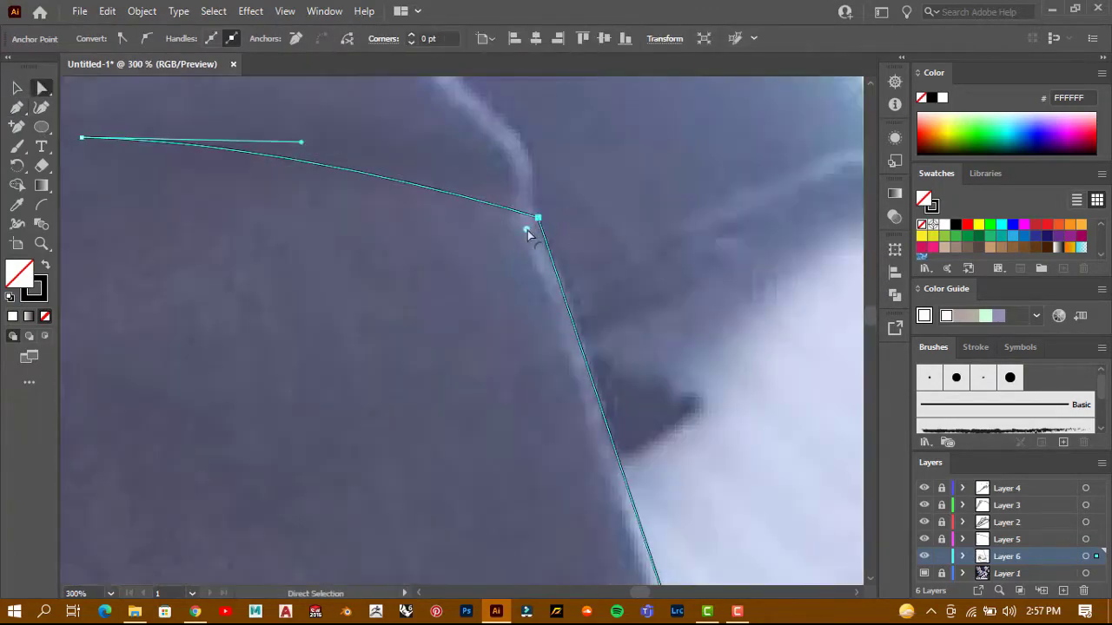
key(ctrl+shift+a)
Curve a path out of the corner anchor up to the artboard top
key(ctrl+minus)
key(p)
drag(508, 302, 492, 246)
click(408, 165)
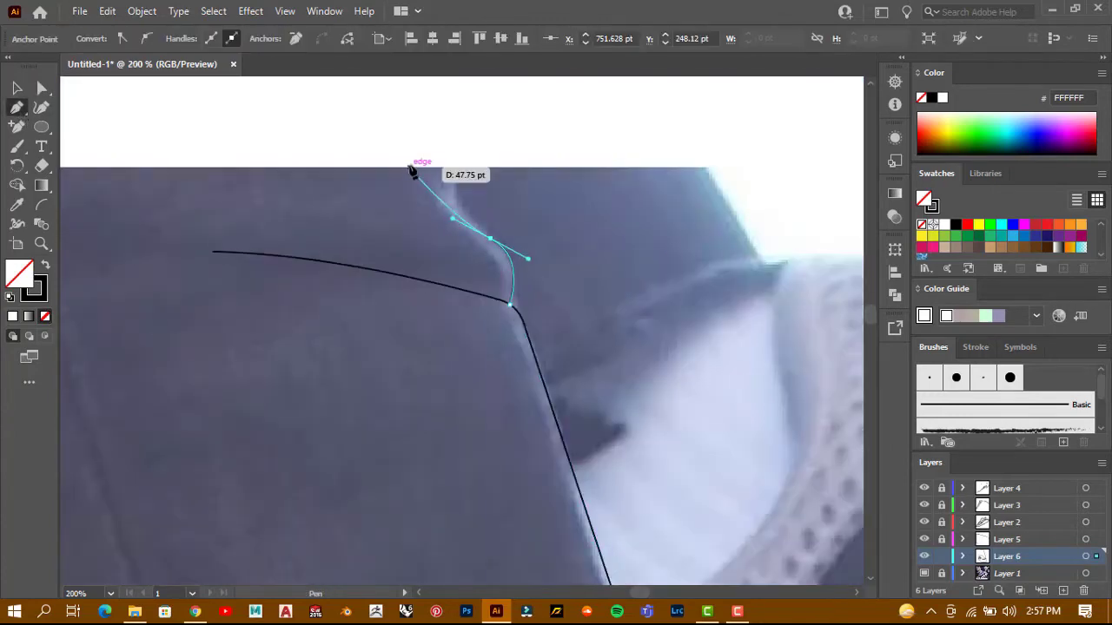
scroll(412, 169, up, 4)
Trace the leg's left edge from the top down to the hem, then add a diagonal crease line
click(252, 130)
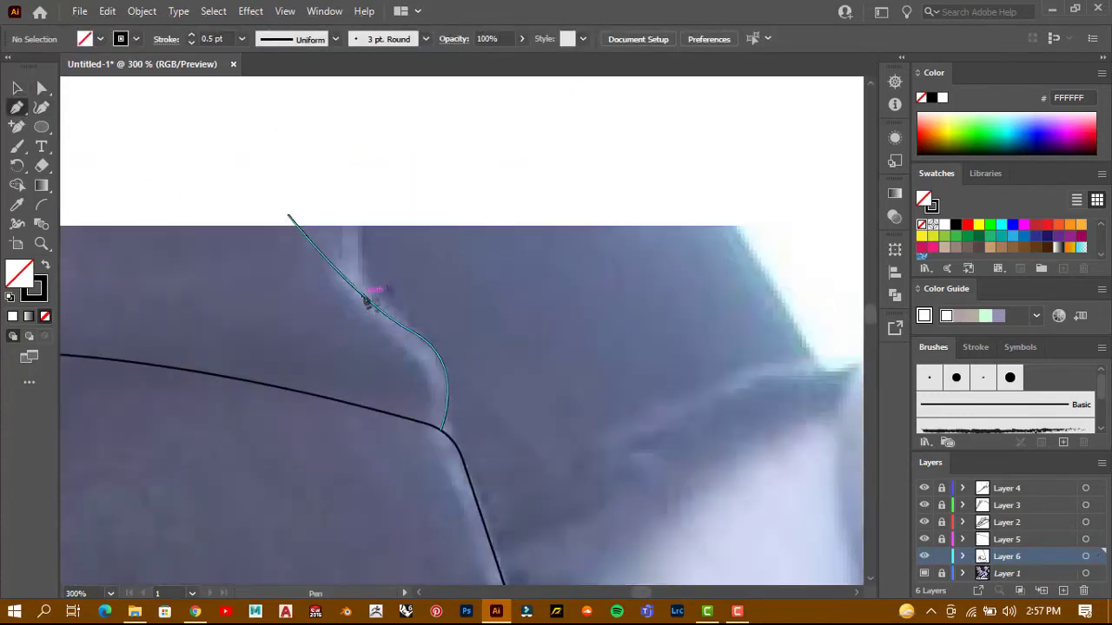
scroll(367, 303, down, 2)
scroll(336, 516, up, 1)
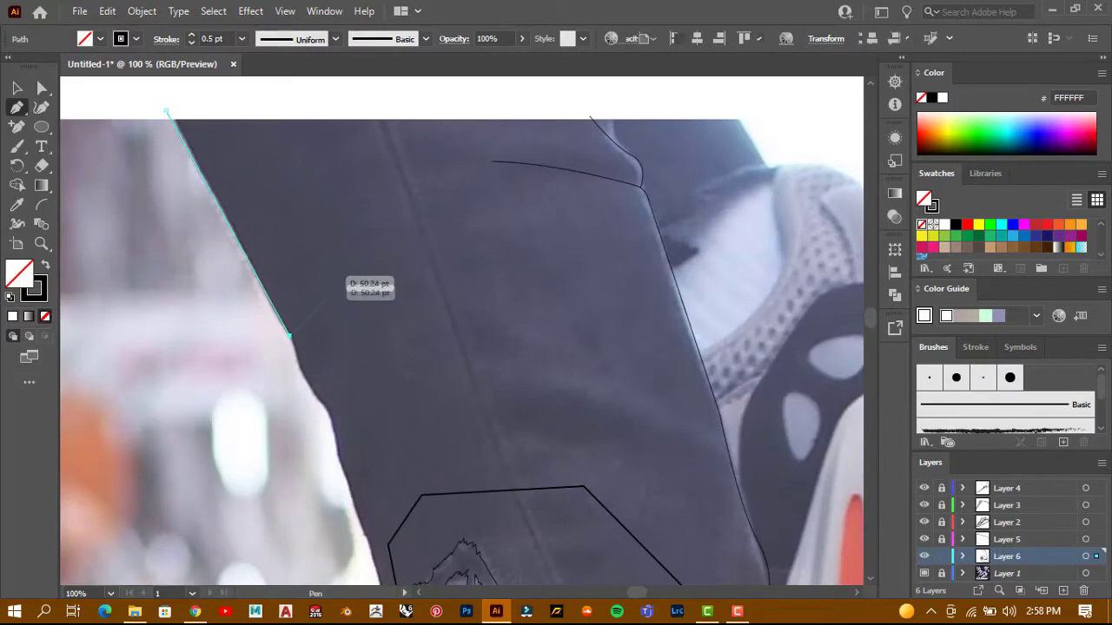
scroll(316, 298, up, 1)
drag(422, 328, 482, 378)
drag(451, 425, 486, 443)
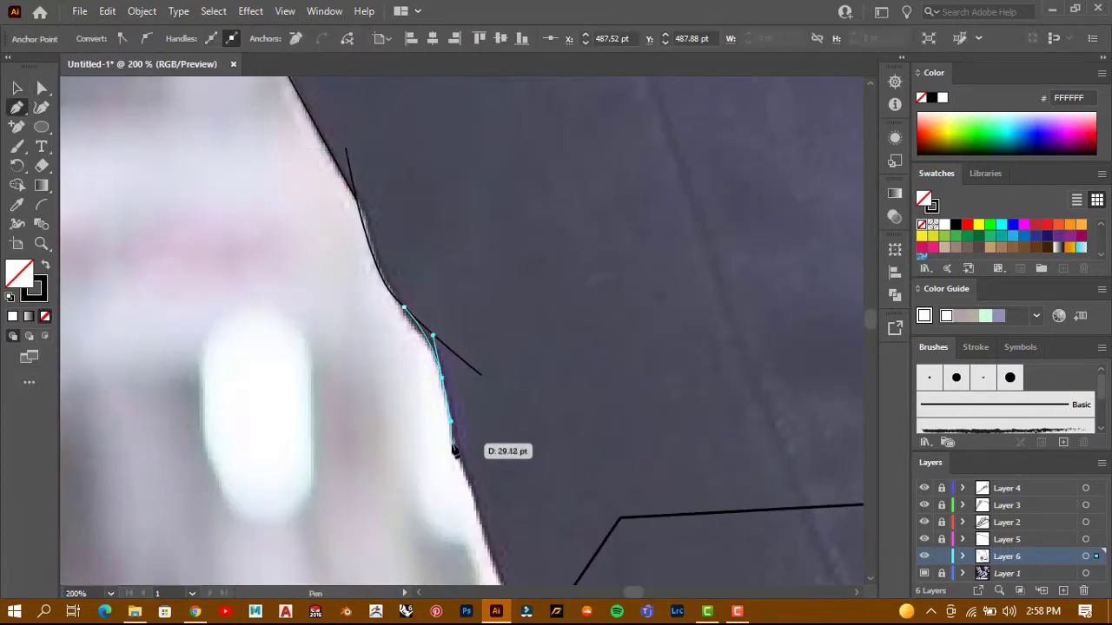
scroll(487, 443, up, 2)
scroll(430, 365, down, 3)
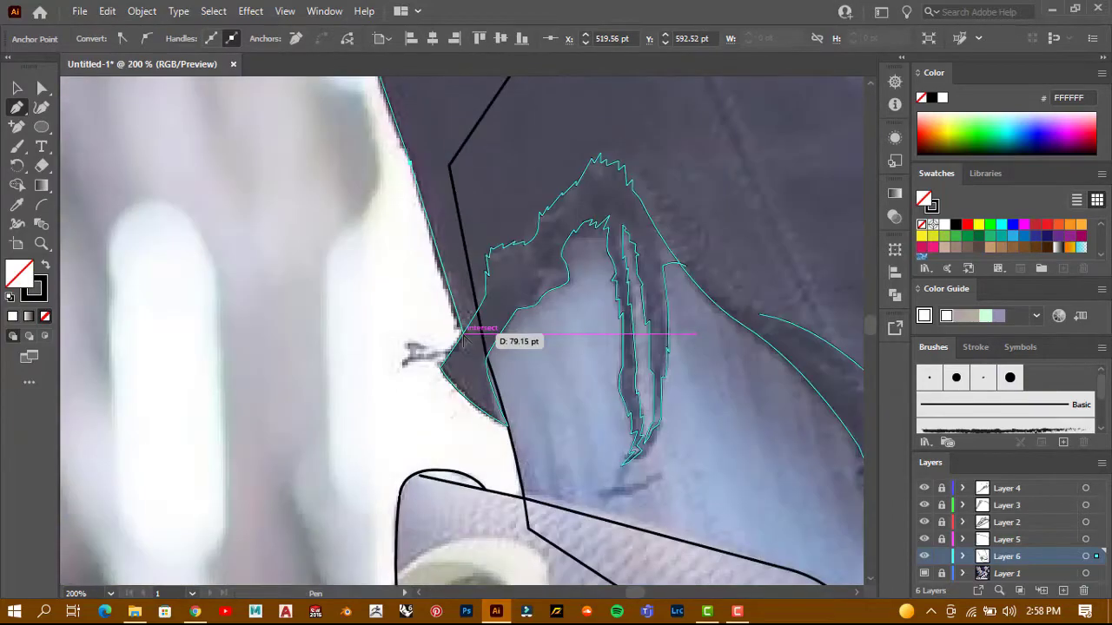
key(v)
scroll(346, 407, down, 4)
click(17, 106)
click(392, 171)
Finish the trouser line with a curve at its lower end
drag(525, 525, 560, 580)
key(v)
scroll(377, 266, down, 2)
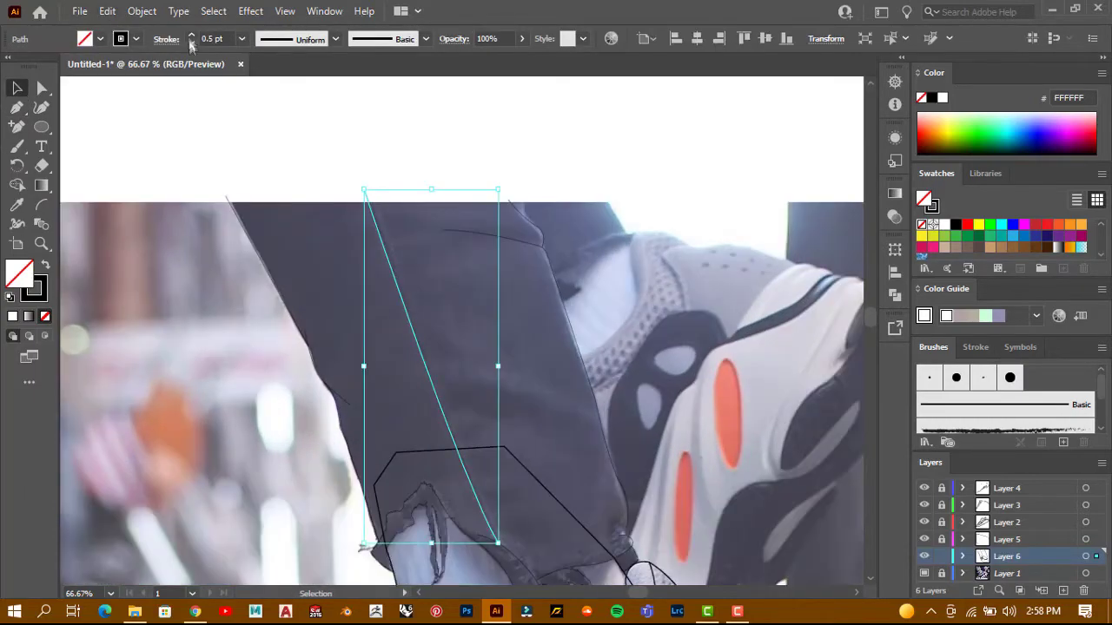
scroll(316, 290, up, 4)
scroll(365, 273, down, 5)
scroll(408, 261, up, 1)
scroll(408, 248, down, 1)
scroll(408, 240, down, 1)
scroll(408, 239, up, 1)
scroll(408, 240, up, 2)
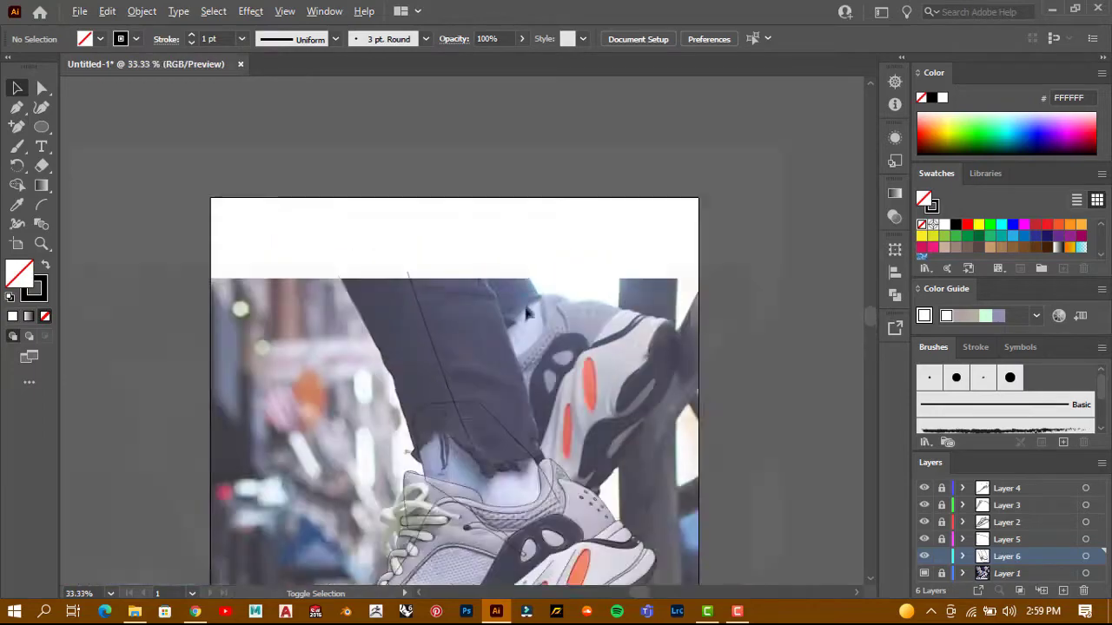
Add an anchor to the trouser leg outline and adjust the line's end on the hem curve
key(p)
click(206, 191)
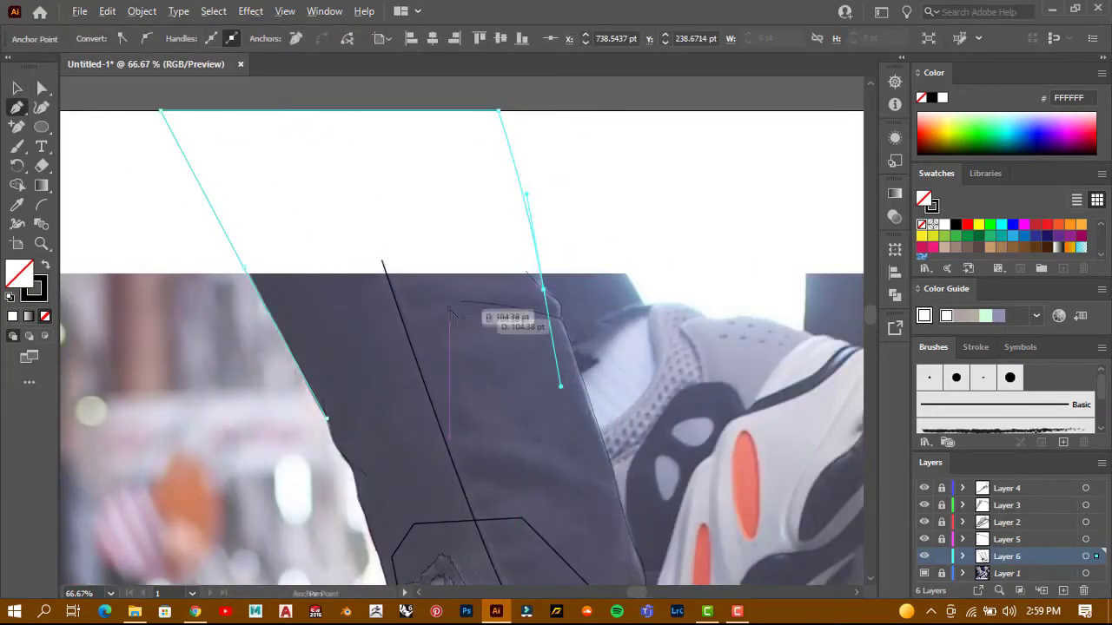
key(a)
scroll(487, 278, up, 3)
scroll(495, 269, up, 3)
click(504, 258)
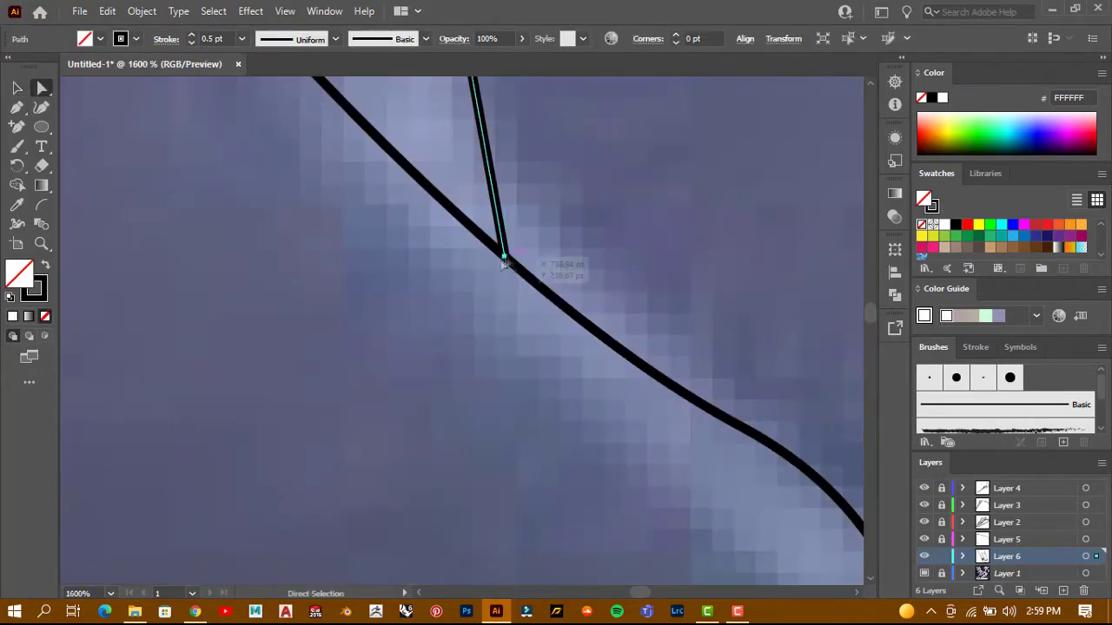
scroll(504, 263, down, 5)
scroll(340, 318, down, 3)
key(p)
scroll(355, 318, up, 2)
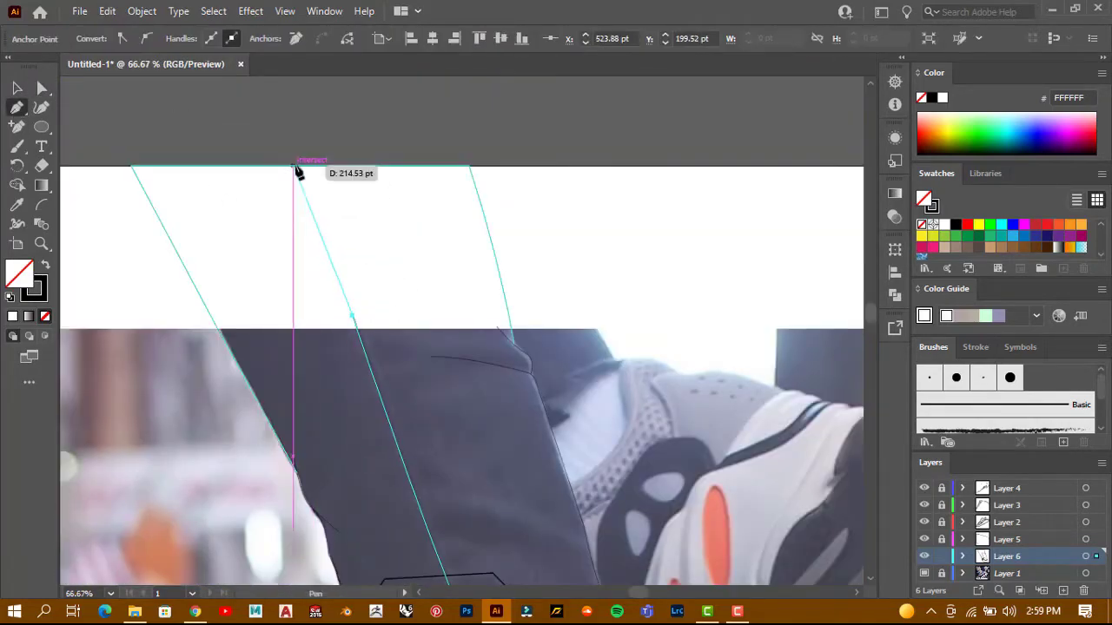
key(Escape)
scroll(436, 256, down, 3)
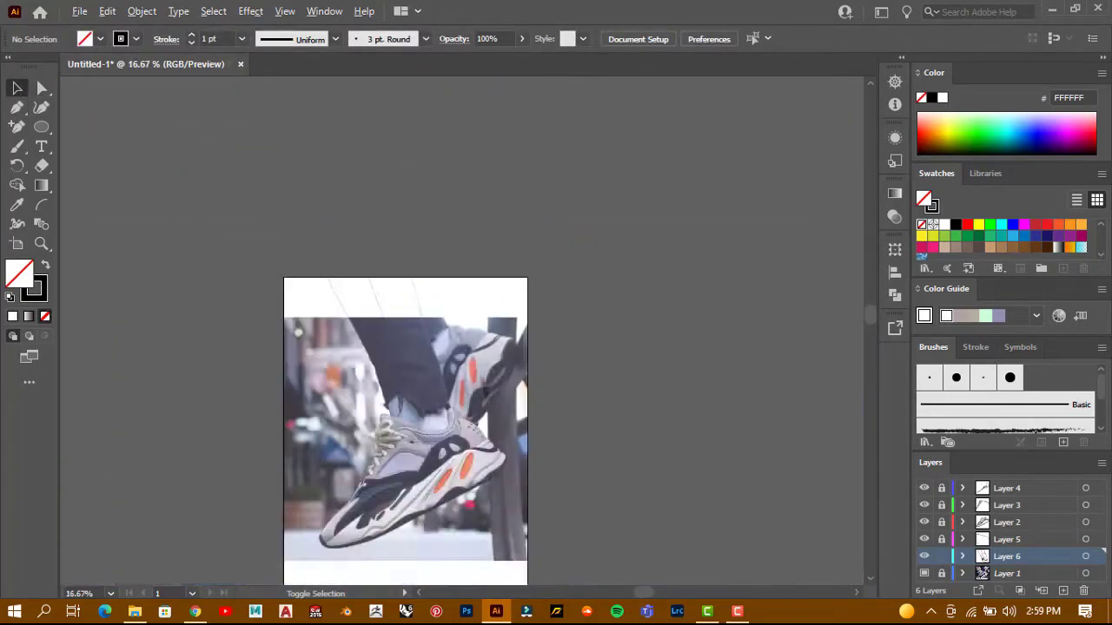
scroll(486, 373, up, 3)
With the Pen tool active, add the new empty Layer 7 in the Layers panel
click(16, 107)
scroll(348, 331, down, 3)
scroll(365, 261, up, 1)
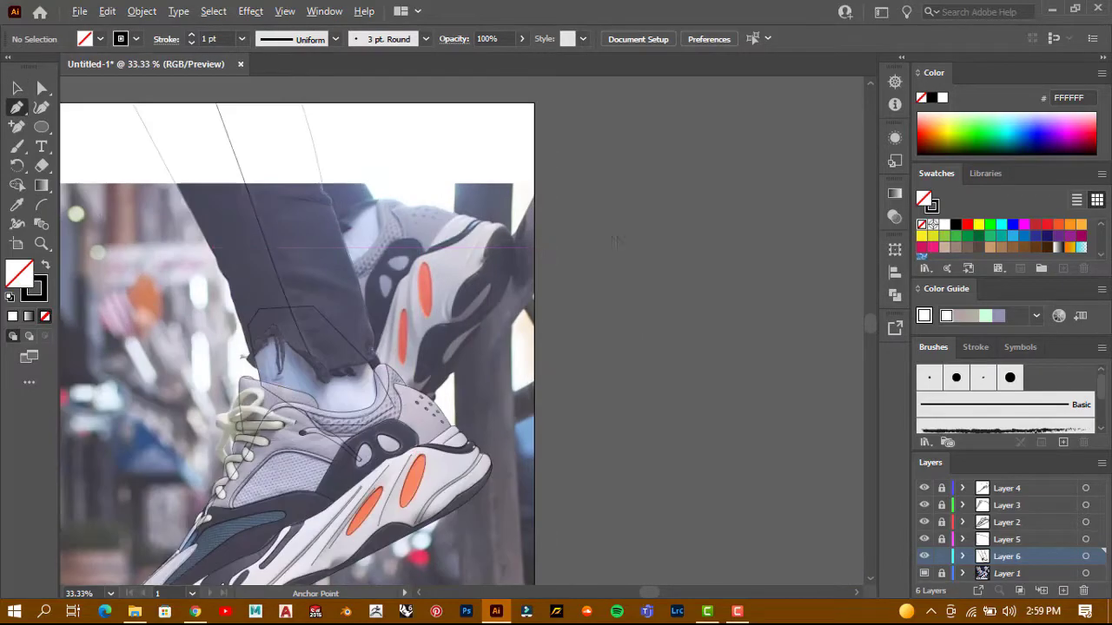
scroll(373, 200, down, 1)
click(1042, 591)
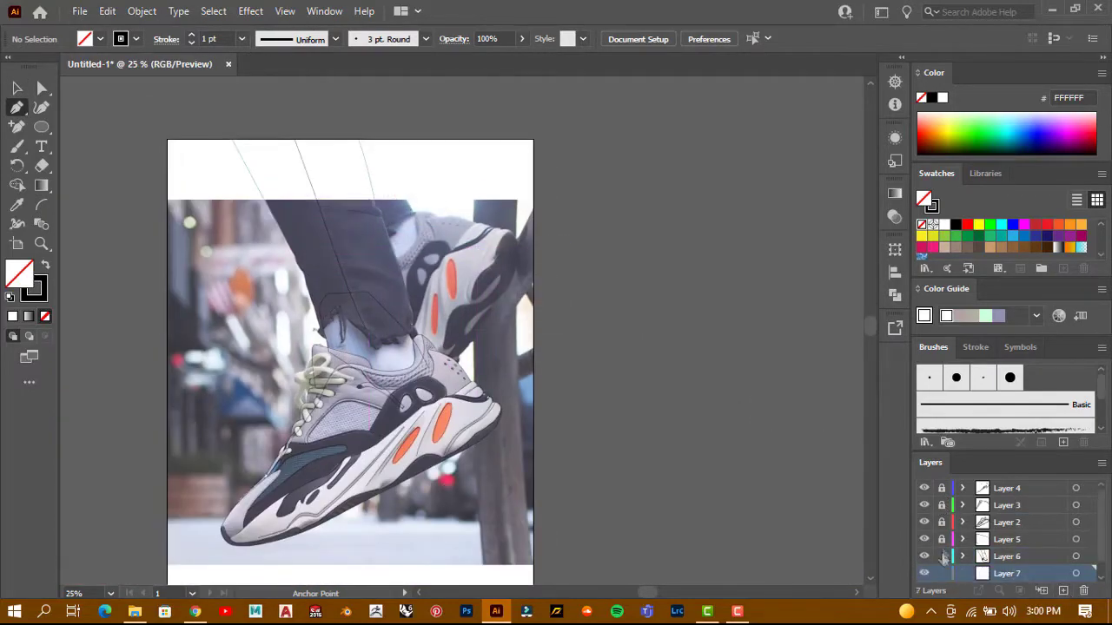
Hide the earlier tracing layers and trace the back sneaker's top edge down the panel edge
alt+click(924, 574)
scroll(382, 230, up, 2)
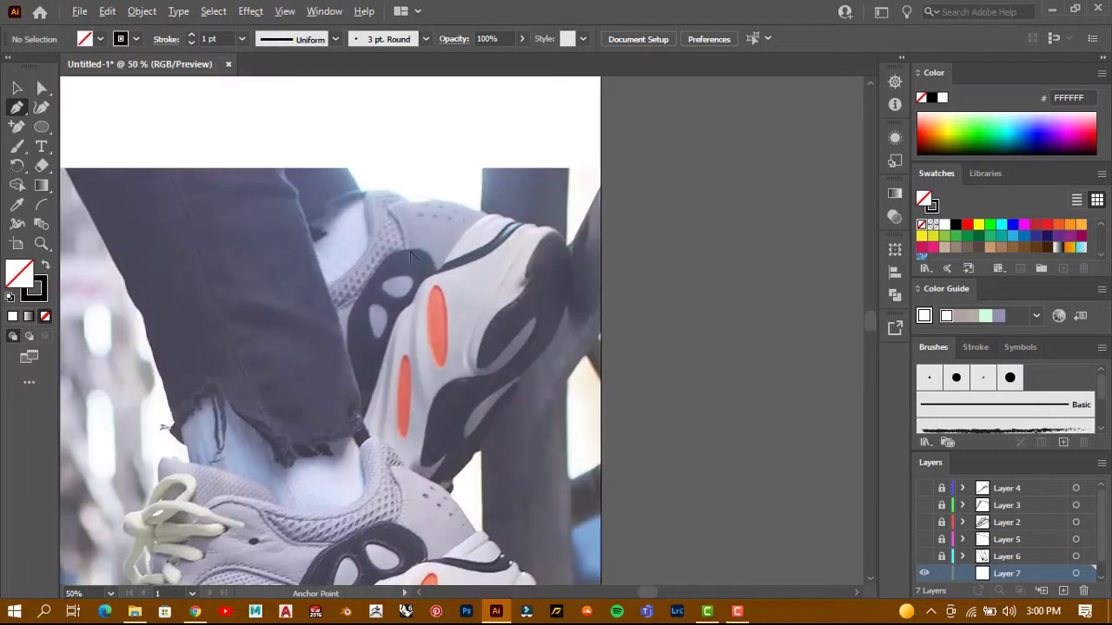
scroll(382, 230, up, 2)
click(373, 224)
drag(434, 216, 442, 221)
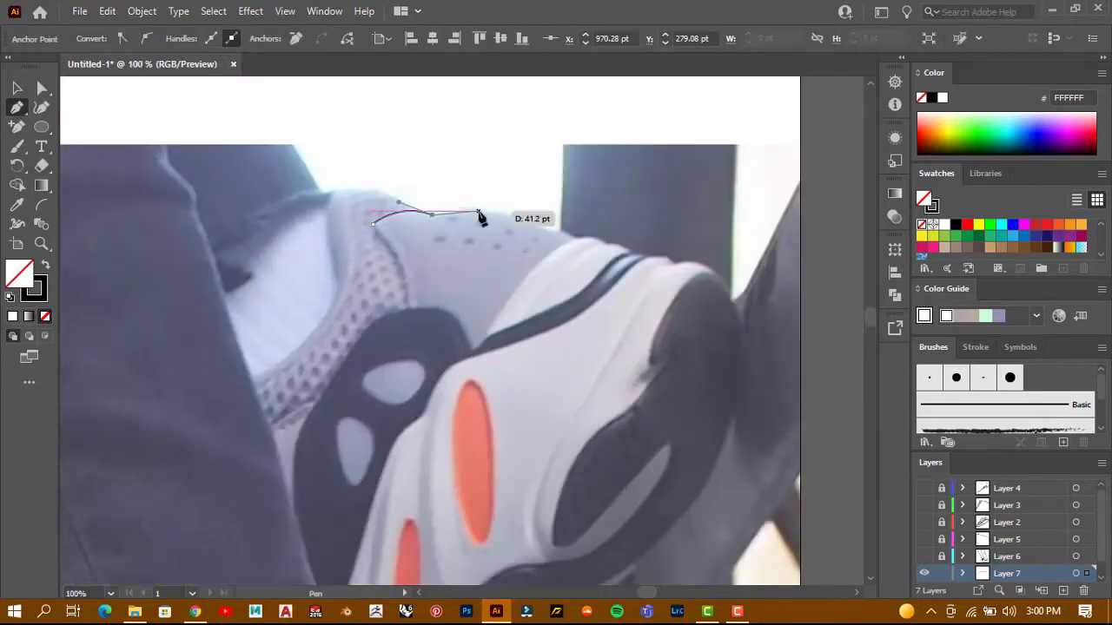
scroll(489, 199, down, 1)
scroll(477, 181, up, 3)
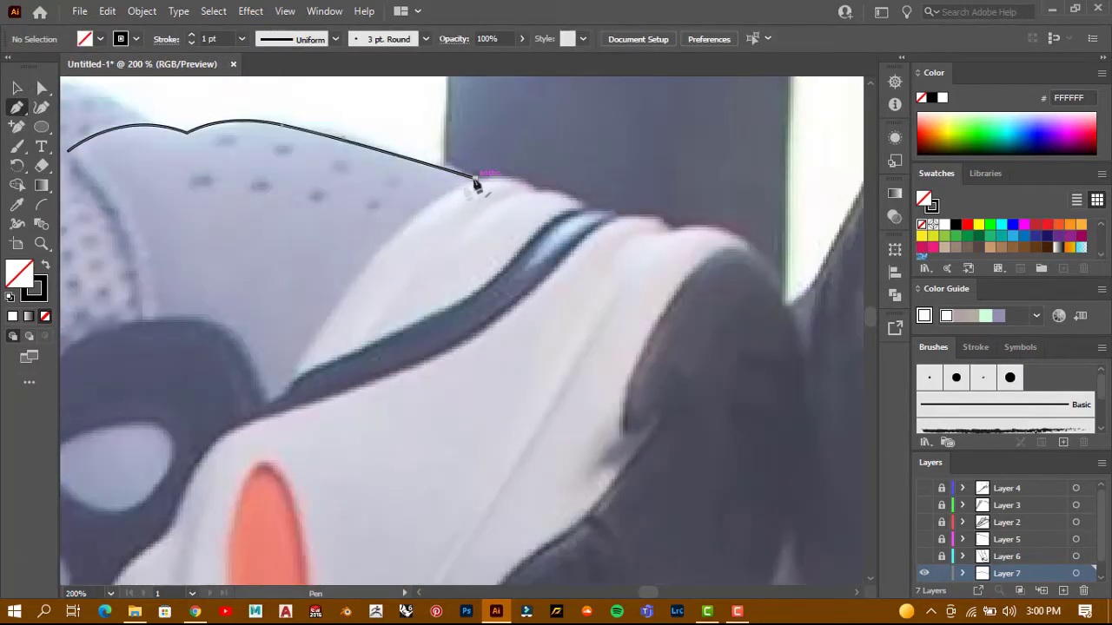
drag(474, 180, 532, 196)
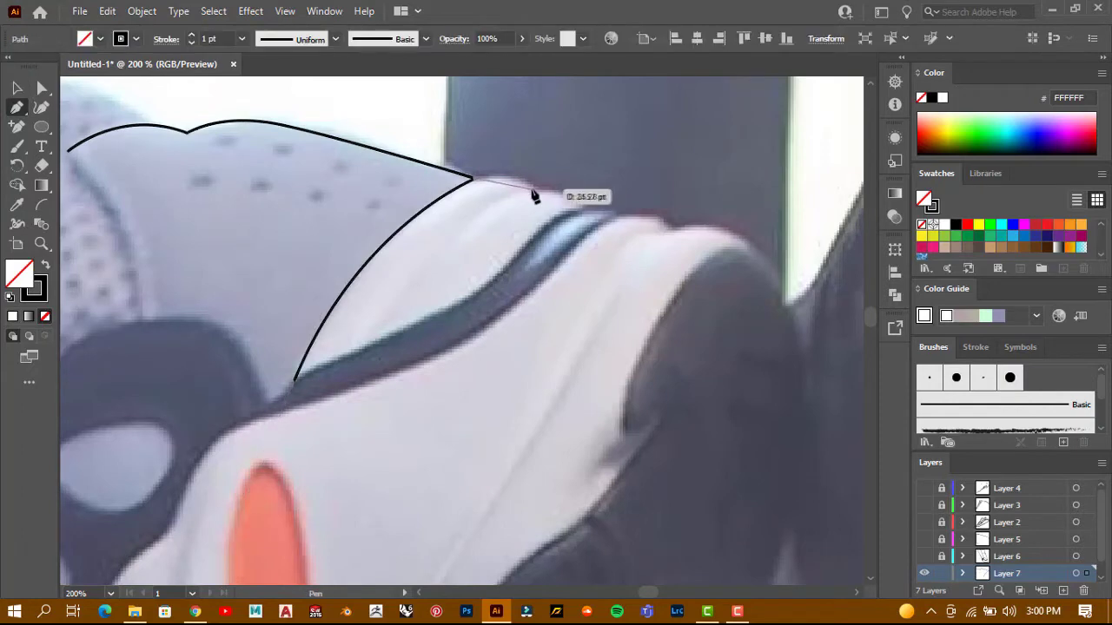
Trace a curve along the toe panel's top and nudge the junction anchor onto it
click(468, 219)
drag(584, 206, 623, 258)
scroll(521, 217, down, 2)
scroll(393, 246, up, 7)
drag(392, 246, 393, 248)
scroll(393, 245, down, 3)
scroll(521, 261, down, 2)
key(p)
scroll(594, 208, up, 2)
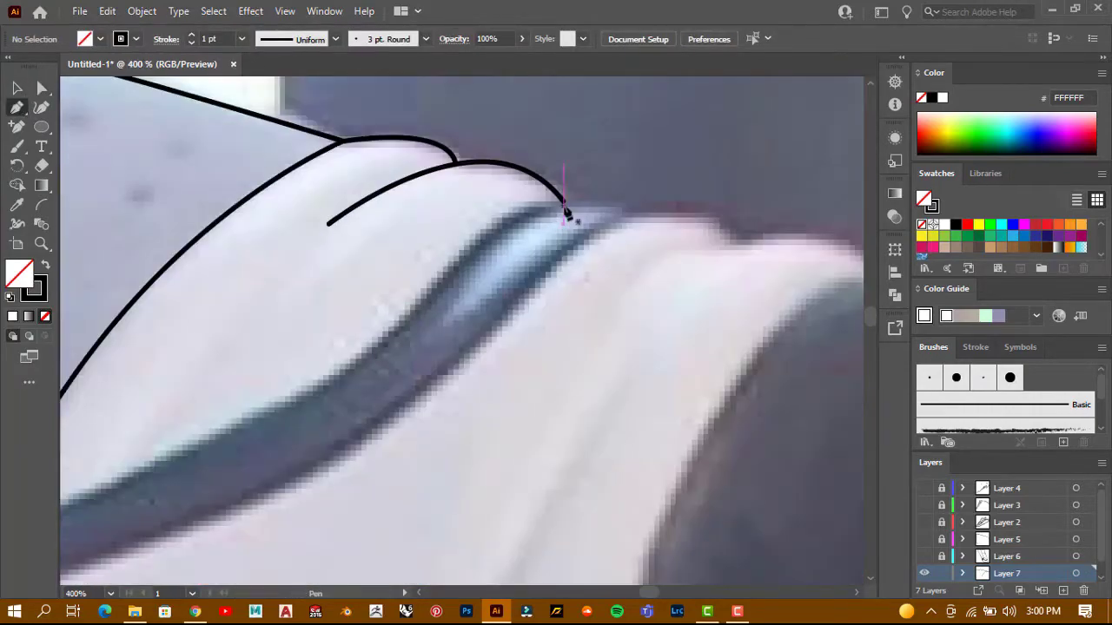
Trace the dark band's upper edge and down along the band as one path
drag(653, 214, 634, 216)
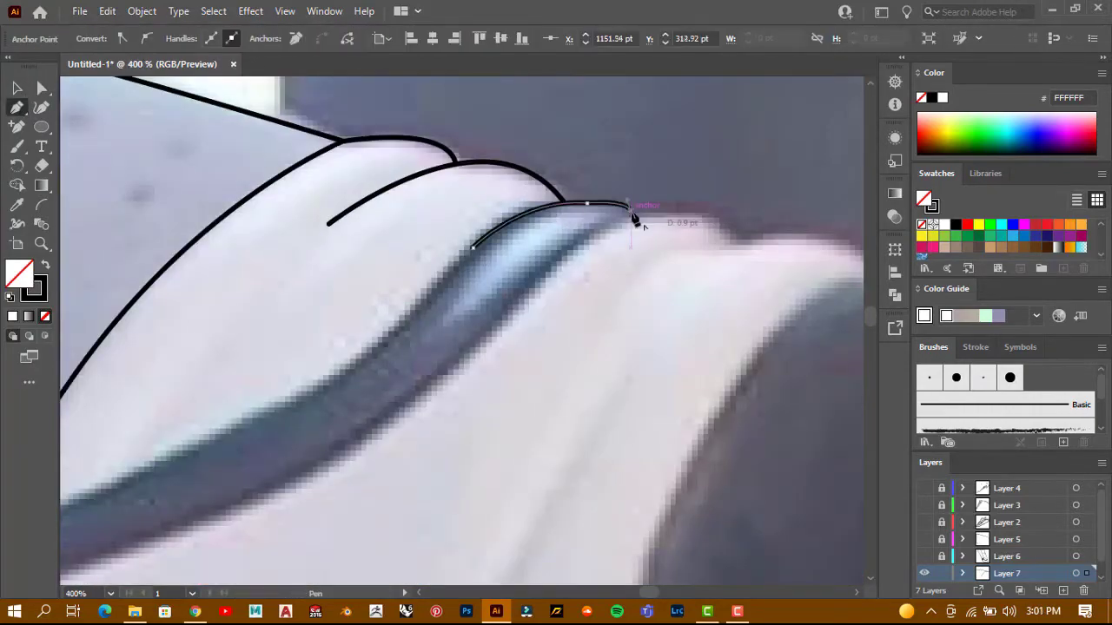
key(ctrl+plus)
key(ctrl+minus)
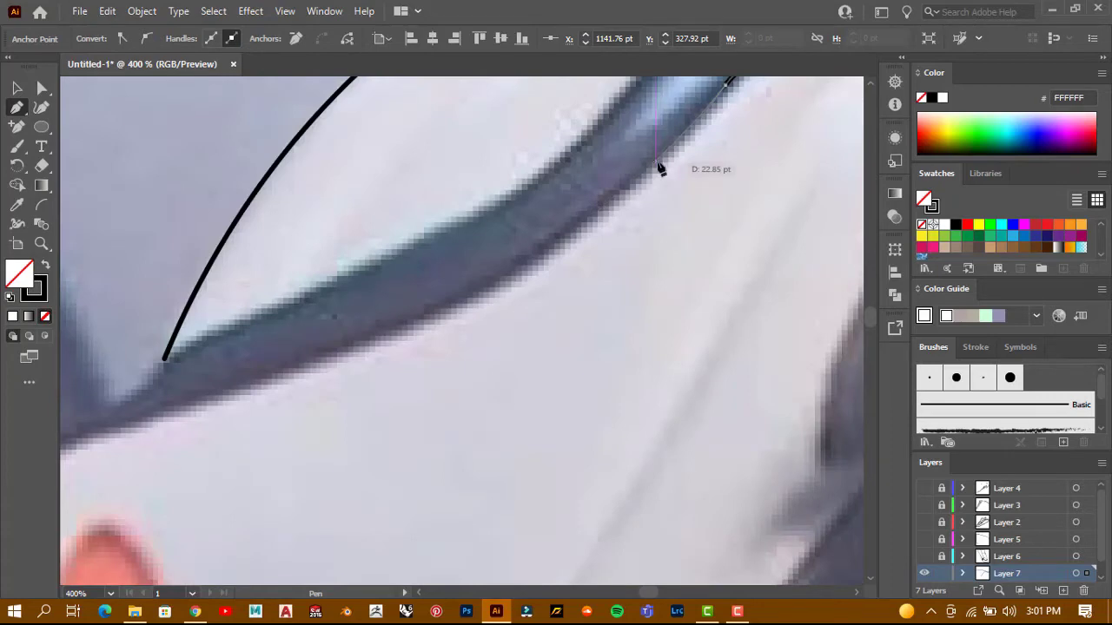
mouse_move(228, 402)
mouse_down()
mouse_move(375, 338)
mouse_move(266, 368)
mouse_up()
key(ctrl+minus)
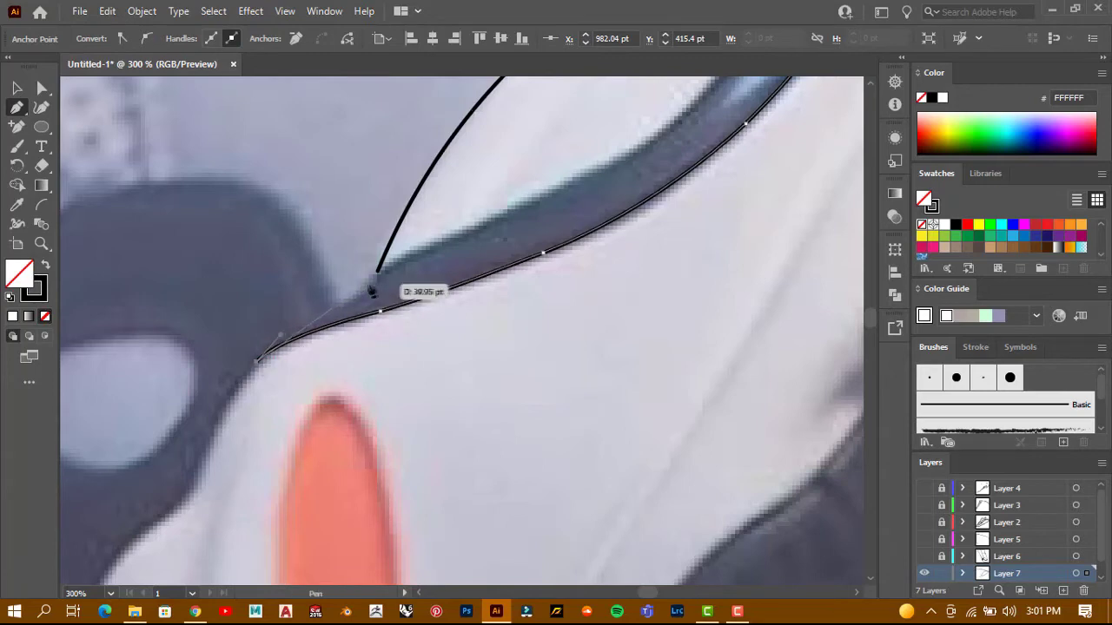
key(ctrl+plus)
key(ctrl+plus)
key(ctrl+plus)
key(ctrl+minus)
key(ctrl+minus)
key(ctrl+minus)
key(ctrl+plus)
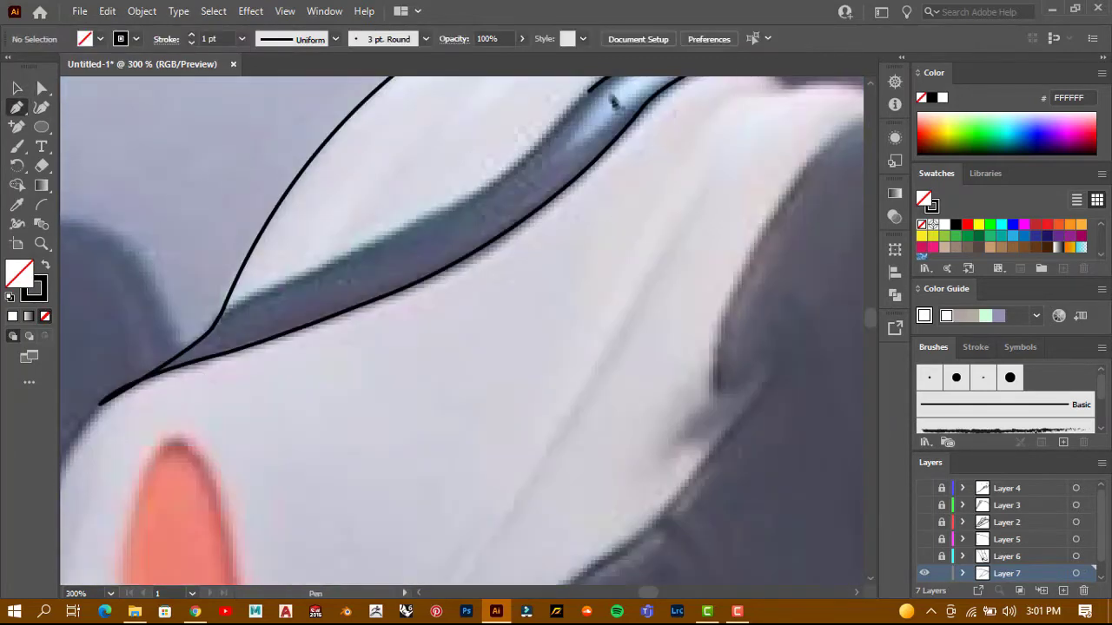
drag(218, 315, 152, 227)
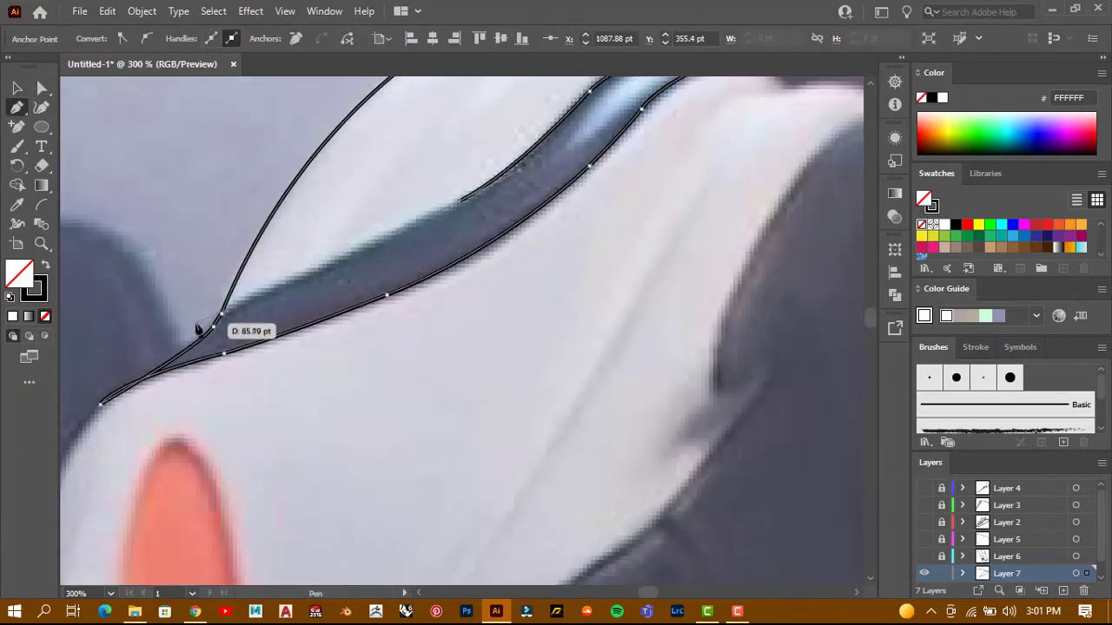
key(v)
key(ctrl+plus)
key(ctrl+plus)
key(ctrl+minus)
key(ctrl+minus)
key(ctrl+minus)
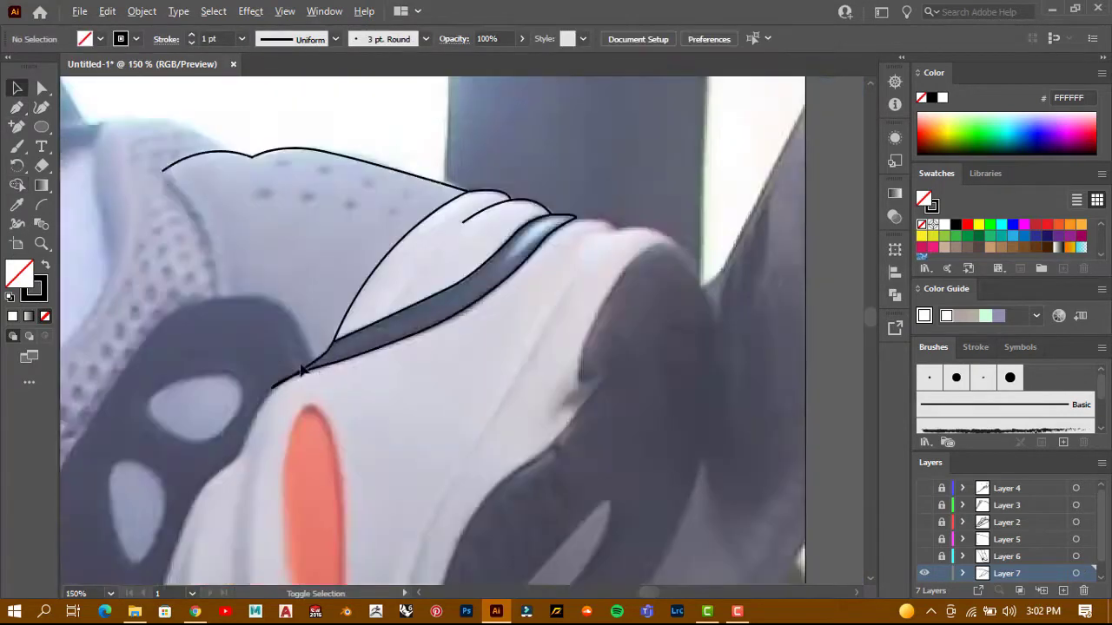
key(ctrl+plus)
key(ctrl+plus)
Draw the heel panel edge line and a segment ending on the band's lower curve
key(p)
click(176, 101)
drag(249, 295, 252, 323)
ctrl+click(275, 302)
click(248, 269)
drag(373, 360, 380, 477)
key(ctrl+z)
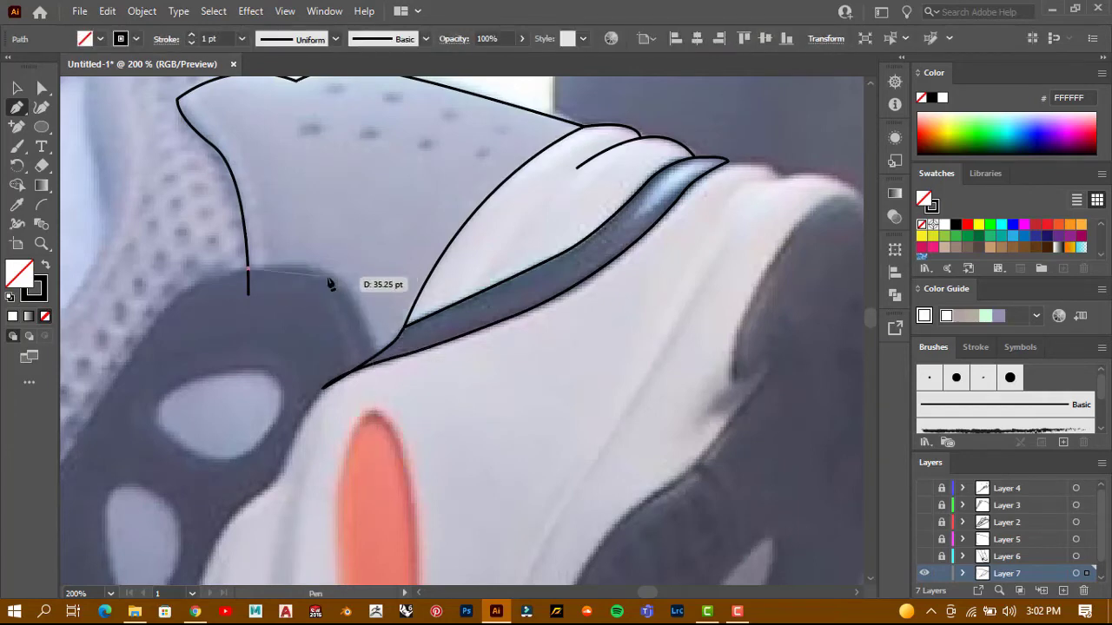
click(371, 358)
scroll(348, 390, up, 5)
Round out and refine the band's pointed lower-left tip with Direct Selection, then review
key(a)
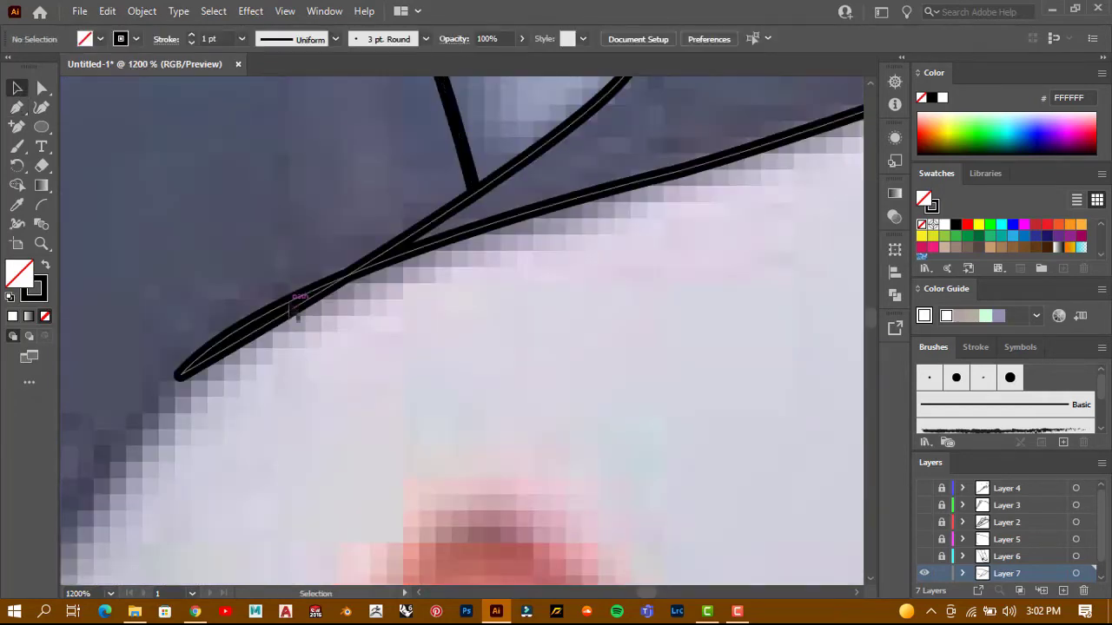
click(179, 376)
drag(179, 375, 141, 375)
drag(277, 309, 362, 294)
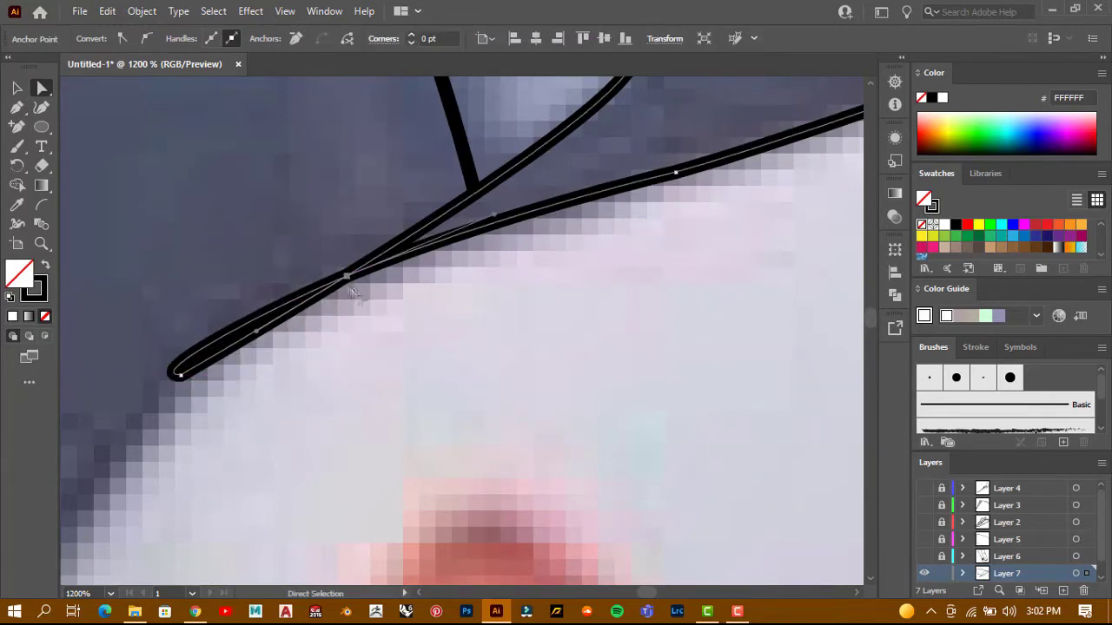
mouse_move(141, 376)
mouse_down()
mouse_move(229, 278)
mouse_move(385, 268)
mouse_move(360, 293)
mouse_up()
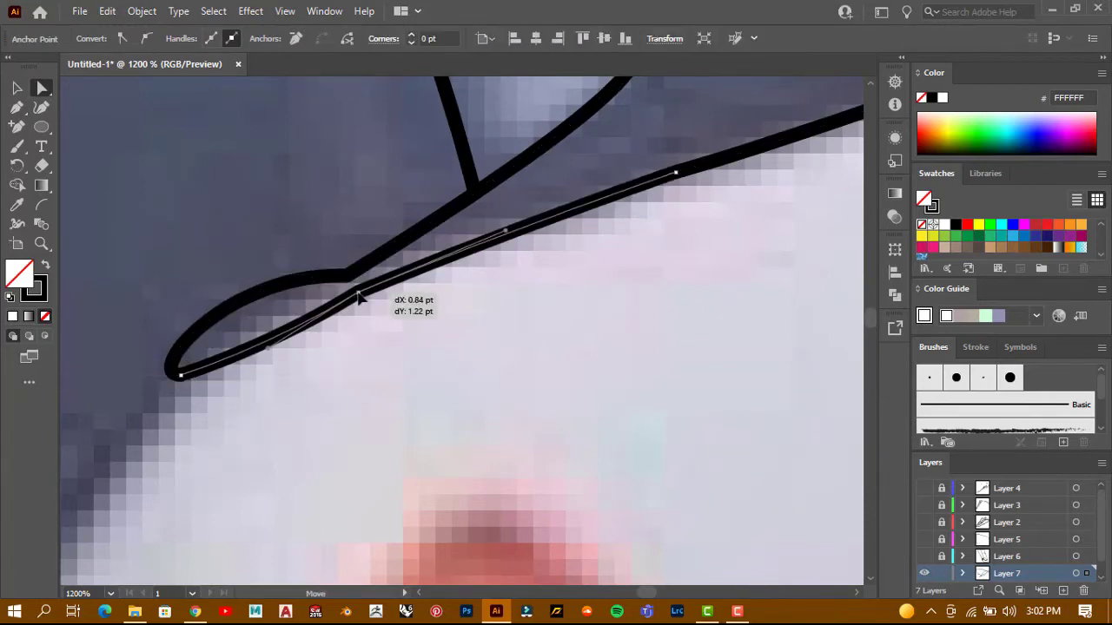
key(ctrl+minus)
key(ctrl+minus)
key(ctrl+minus)
key(ctrl+plus)
key(ctrl+plus)
key(ctrl+plus)
key(ctrl+plus)
key(ctrl+plus)
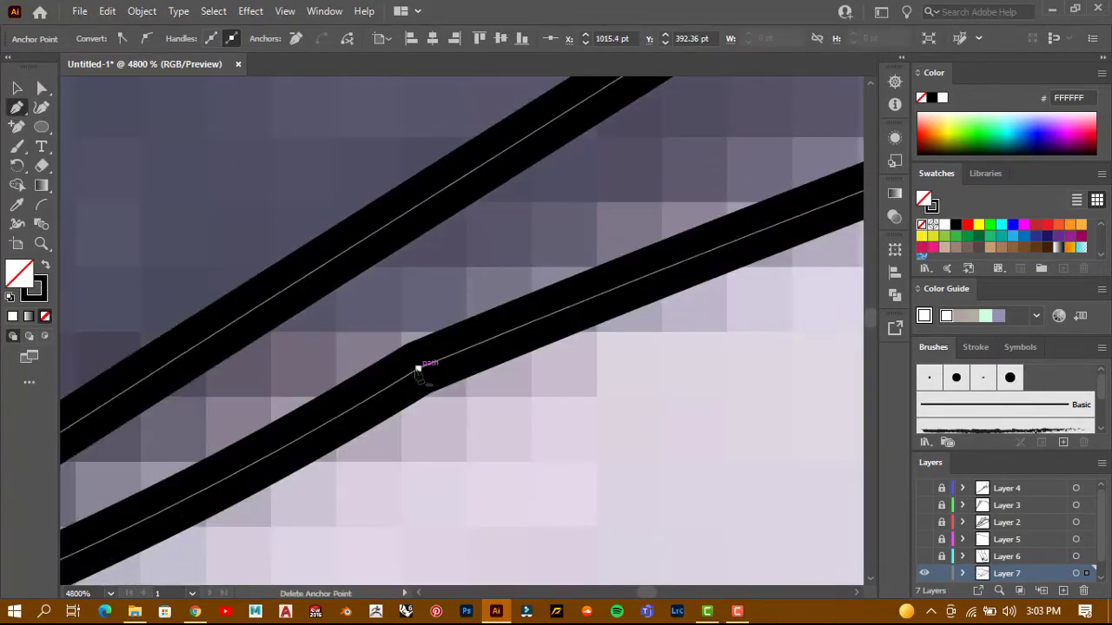
key(v)
key(ctrl+minus)
key(ctrl+minus)
key(ctrl+minus)
key(ctrl+minus)
click(314, 353)
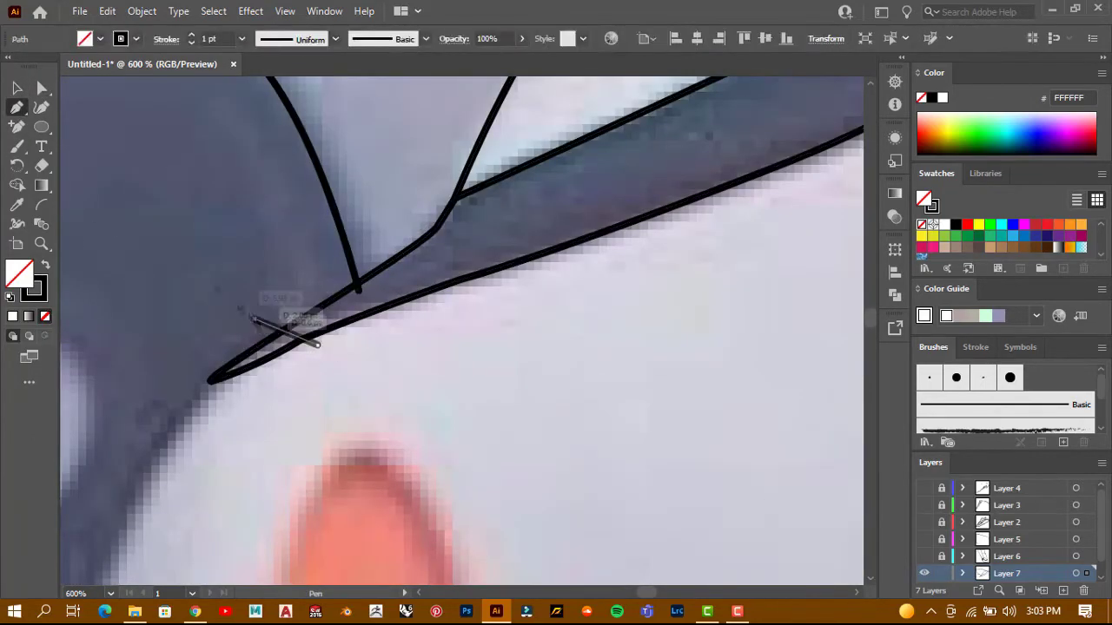
key(ctrl+minus)
key(ctrl+plus)
key(ctrl+plus)
key(ctrl+minus)
key(ctrl+minus)
key(ctrl+minus)
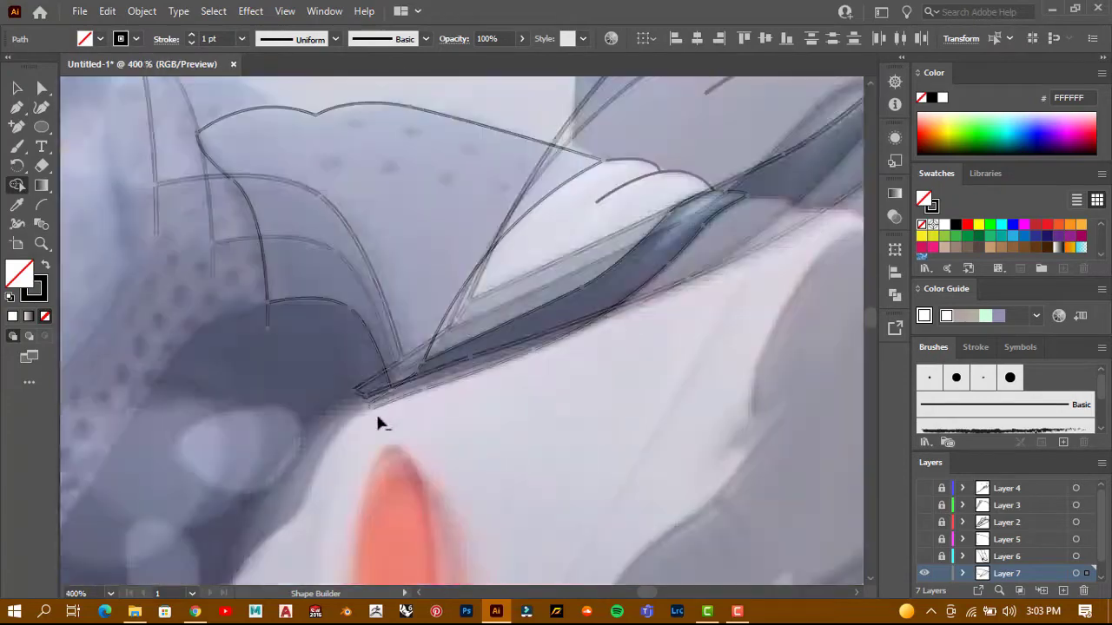
key(ctrl+minus)
key(ctrl+minus)
key(ctrl+plus)
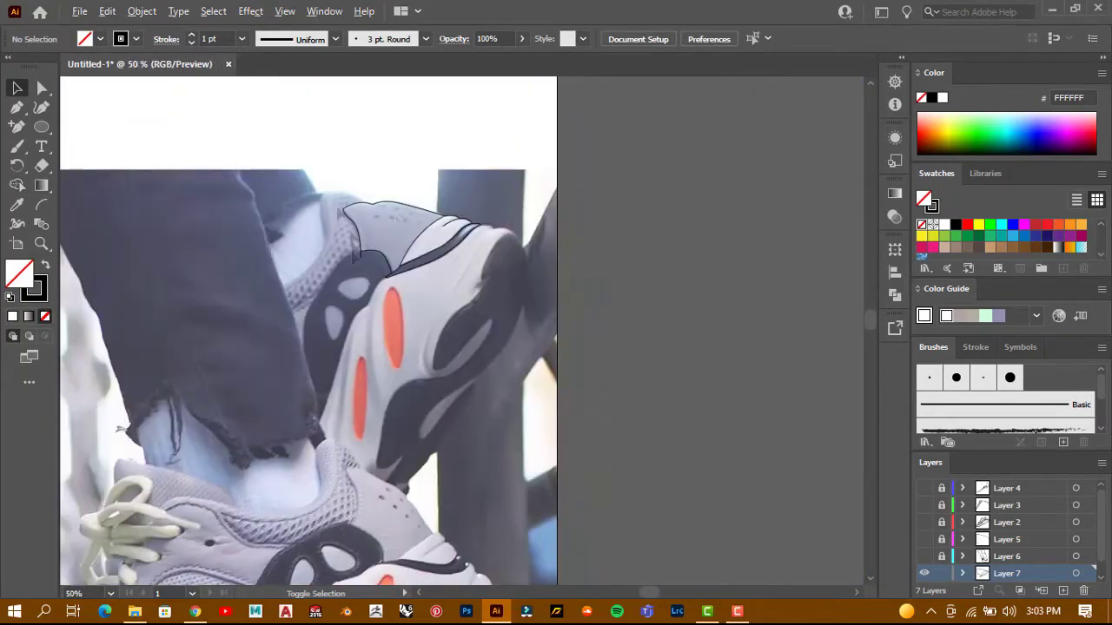
Trace the heel collar's curve from its back edge over the top to the lower left
key(ctrl+plus)
key(ctrl+plus)
key(p)
click(461, 248)
drag(306, 213, 269, 269)
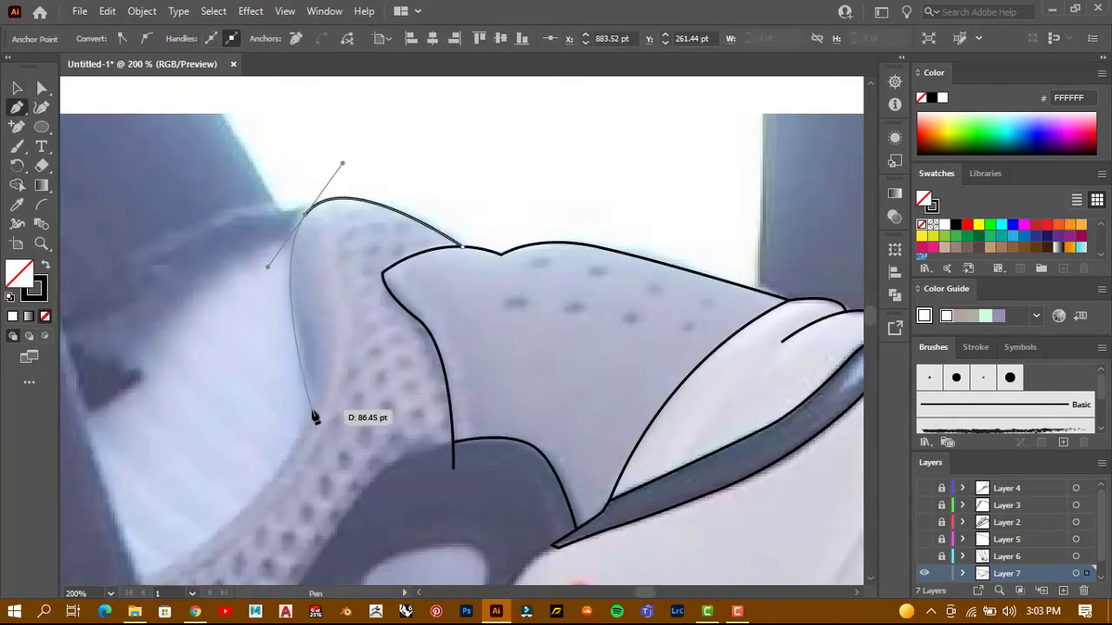
click(308, 373)
key(ctrl+minus)
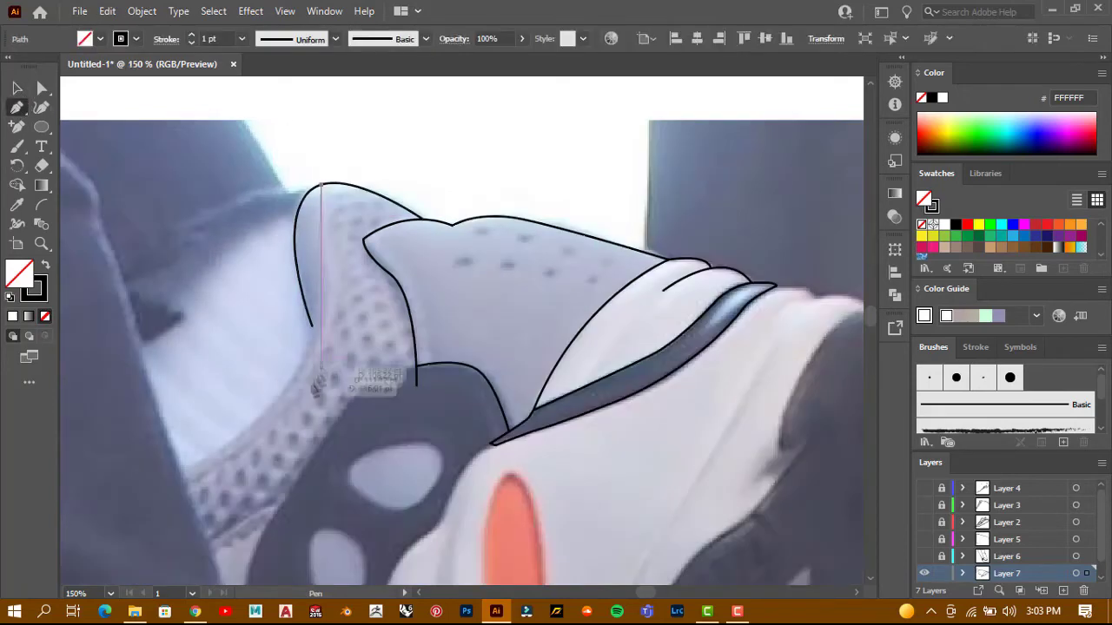
drag(166, 482, 113, 372)
ctrl+click(272, 314)
key(ctrl+minus)
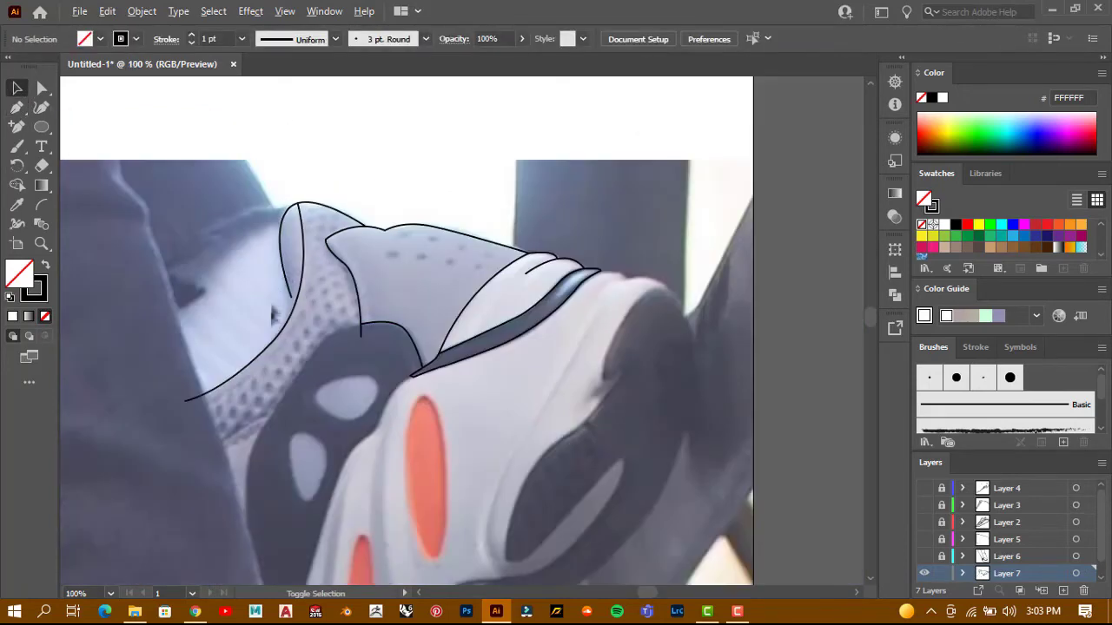
Continue the collar path downward and along the dark panel's top edge
click(184, 400)
click(190, 463)
scroll(221, 445, up, 3)
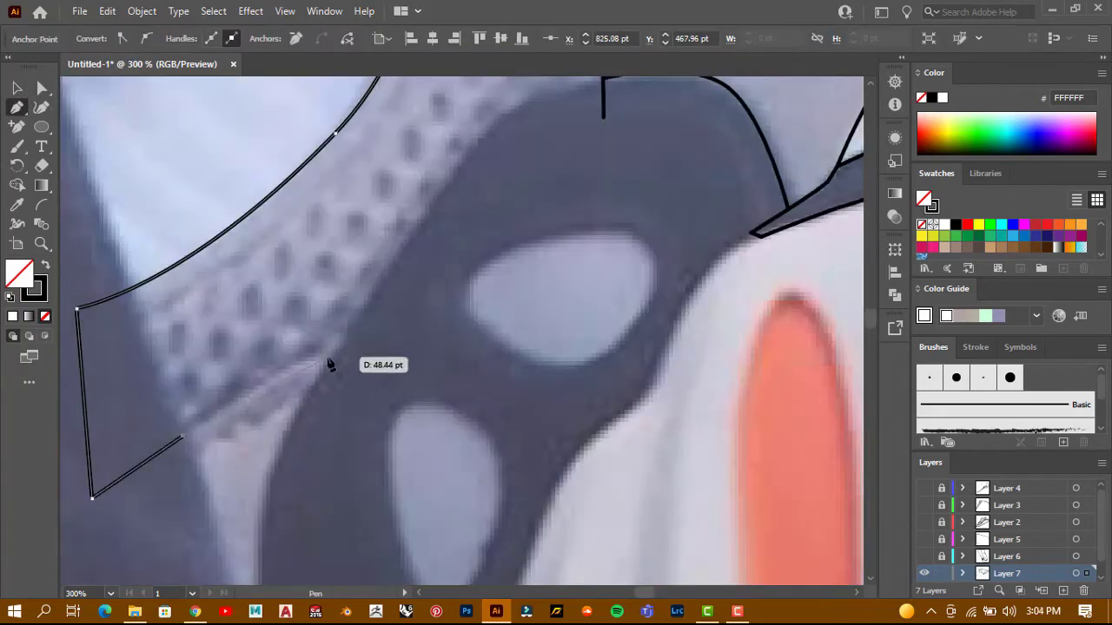
key(ctrl+minus)
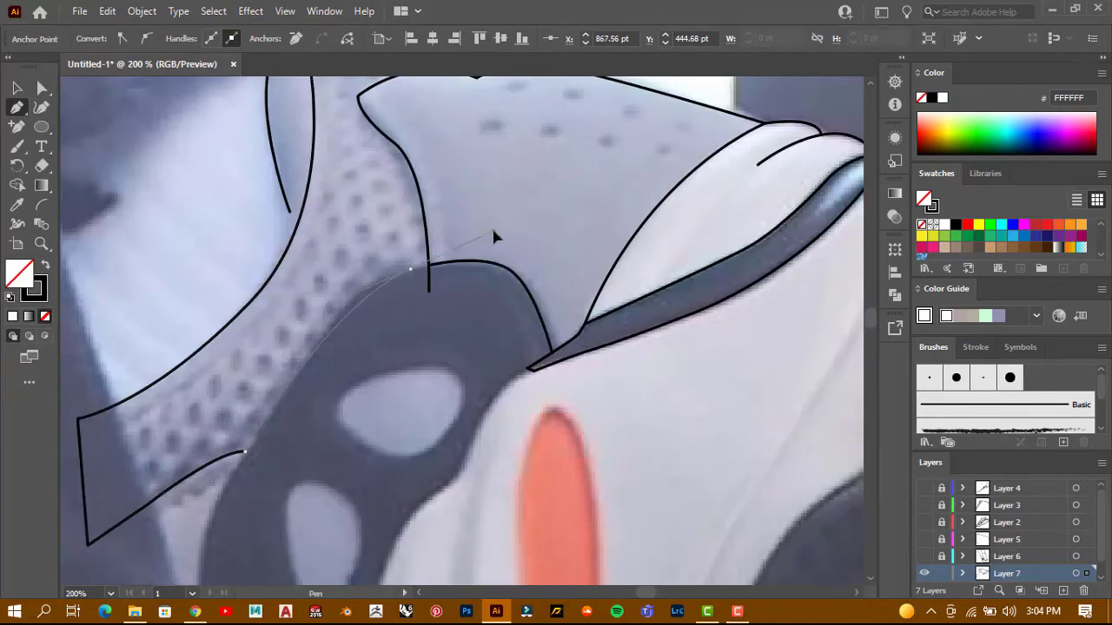
scroll(472, 268, up, 5)
click(578, 251)
scroll(462, 342, down, 5)
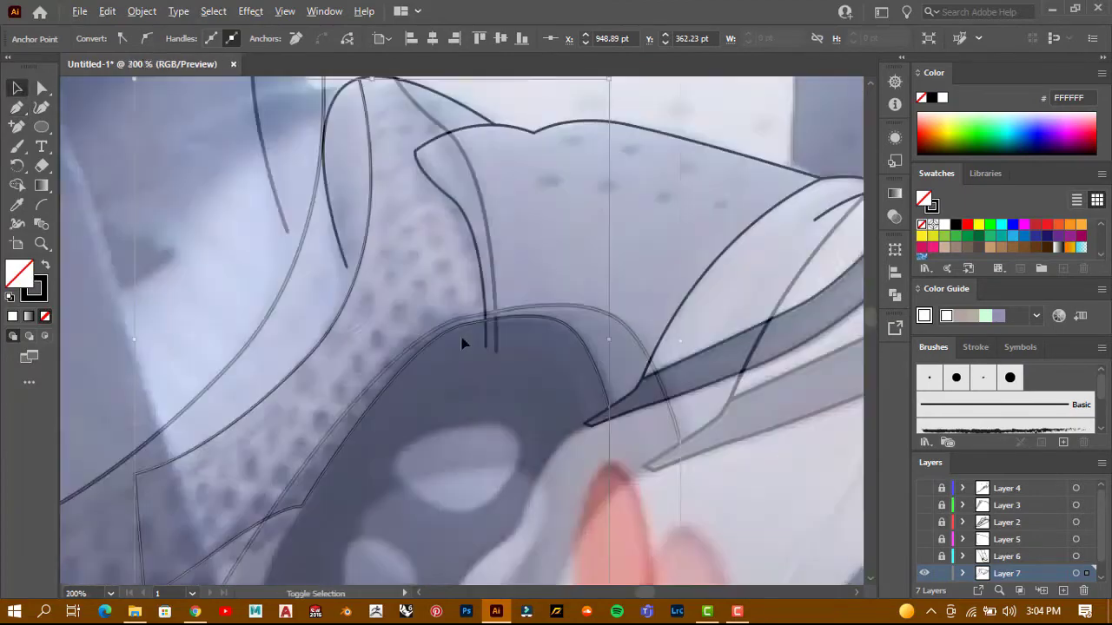
ctrl+click(356, 291)
scroll(356, 291, up, 3)
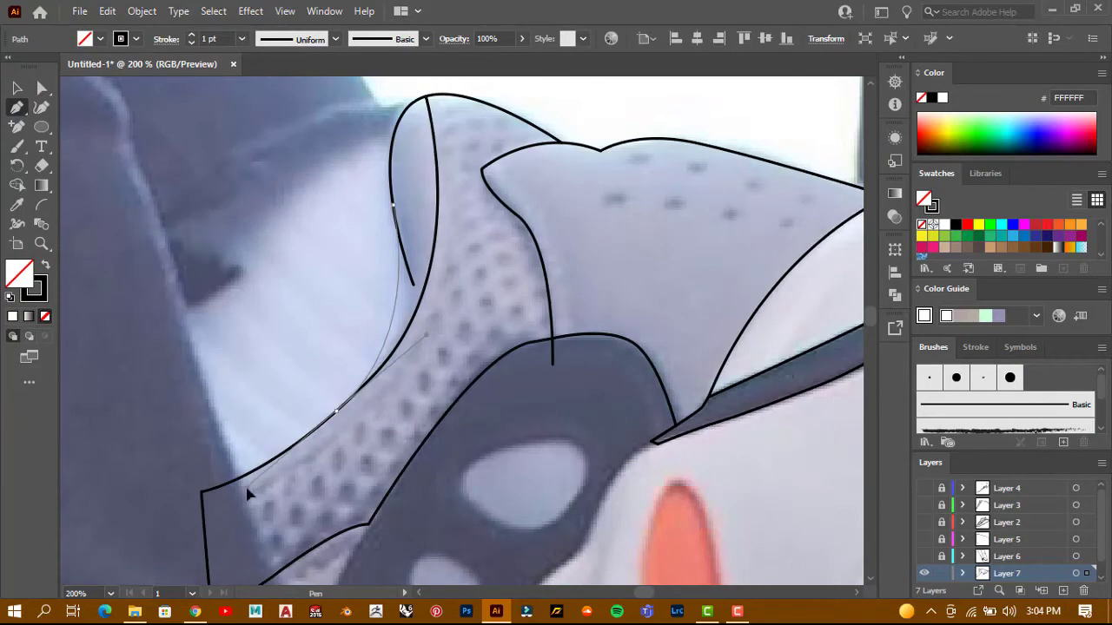
Switch to the Shape Builder tool to merge traced regions
key(v)
scroll(402, 268, up, 3)
key(shift+m)
scroll(342, 322, down, 3)
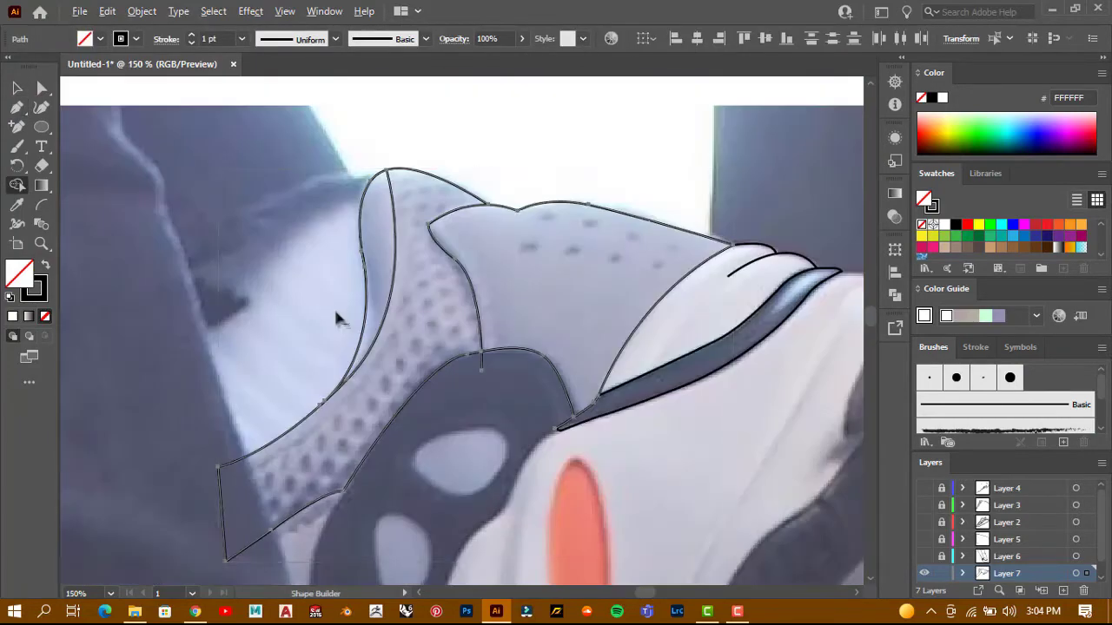
scroll(318, 313, up, 5)
Resume the outline from its top endpoint with a curved segment down the heel edge
key(v)
click(78, 111)
scroll(246, 251, down, 5)
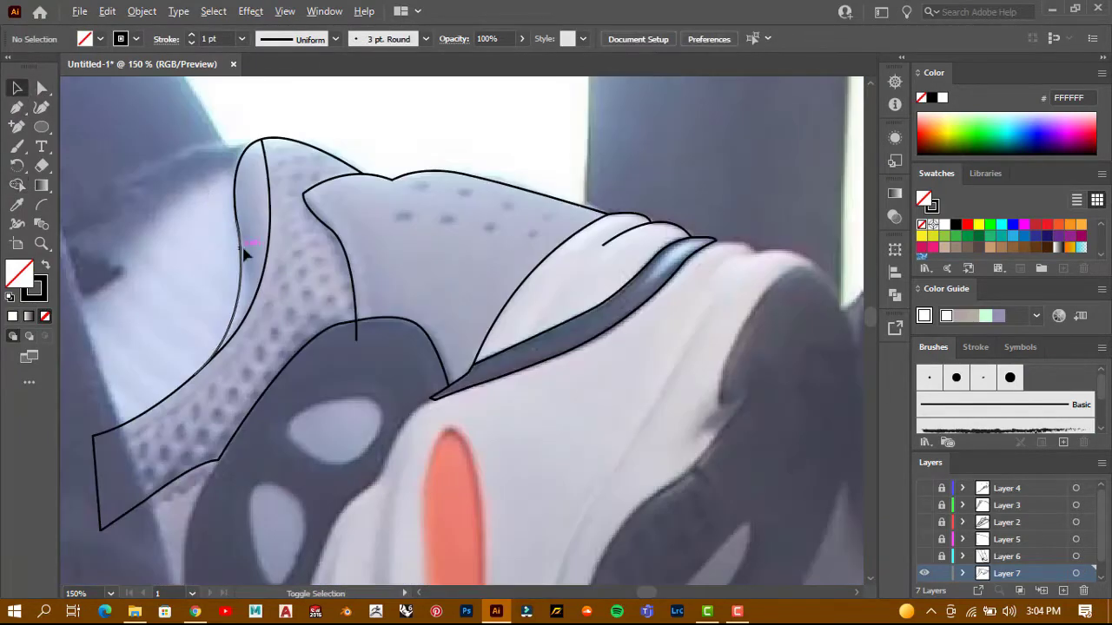
scroll(246, 251, up, 2)
click(225, 91)
drag(198, 309, 218, 369)
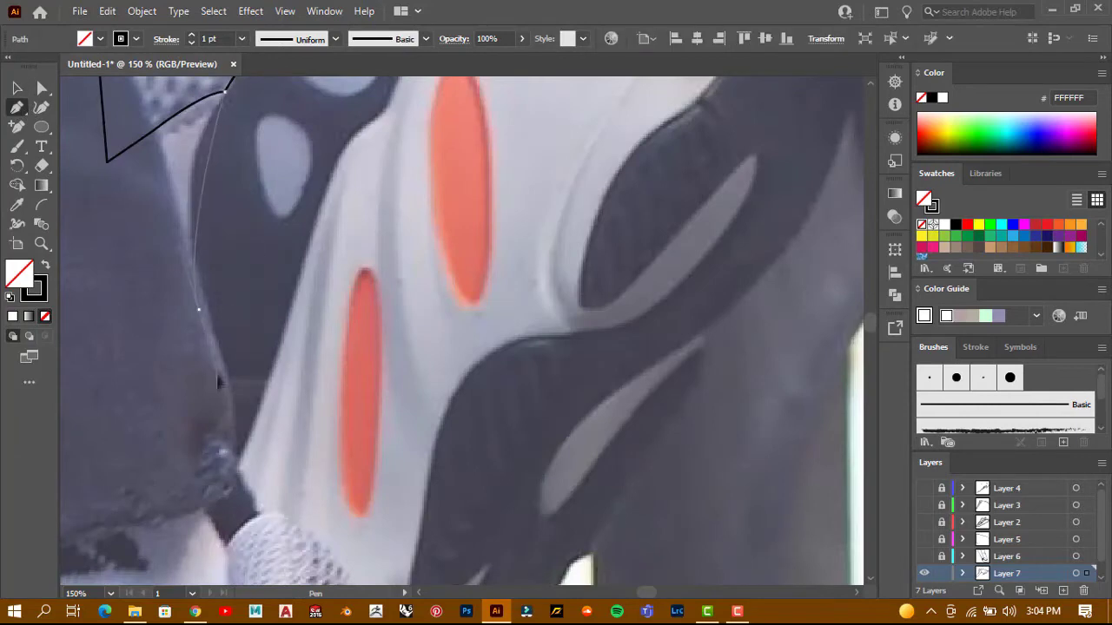
Shape the curve along the heel edge and close the dark panel outline at its top corner
drag(233, 466, 200, 315)
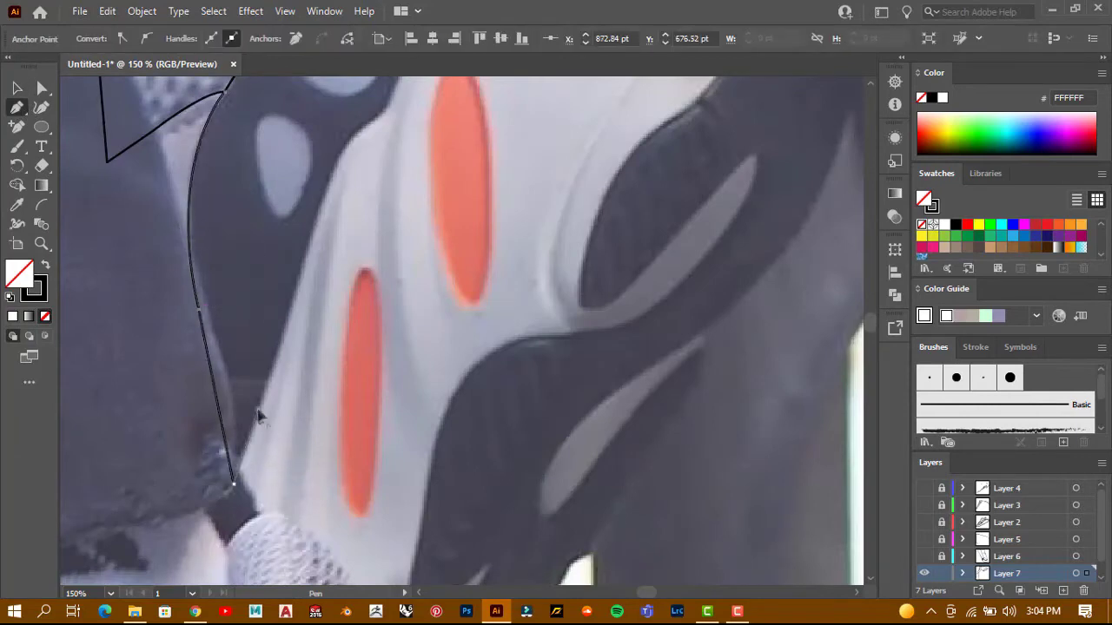
scroll(259, 417, up, 3)
scroll(251, 329, right, 2)
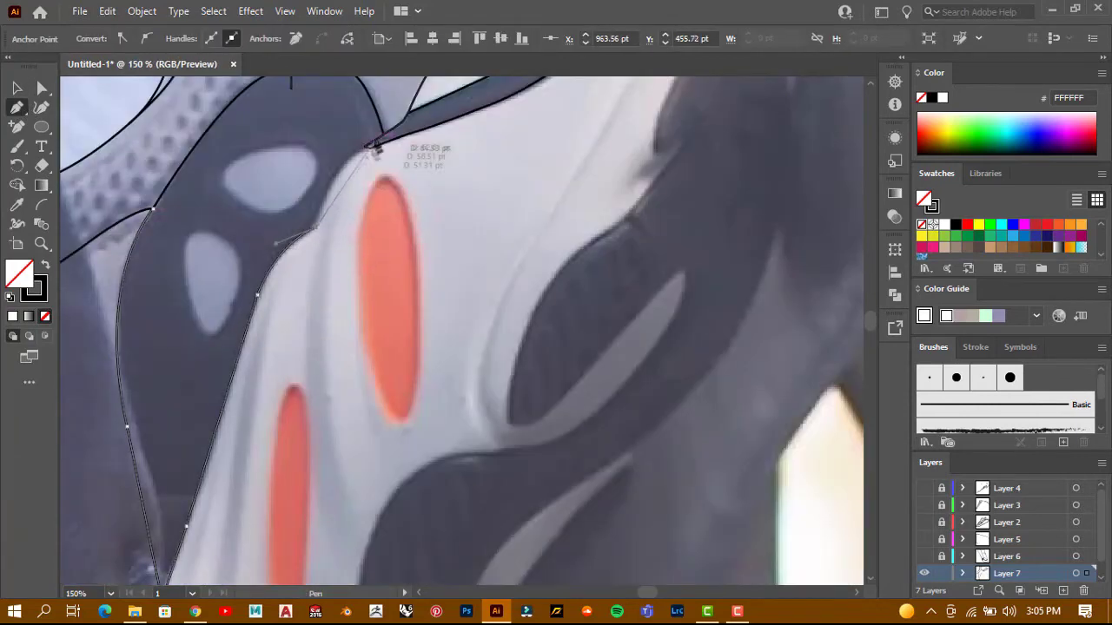
click(365, 148)
scroll(365, 261, up, 2)
key(v)
click(128, 136)
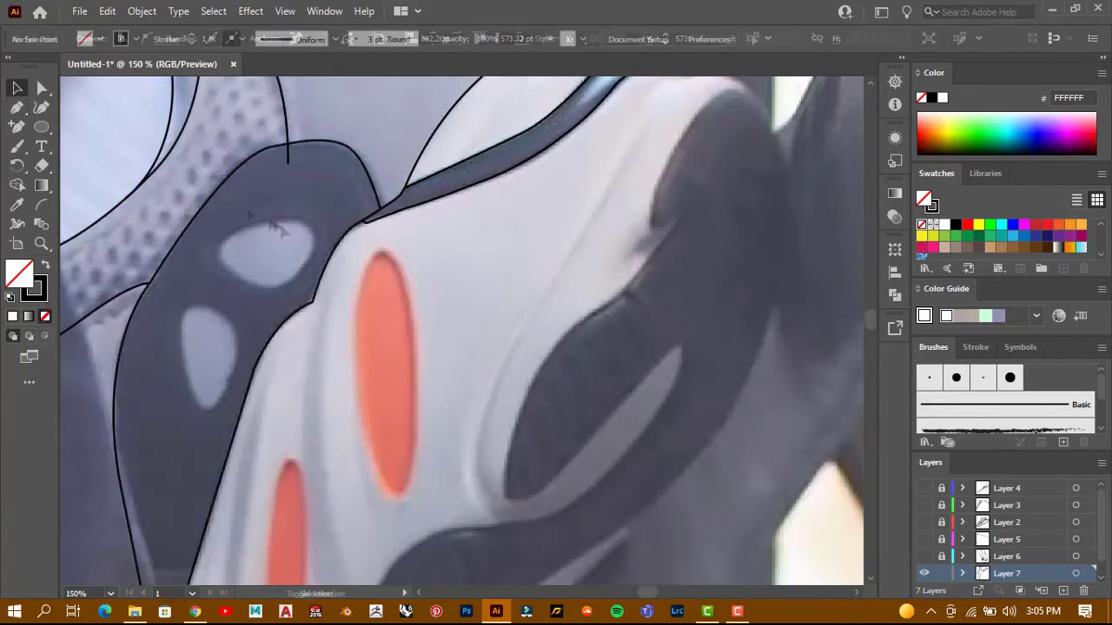
scroll(127, 136, down, 4)
scroll(252, 230, up, 4)
scroll(252, 230, up, 3)
Trace the sole's rounded outer edge from the heel's bottom point down the midsole
key(p)
click(160, 265)
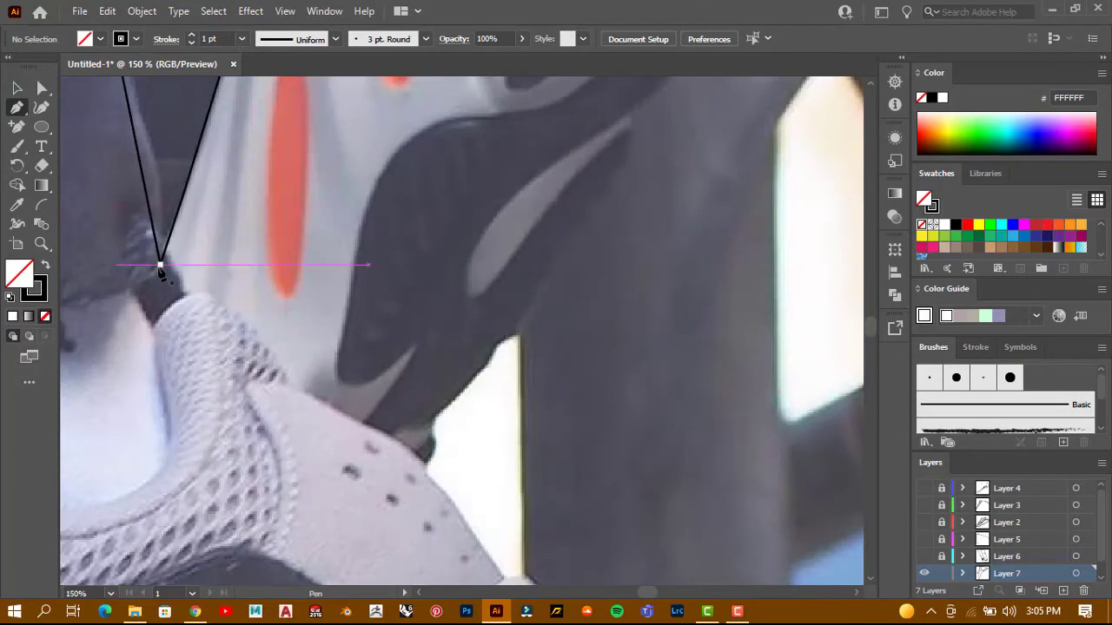
scroll(160, 265, down, 2)
scroll(368, 243, up, 3)
click(359, 229)
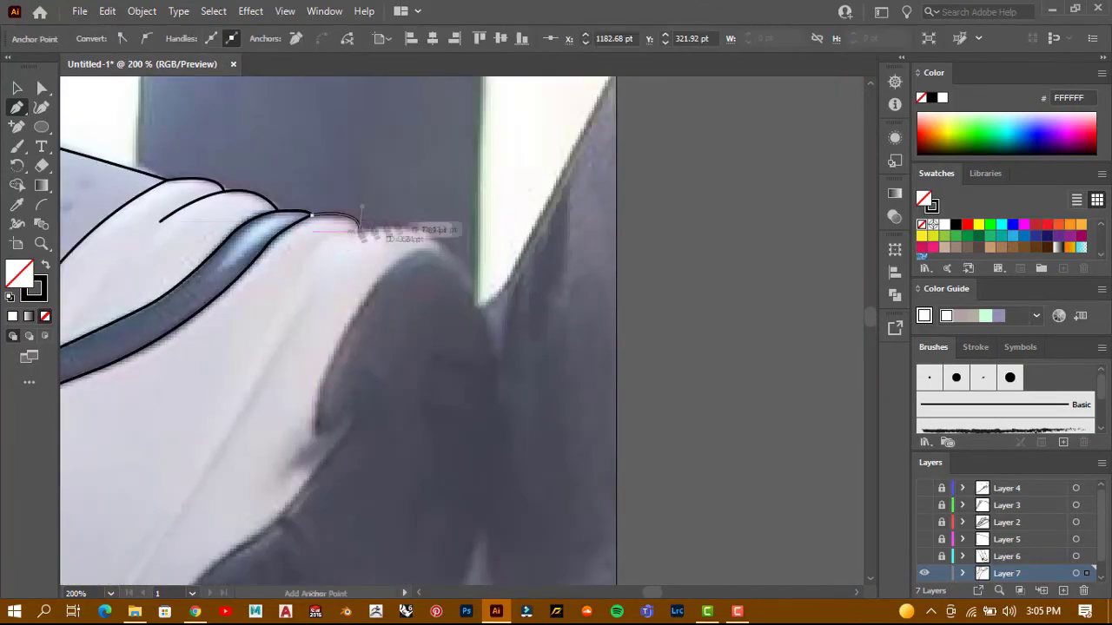
click(463, 271)
scroll(427, 352, down, 3)
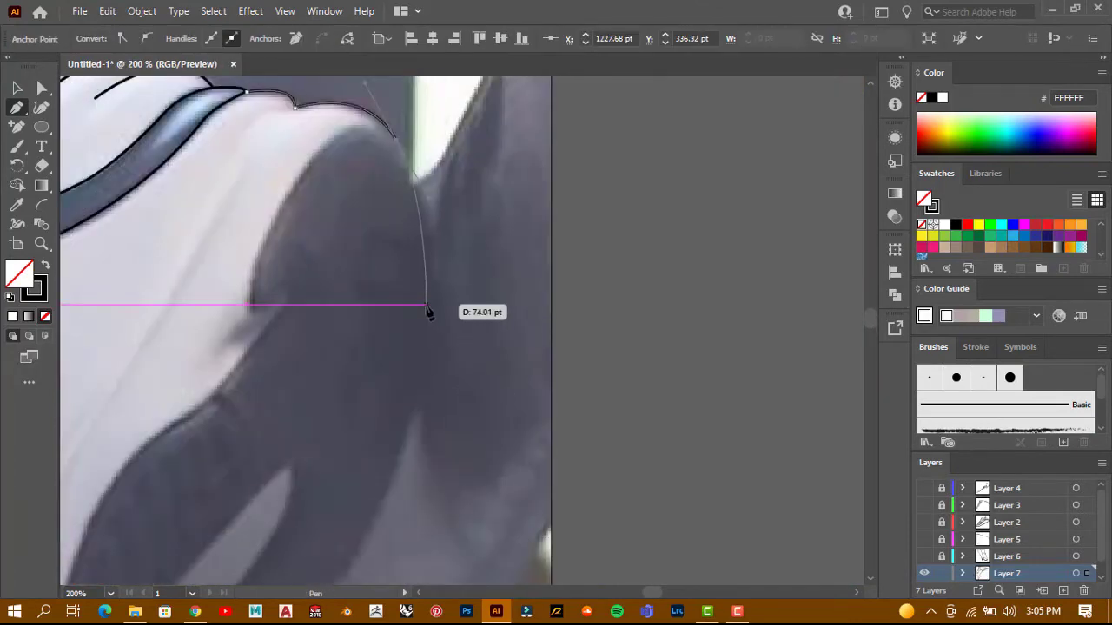
click(427, 313)
scroll(379, 398, down, 3)
click(362, 399)
scroll(362, 405, up, 2)
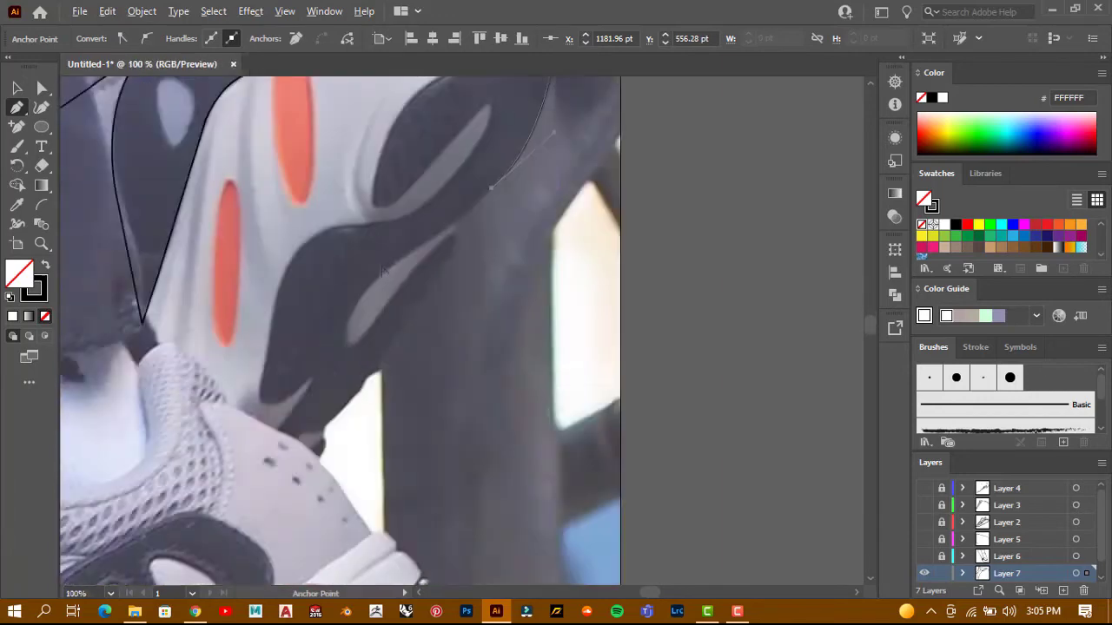
ctrl+click(206, 261)
scroll(380, 347, down, 3)
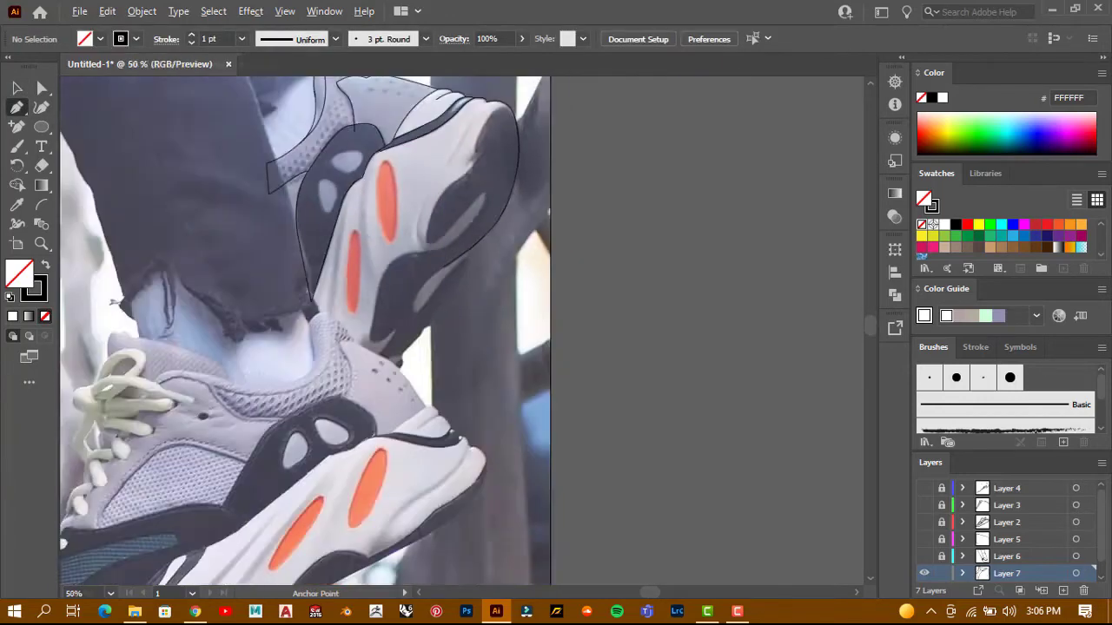
scroll(558, 157, up, 3)
click(465, 161)
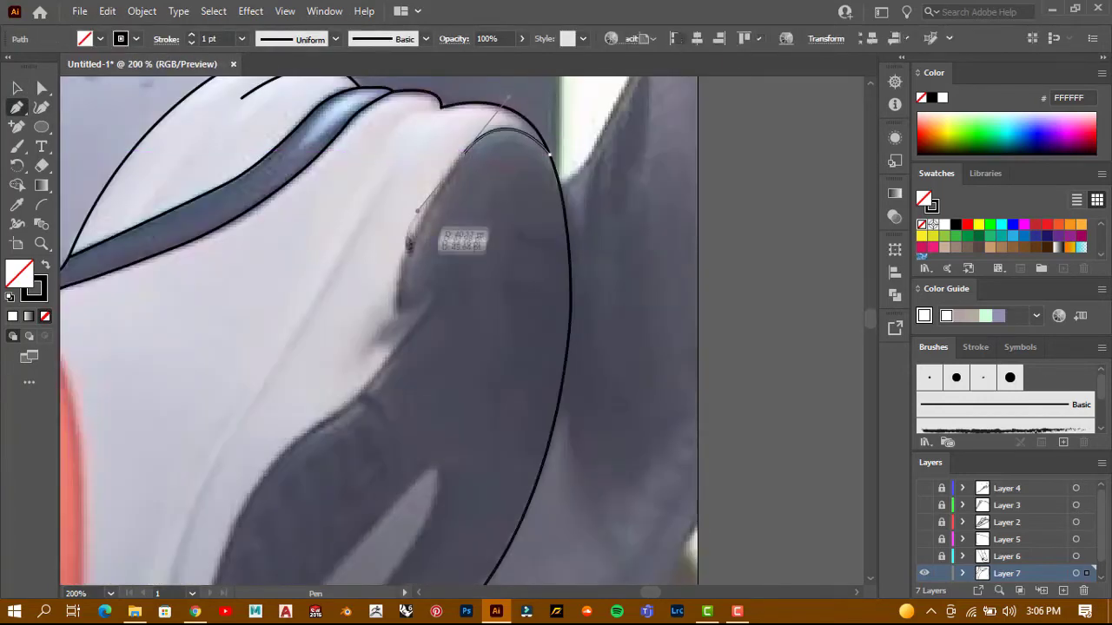
Add short curved segments along the dark sole's edge, ending each path
drag(409, 239, 389, 265)
scroll(401, 317, down, 3)
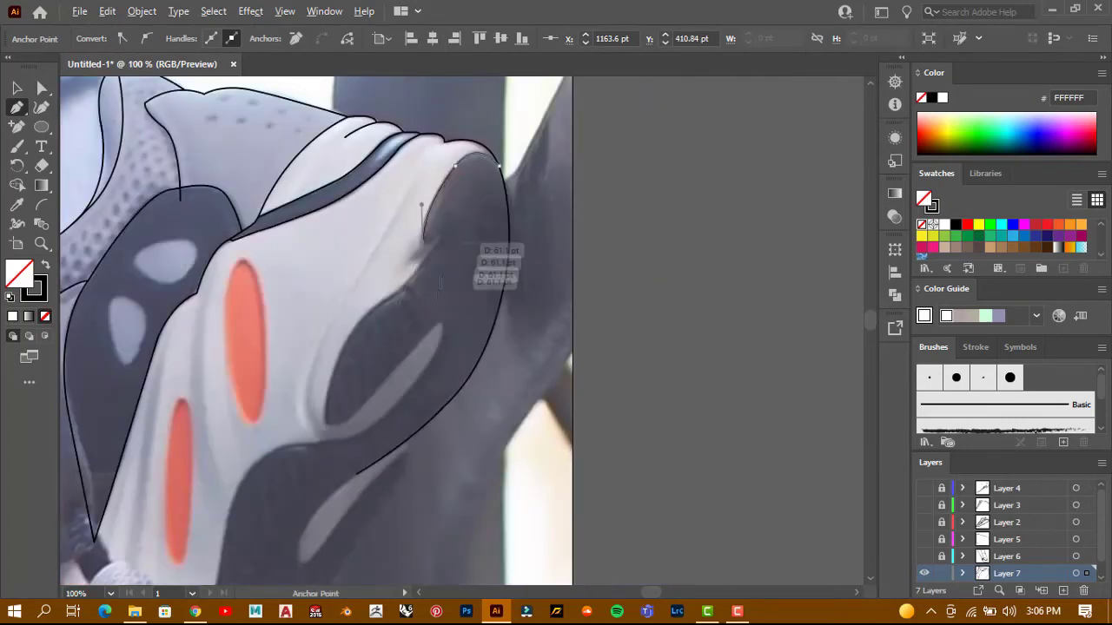
ctrl+click(461, 241)
scroll(378, 217, up, 3)
drag(386, 202, 379, 266)
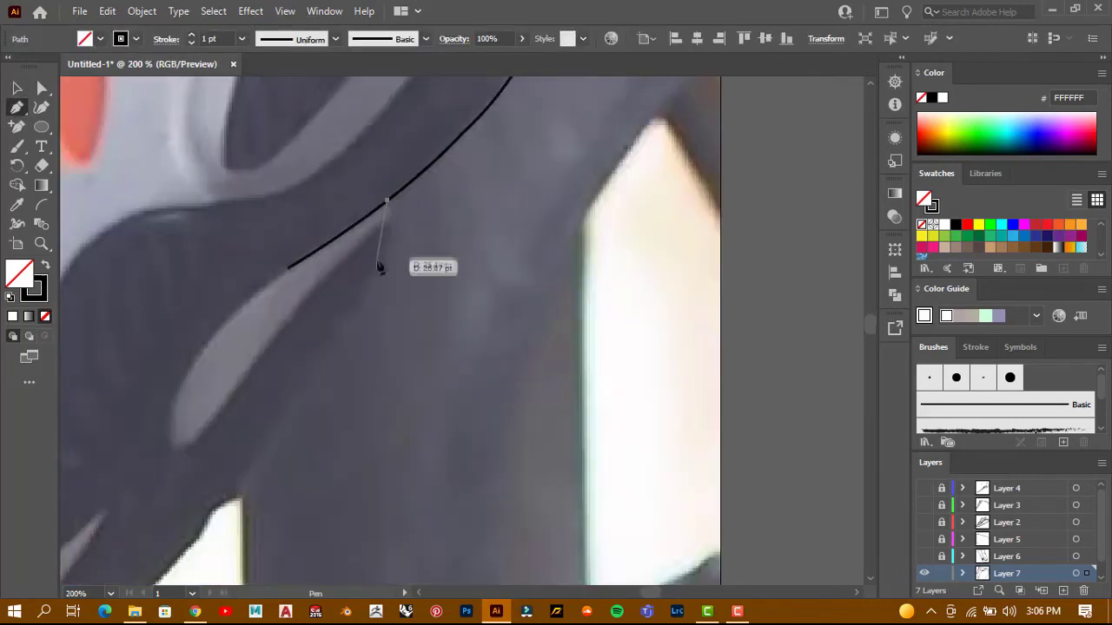
scroll(382, 258, down, 3)
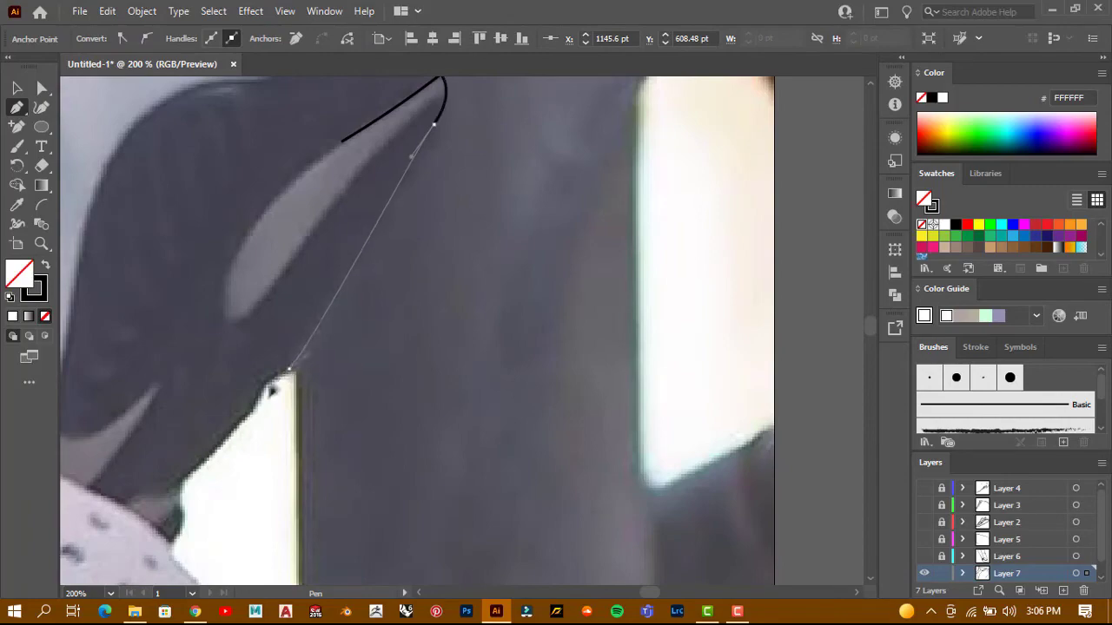
ctrl+click(206, 280)
scroll(207, 280, down, 3)
scroll(206, 280, up, 2)
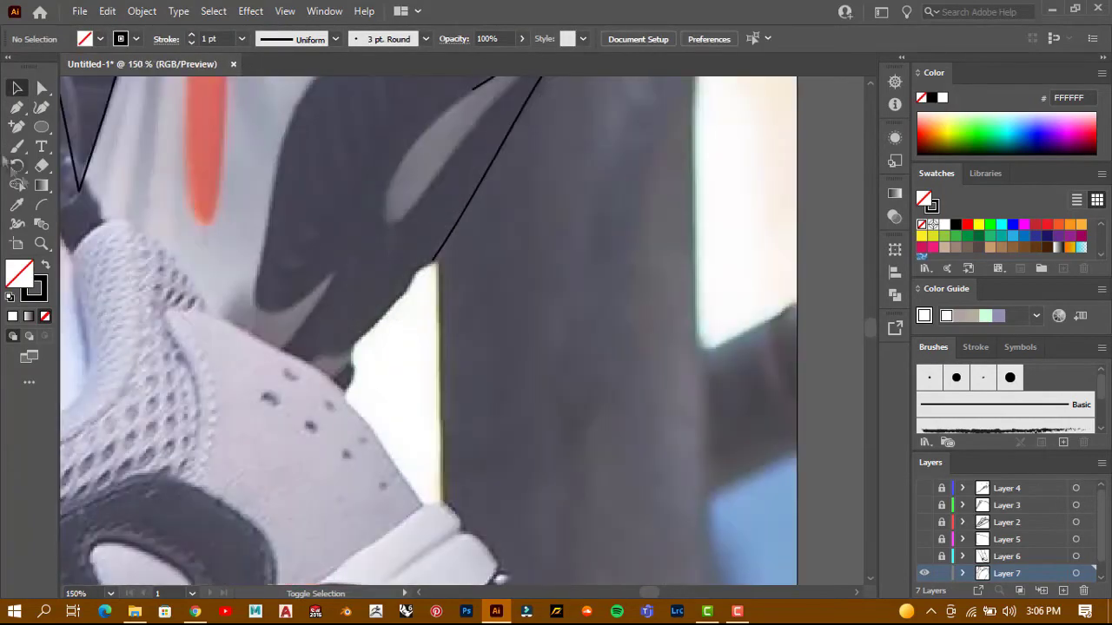
Continue the sole outline from its end anchor down the edge to meet the lower shoe
drag(432, 261, 411, 302)
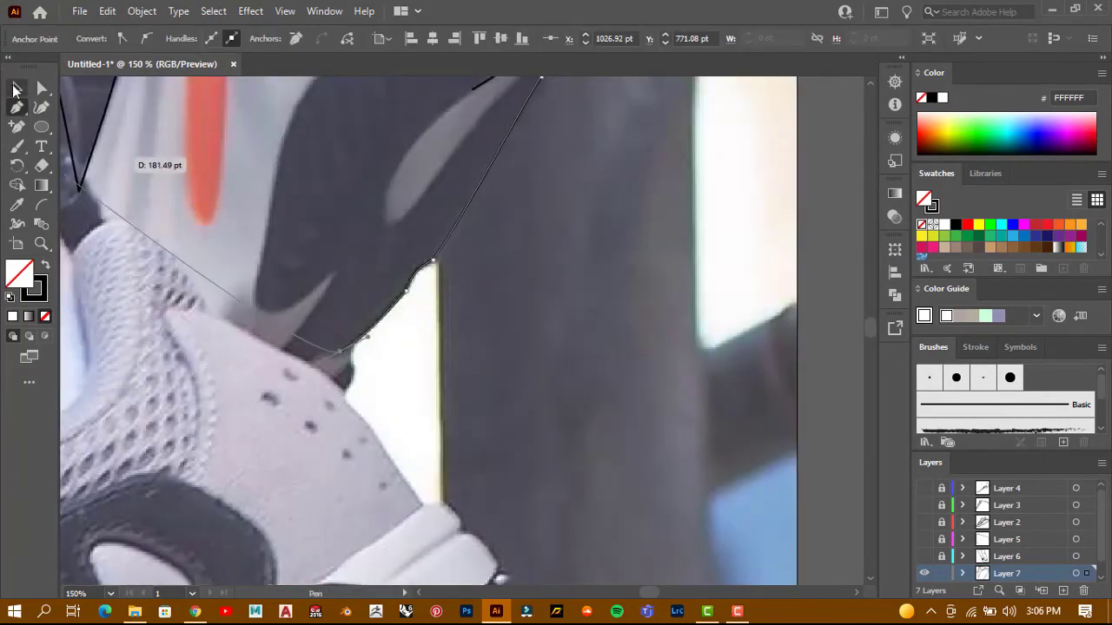
ctrl+click(385, 322)
scroll(360, 335, up, 2)
click(354, 356)
drag(358, 395, 339, 460)
scroll(339, 460, down, 1)
key(v)
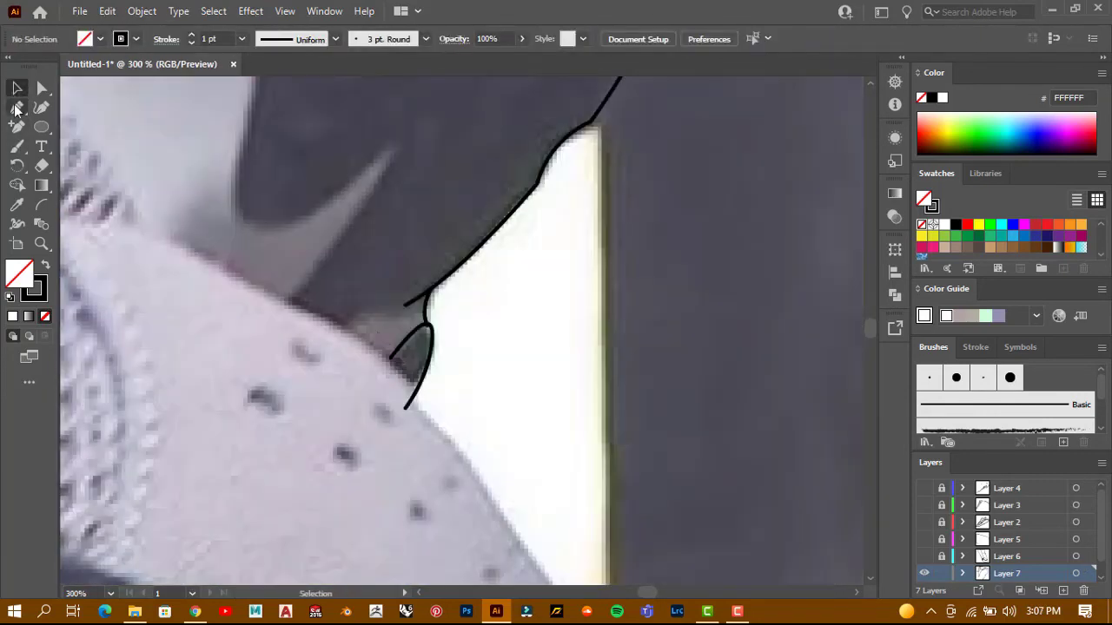
Trace the light grey stripe inside the dark panel with curved anchors
scroll(392, 363, down, 2)
scroll(392, 116, up, 1)
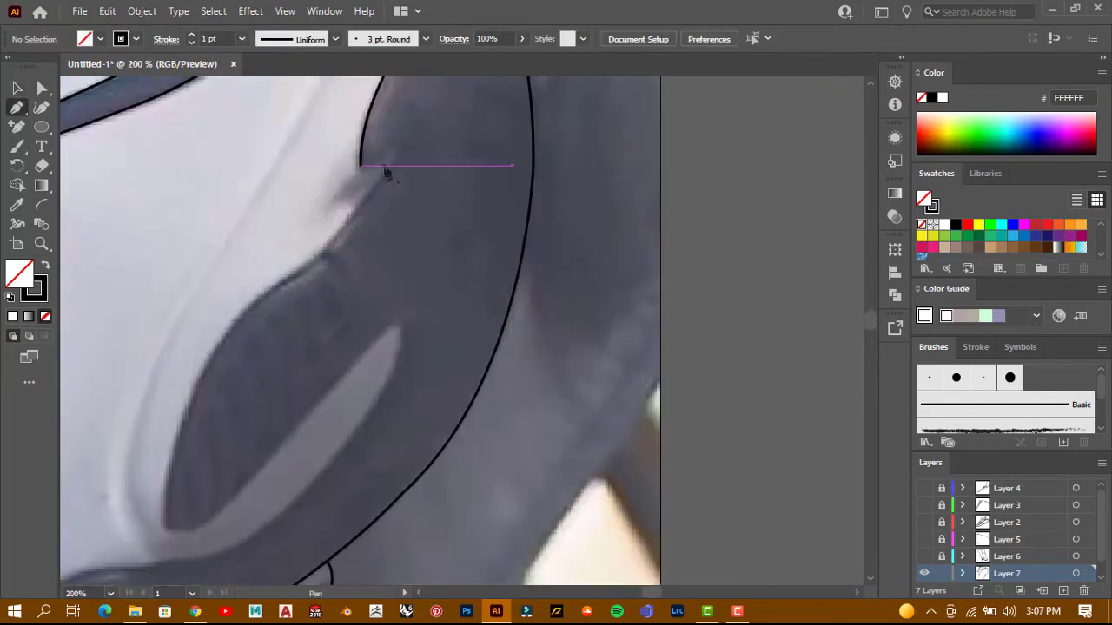
drag(359, 163, 395, 153)
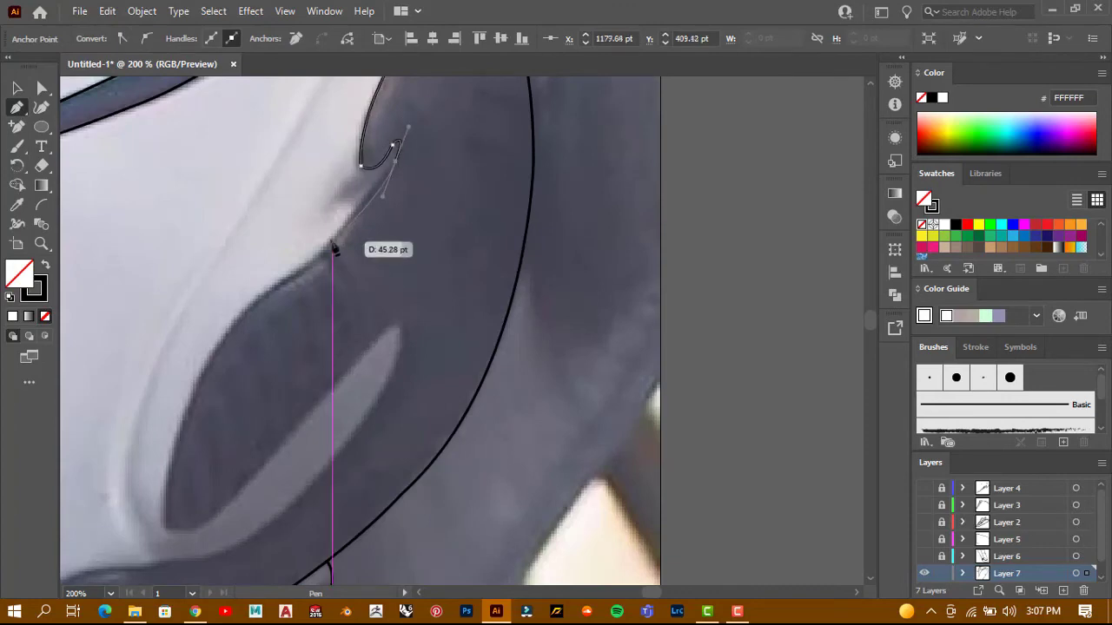
scroll(341, 250, down, 2)
scroll(385, 168, up, 1)
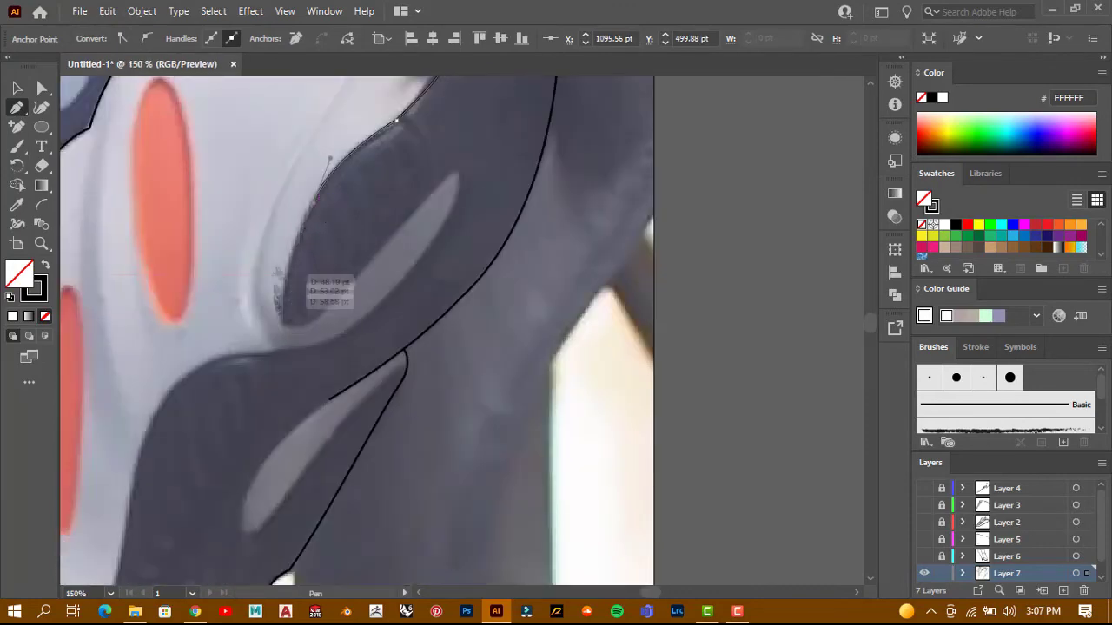
scroll(289, 333, up, 2)
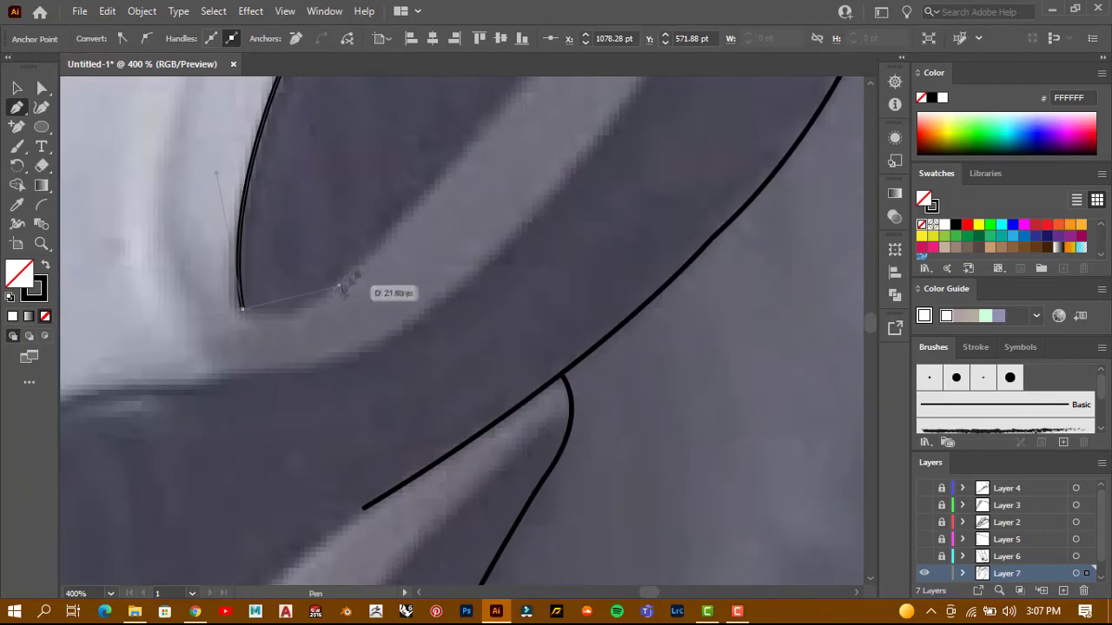
scroll(339, 293, down, 2)
scroll(261, 261, up, 1)
scroll(385, 218, up, 1)
drag(439, 152, 461, 173)
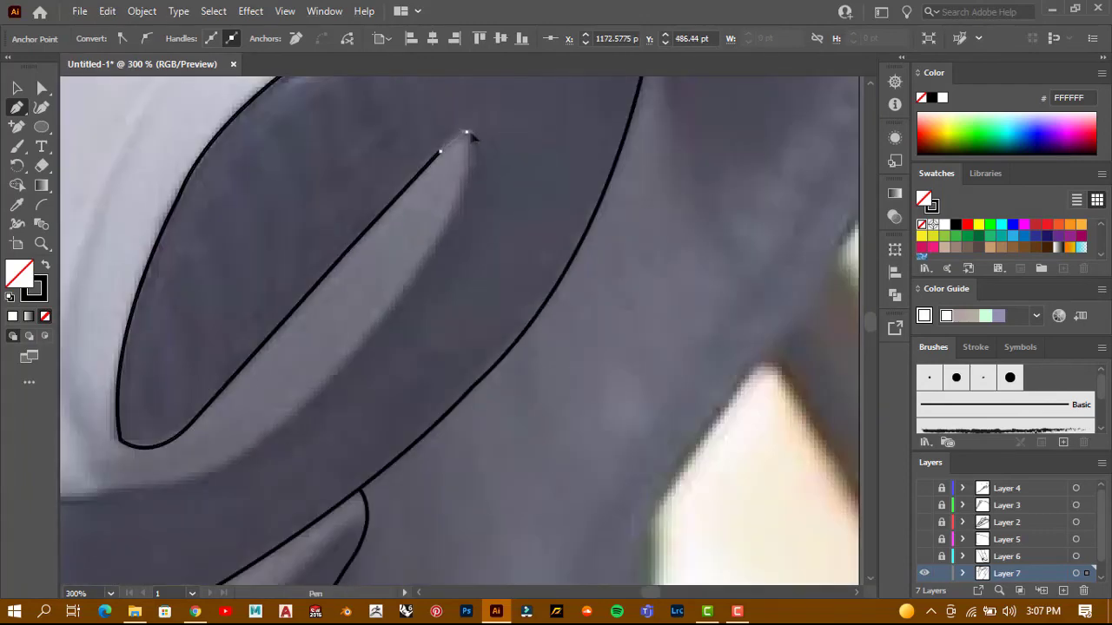
scroll(435, 174, down, 2)
scroll(337, 310, up, 2)
scroll(337, 295, down, 2)
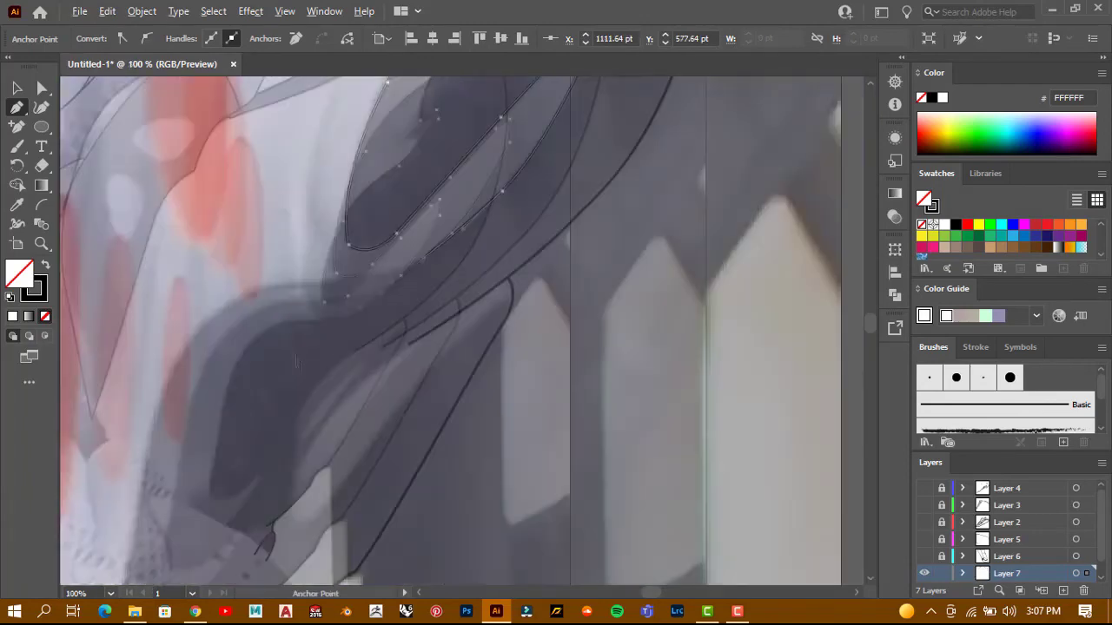